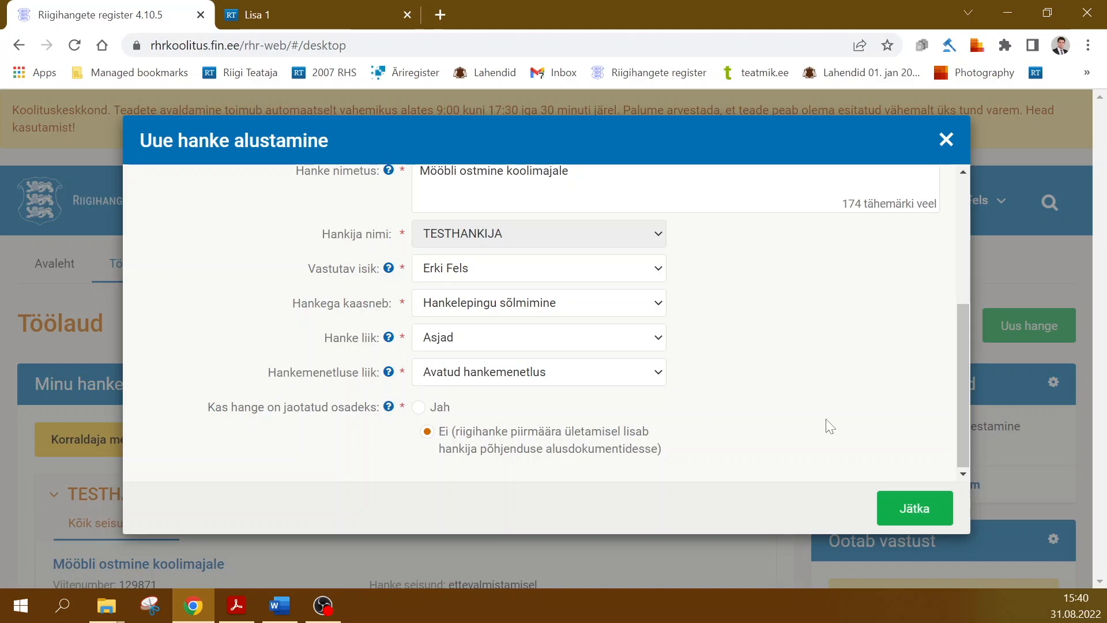
- Create the new procurement from the completed start form and continue its Alusandmete sisestamine activity
{"action": "left_click", "coordinate": [887, 496]}
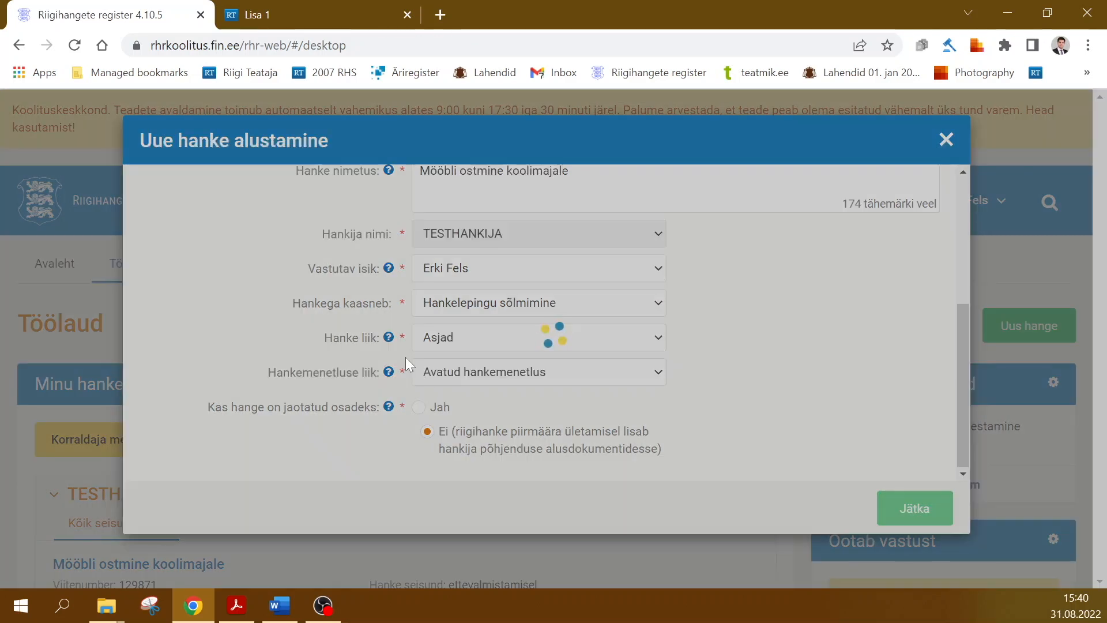
{"action": "scroll", "coordinate": [396, 358], "scroll_direction": "down", "scroll_amount": 6}
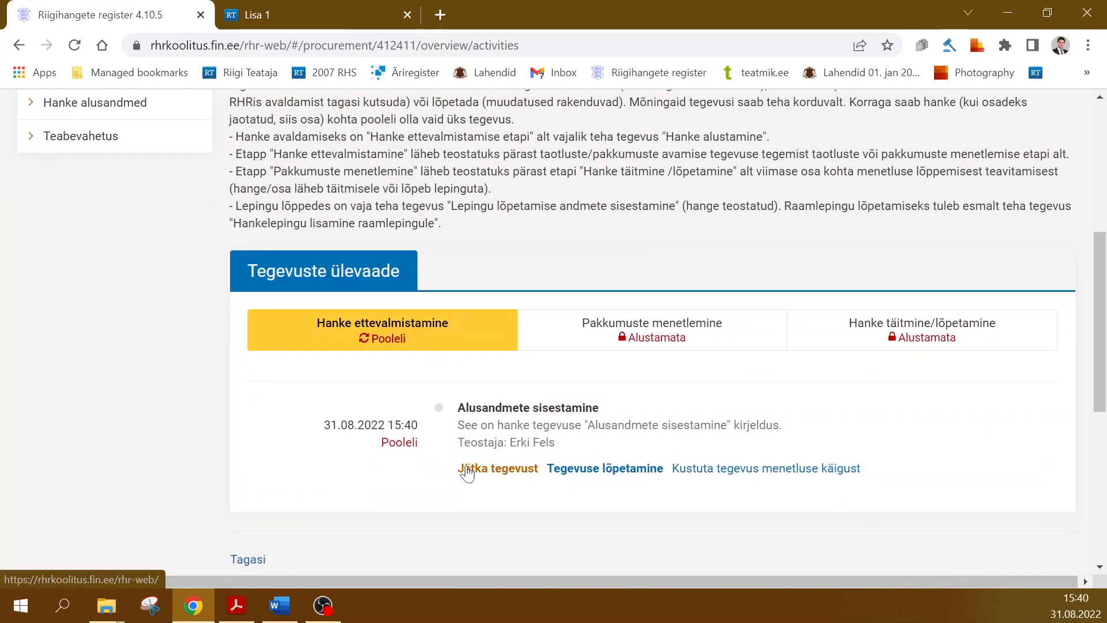
{"action": "left_click", "coordinate": [467, 469]}
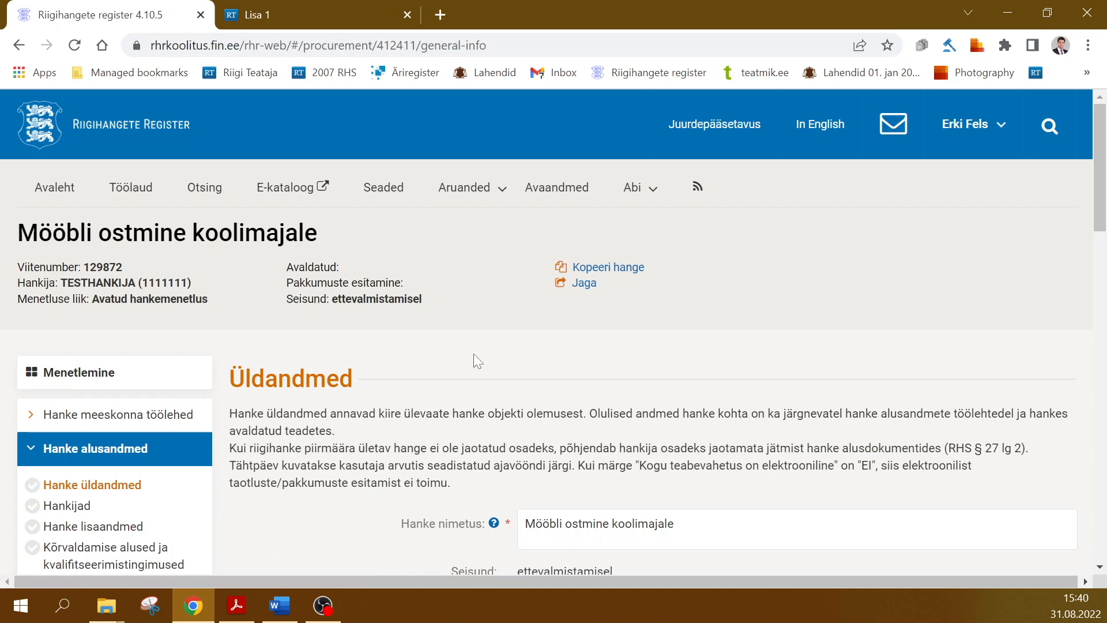
- For the Hanke lühikirjeldus field, copy the clause 2.1 text about school furniture from the Word document JUHISED PAKKUJALE
{"action": "scroll", "coordinate": [477, 361], "scroll_direction": "down", "scroll_amount": 3}
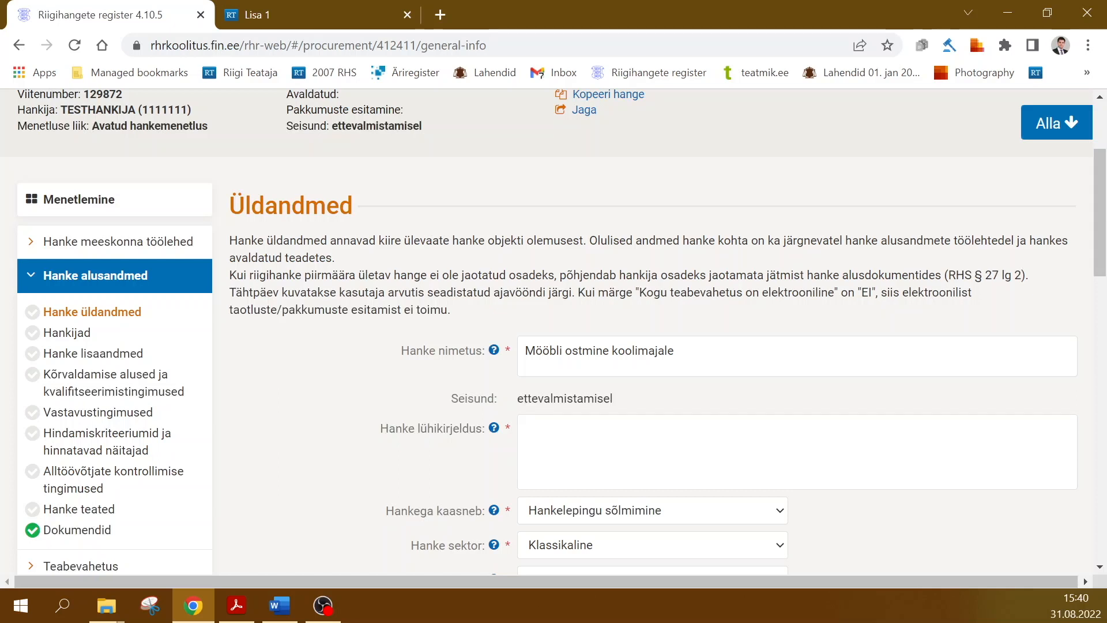
{"action": "left_click", "coordinate": [579, 438]}
{"action": "scroll", "coordinate": [579, 431], "scroll_direction": "down", "scroll_amount": 1}
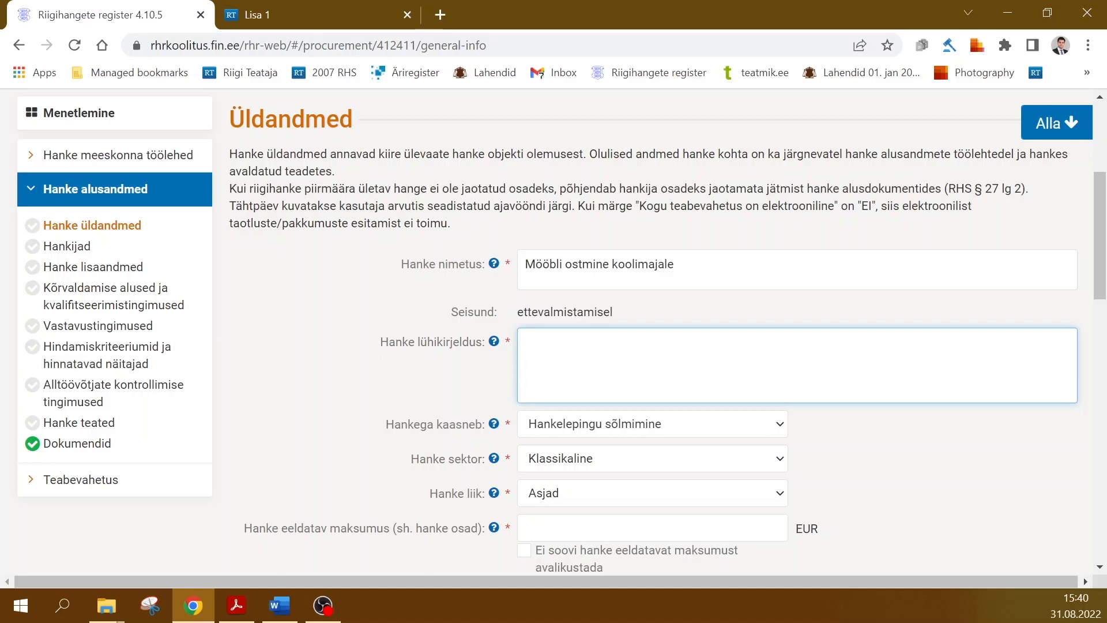
{"action": "left_click", "coordinate": [288, 609]}
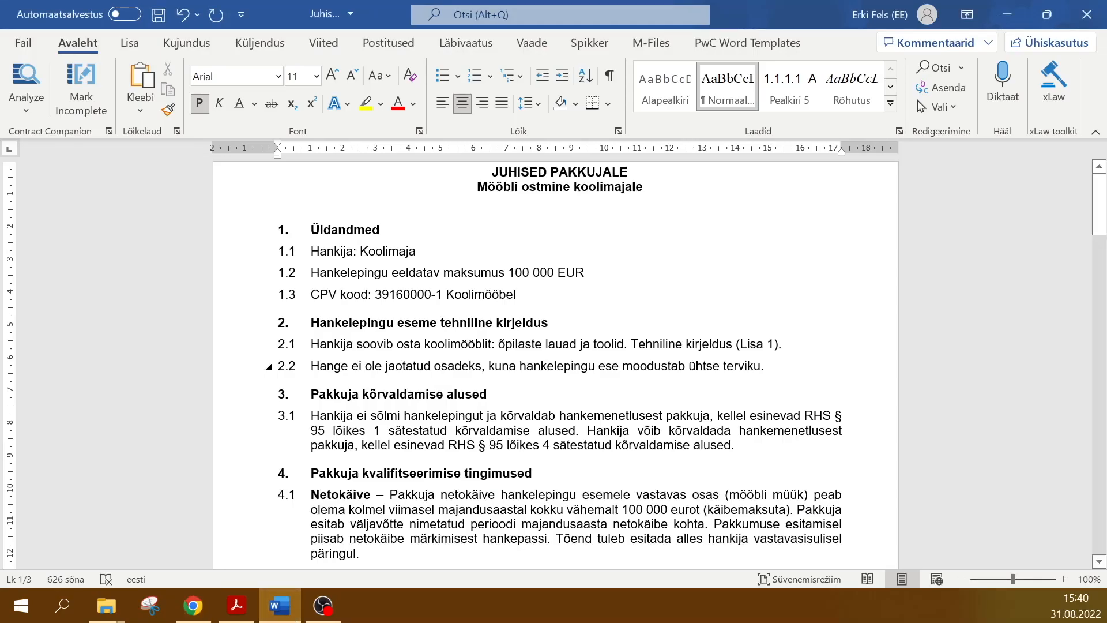
{"action": "left_click_drag", "start_coordinate": [312, 344], "coordinate": [786, 347]}
{"action": "right_click", "coordinate": [743, 344]}
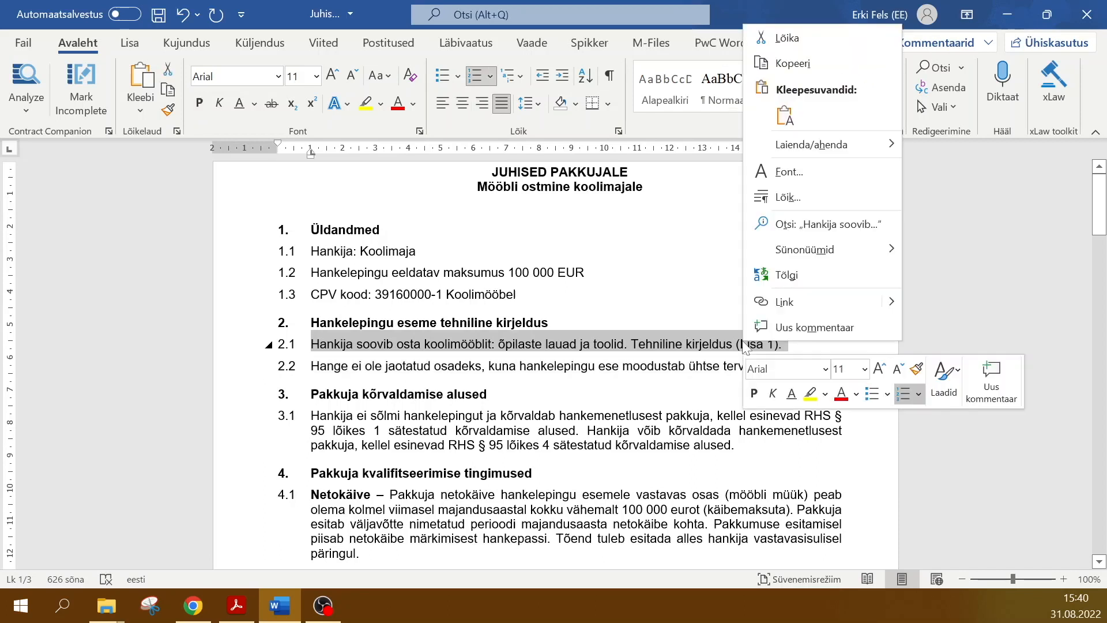
{"action": "left_click", "coordinate": [807, 65]}
- Back in the browser, paste the copied text into Hanke lühikirjeldus and remove the leading clause number 2.1
{"action": "key", "text": "alt+Tab"}
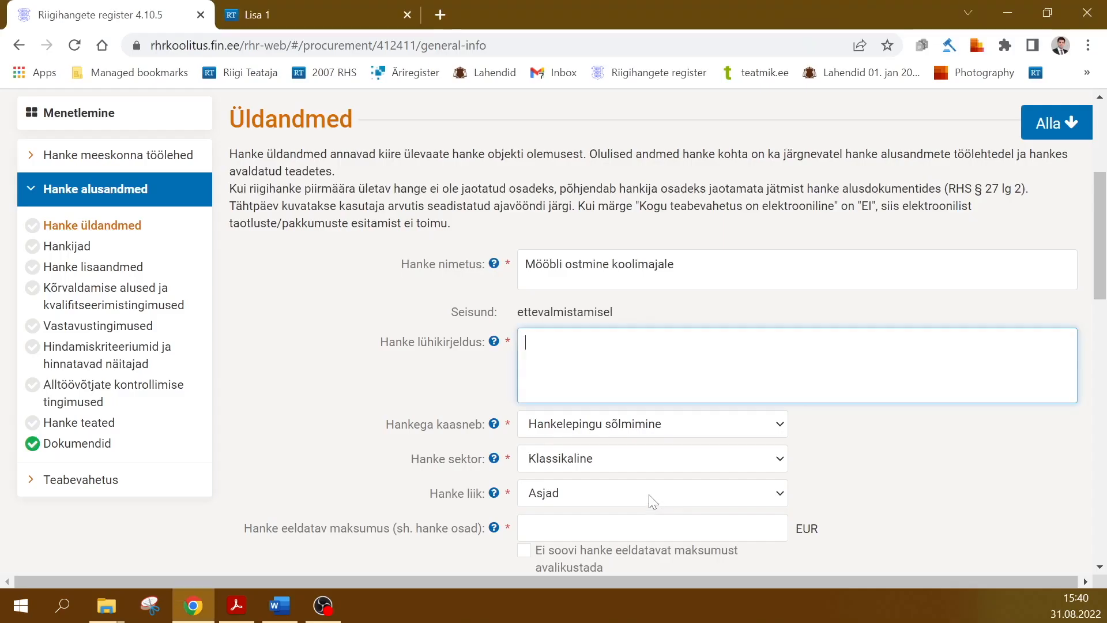
{"action": "key", "text": "ctrl+v"}
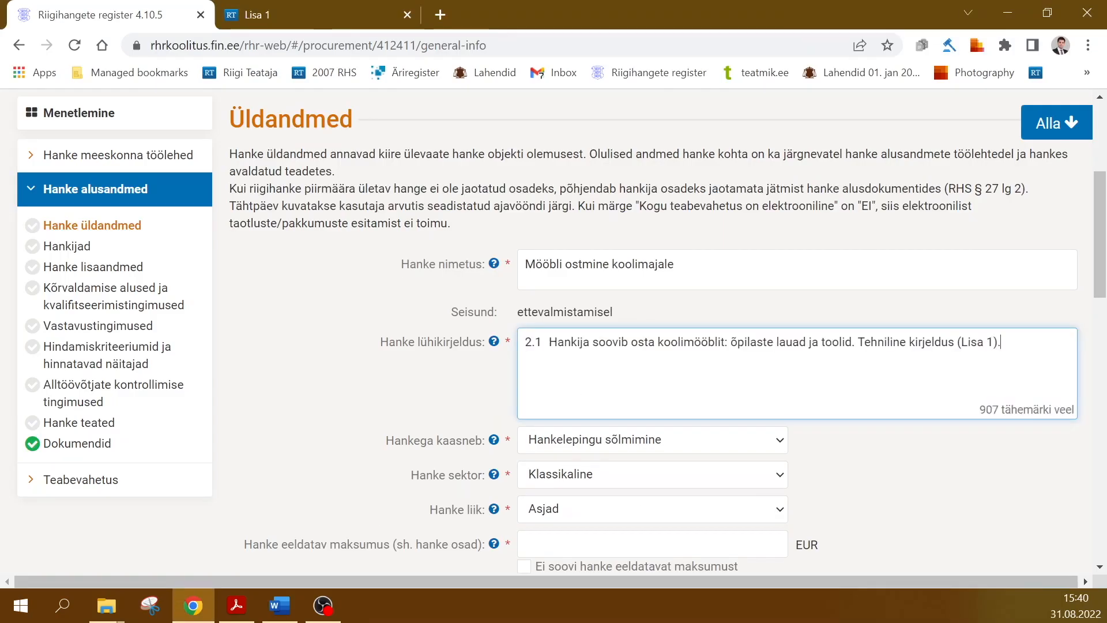
{"action": "left_click_drag", "start_coordinate": [549, 341], "coordinate": [497, 354]}
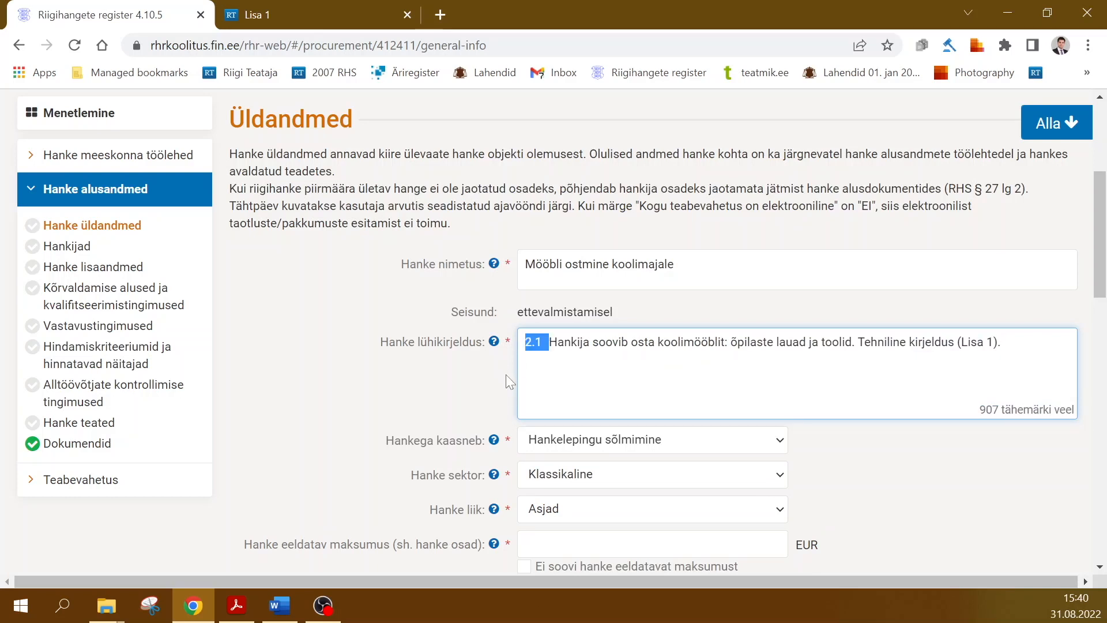
{"action": "key", "text": "Delete"}
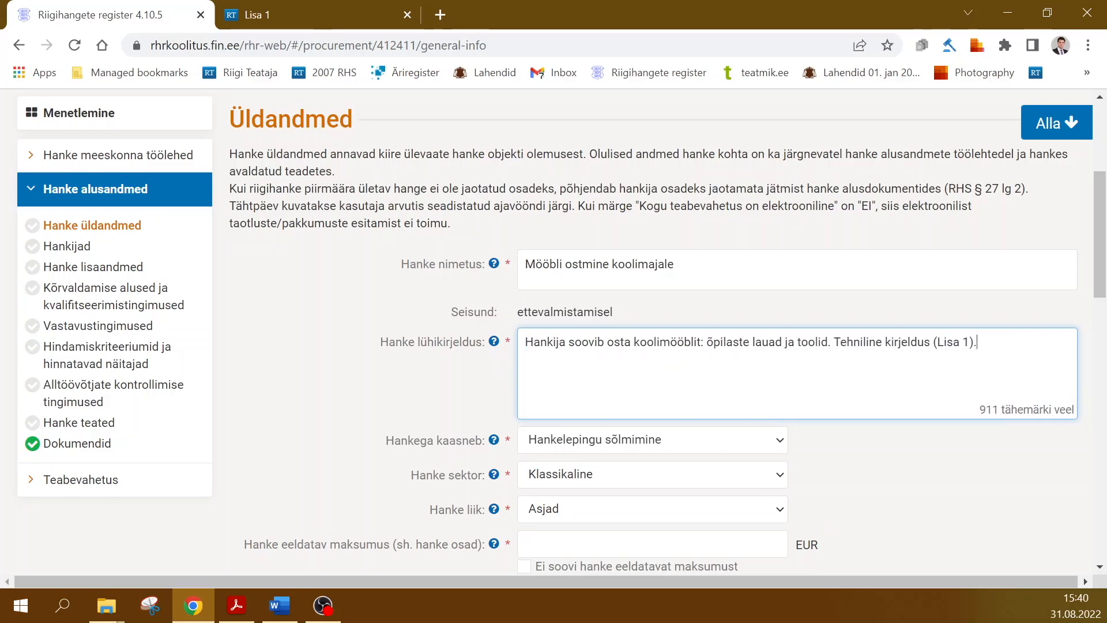
- Set the estimated procurement cost to 100000 EUR and choose not to disclose it publicly
{"action": "scroll", "coordinate": [383, 387], "scroll_direction": "down", "scroll_amount": 3}
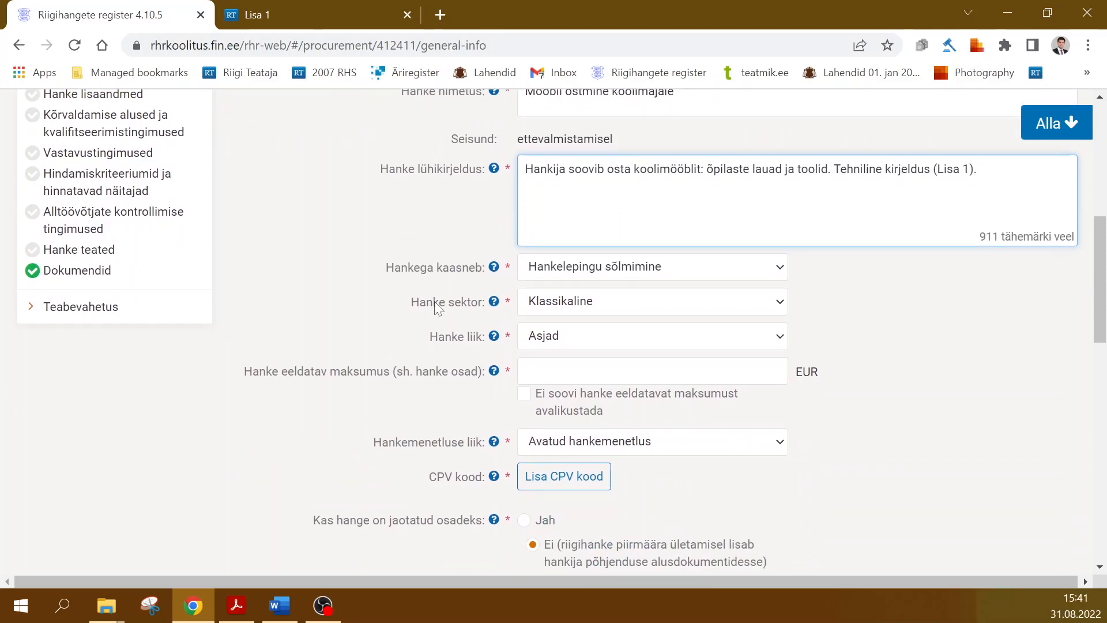
{"action": "left_click", "coordinate": [577, 363]}
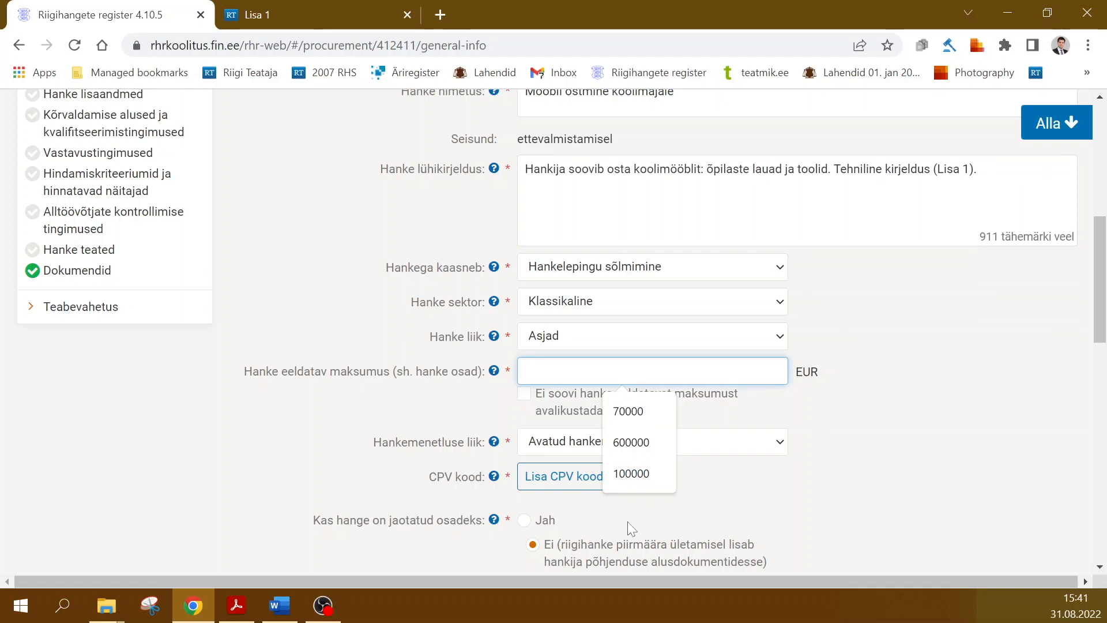
{"action": "left_click", "coordinate": [641, 481]}
{"action": "left_click", "coordinate": [300, 324]}
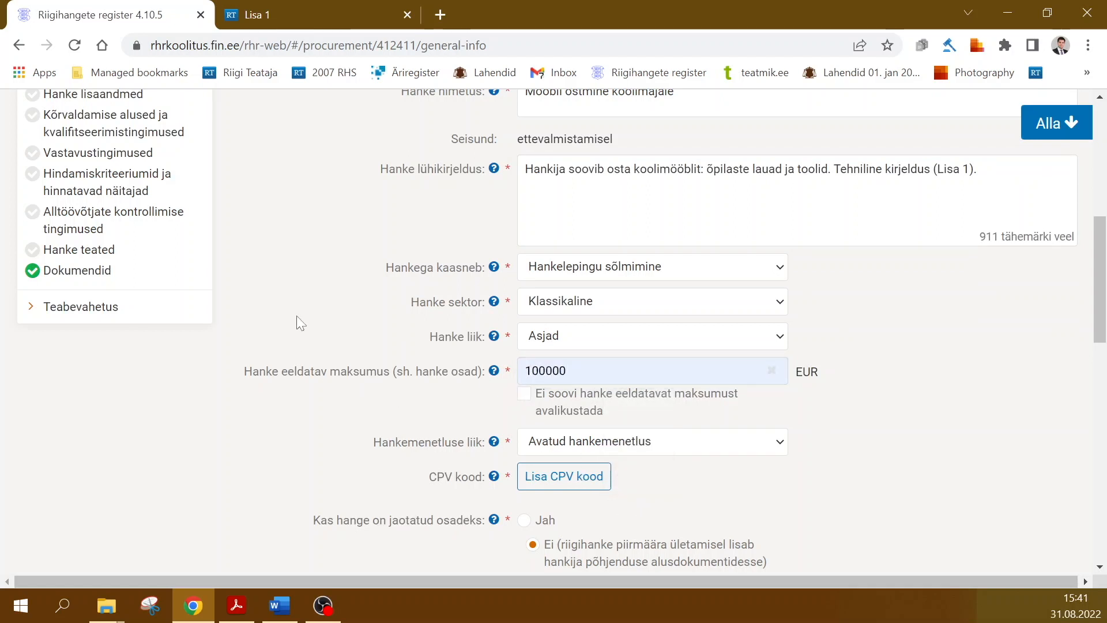
{"action": "left_click", "coordinate": [523, 395]}
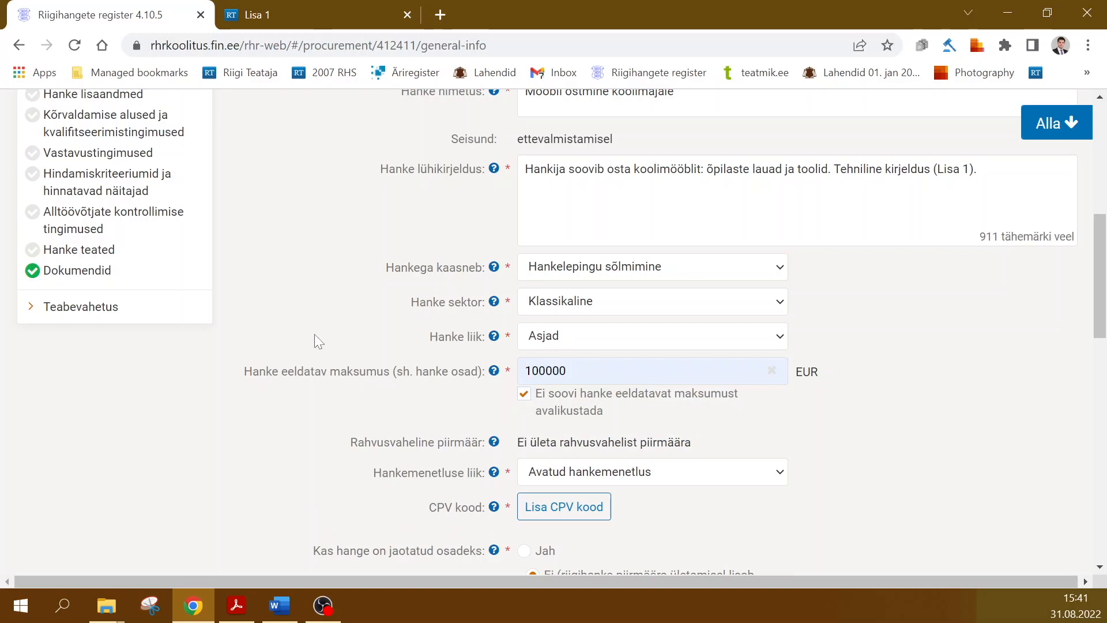
- Open the CPV code selection and copy the code 39160000-1 from clause 1.3 of the Word document
{"action": "scroll", "coordinate": [315, 335], "scroll_direction": "down", "scroll_amount": 1}
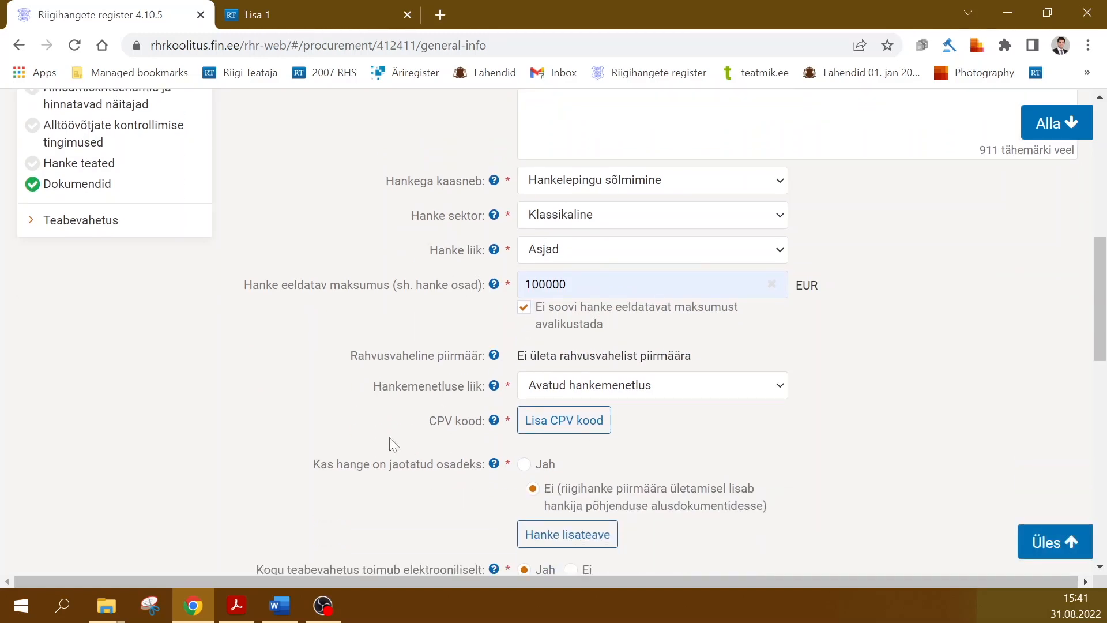
{"action": "left_click", "coordinate": [590, 428]}
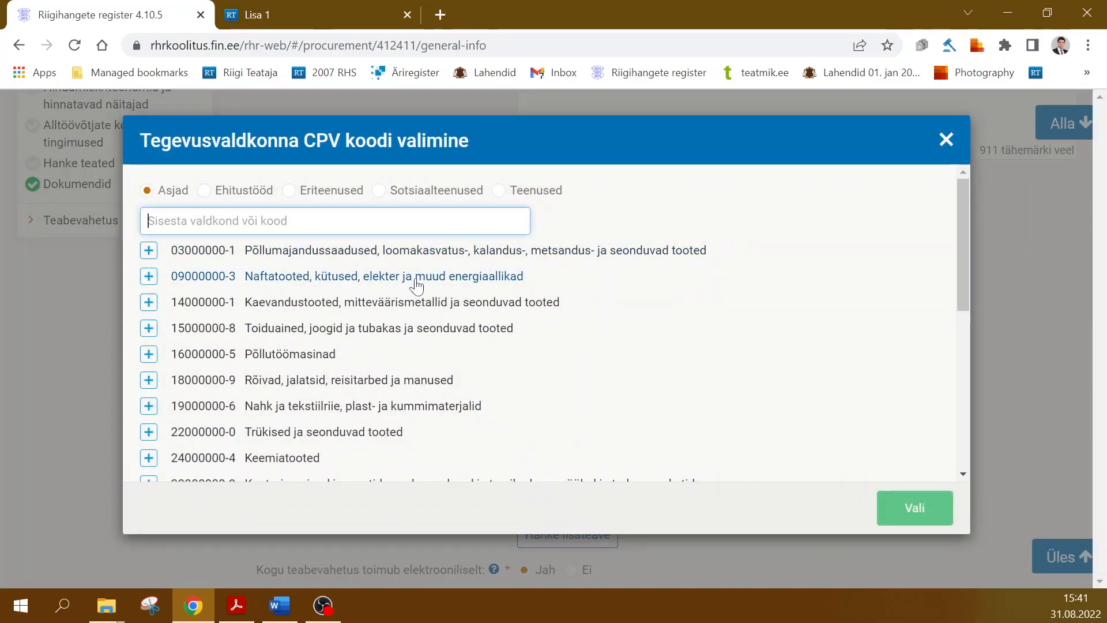
{"action": "key", "text": "alt+Tab"}
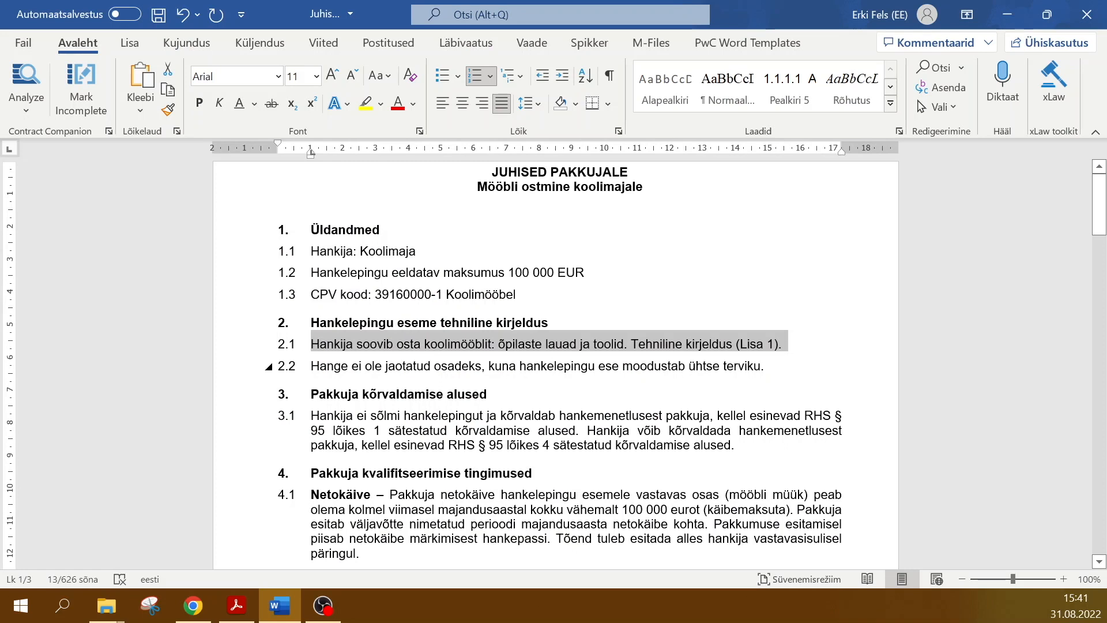
{"action": "left_click_drag", "start_coordinate": [375, 295], "coordinate": [445, 295]}
{"action": "right_click", "coordinate": [443, 296]}
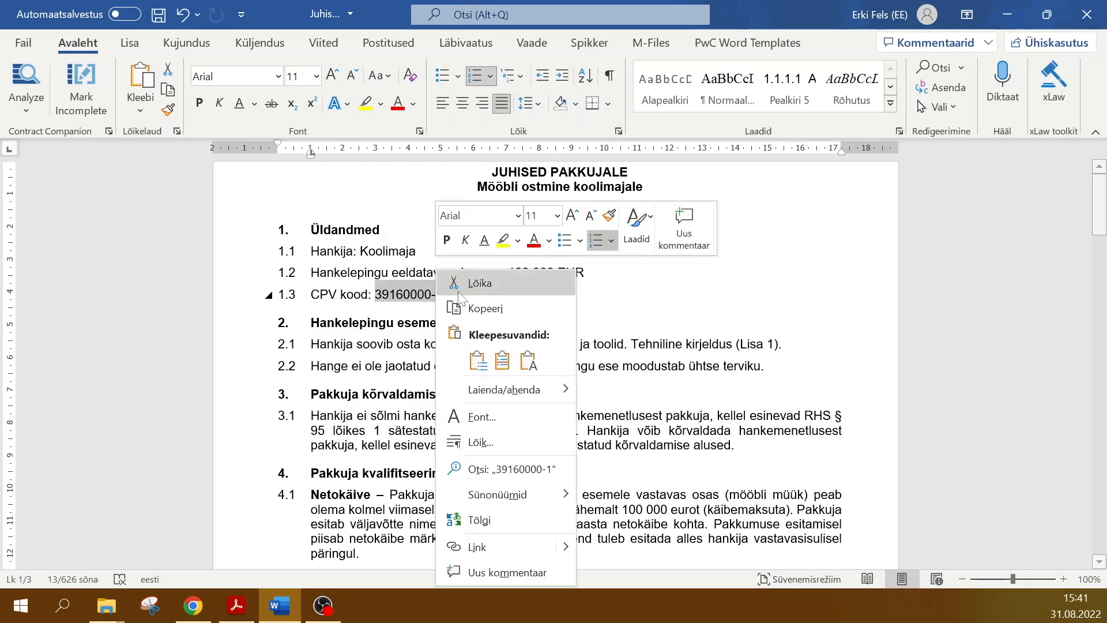
{"action": "left_click", "coordinate": [508, 305]}
- Back in the browser, search the CPV codes for 39160000-1 and add Koolimööbel as the procurement's main code
{"action": "key", "text": "alt+Tab"}
{"action": "right_click", "coordinate": [331, 221]}
{"action": "left_click", "coordinate": [385, 368]}
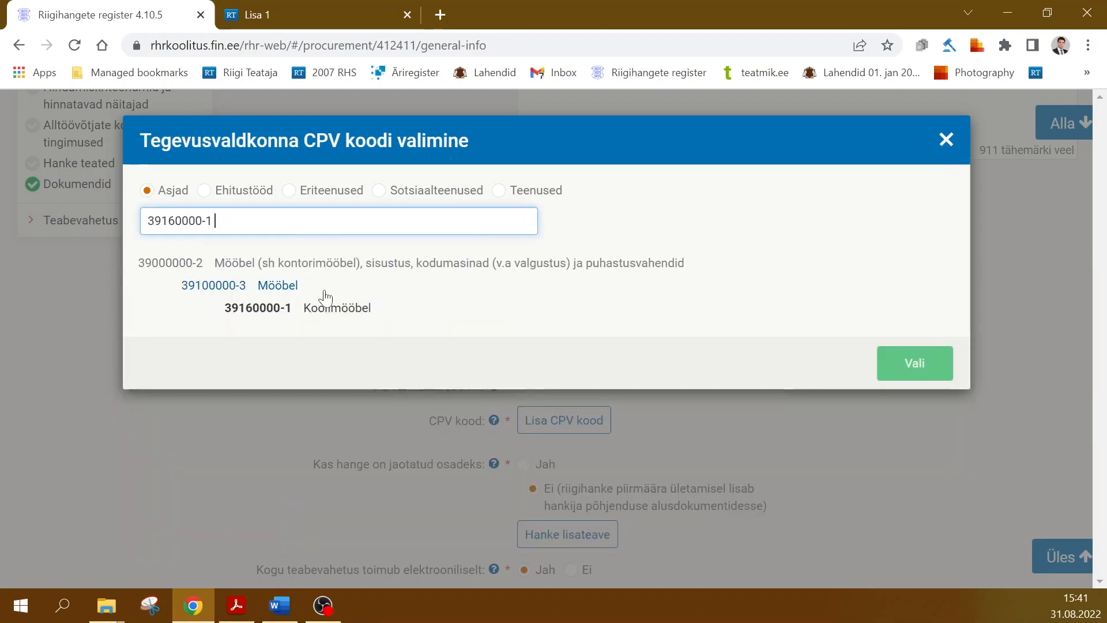
{"action": "left_click", "coordinate": [323, 294]}
{"action": "left_click", "coordinate": [305, 312]}
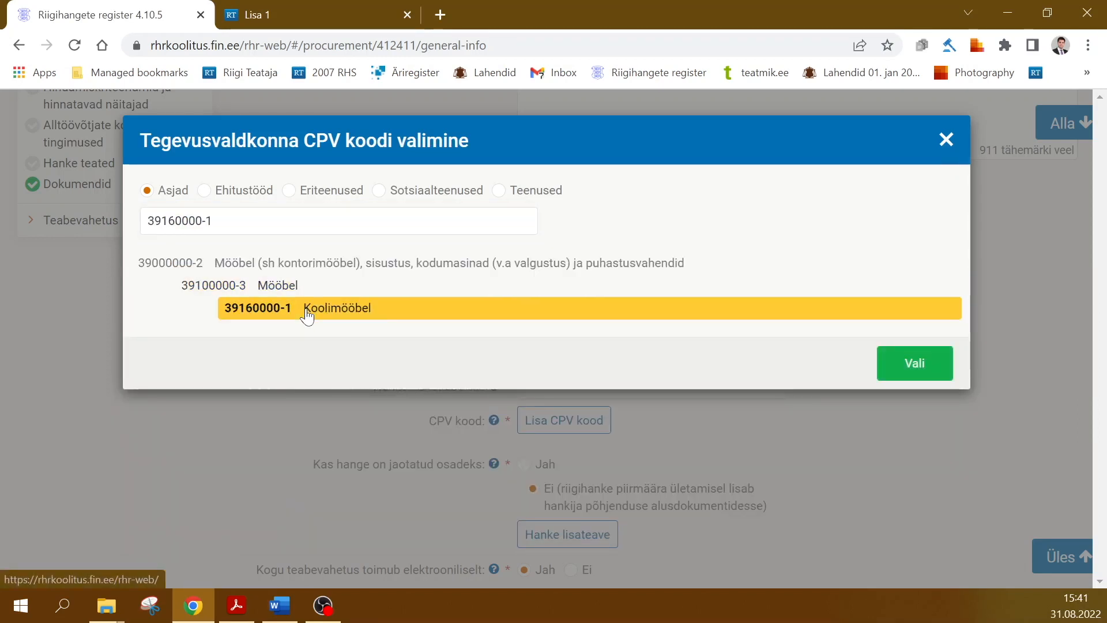
{"action": "left_click", "coordinate": [921, 377]}
- Review the Hanke lisateave form without entering anything and check the general clauses in the Word instructions document
{"action": "scroll", "coordinate": [742, 403], "scroll_direction": "down", "scroll_amount": 3}
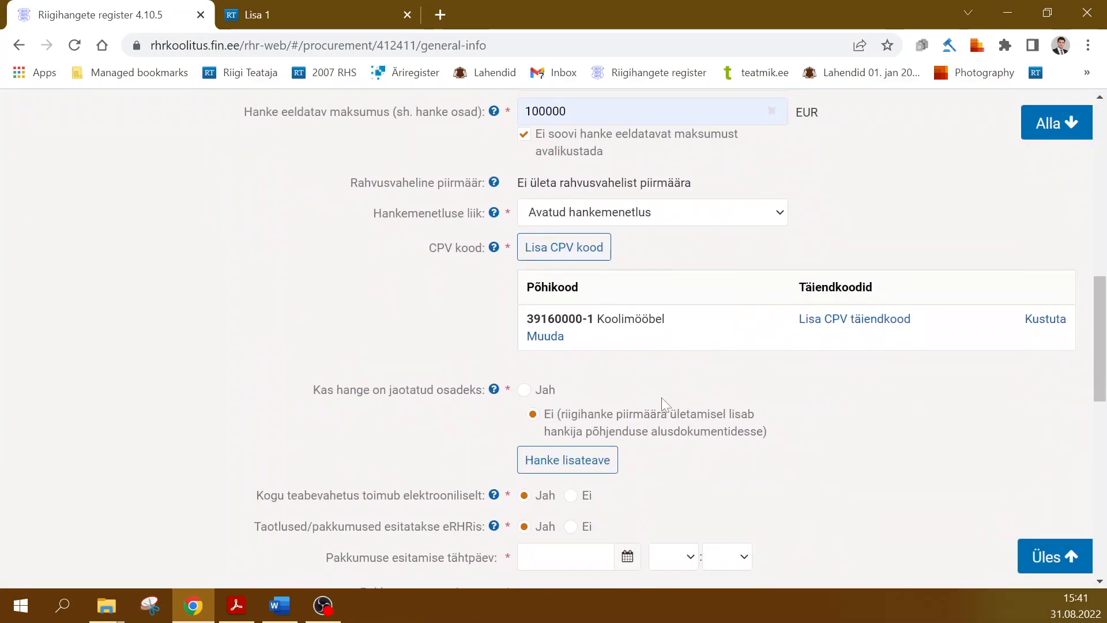
{"action": "scroll", "coordinate": [596, 395], "scroll_direction": "down", "scroll_amount": 2}
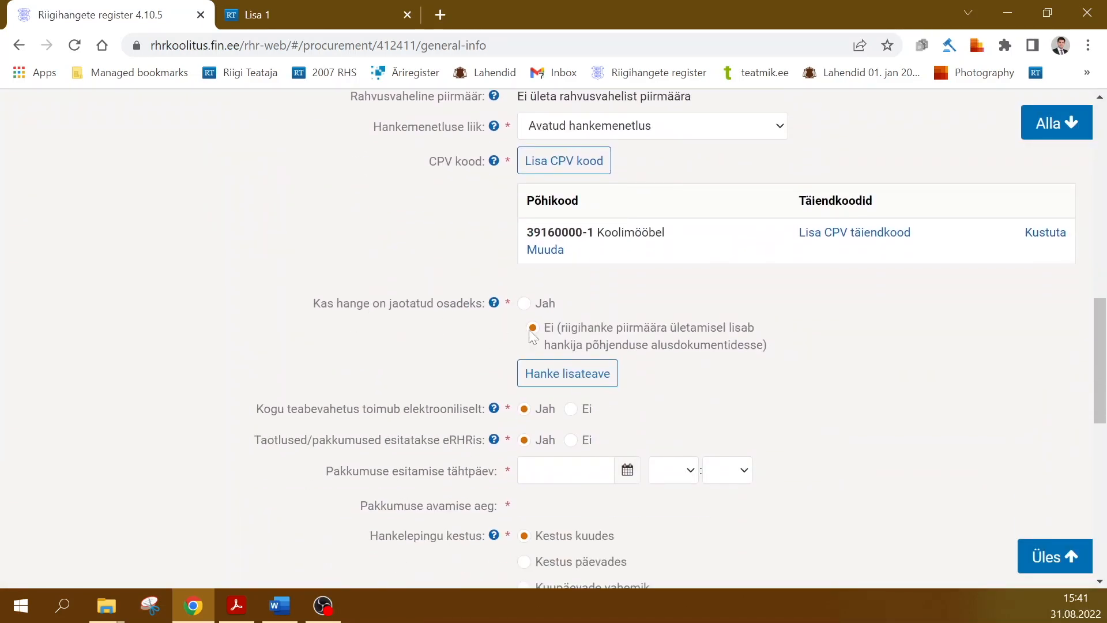
{"action": "left_click", "coordinate": [574, 385]}
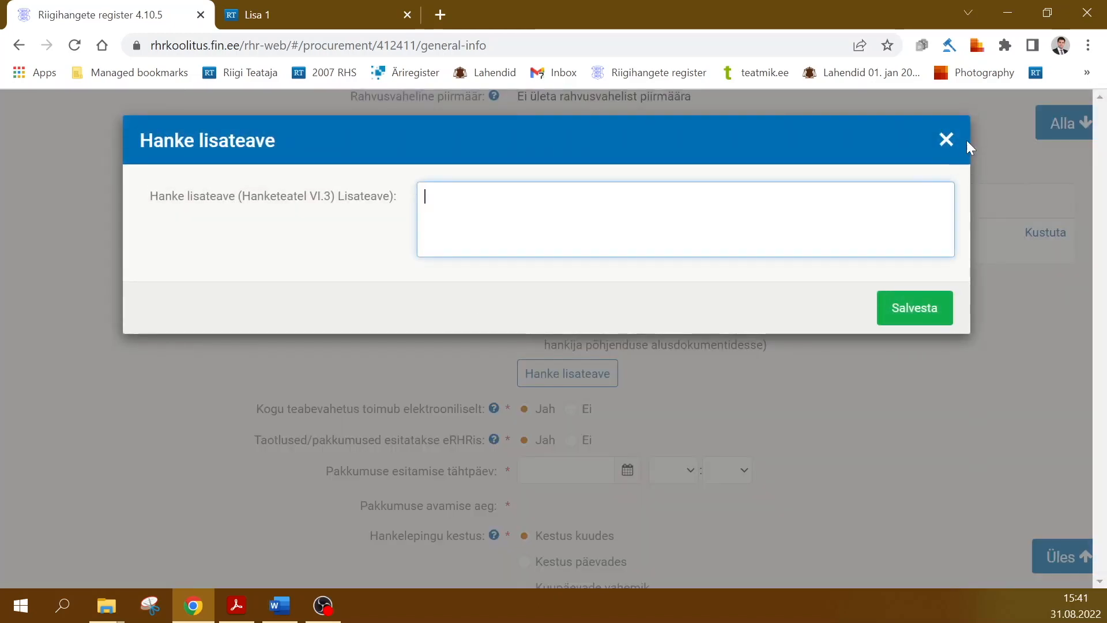
{"action": "left_click", "coordinate": [946, 139]}
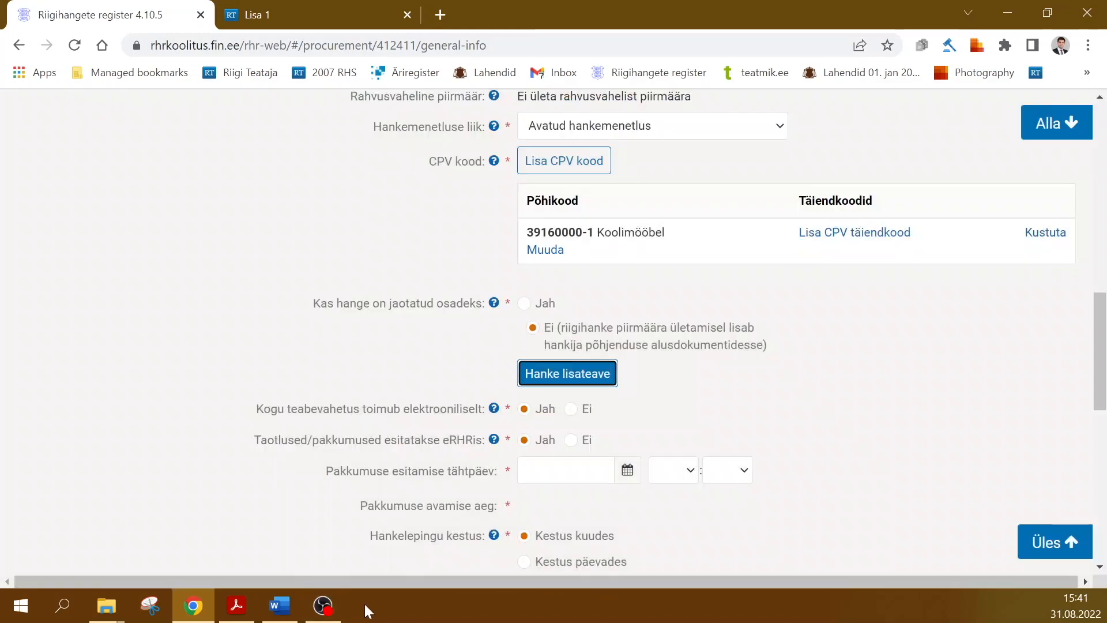
{"action": "left_click", "coordinate": [288, 610]}
{"action": "left_click", "coordinate": [290, 607]}
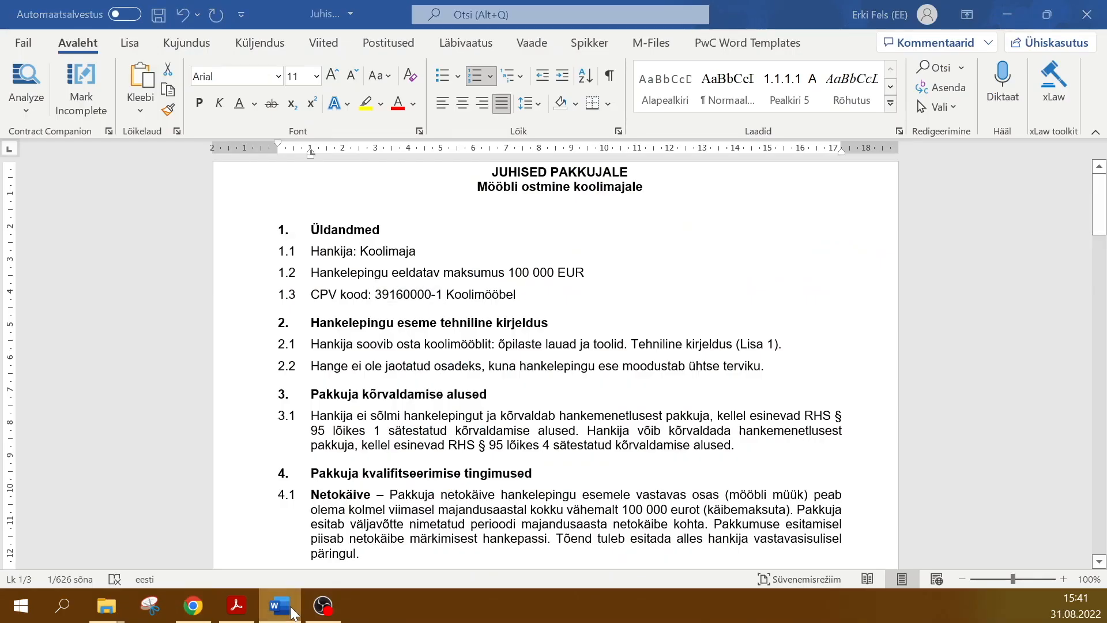
{"action": "left_click", "coordinate": [355, 335]}
- Set the tender submission deadline to 30.09.2022 at 14:00
{"action": "scroll", "coordinate": [355, 334], "scroll_direction": "down", "scroll_amount": 2}
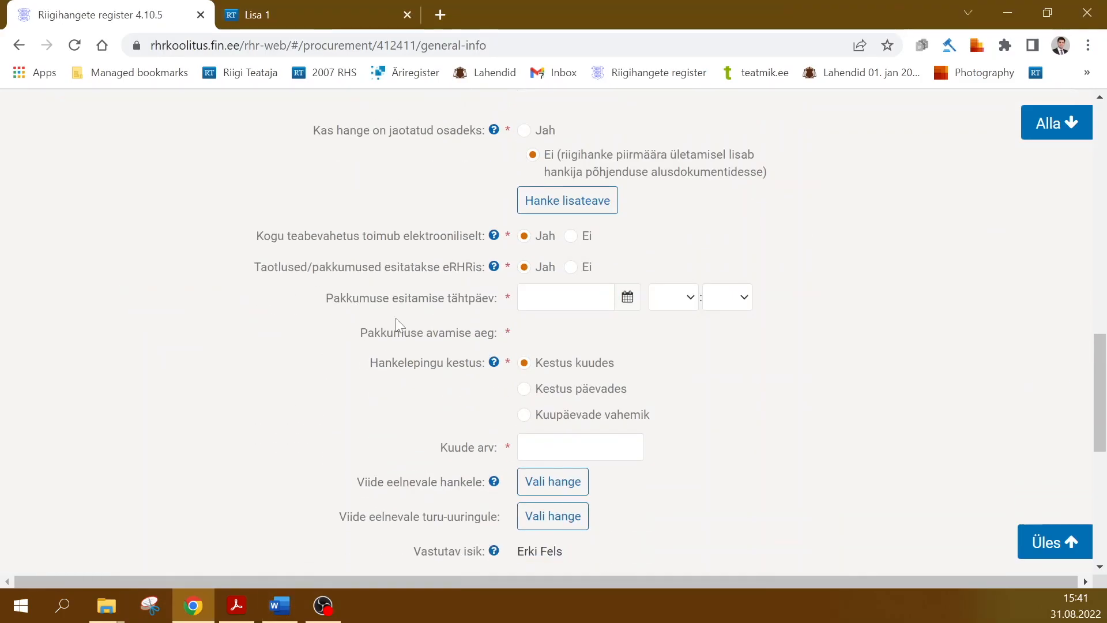
{"action": "left_click", "coordinate": [628, 298]}
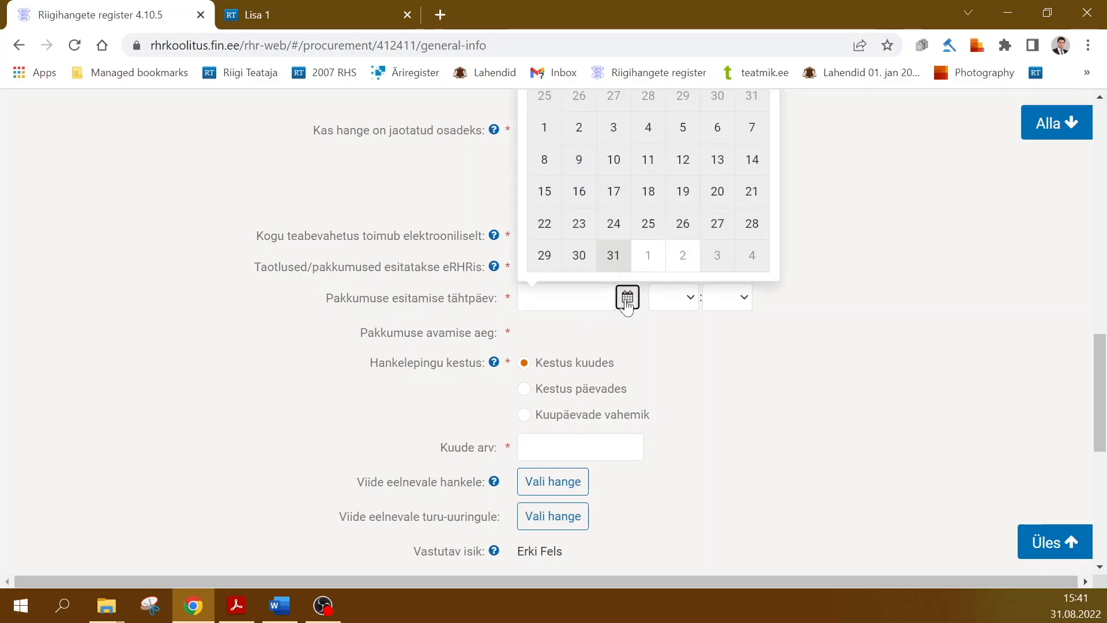
{"action": "scroll", "coordinate": [665, 230], "scroll_direction": "up", "scroll_amount": 1}
{"action": "scroll", "coordinate": [666, 231], "scroll_direction": "up", "scroll_amount": 1}
{"action": "left_click", "coordinate": [751, 109]}
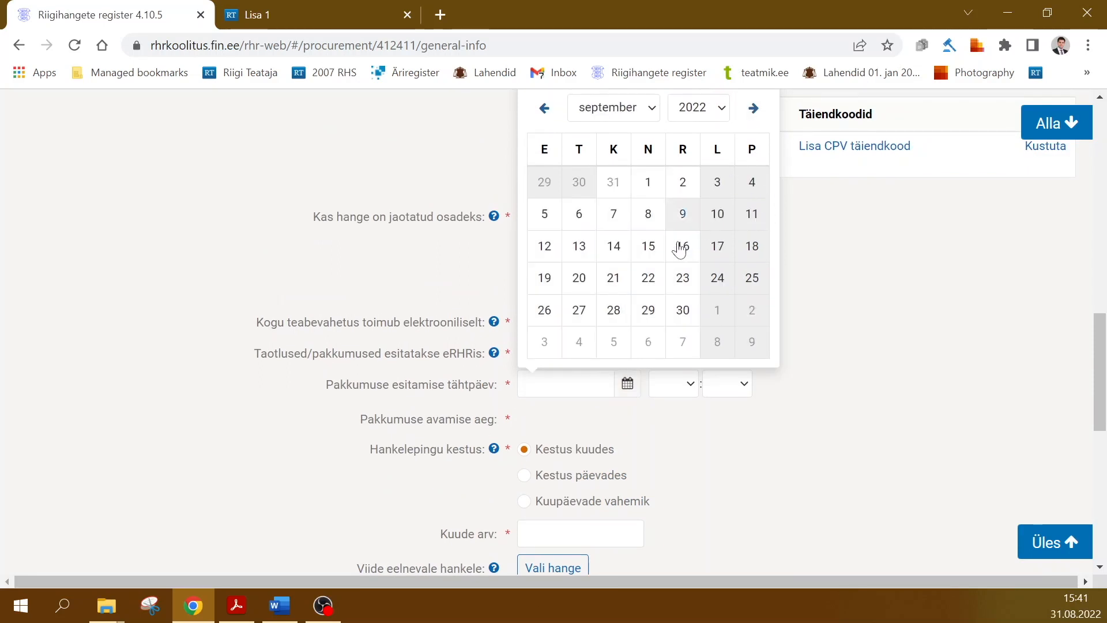
{"action": "left_click", "coordinate": [680, 312]}
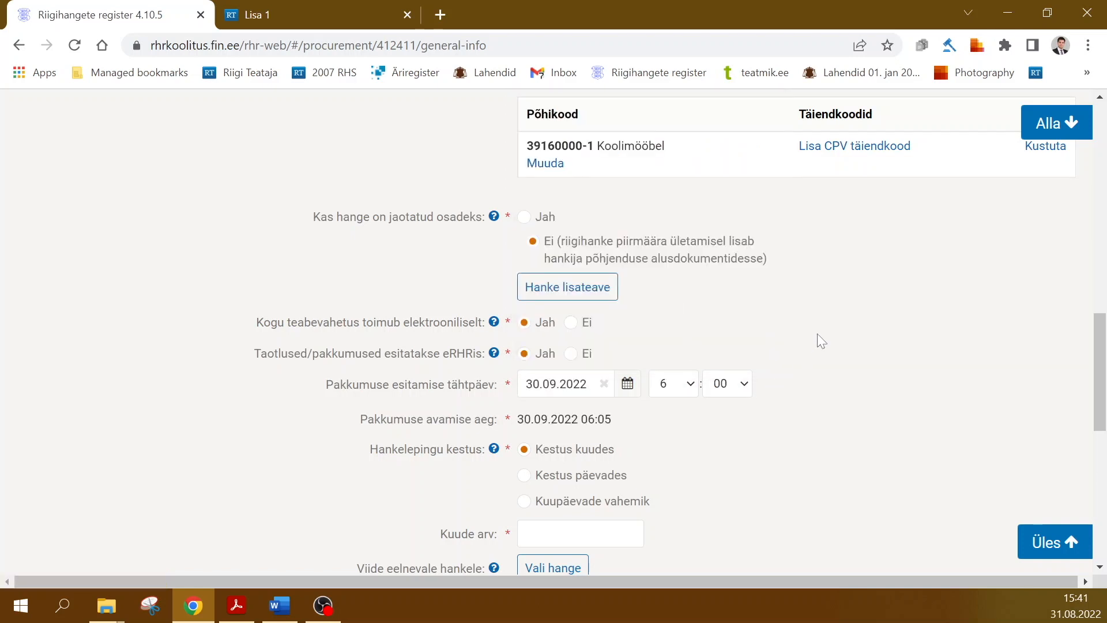
{"action": "left_click", "coordinate": [693, 390]}
{"action": "left_click", "coordinate": [675, 233]}
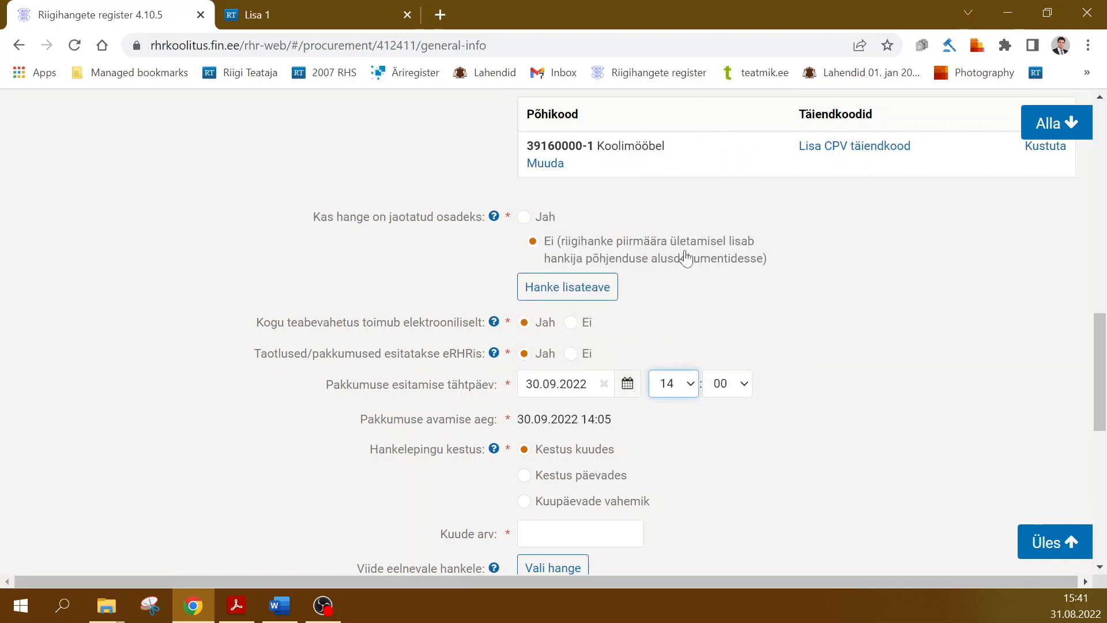
{"action": "left_click", "coordinate": [814, 336]}
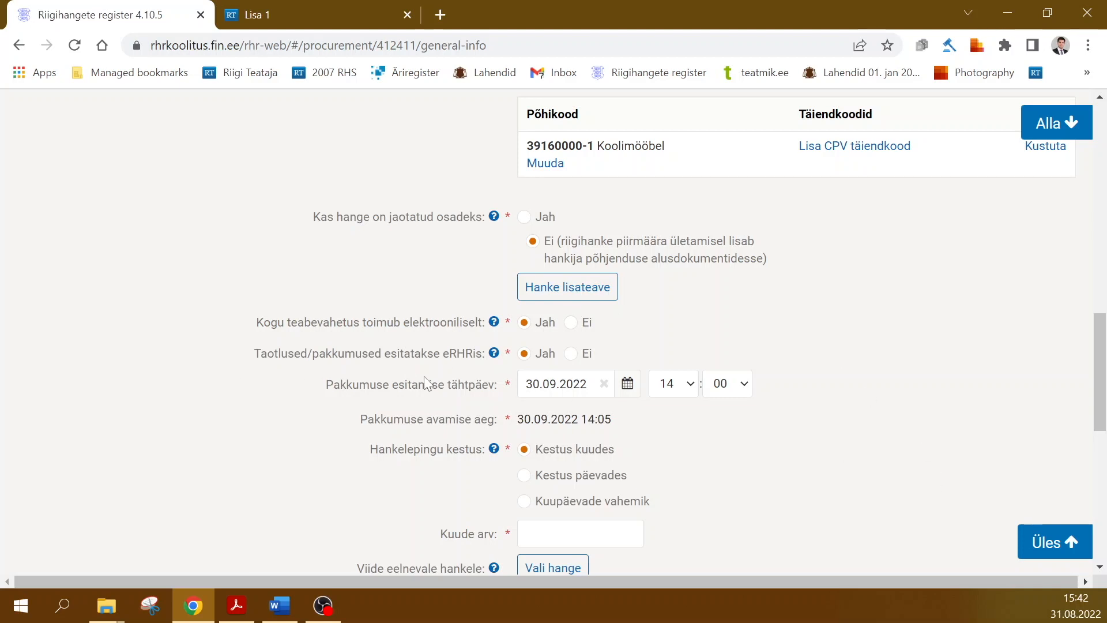
- Set the contract duration (Hankelepingu kestus) to 3 months
{"action": "scroll", "coordinate": [411, 404], "scroll_direction": "down", "scroll_amount": 1}
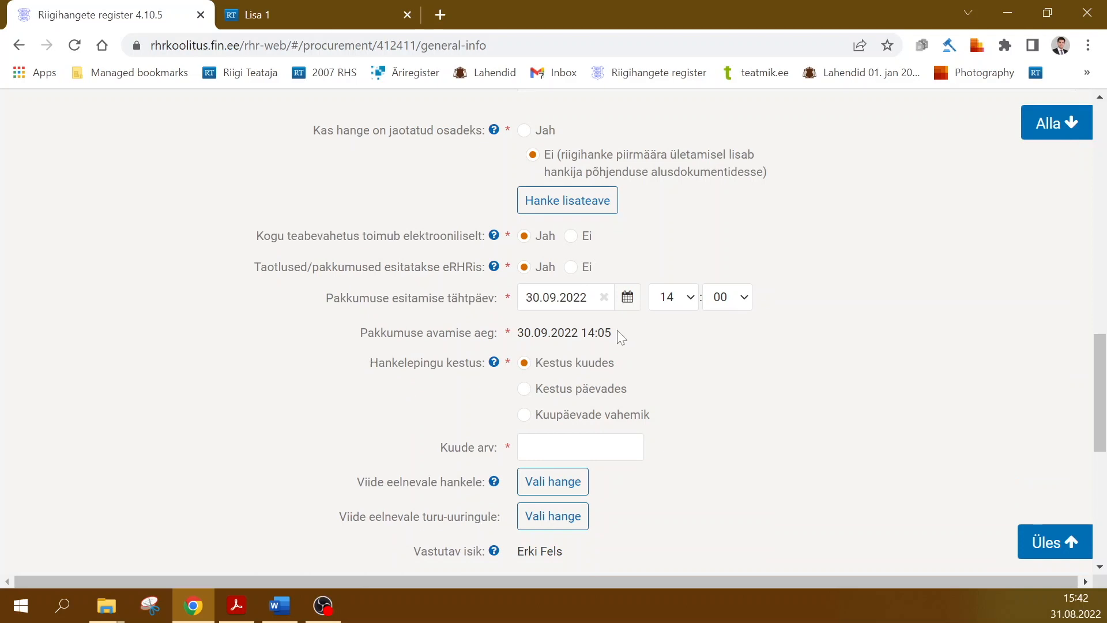
{"action": "scroll", "coordinate": [617, 329], "scroll_direction": "down", "scroll_amount": 1}
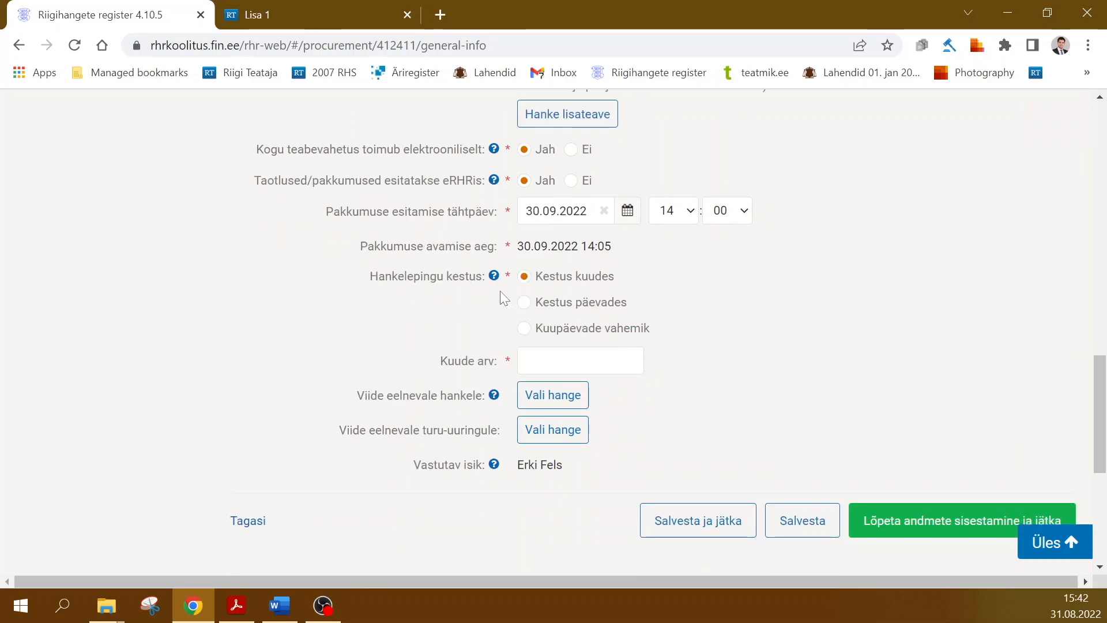
{"action": "left_click", "coordinate": [526, 360]}
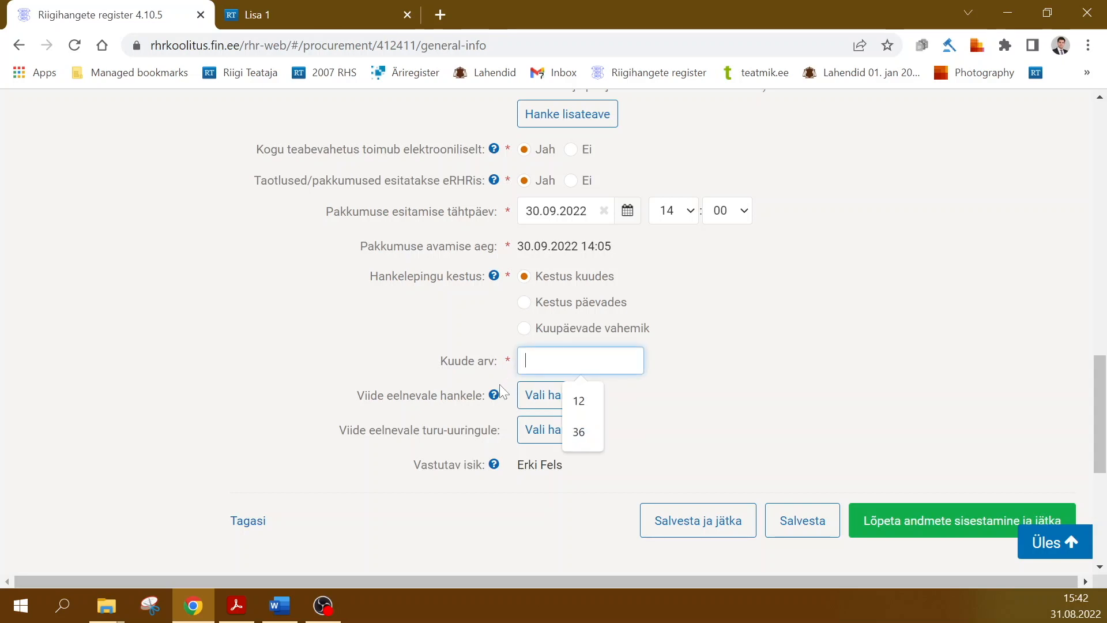
{"action": "type", "text": "3"}
{"action": "left_click", "coordinate": [392, 429]}
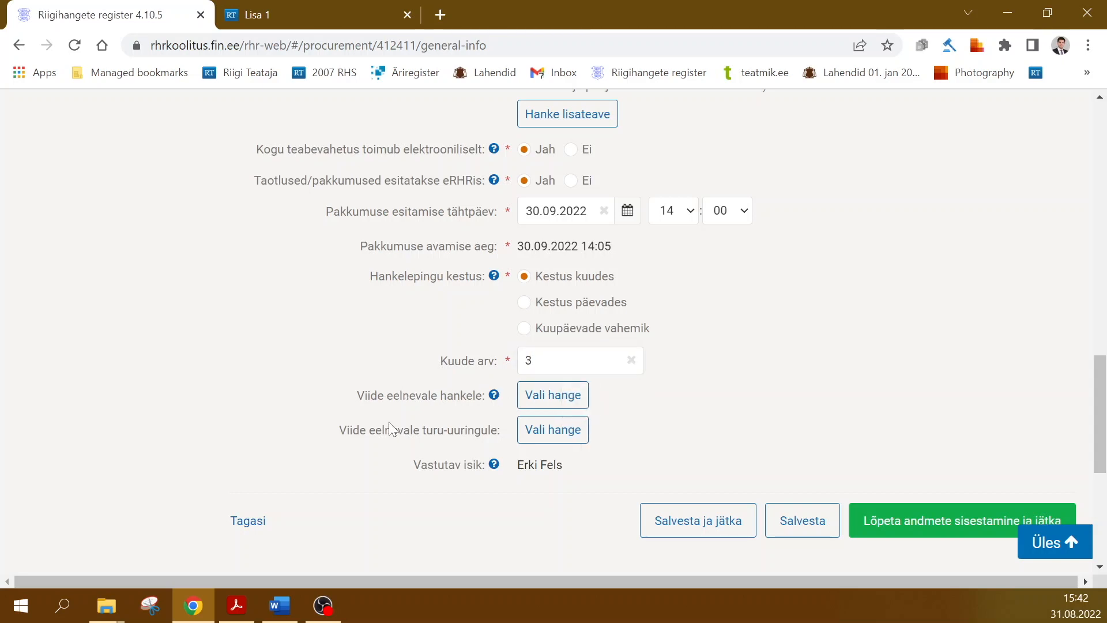
- Complete the general data section and the Hankijad section, keeping the preset Ei answers for joint and central procurement
{"action": "scroll", "coordinate": [391, 430], "scroll_direction": "down", "scroll_amount": 3}
{"action": "left_click", "coordinate": [899, 349]}
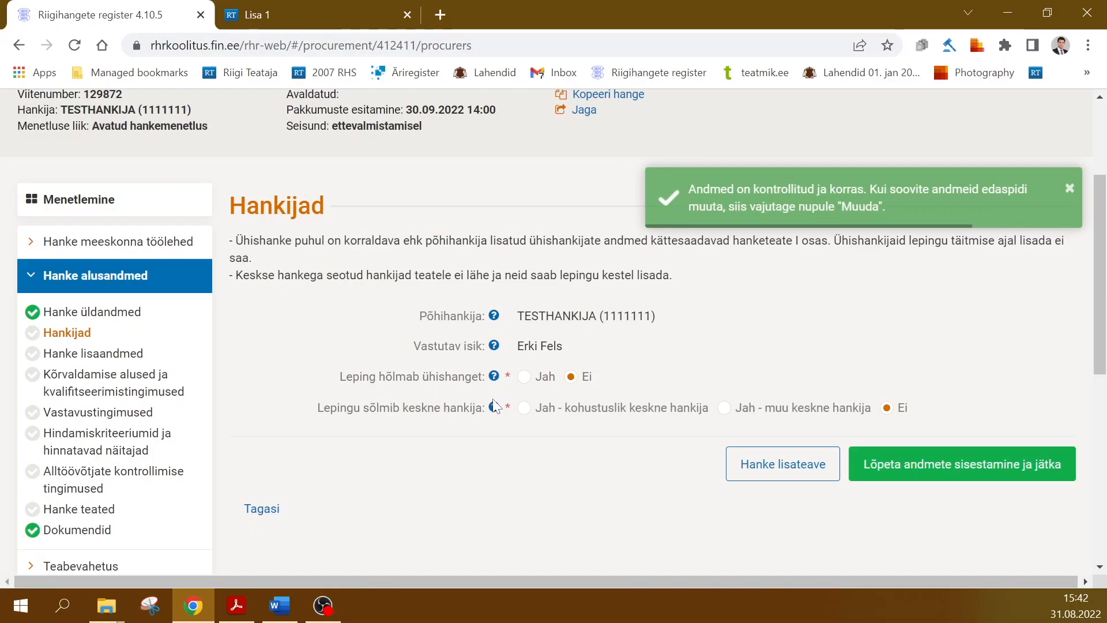
{"action": "left_click", "coordinate": [913, 475]}
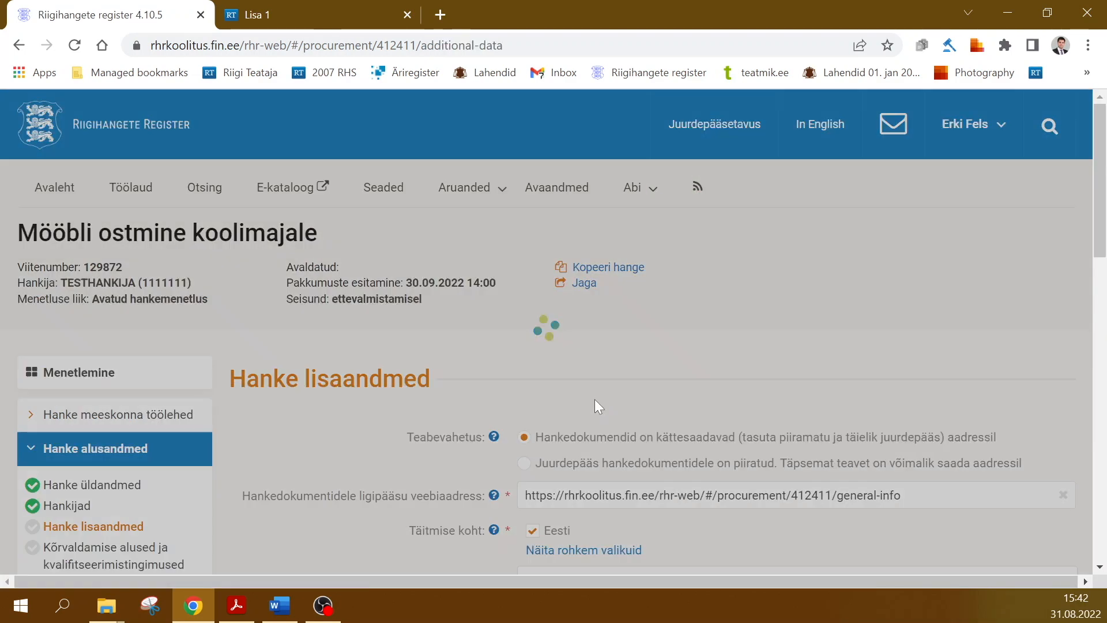
- In Hanke lisaandmed, enter Tallinn as the main place of performance (Põhiline teostamise koht)
{"action": "scroll", "coordinate": [631, 429], "scroll_direction": "down", "scroll_amount": 3}
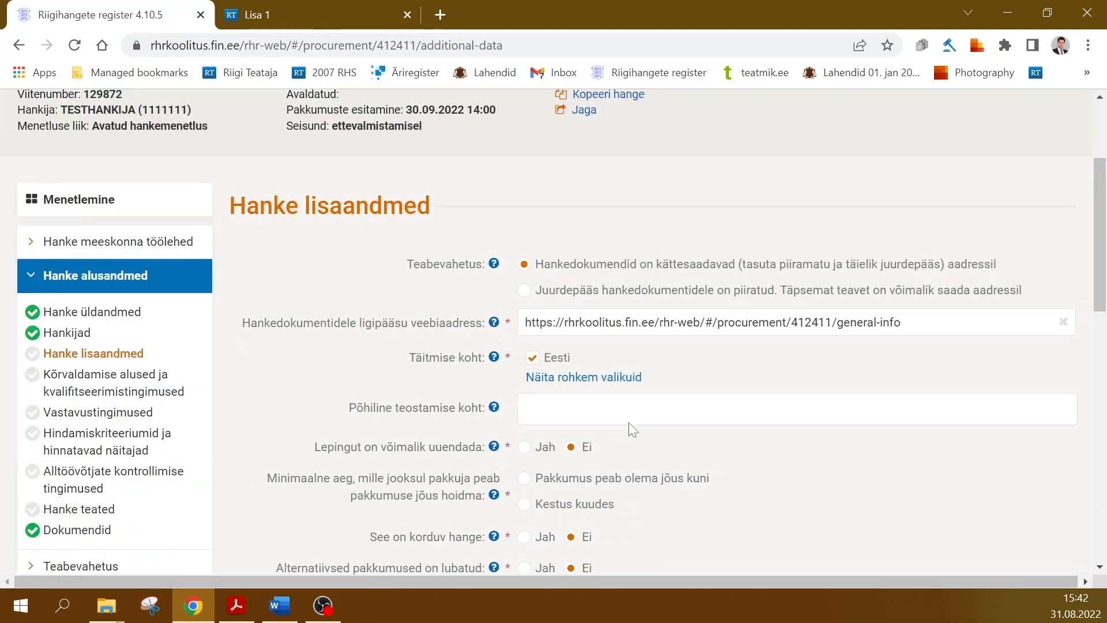
{"action": "scroll", "coordinate": [531, 340], "scroll_direction": "down", "scroll_amount": 1}
{"action": "left_click", "coordinate": [538, 322]}
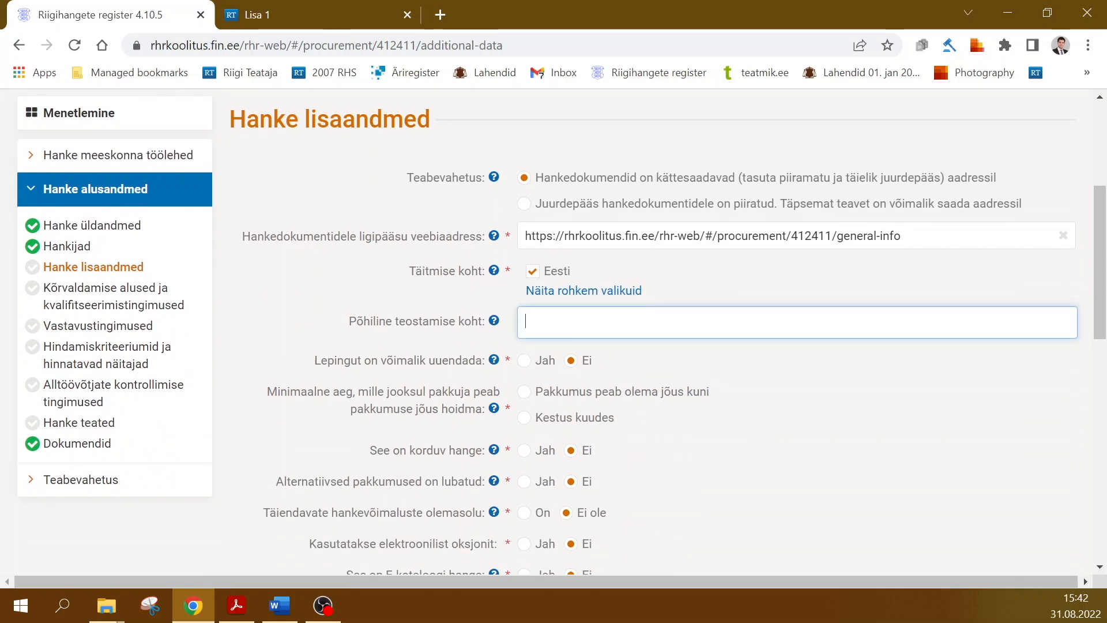
{"action": "type", "text": "Tallinn"}
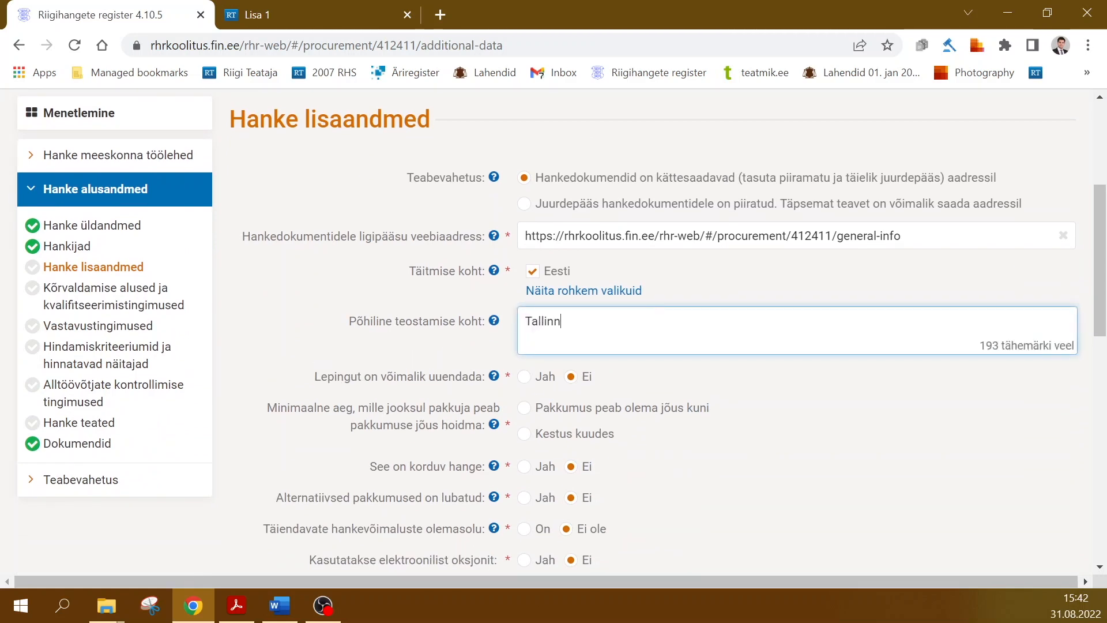
{"action": "left_click", "coordinate": [309, 346]}
- Set the minimum tender validity as a duration in months (Kestus kuudes) with the value 3
{"action": "scroll", "coordinate": [304, 306], "scroll_direction": "down", "scroll_amount": 1}
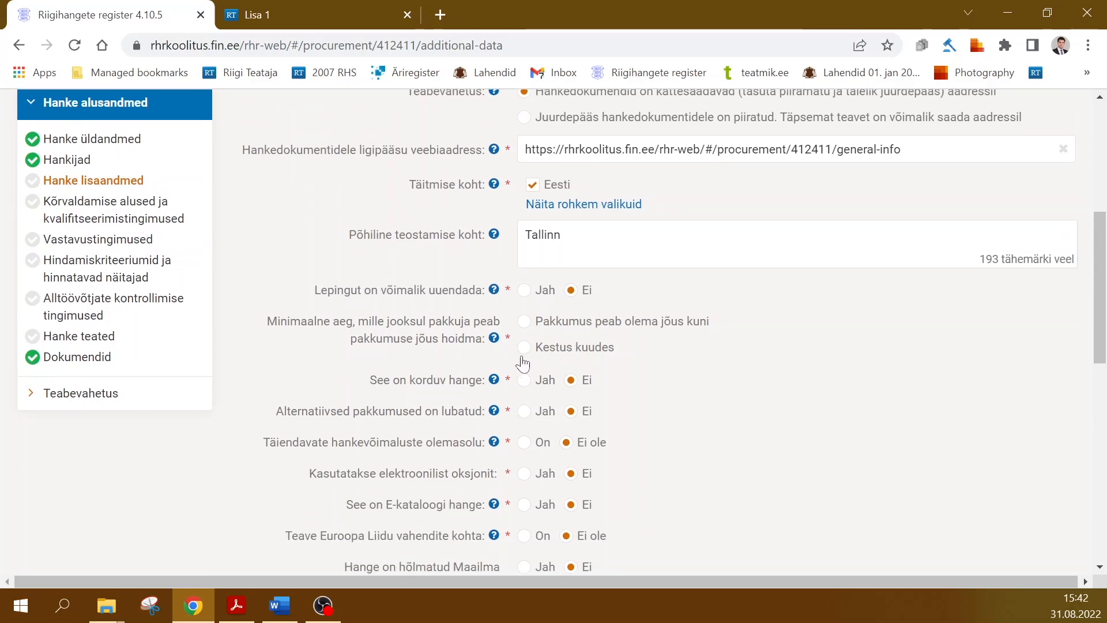
{"action": "scroll", "coordinate": [529, 356], "scroll_direction": "down", "scroll_amount": 1}
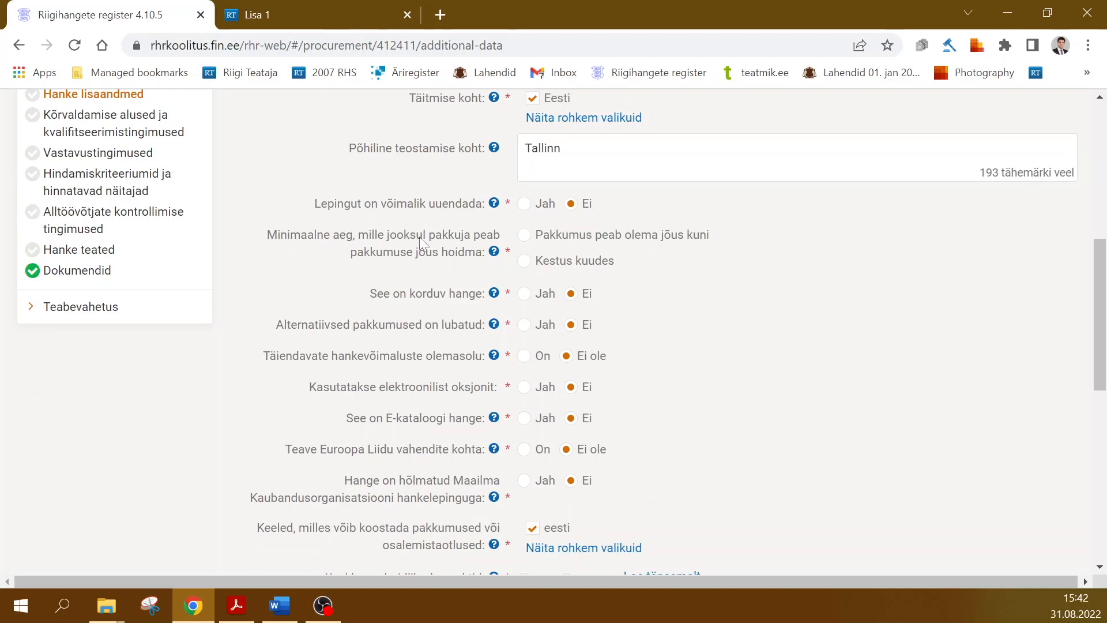
{"action": "left_click", "coordinate": [522, 246]}
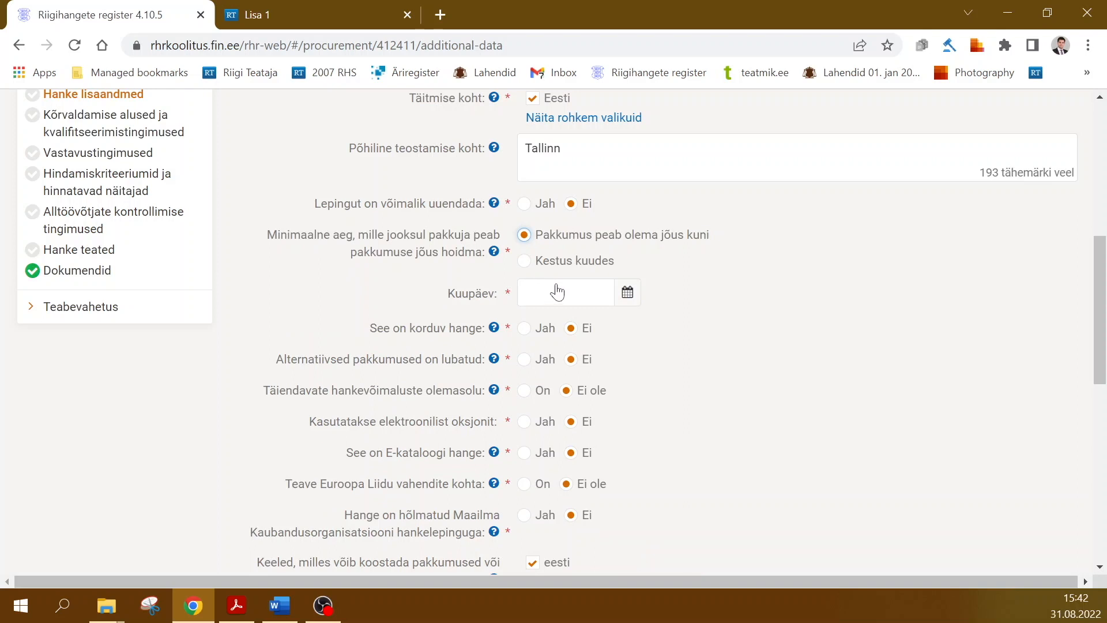
{"action": "left_click", "coordinate": [565, 300]}
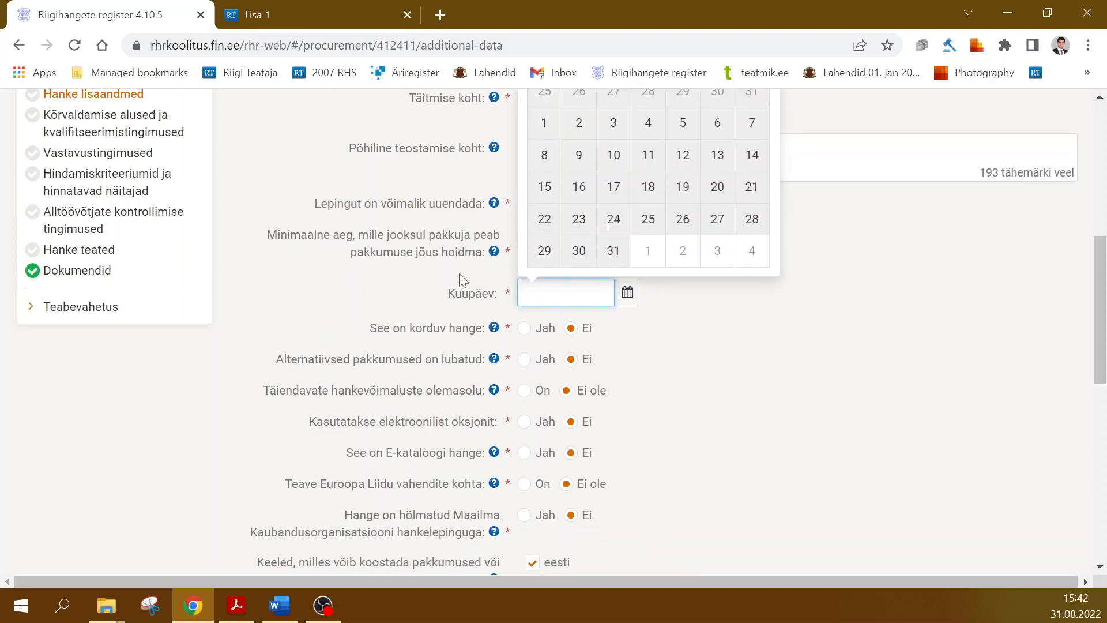
{"action": "left_click", "coordinate": [524, 260]}
{"action": "type", "text": "3"}
{"action": "left_click", "coordinate": [414, 354]}
- Check the remaining additional data, including Keskkonnahoidlikud aspektid, keep the preset answers and complete the section
{"action": "scroll", "coordinate": [341, 372], "scroll_direction": "down", "scroll_amount": 2}
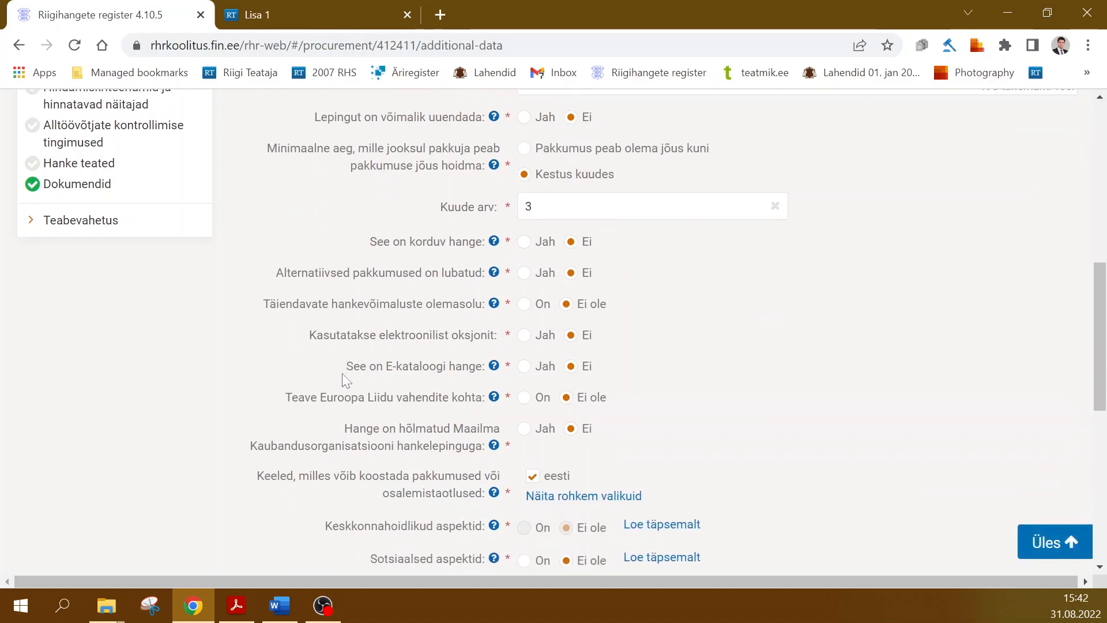
{"action": "scroll", "coordinate": [341, 373], "scroll_direction": "down", "scroll_amount": 3}
{"action": "left_click_drag", "start_coordinate": [327, 358], "coordinate": [607, 364]}
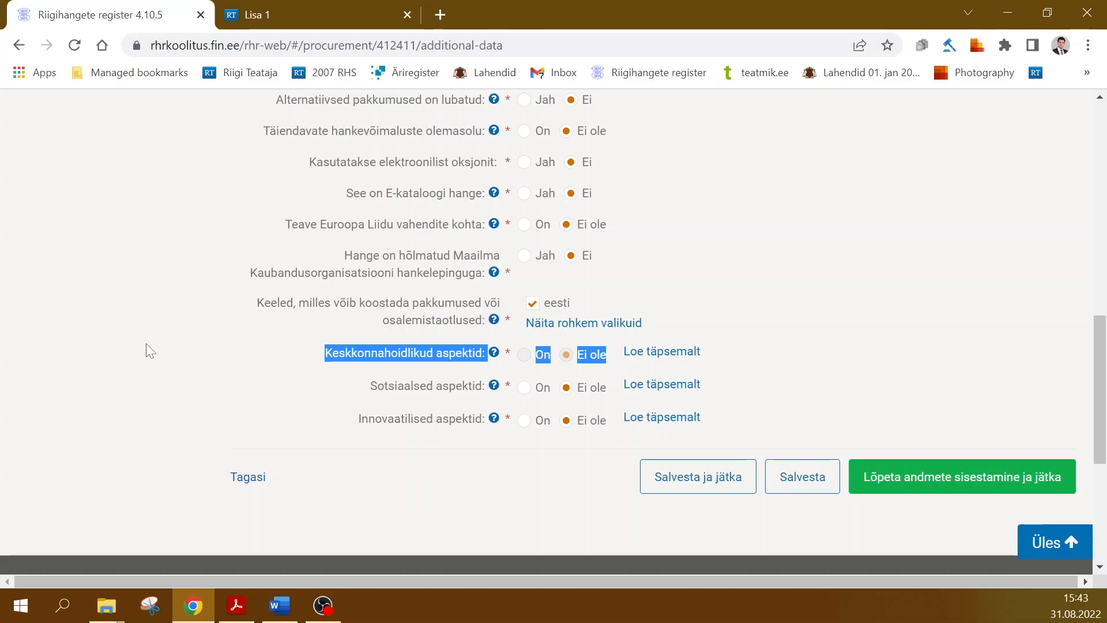
{"action": "triple_click", "coordinate": [365, 362]}
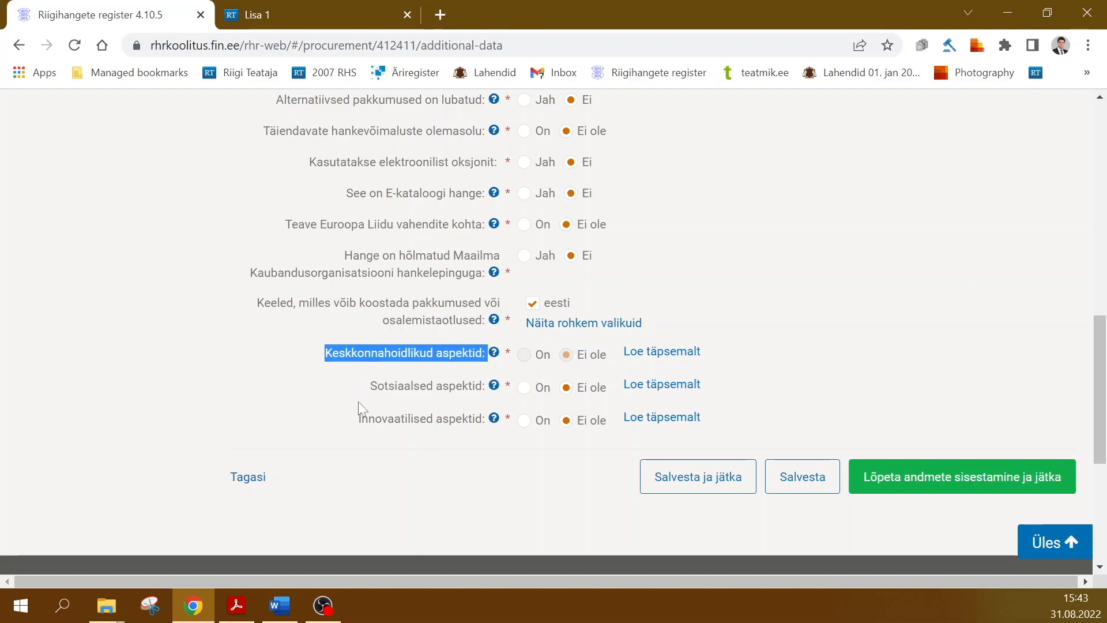
{"action": "left_click", "coordinate": [821, 349]}
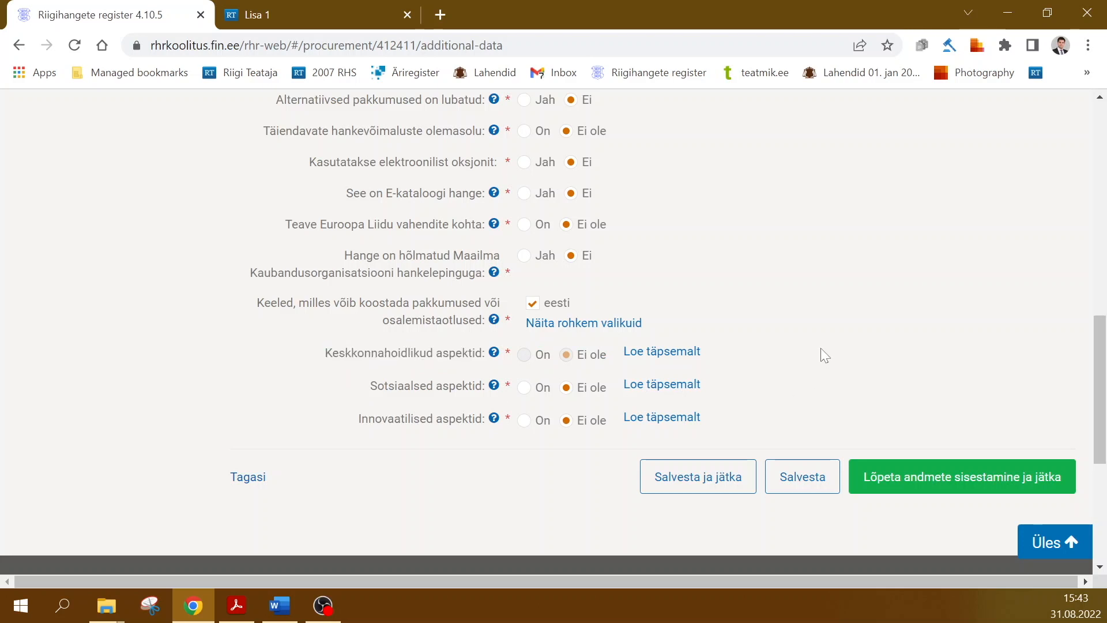
{"action": "left_click", "coordinate": [959, 486]}
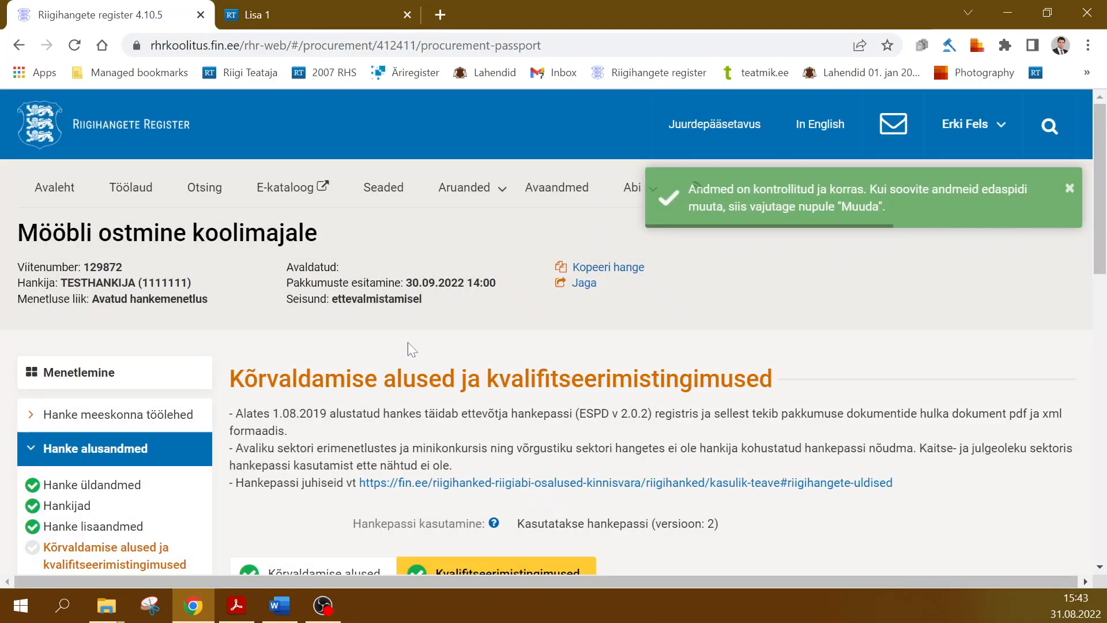
- Review the preset exclusion grounds (Kõrvaldamise alused) of the procurement passport
{"action": "scroll", "coordinate": [416, 343], "scroll_direction": "down", "scroll_amount": 3}
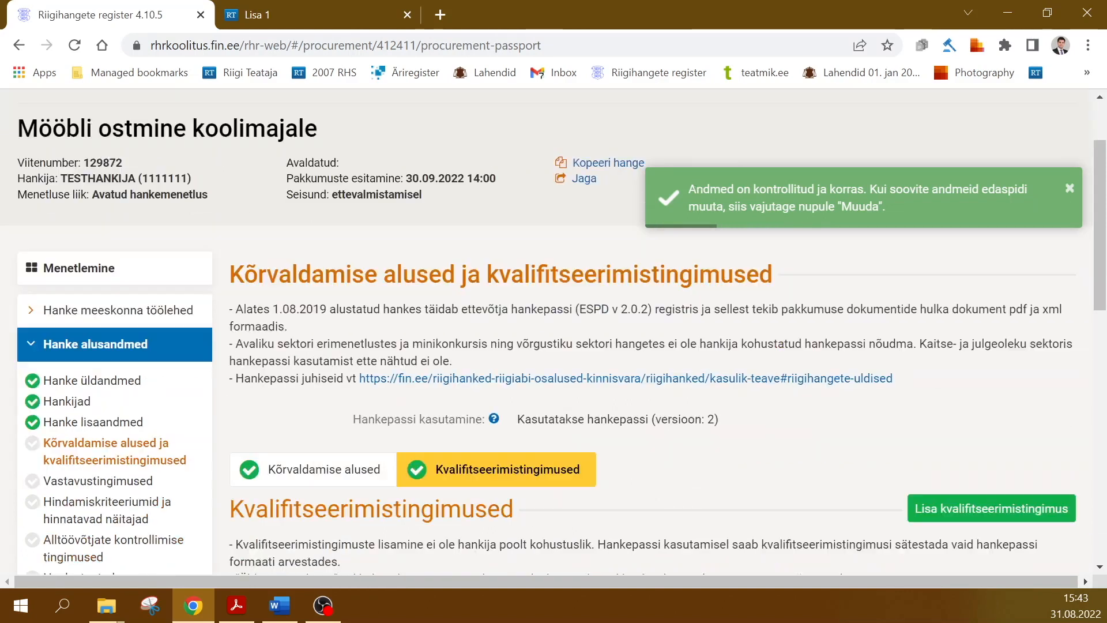
{"action": "left_click", "coordinate": [267, 413]}
{"action": "scroll", "coordinate": [267, 413], "scroll_direction": "down", "scroll_amount": 7}
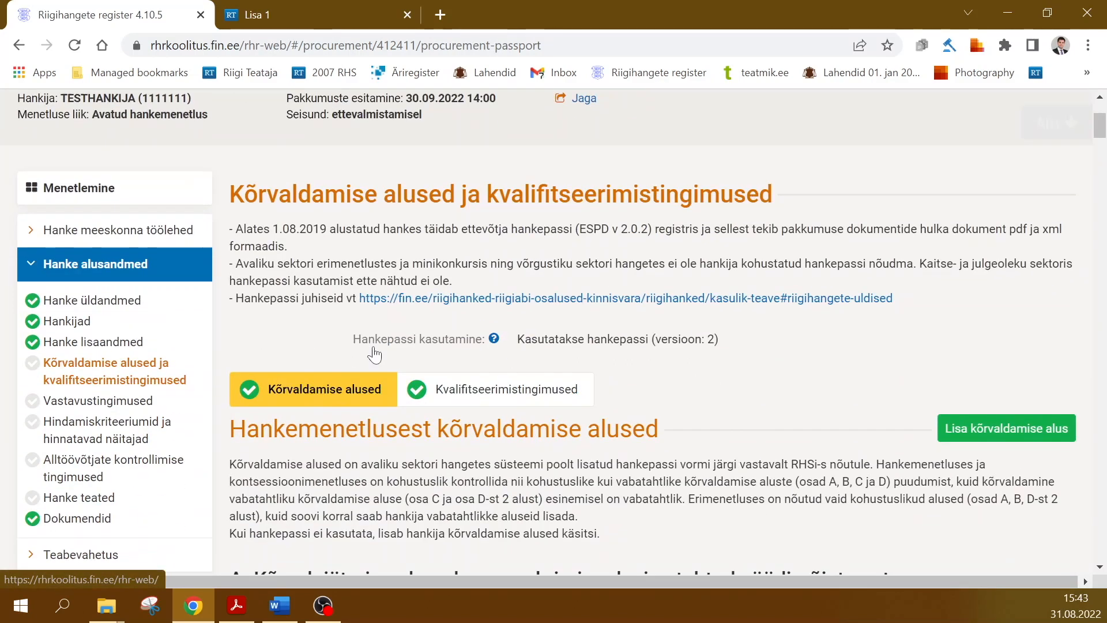
{"action": "scroll", "coordinate": [267, 413], "scroll_direction": "down", "scroll_amount": 9}
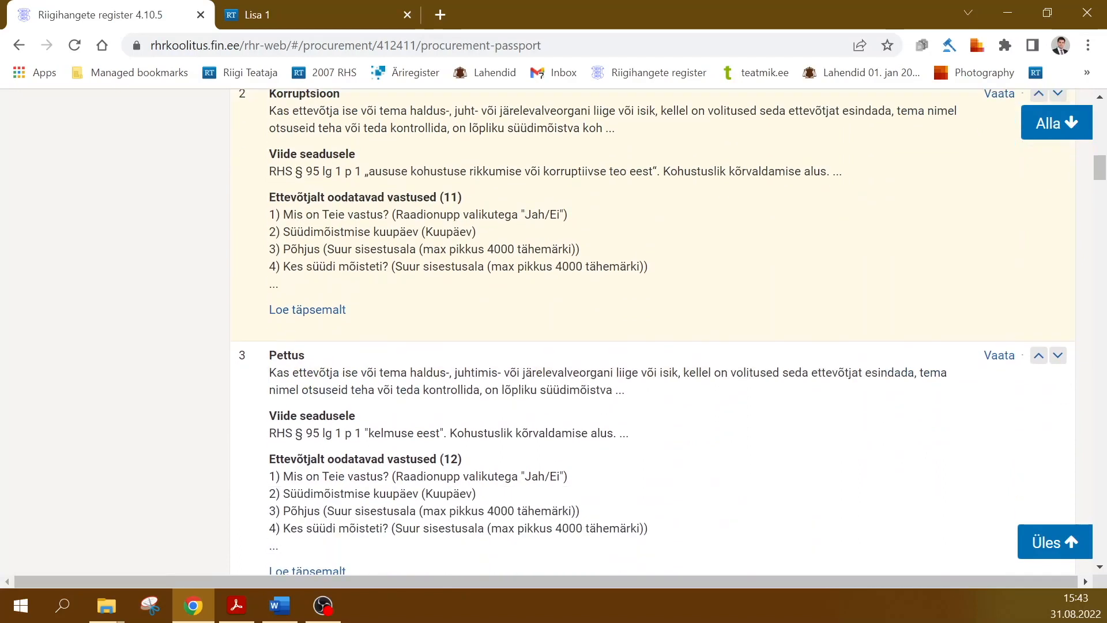
{"action": "scroll", "coordinate": [653, 332], "scroll_direction": "down", "scroll_amount": 7}
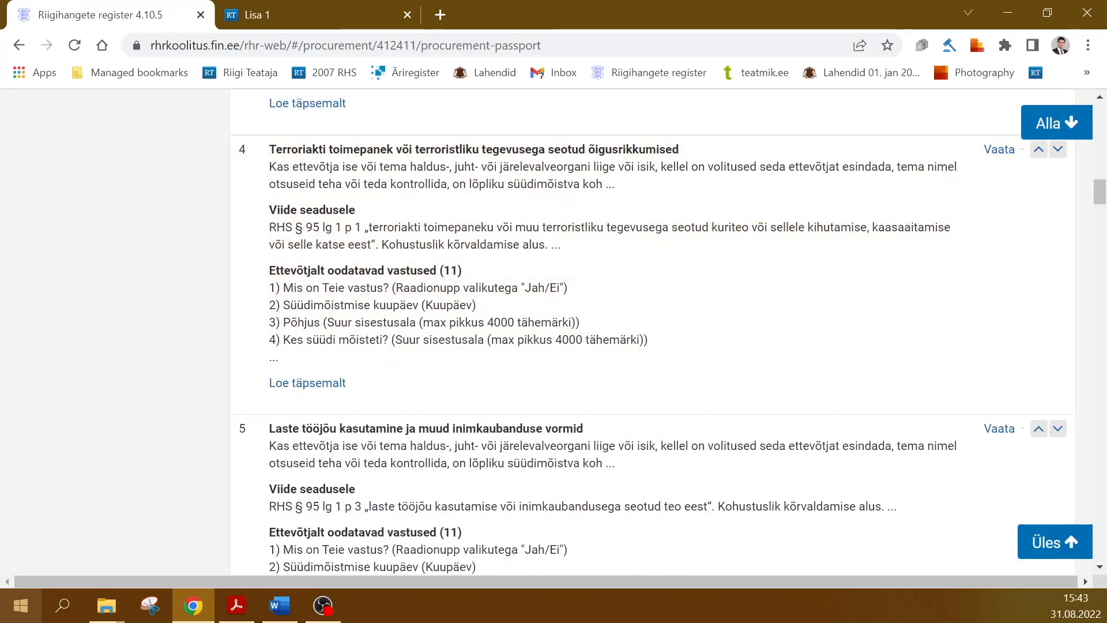
{"action": "scroll", "coordinate": [478, 386], "scroll_direction": "up", "scroll_amount": 20}
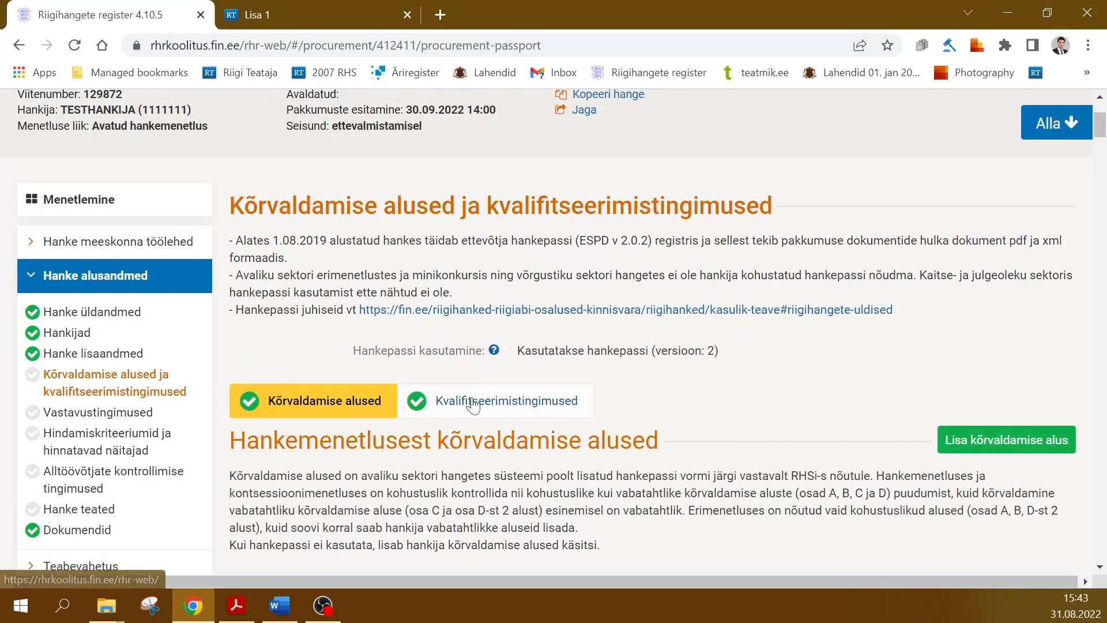
- Open the Kvalifitseerimistingimused list, switch to the Word instructions and examine qualification clauses 4.1 and 4.2
{"action": "left_click", "coordinate": [478, 393]}
{"action": "scroll", "coordinate": [674, 431], "scroll_direction": "down", "scroll_amount": 1}
{"action": "scroll", "coordinate": [675, 434], "scroll_direction": "down", "scroll_amount": 2}
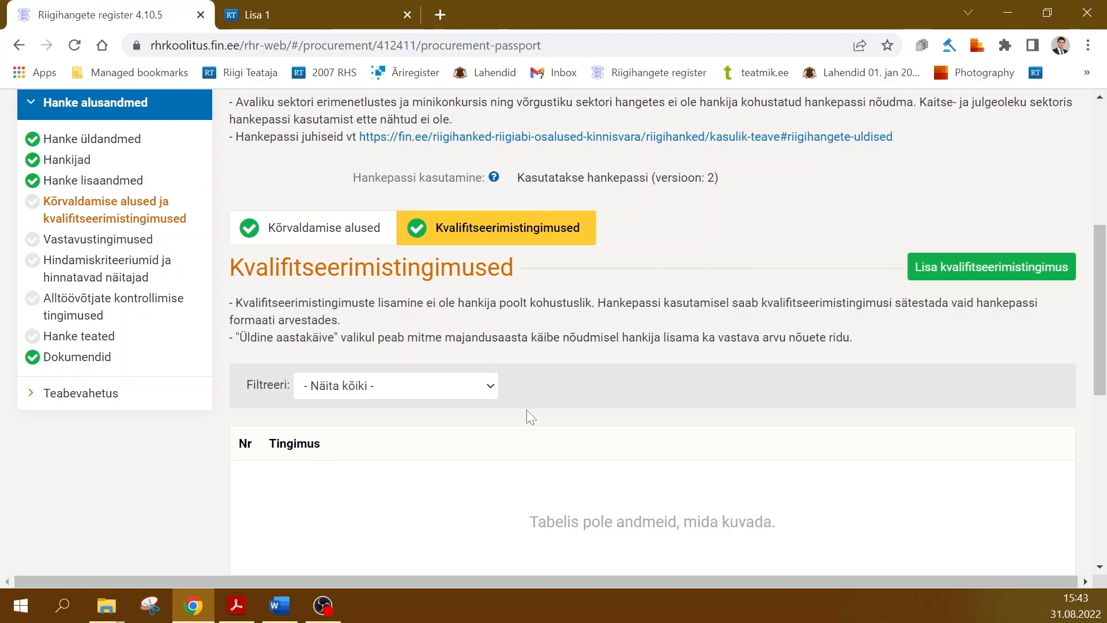
{"action": "key", "text": "alt+Tab"}
{"action": "scroll", "coordinate": [554, 357], "scroll_direction": "down", "scroll_amount": 5}
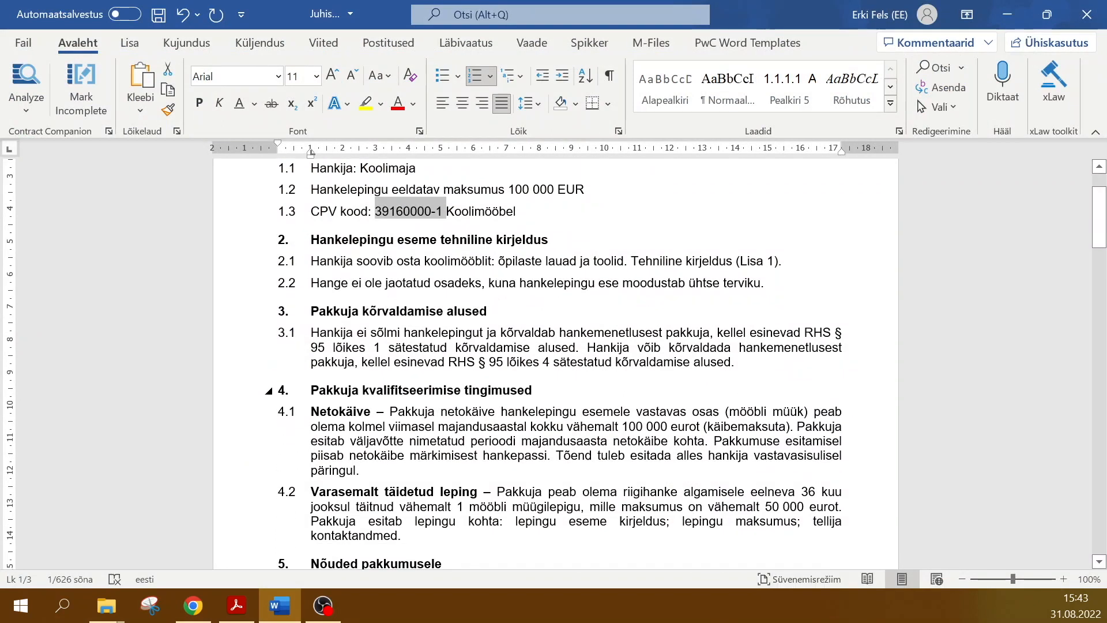
{"action": "left_click_drag", "start_coordinate": [271, 287], "coordinate": [271, 411]}
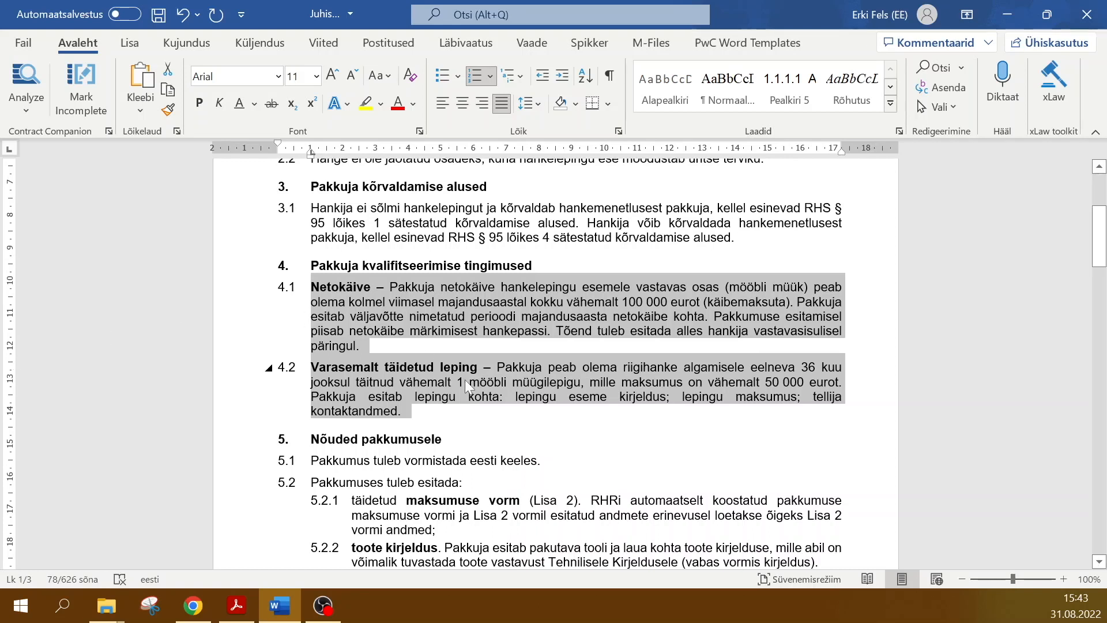
{"action": "left_click", "coordinate": [456, 414]}
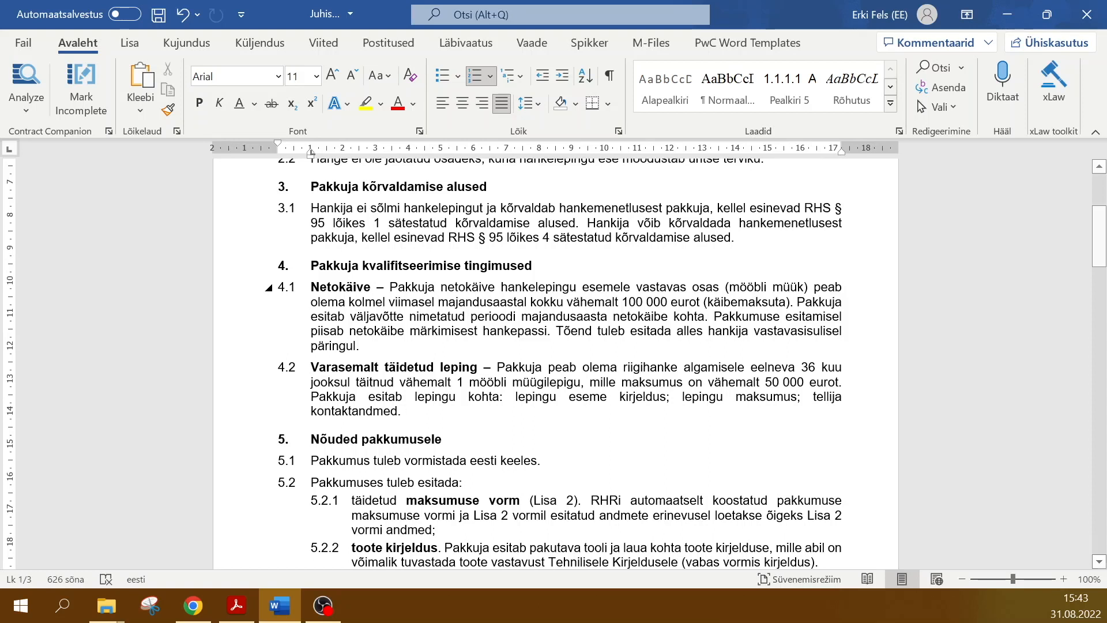
- Copy the text of clause 4.1 from the Word document, leaving out its heading Netokäive
{"action": "left_click_drag", "start_coordinate": [312, 287], "coordinate": [390, 286]}
{"action": "key", "text": "ctrl+c"}
{"action": "left_click", "coordinate": [390, 346]}
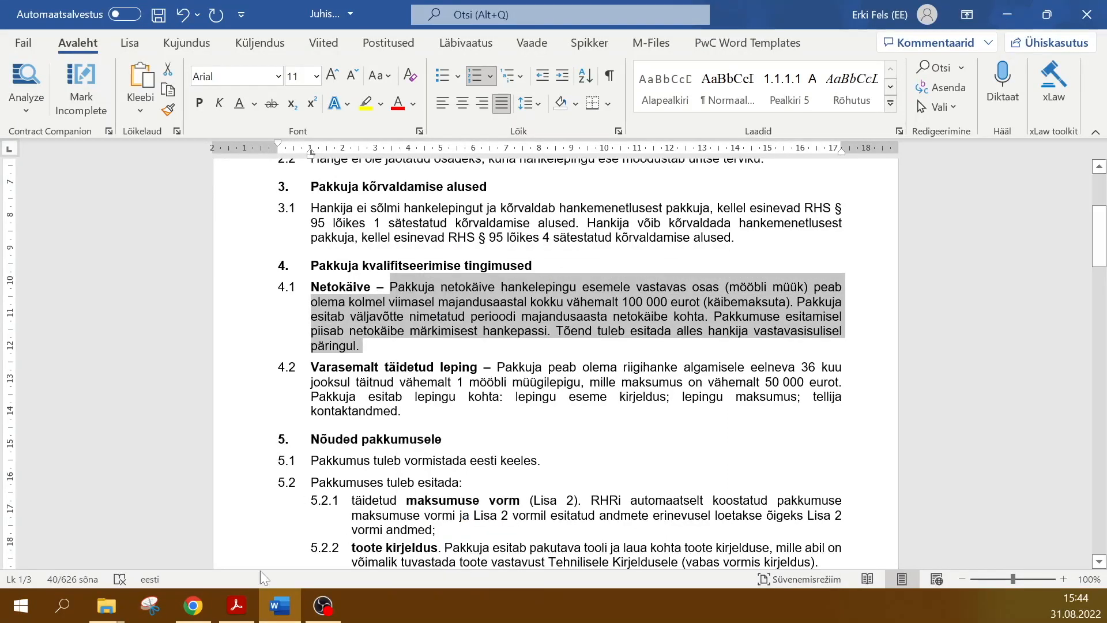
- Back in the browser, start adding a qualification condition and select Konkreetne aastakäive under Majanduslik ja finantsseisund
{"action": "left_click", "coordinate": [193, 605]}
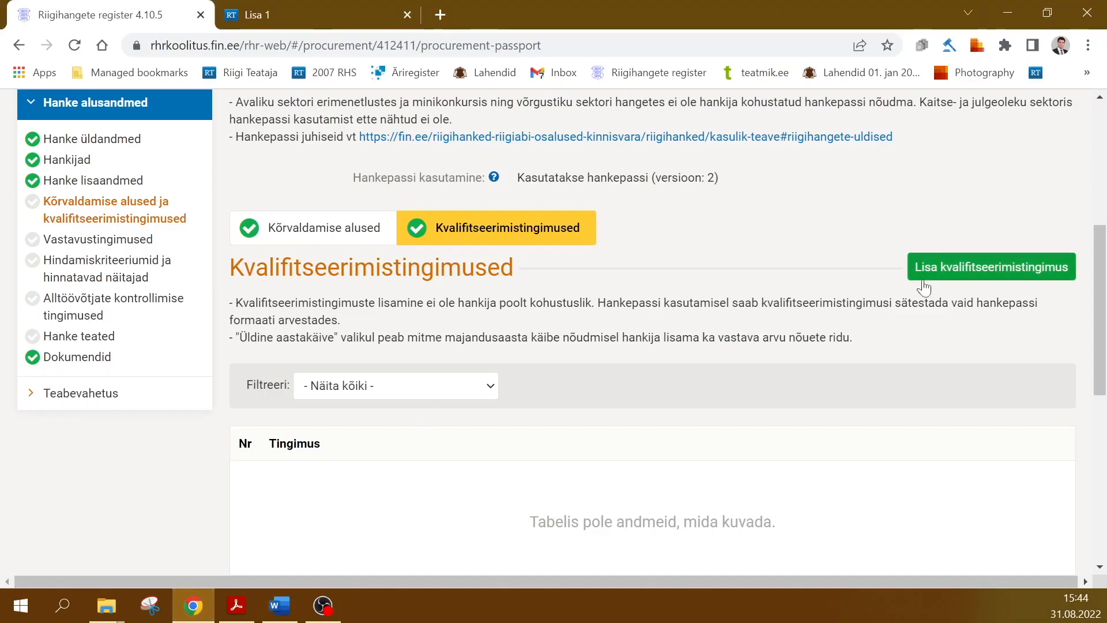
{"action": "left_click", "coordinate": [991, 267]}
{"action": "scroll", "coordinate": [366, 354], "scroll_direction": "down", "scroll_amount": 4}
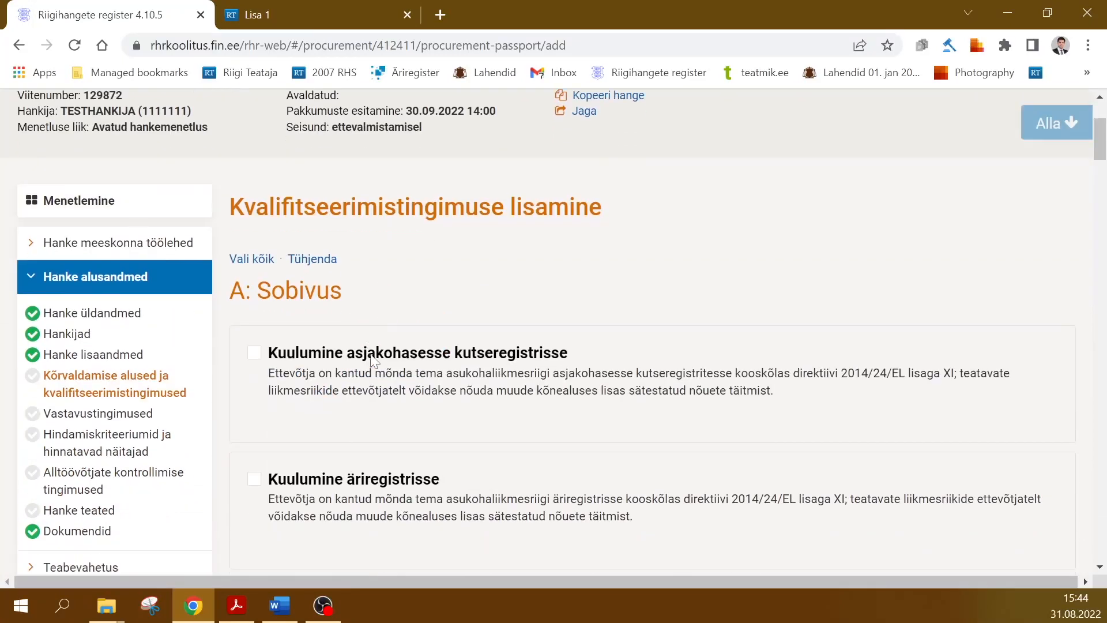
{"action": "scroll", "coordinate": [367, 354], "scroll_direction": "down", "scroll_amount": 2}
{"action": "scroll", "coordinate": [482, 319], "scroll_direction": "down", "scroll_amount": 6}
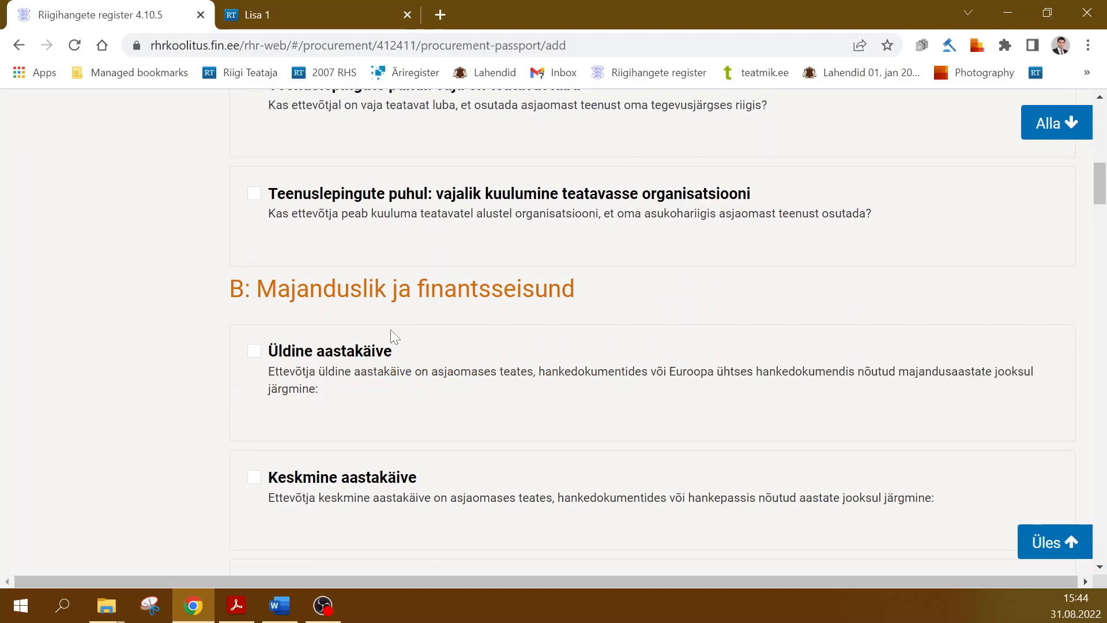
{"action": "scroll", "coordinate": [467, 476], "scroll_direction": "down", "scroll_amount": 3}
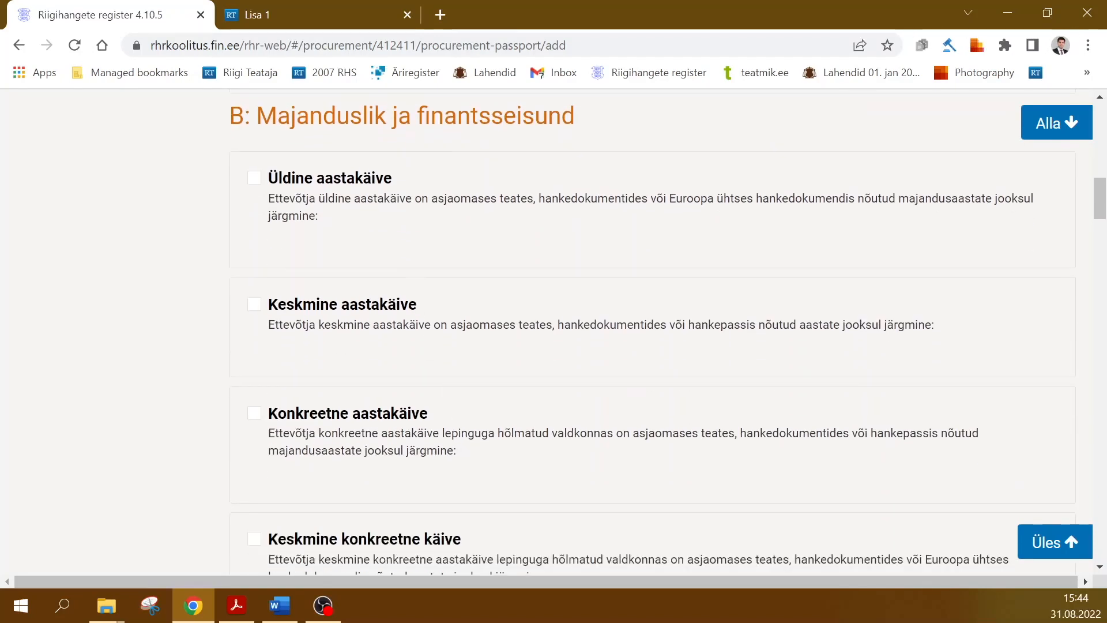
{"action": "left_click", "coordinate": [255, 417]}
- Paste the copied clause 4.1 text as the Tingimuse selgitus of the Konkreetne aastakäive condition
{"action": "scroll", "coordinate": [247, 407], "scroll_direction": "down", "scroll_amount": 6}
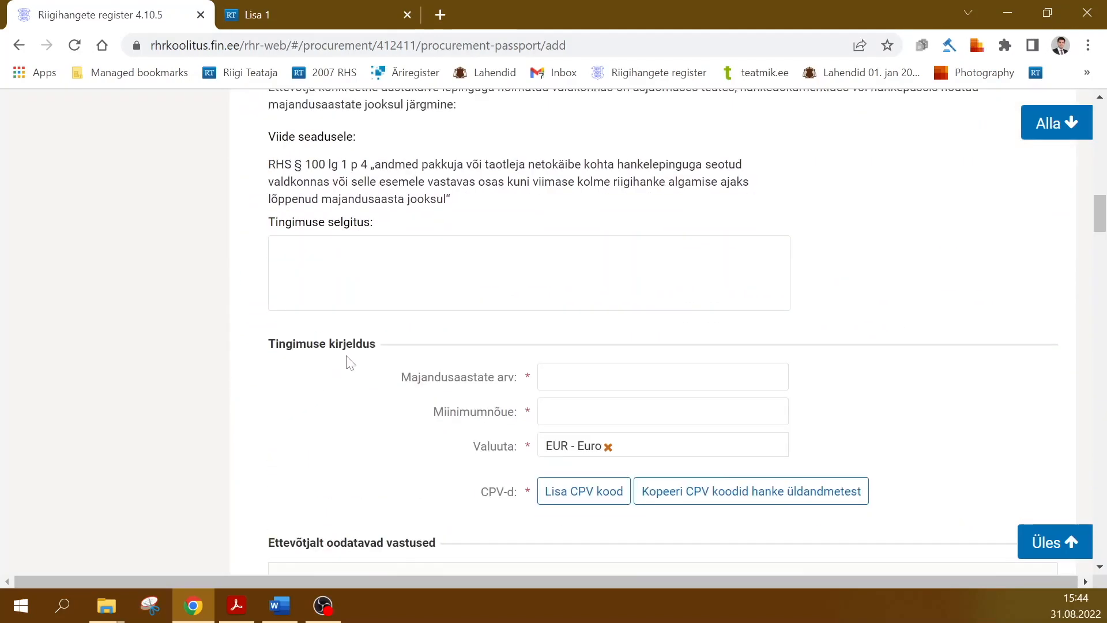
{"action": "scroll", "coordinate": [529, 277], "scroll_direction": "down", "scroll_amount": 1}
{"action": "left_click", "coordinate": [530, 186]}
{"action": "key", "text": "ctrl+v"}
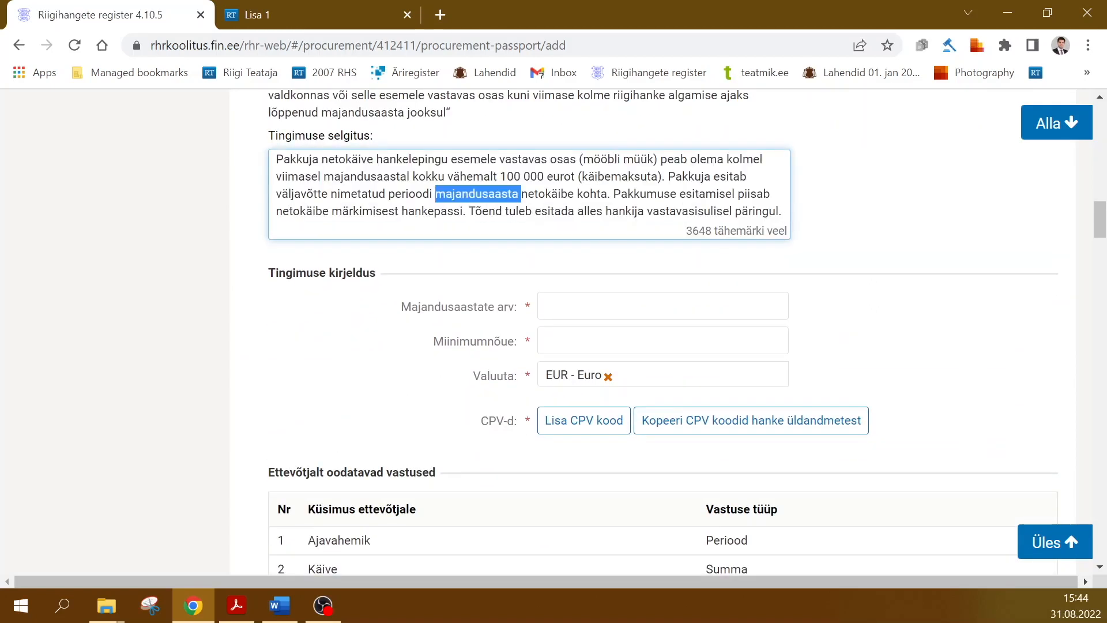
{"action": "triple_click", "coordinate": [479, 194]}
{"action": "left_click", "coordinate": [129, 280]}
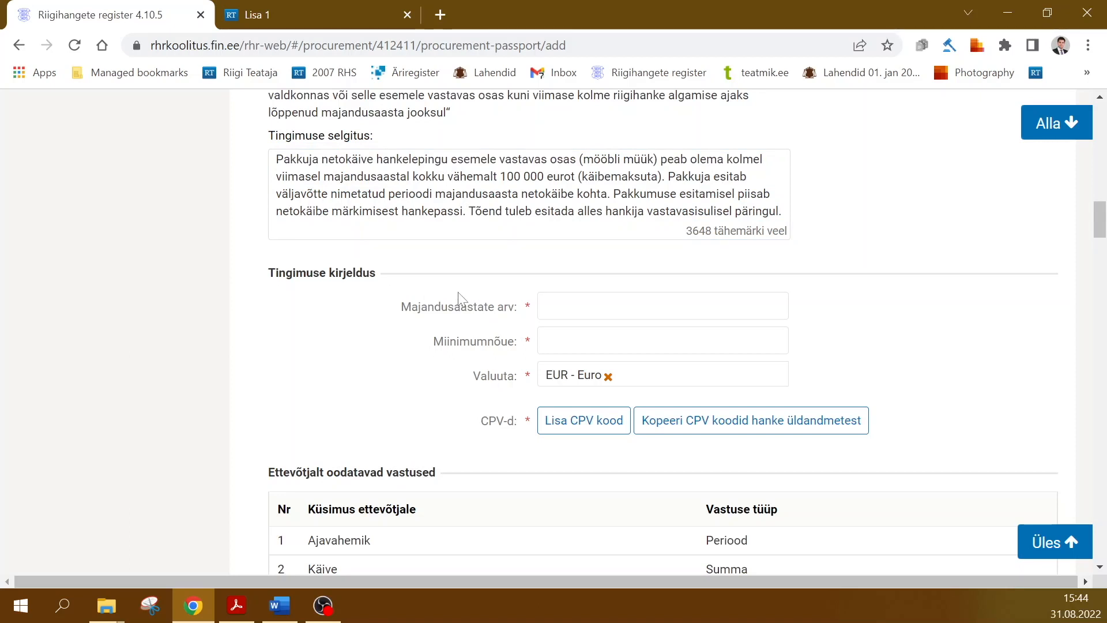
- Set the Konkreetne aastakäive condition's Majandusaastate arv to 3 and its Miinimumnõue to 100000
{"action": "key", "text": "Tab"}
{"action": "type", "text": "3"}
{"action": "key", "text": "Tab"}
{"action": "left_click", "coordinate": [650, 385]}
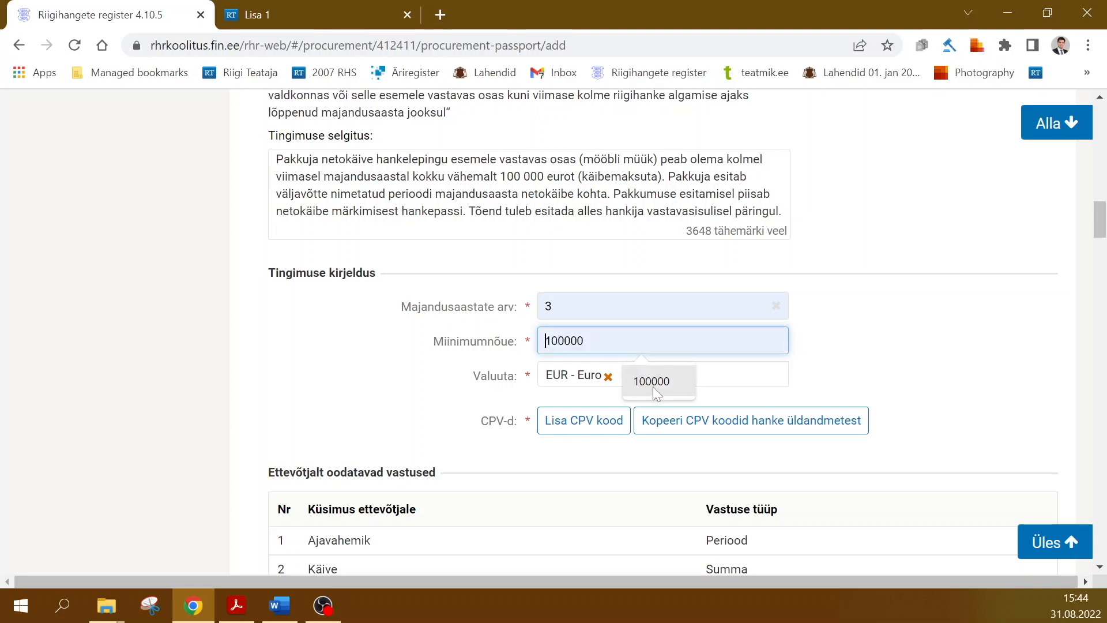
{"action": "left_click", "coordinate": [341, 386]}
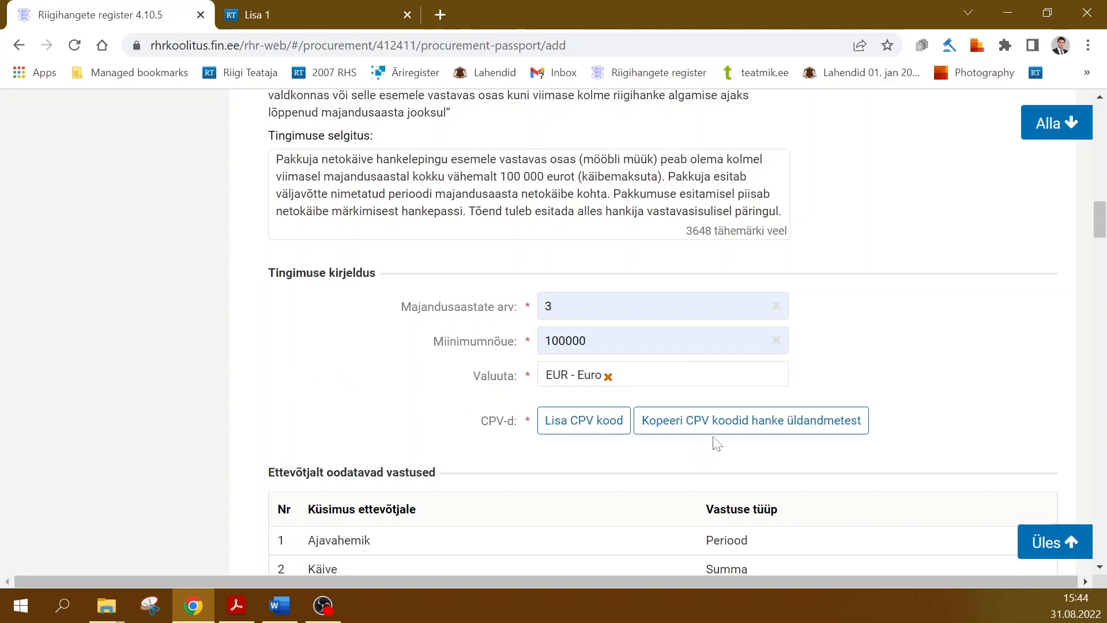
- Copy the CPV codes from the procurement's general data into the Konkreetne aastakäive condition
{"action": "left_click", "coordinate": [678, 424]}
{"action": "left_click", "coordinate": [921, 309]}
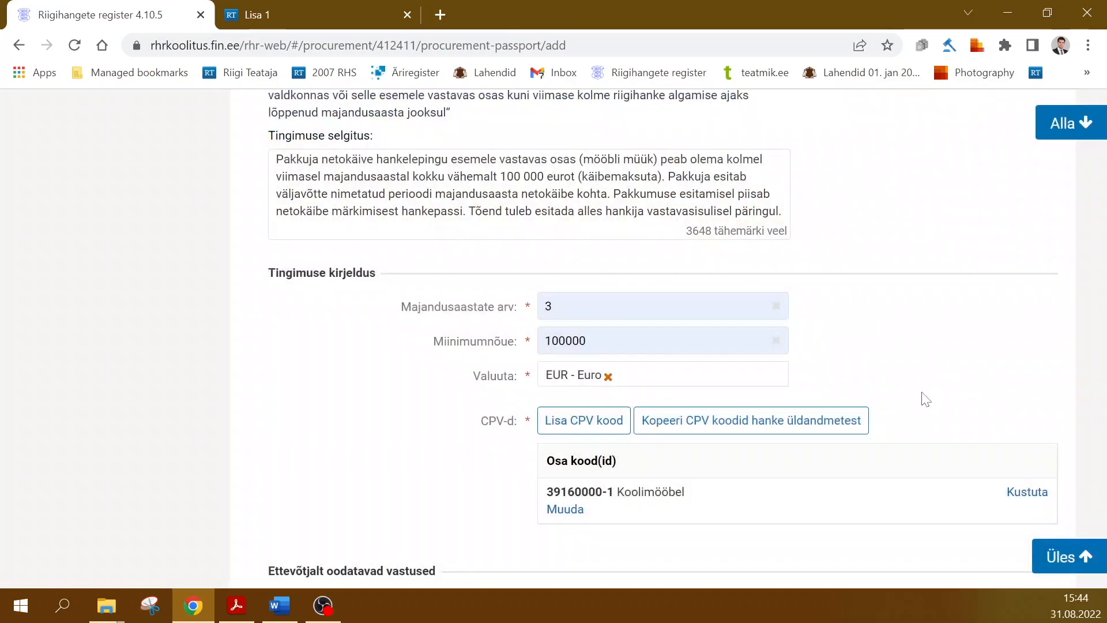
{"action": "scroll", "coordinate": [915, 384], "scroll_direction": "down", "scroll_amount": 3}
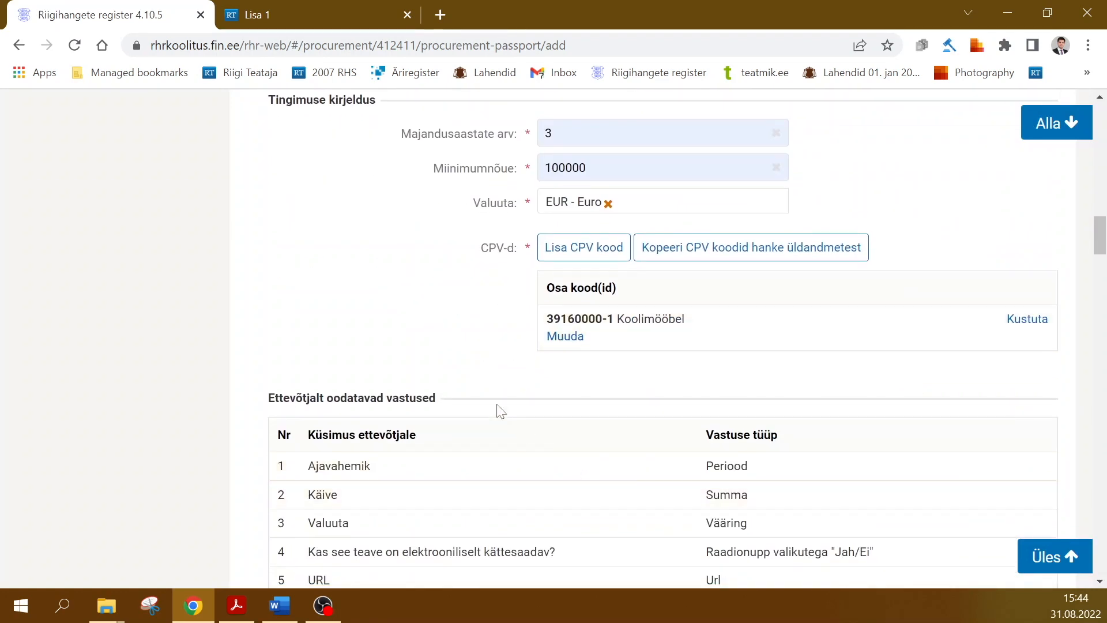
{"action": "scroll", "coordinate": [516, 391], "scroll_direction": "down", "scroll_amount": 6}
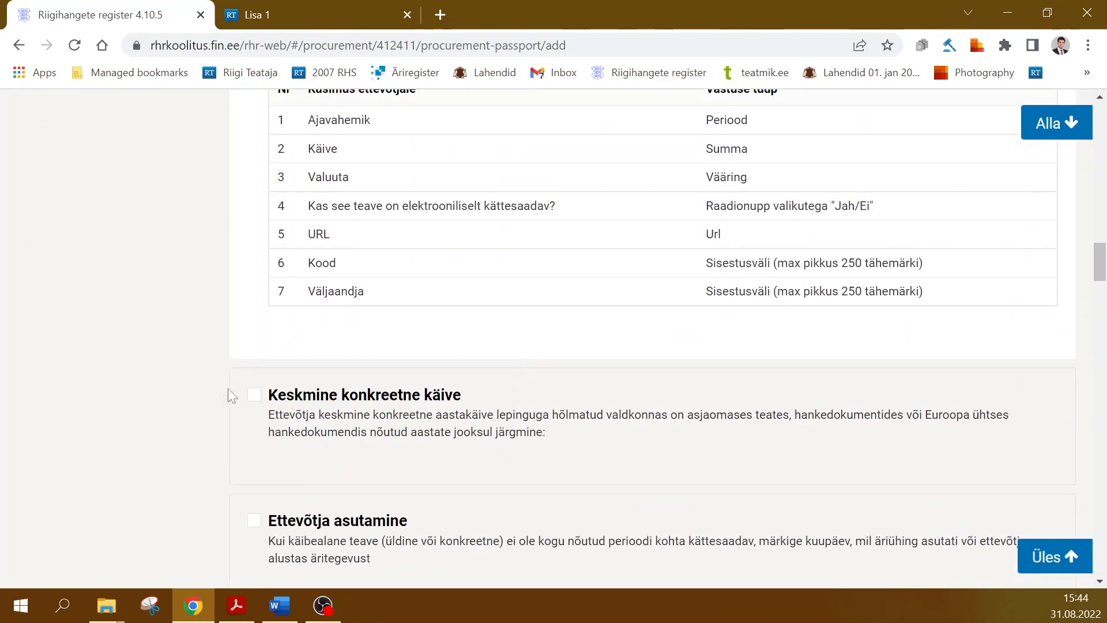
- Switch to the Word instructions and copy the text of clause 4.2, leaving out its heading Varasemalt täidetud leping
{"action": "left_click", "coordinate": [279, 606]}
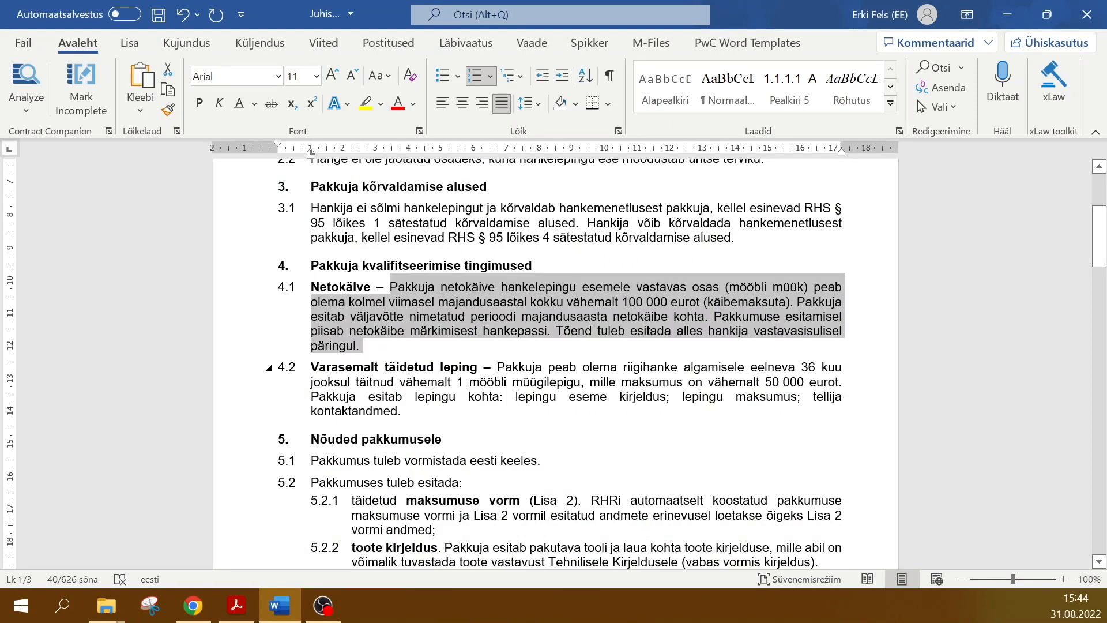
{"action": "left_click", "coordinate": [503, 368]}
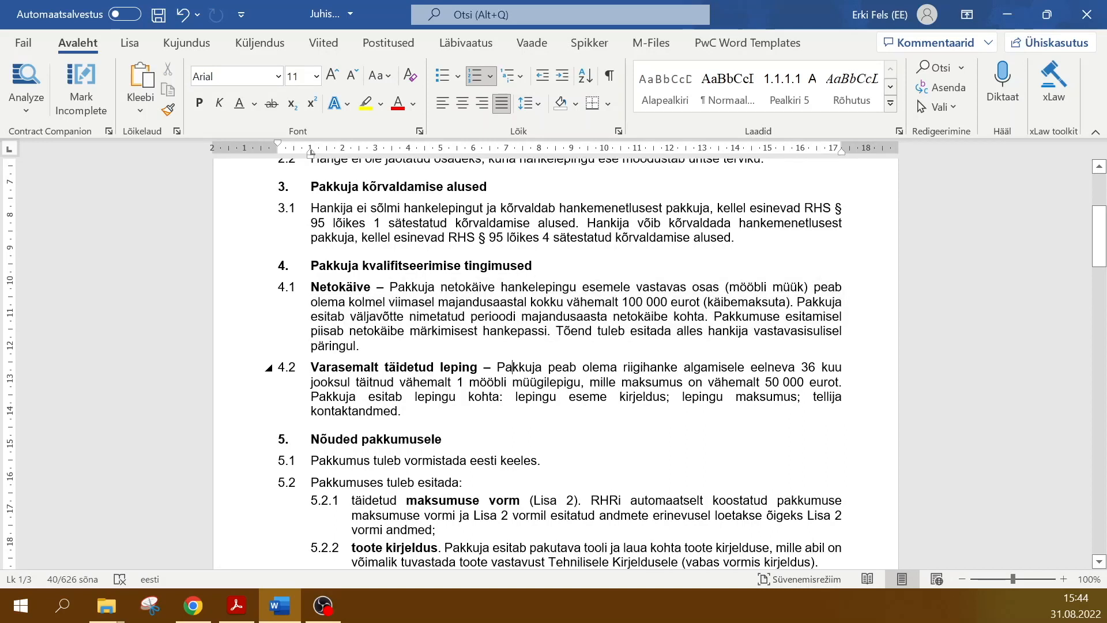
{"action": "left_click_drag", "start_coordinate": [497, 368], "coordinate": [397, 413]}
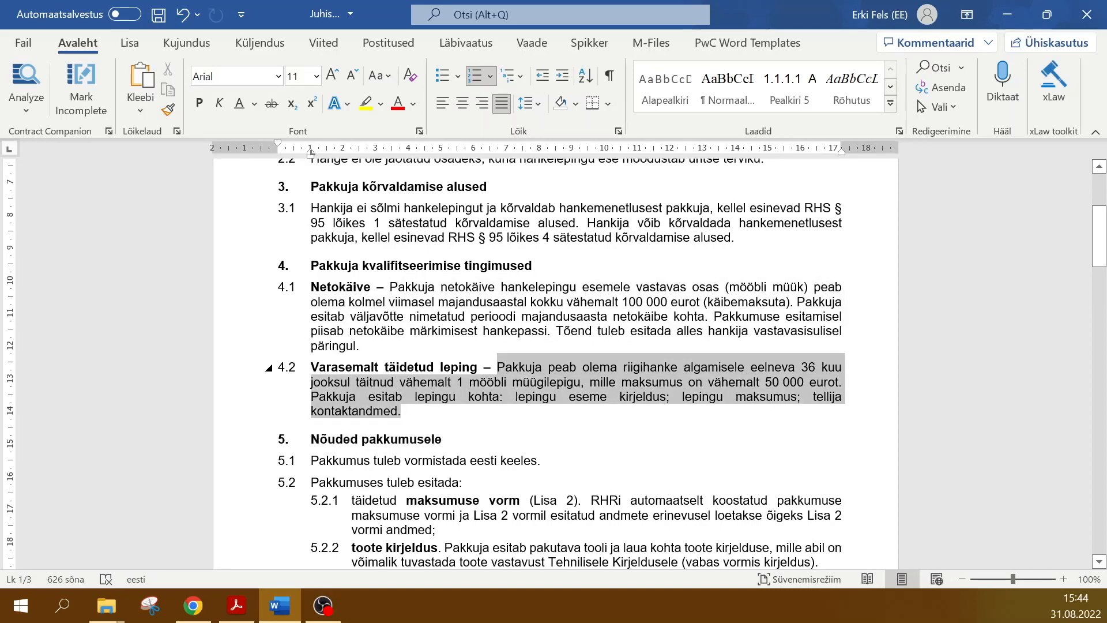
{"action": "right_click", "coordinate": [376, 397]}
{"action": "left_click", "coordinate": [461, 118]}
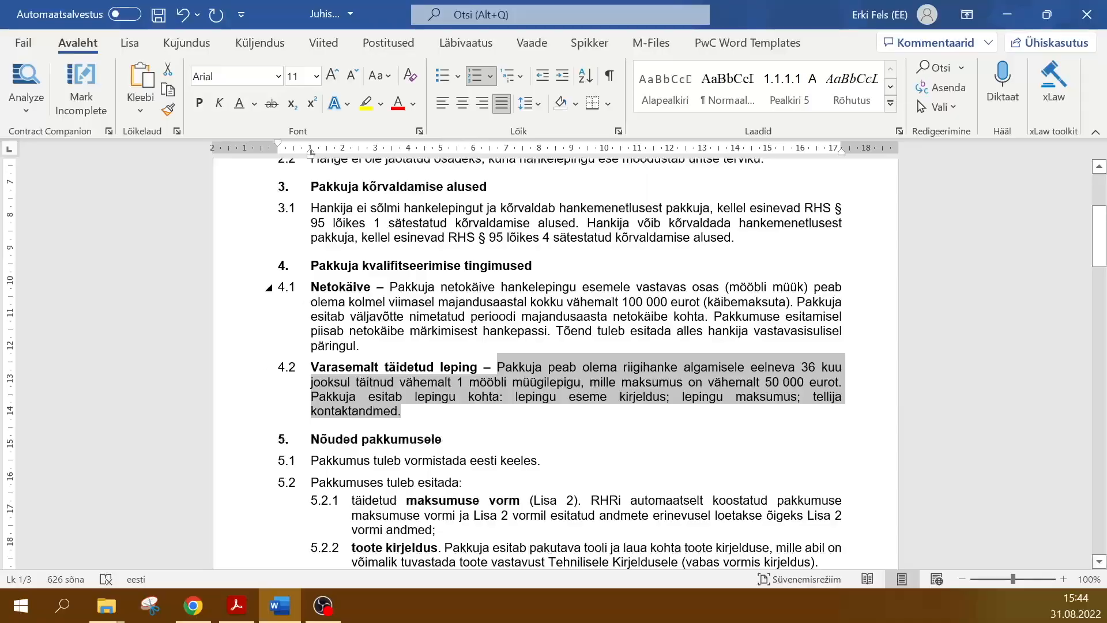
- Back in the browser, select the condition for asjade hankelepingud (täpsustatud liiki tarnete teostamine) under Tehniline ja kutsealane suutlikkus
{"action": "key", "text": "alt+Tab"}
{"action": "scroll", "coordinate": [175, 376], "scroll_direction": "down", "scroll_amount": 15}
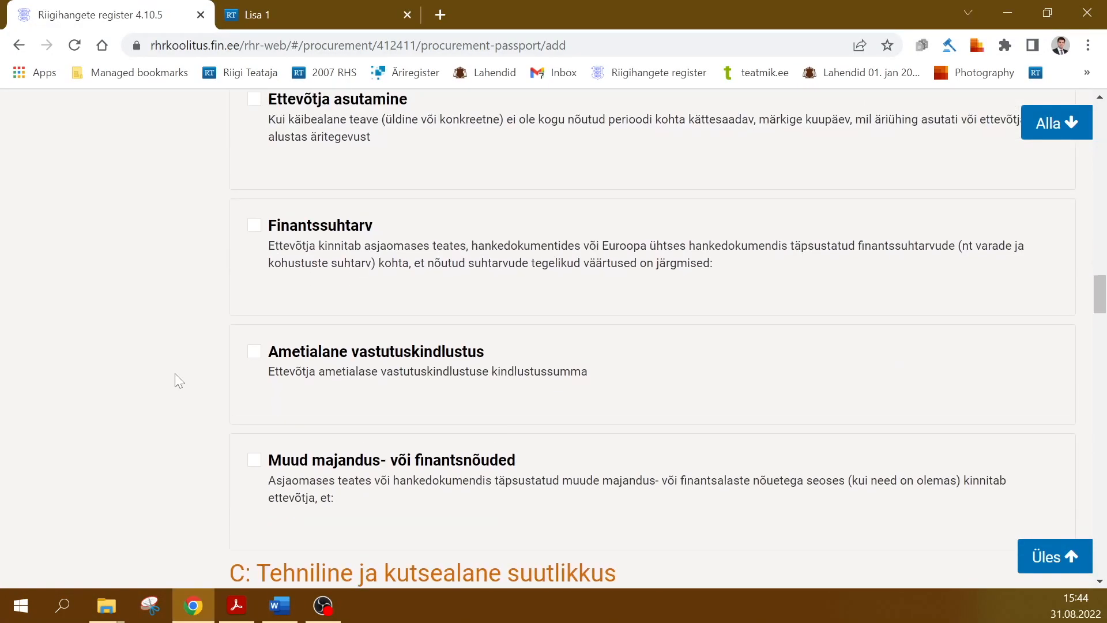
{"action": "left_click_drag", "start_coordinate": [257, 217], "coordinate": [591, 216]}
{"action": "left_click", "coordinate": [144, 351]}
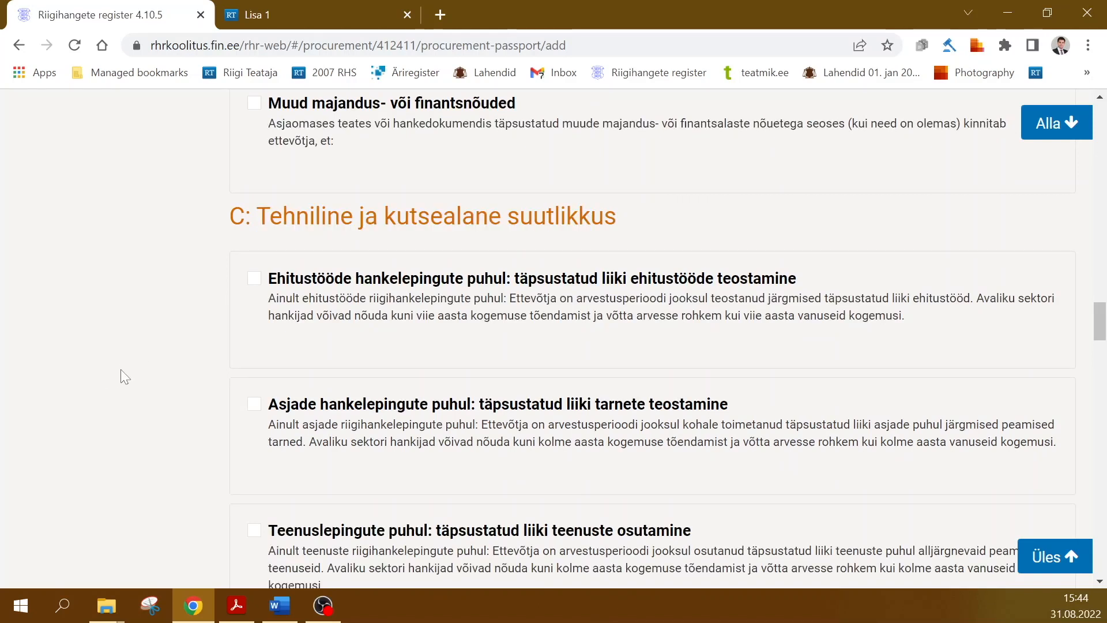
{"action": "scroll", "coordinate": [128, 366], "scroll_direction": "down", "scroll_amount": 1}
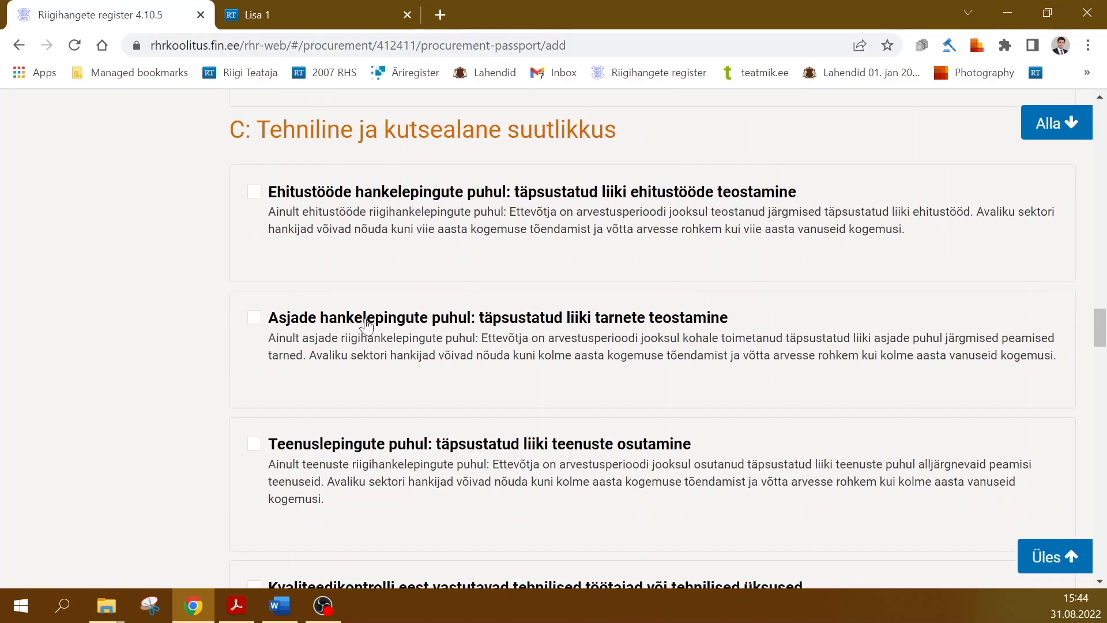
{"action": "left_click", "coordinate": [254, 318]}
{"action": "scroll", "coordinate": [221, 334], "scroll_direction": "down", "scroll_amount": 2}
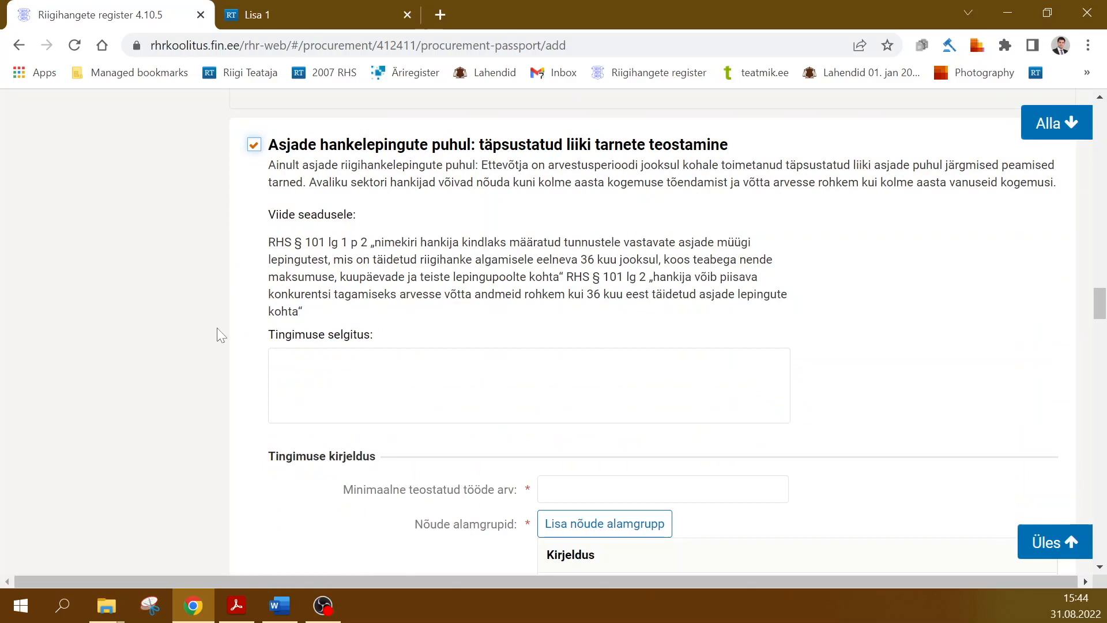
- Set the Minimaalne teostatud tööde arv of the goods-delivery condition to 1, leaving its Tingimuse selgitus empty
{"action": "scroll", "coordinate": [218, 335], "scroll_direction": "down", "scroll_amount": 1}
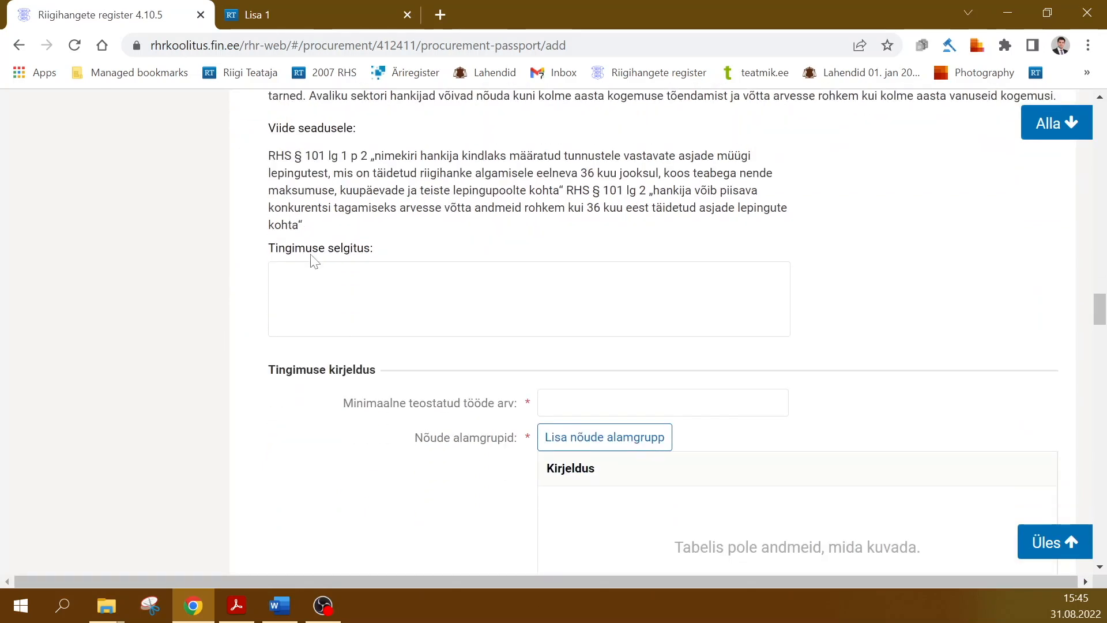
{"action": "scroll", "coordinate": [321, 312], "scroll_direction": "up", "scroll_amount": 1}
{"action": "left_click_drag", "start_coordinate": [268, 334], "coordinate": [405, 336]}
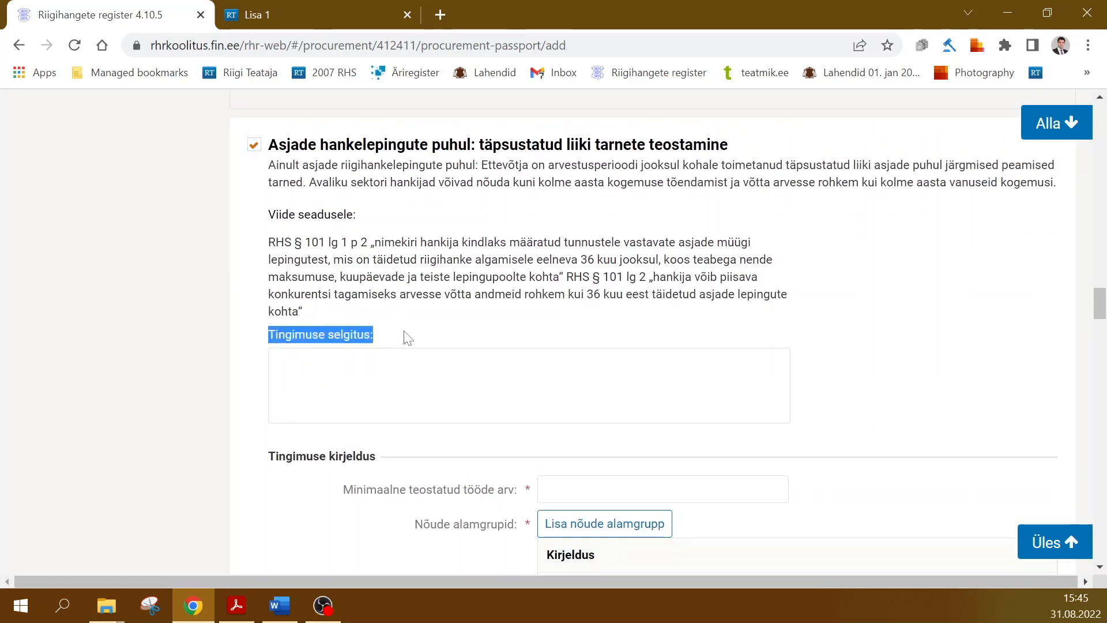
{"action": "left_click", "coordinate": [398, 378]}
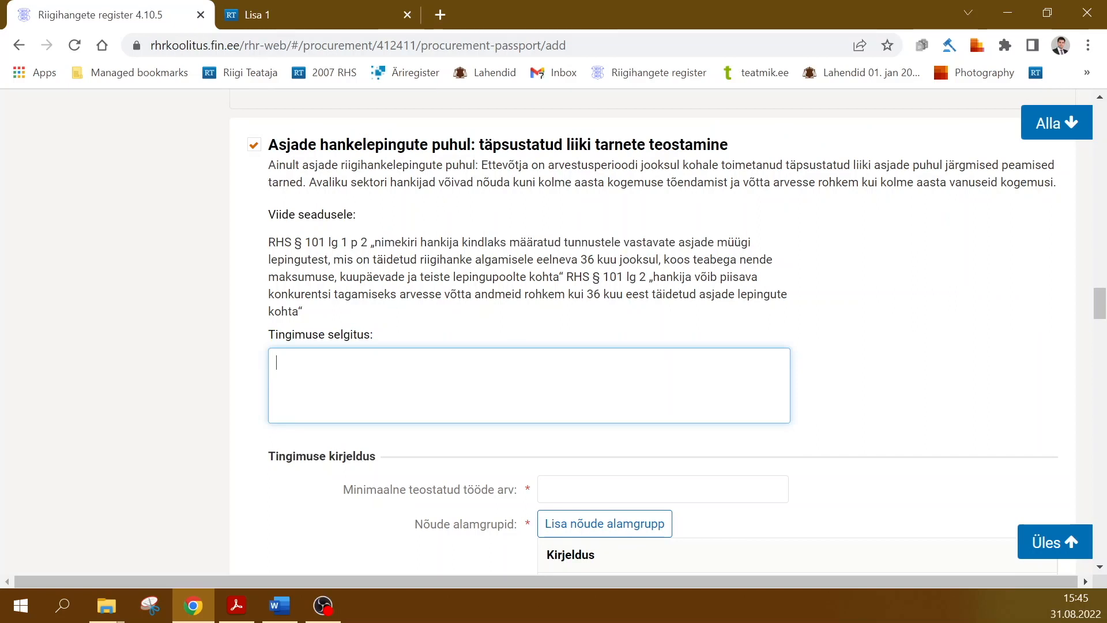
{"action": "scroll", "coordinate": [216, 350], "scroll_direction": "down", "scroll_amount": 1}
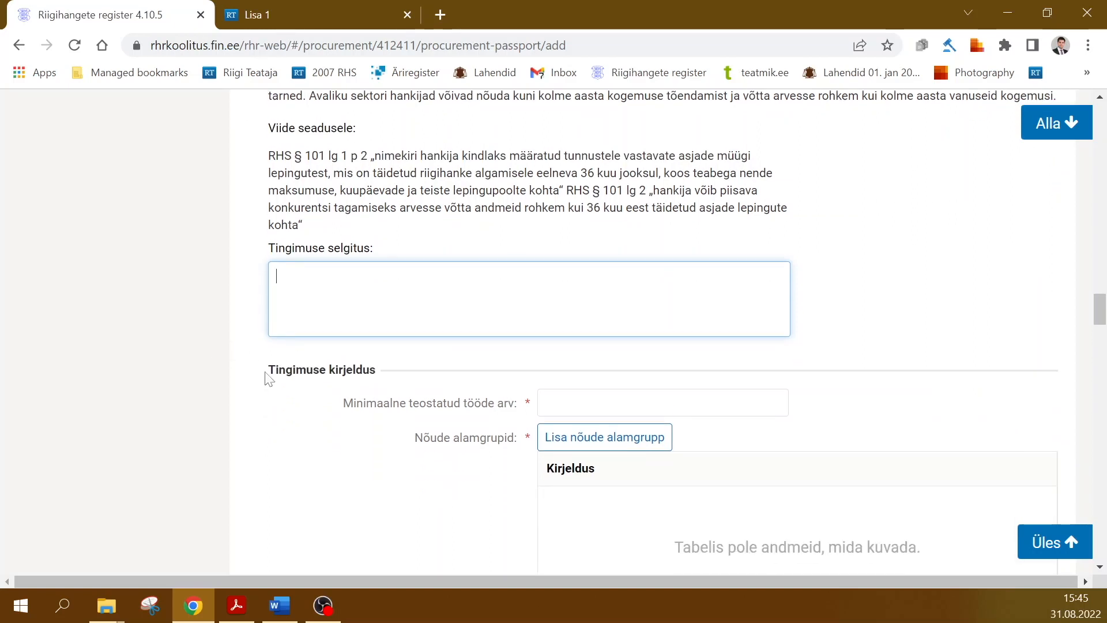
{"action": "scroll", "coordinate": [269, 379], "scroll_direction": "down", "scroll_amount": 1}
{"action": "left_click_drag", "start_coordinate": [320, 290], "coordinate": [365, 298]}
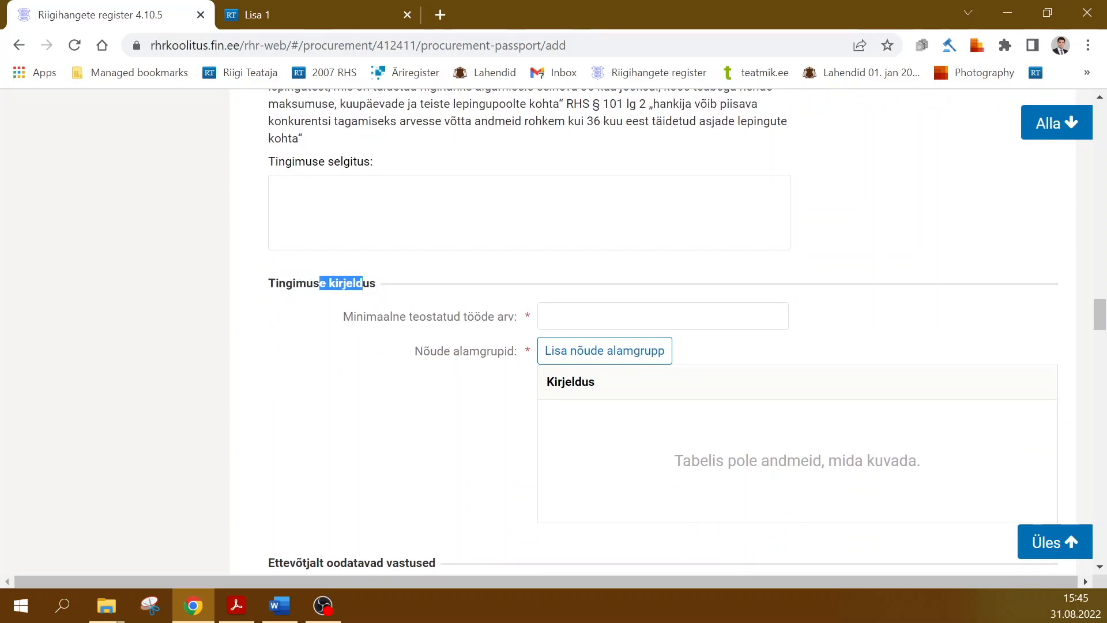
{"action": "left_click", "coordinate": [542, 324]}
{"action": "type", "text": "1"}
{"action": "left_click", "coordinate": [349, 371]}
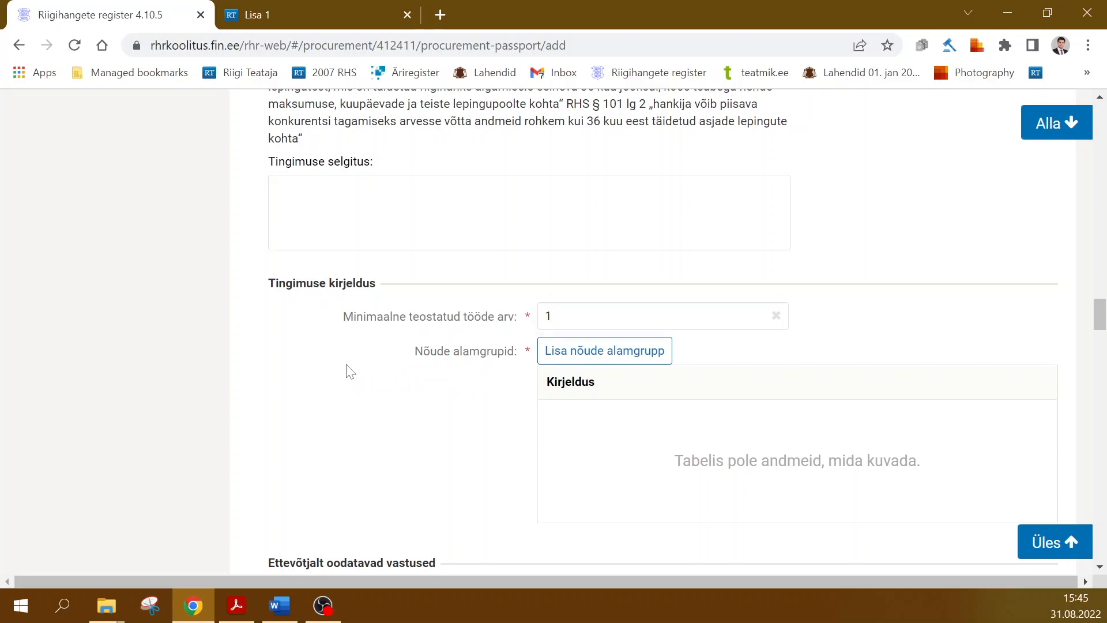
- Add a requirement subgroup to the goods-delivery condition with the copied clause 4.2 text as its Kirjeldus and save it
{"action": "left_click", "coordinate": [612, 350]}
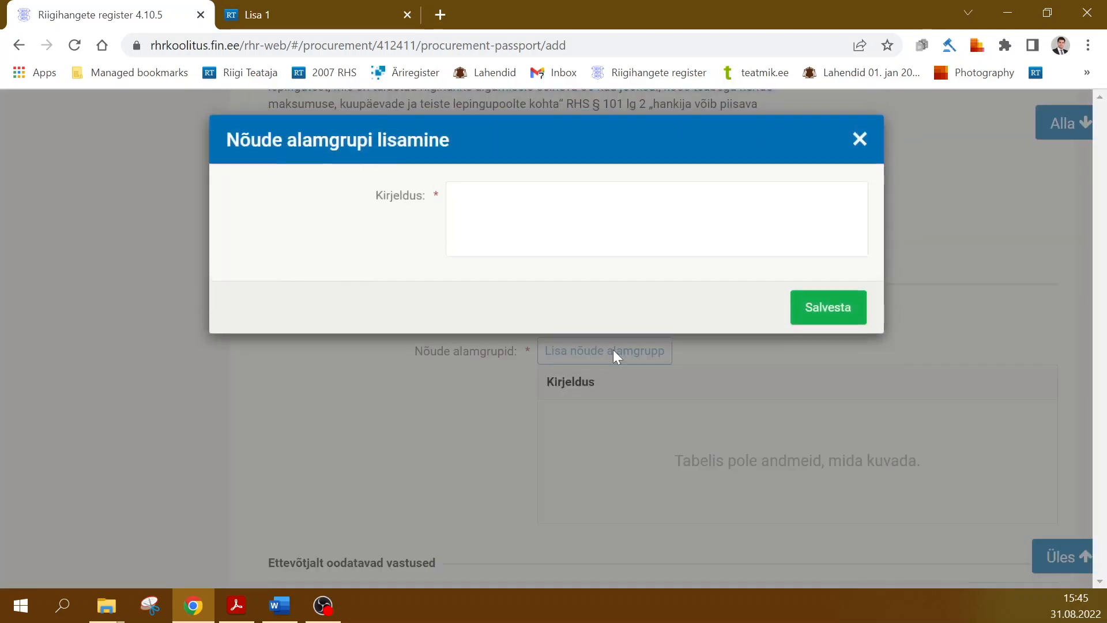
{"action": "key", "text": "ctrl+v"}
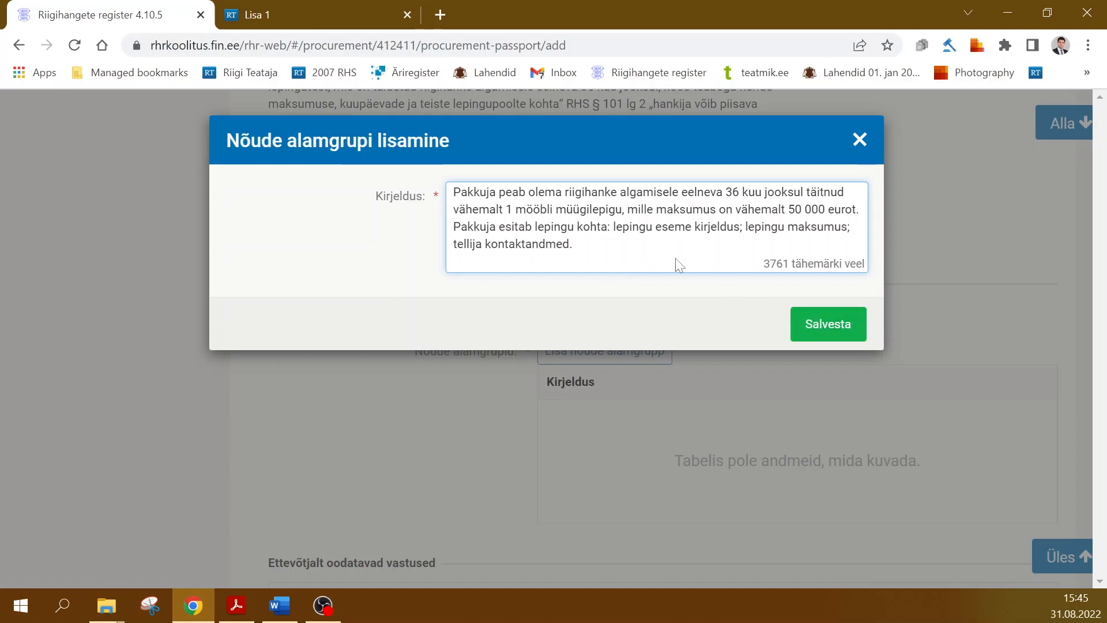
{"action": "left_click", "coordinate": [826, 323]}
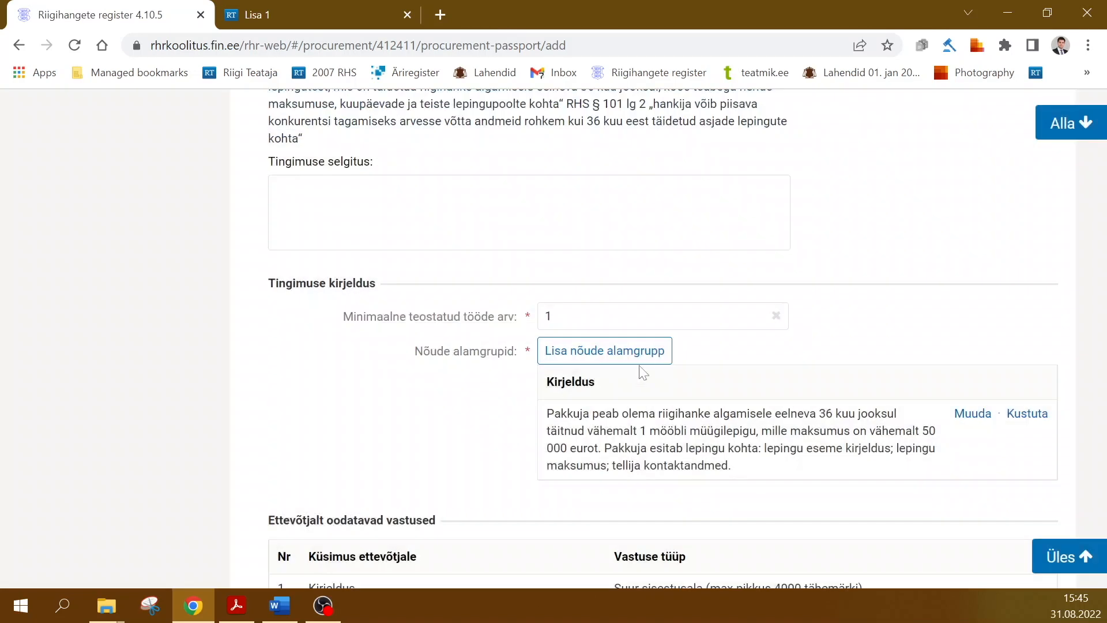
- Save the selected qualification conditions to the procurement
{"action": "scroll", "coordinate": [663, 340], "scroll_direction": "down", "scroll_amount": 1}
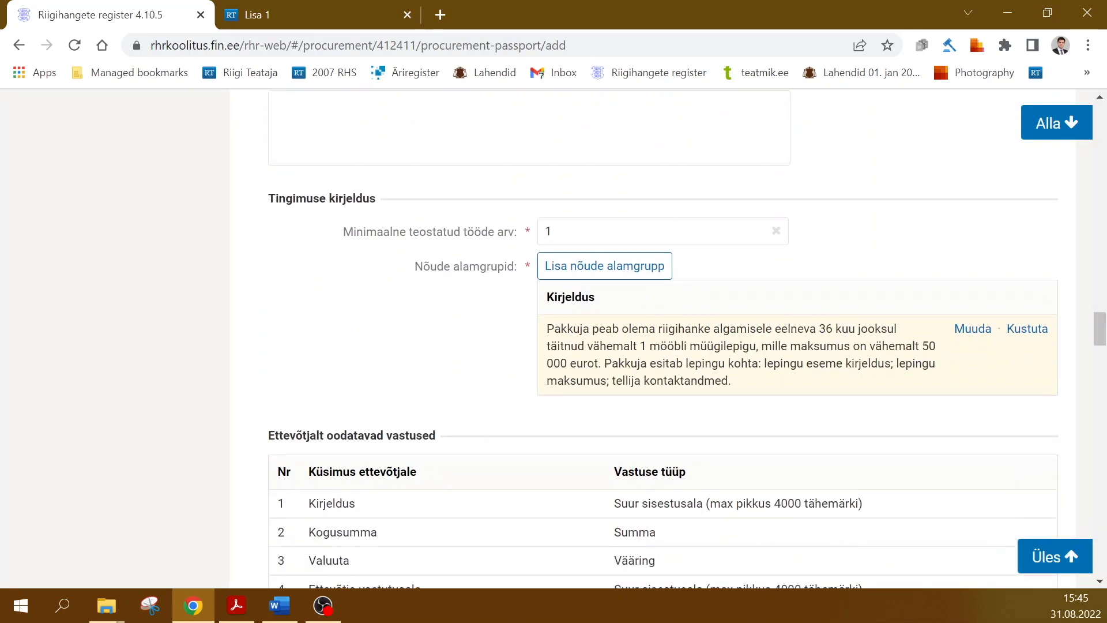
{"action": "left_click_drag", "start_coordinate": [1099, 338], "coordinate": [1095, 545]}
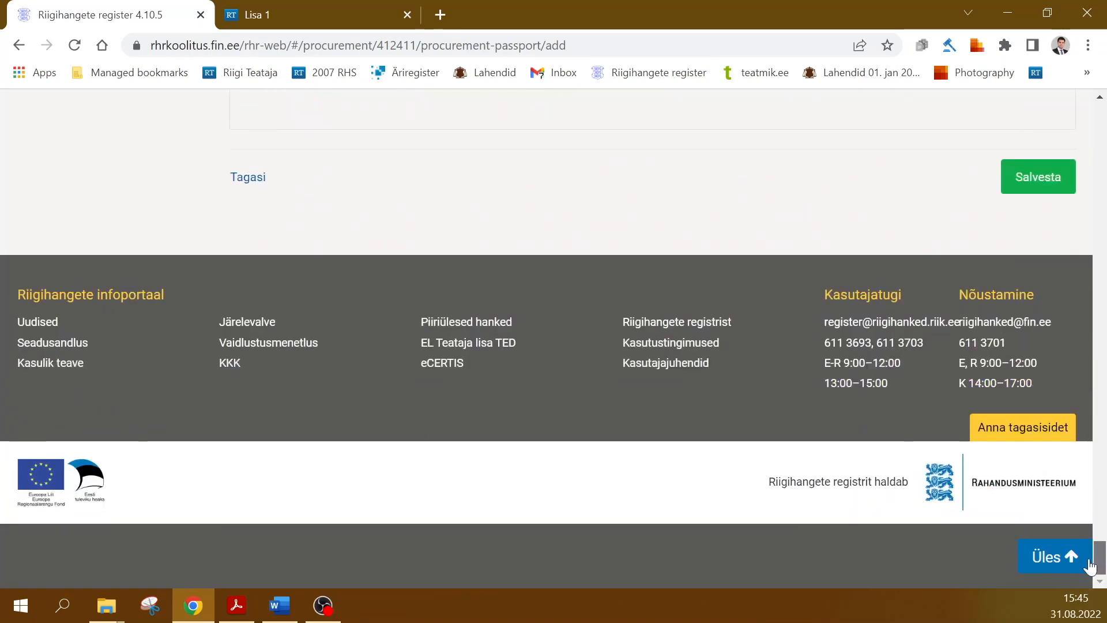
{"action": "left_click", "coordinate": [1034, 177]}
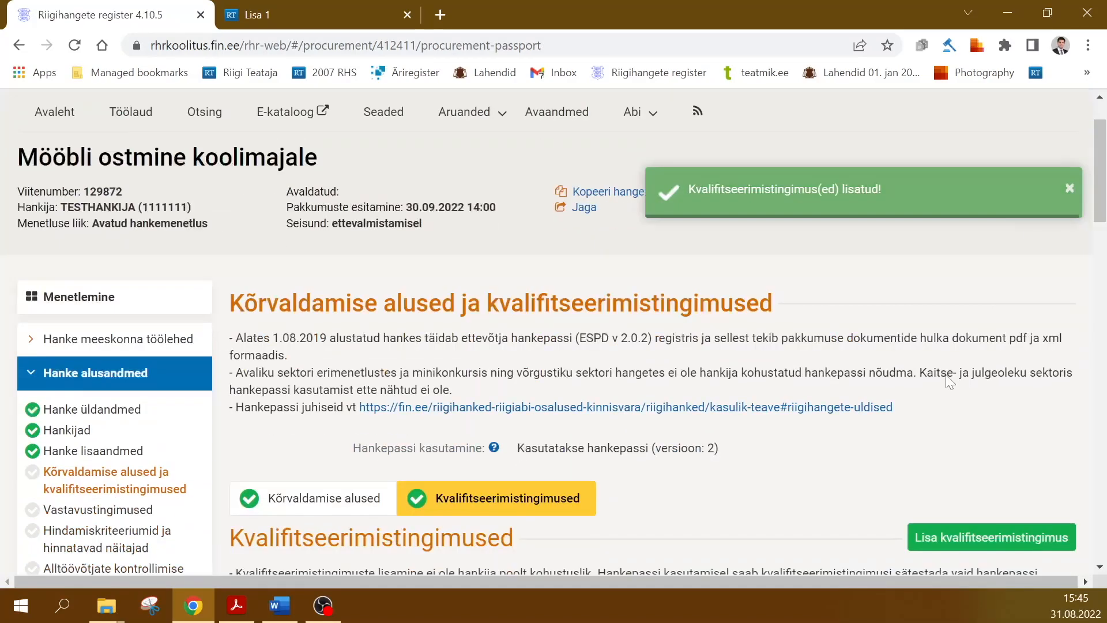
- Finish entering the exclusion grounds and qualification conditions and continue to the Vastavustingimused section
{"action": "scroll", "coordinate": [950, 383], "scroll_direction": "down", "scroll_amount": 5}
{"action": "left_click_drag", "start_coordinate": [1091, 238], "coordinate": [1104, 485]}
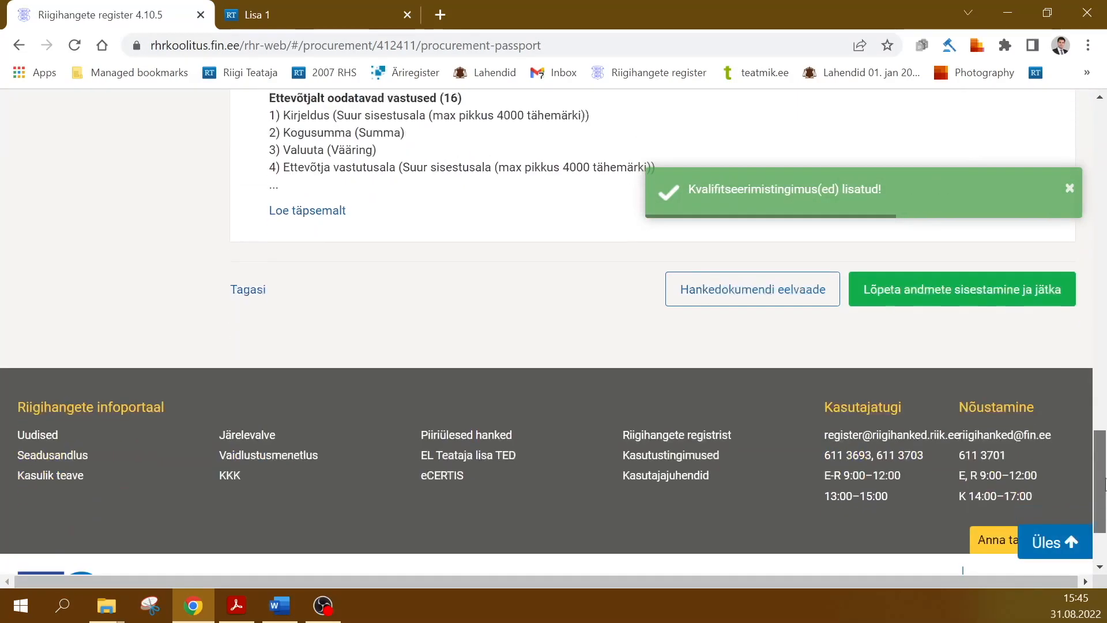
{"action": "left_click", "coordinate": [934, 287]}
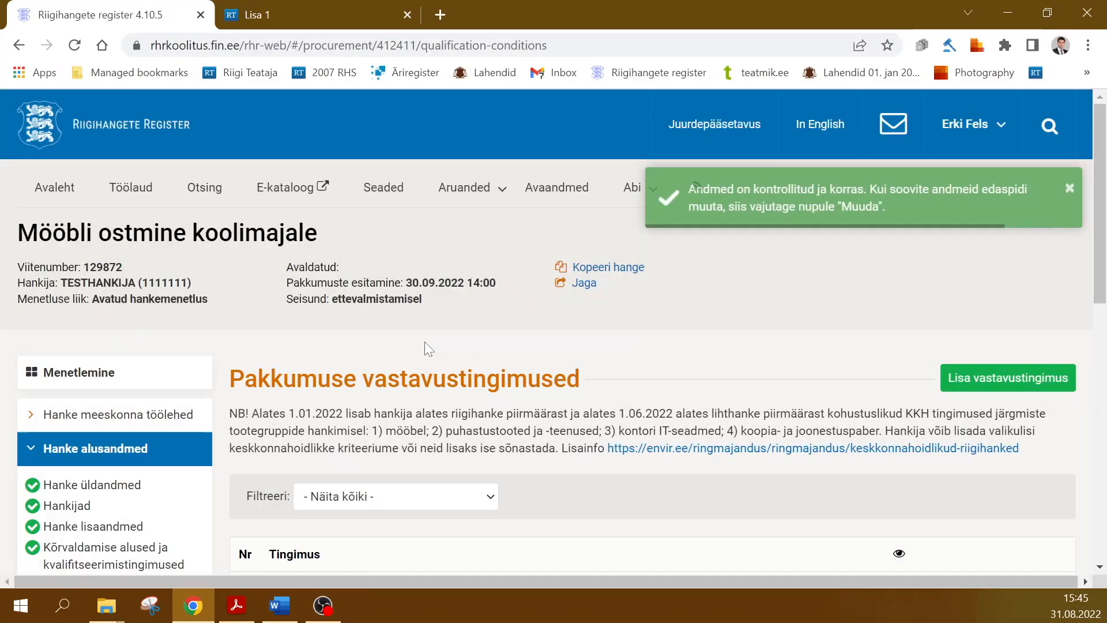
- Switch to the Lisa 1 PDF and examine the mandatory environmental criteria for furniture, clauses 1.1 to 1.4
{"action": "scroll", "coordinate": [414, 377], "scroll_direction": "down", "scroll_amount": 3}
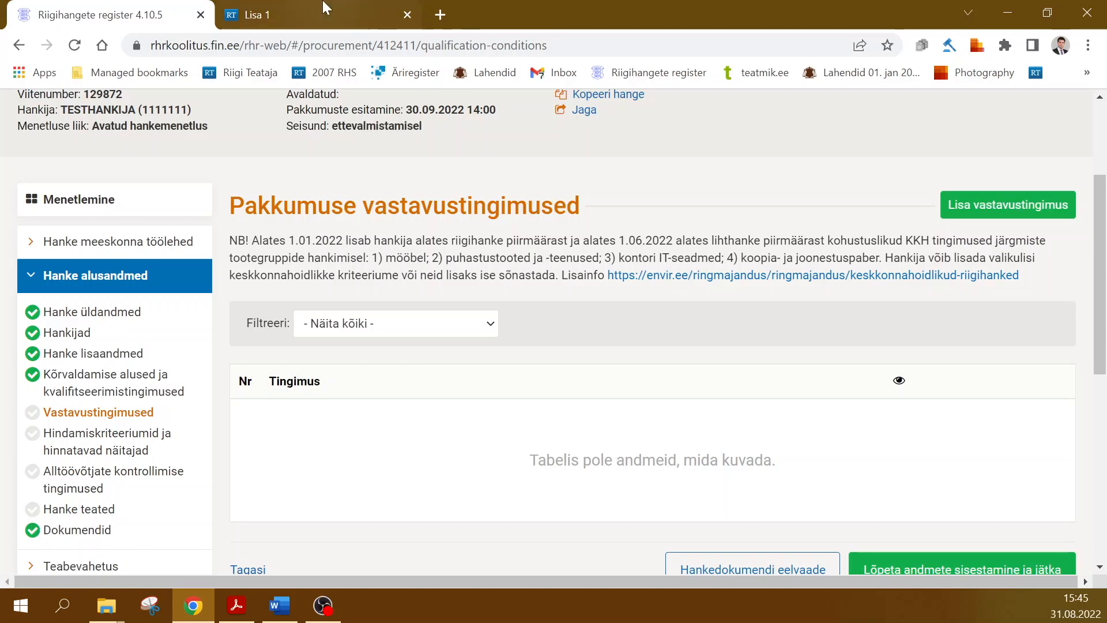
{"action": "key", "text": "ctrl+Tab"}
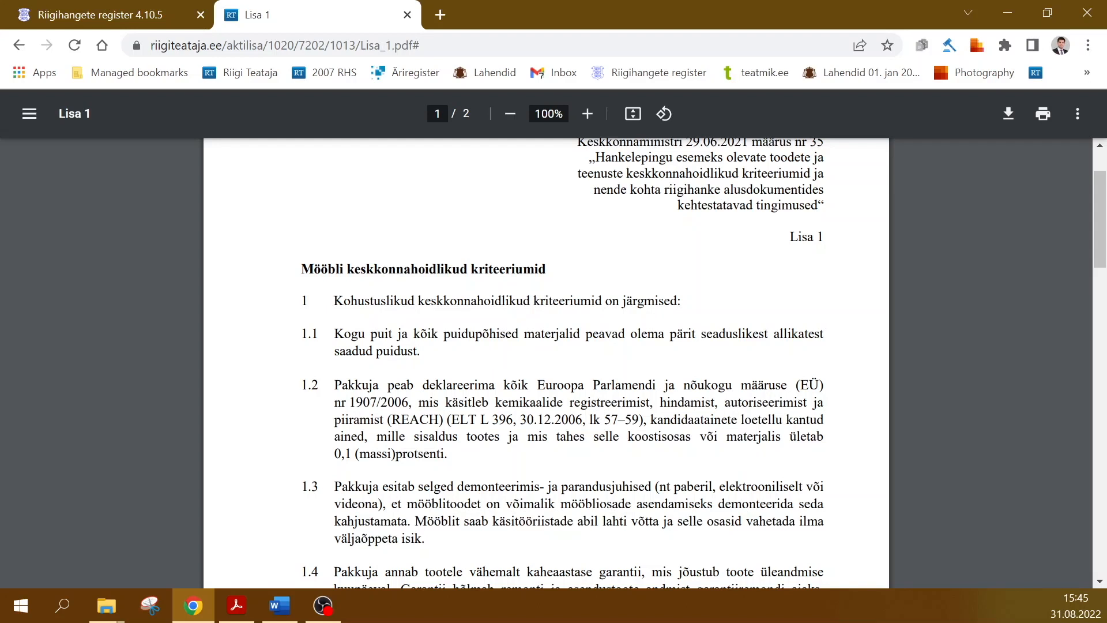
{"action": "scroll", "coordinate": [546, 363], "scroll_direction": "down", "scroll_amount": 2}
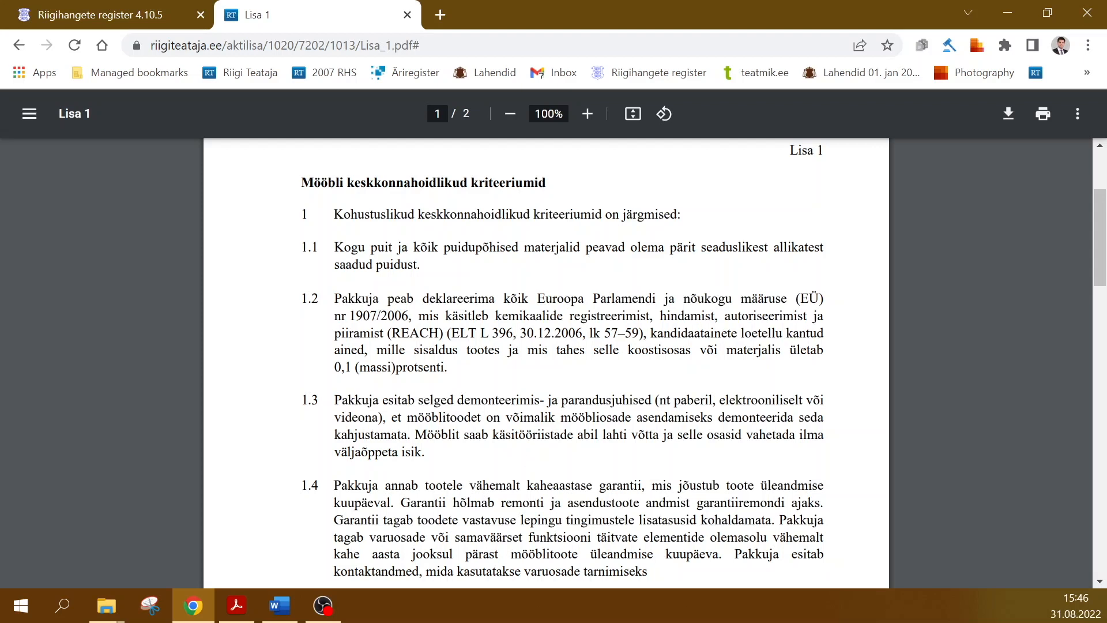
{"action": "left_click_drag", "start_coordinate": [335, 247], "coordinate": [378, 247]}
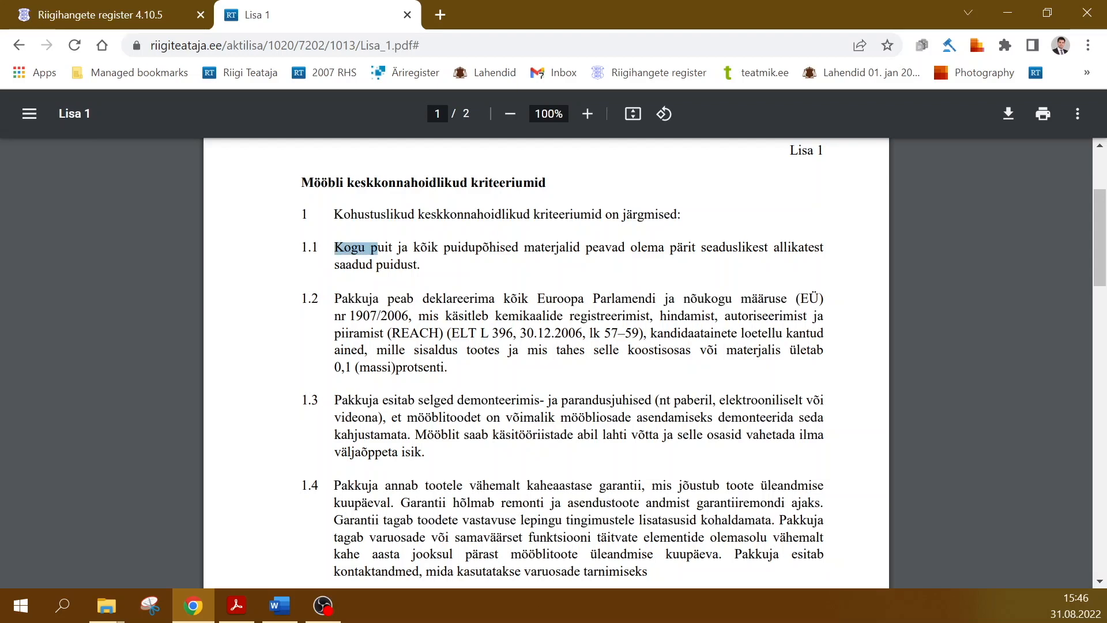
{"action": "left_click_drag", "start_coordinate": [355, 298], "coordinate": [418, 333]}
{"action": "left_click_drag", "start_coordinate": [354, 400], "coordinate": [407, 435]}
{"action": "scroll", "coordinate": [407, 435], "scroll_direction": "down", "scroll_amount": 1}
{"action": "left_click_drag", "start_coordinate": [335, 399], "coordinate": [398, 416]}
{"action": "scroll", "coordinate": [327, 279], "scroll_direction": "up", "scroll_amount": 2}
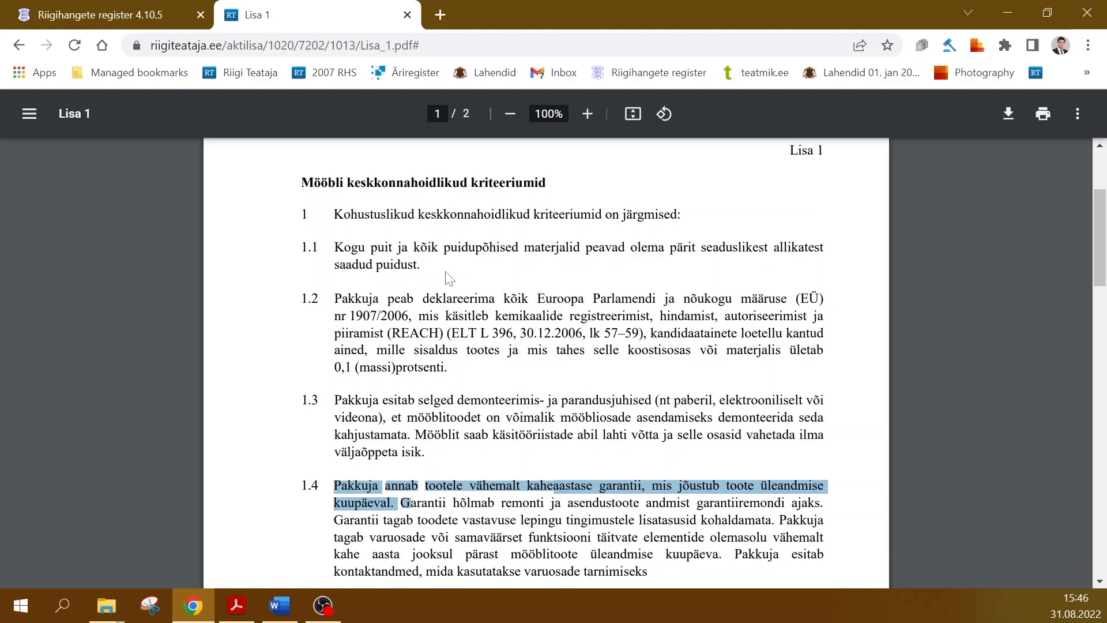
- Back in the register, start adding a compliance condition using the option Keskkonnahoidlikku näidistingimust valides
{"action": "left_click", "coordinate": [125, 9]}
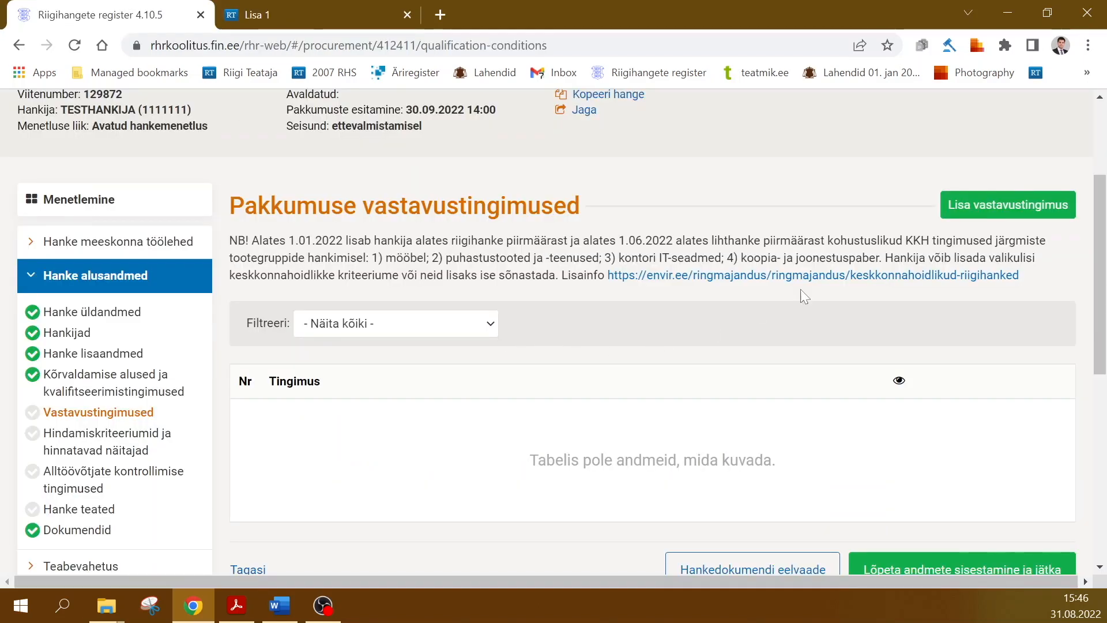
{"action": "left_click", "coordinate": [954, 209]}
{"action": "scroll", "coordinate": [614, 363], "scroll_direction": "down", "scroll_amount": 3}
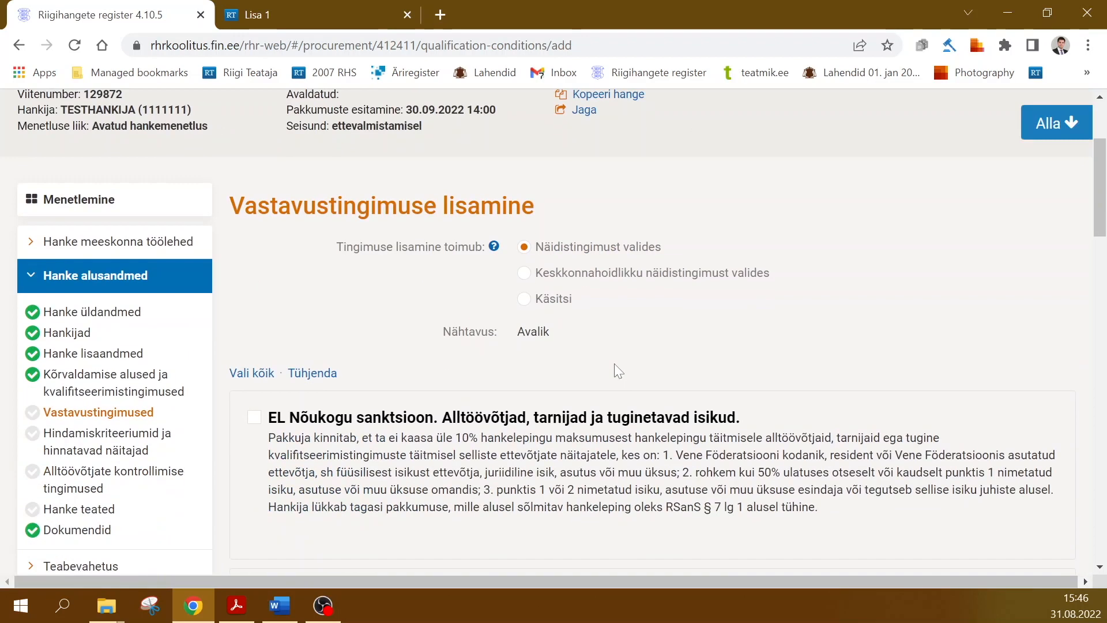
{"action": "left_click", "coordinate": [542, 279]}
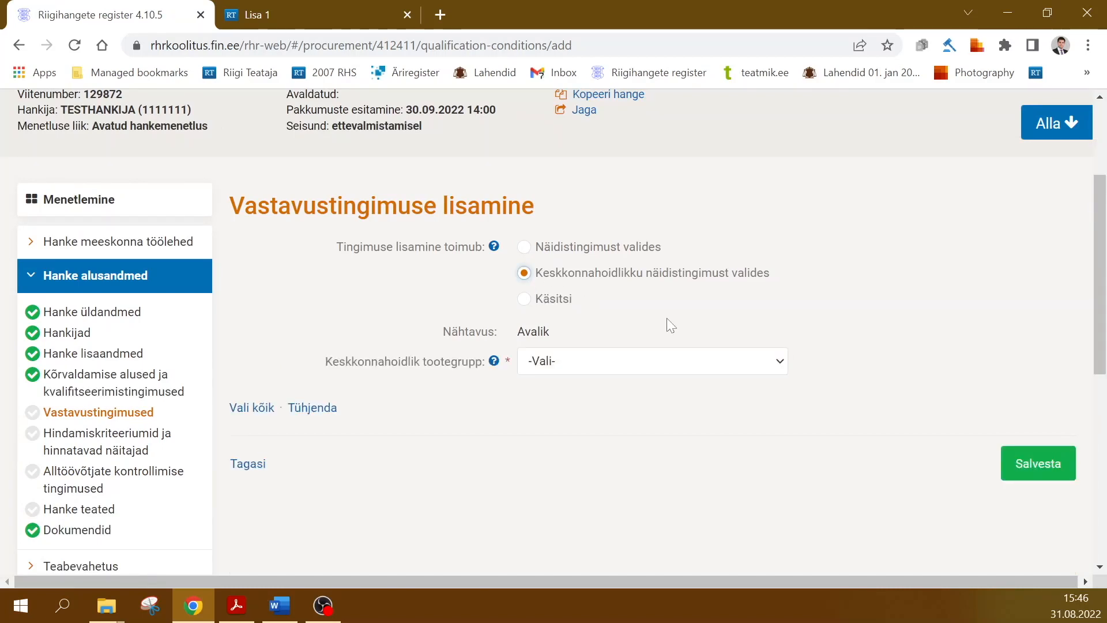
- Set the environmentally friendly product group to Mööbel and look over the sample conditions offered for it
{"action": "left_click", "coordinate": [561, 360]}
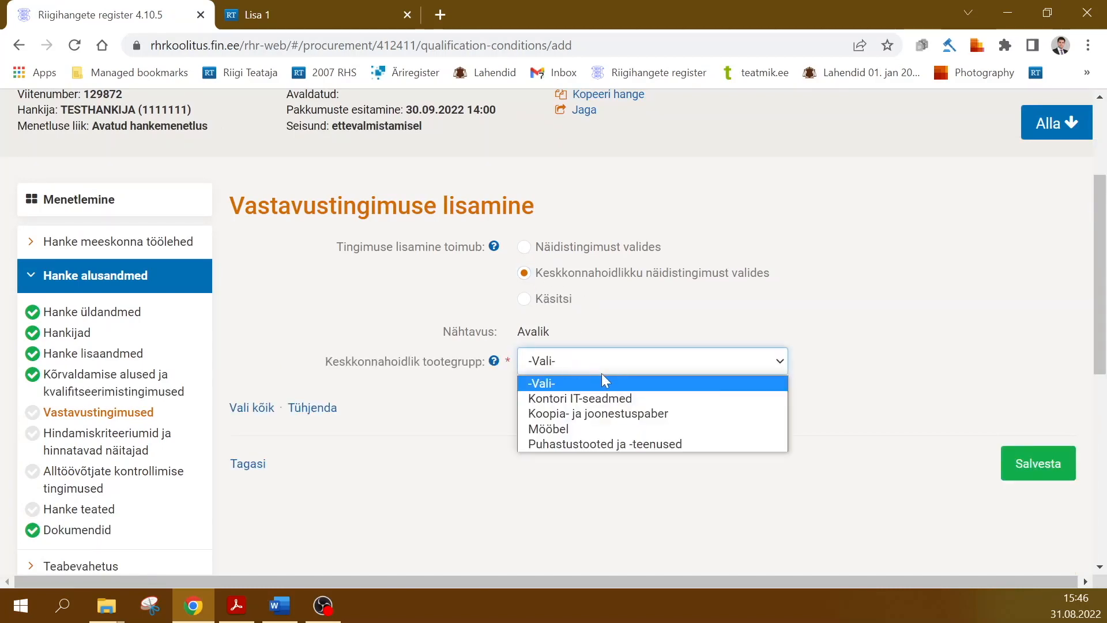
{"action": "left_click", "coordinate": [581, 430]}
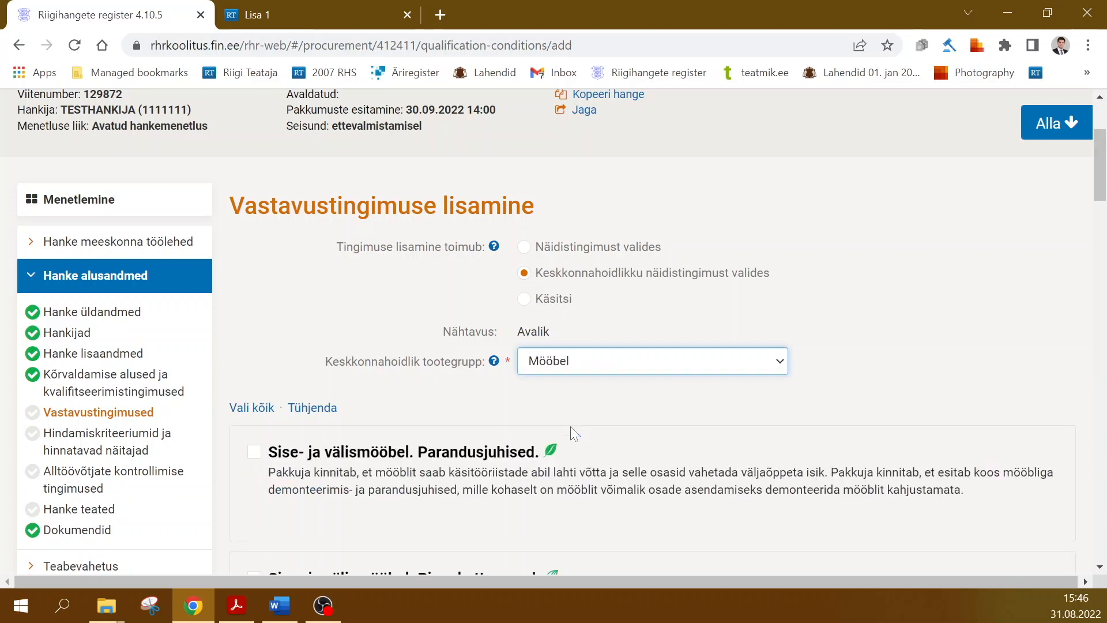
{"action": "scroll", "coordinate": [315, 307], "scroll_direction": "down", "scroll_amount": 3}
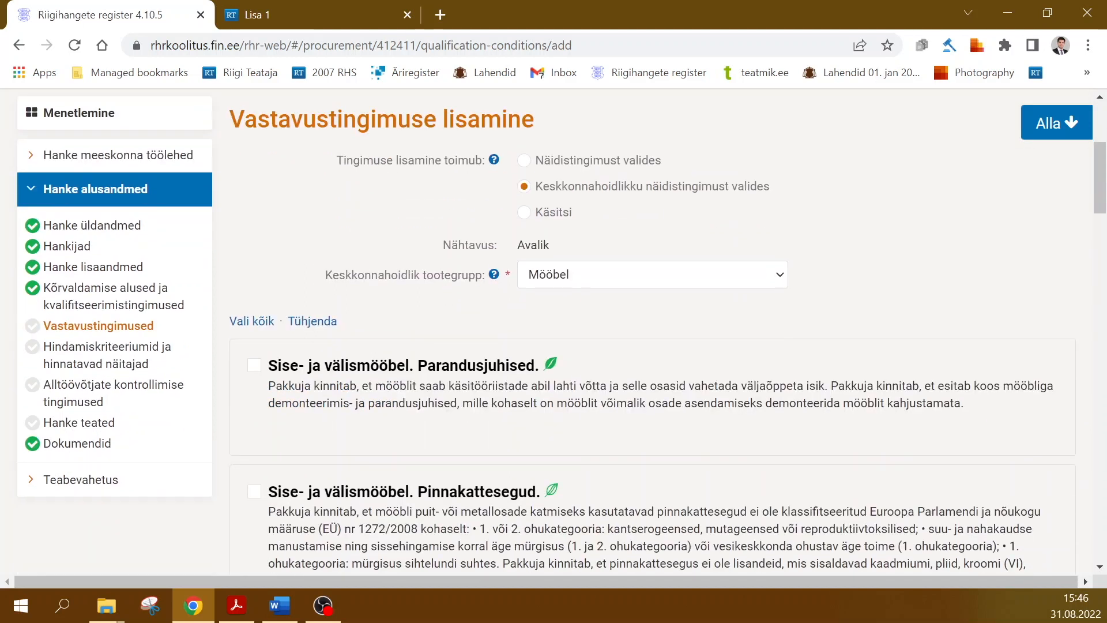
{"action": "scroll", "coordinate": [350, 402], "scroll_direction": "down", "scroll_amount": 4}
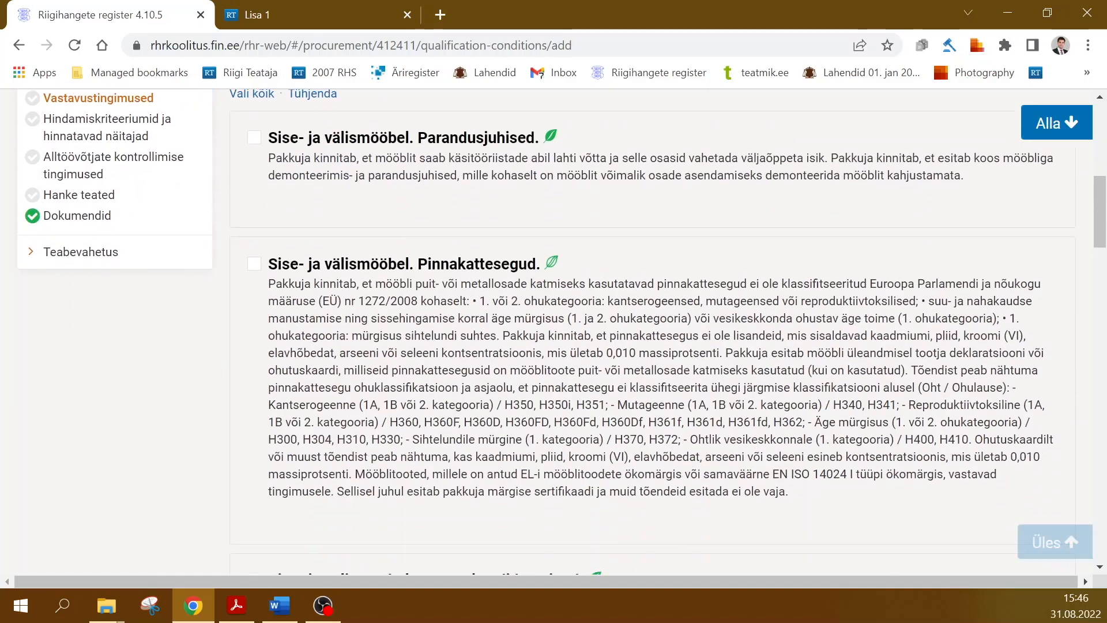
{"action": "scroll", "coordinate": [565, 375], "scroll_direction": "down", "scroll_amount": 3}
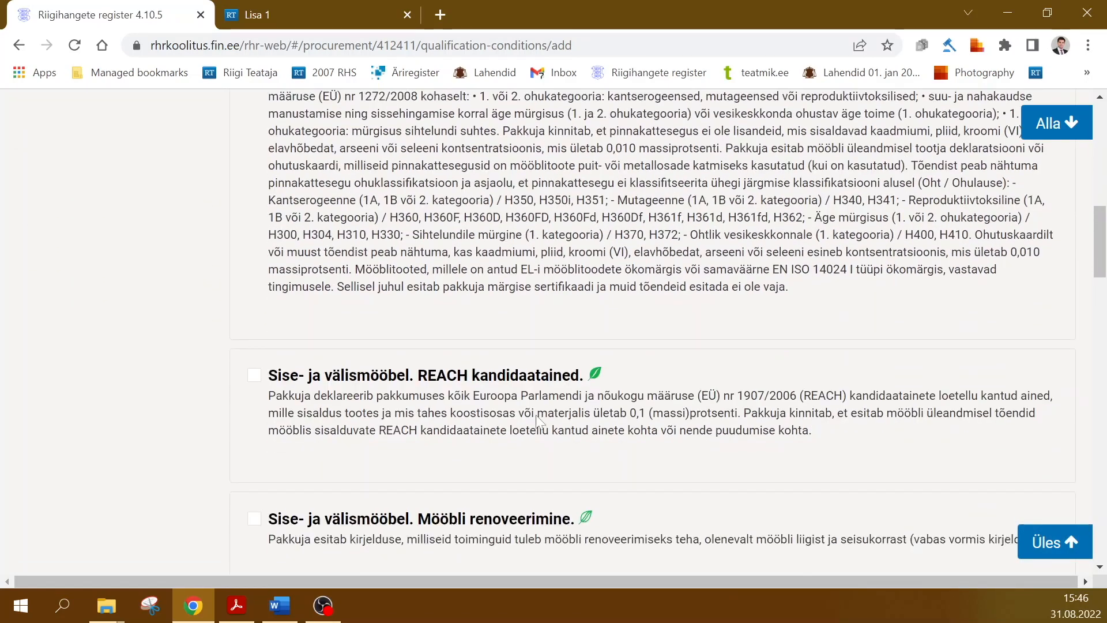
{"action": "scroll", "coordinate": [461, 311], "scroll_direction": "down", "scroll_amount": 4}
{"action": "scroll", "coordinate": [439, 297], "scroll_direction": "up", "scroll_amount": 1}
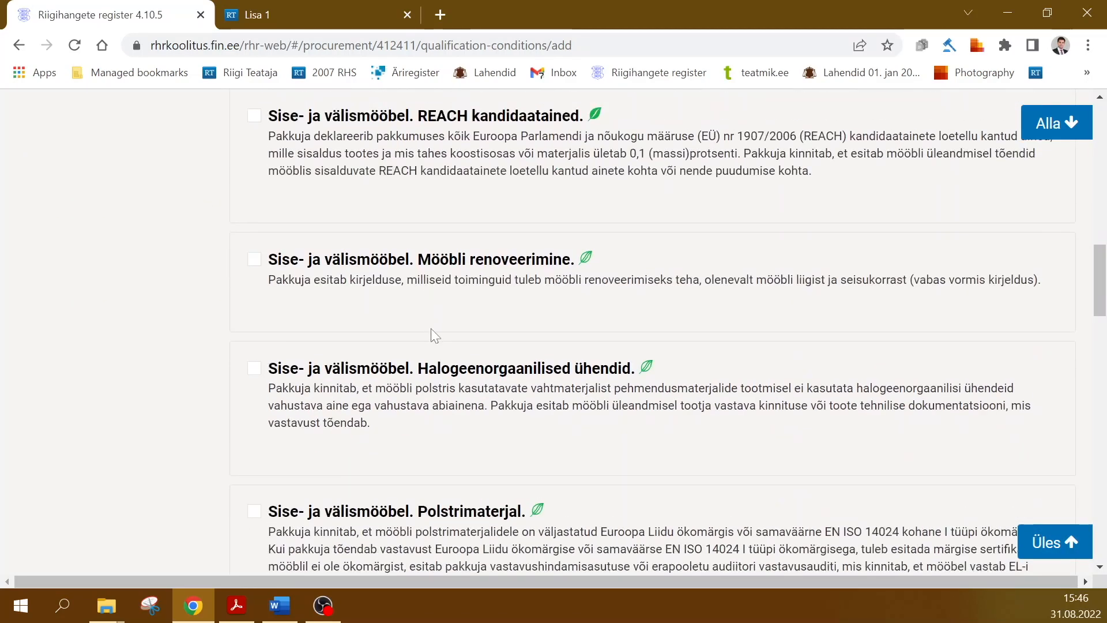
{"action": "left_click_drag", "start_coordinate": [431, 329], "coordinate": [429, 352]}
{"action": "scroll", "coordinate": [429, 353], "scroll_direction": "up", "scroll_amount": 8}
{"action": "scroll", "coordinate": [346, 369], "scroll_direction": "up", "scroll_amount": 5}
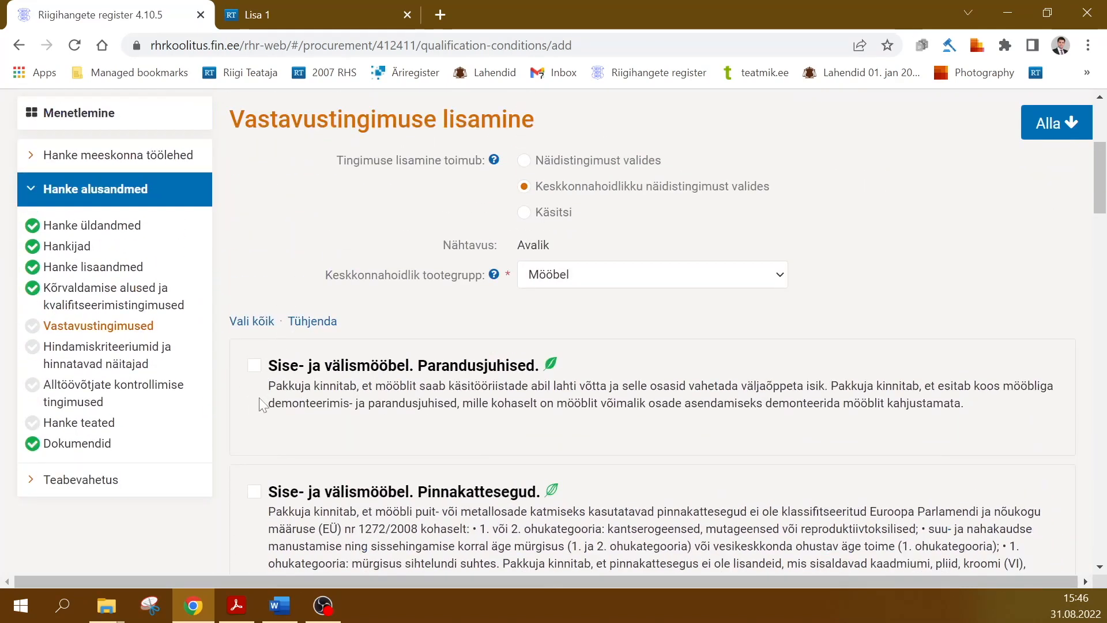
- Select the sample condition "Sise- ja välismööbel. REACH kandidaatained." from the furniture conditions
{"action": "scroll", "coordinate": [294, 424], "scroll_direction": "down", "scroll_amount": 8}
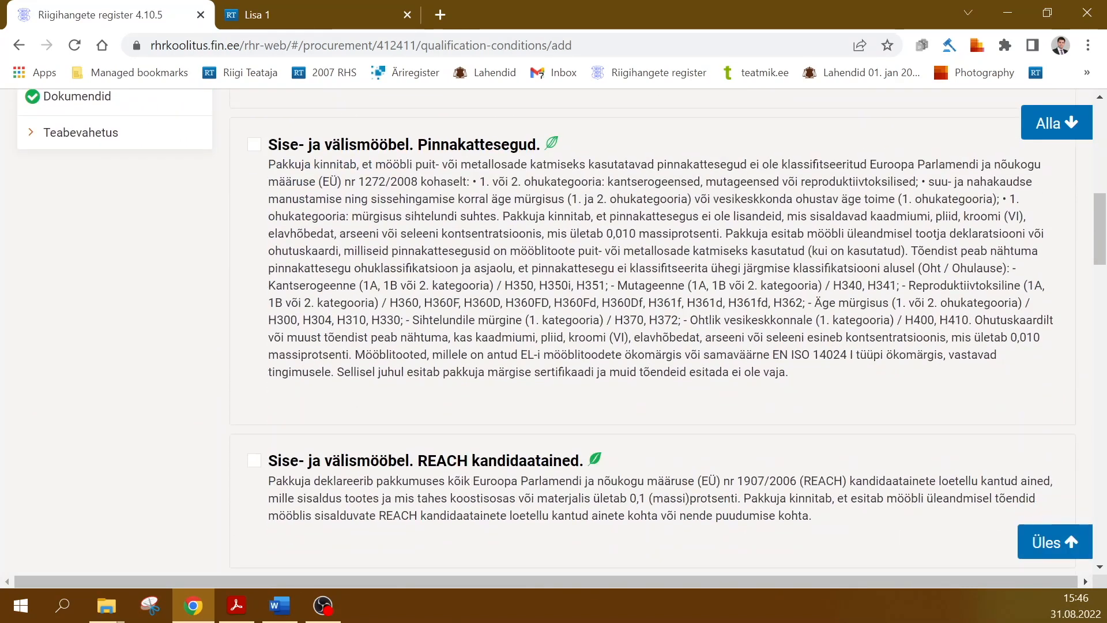
{"action": "scroll", "coordinate": [361, 372], "scroll_direction": "down", "scroll_amount": 3}
{"action": "scroll", "coordinate": [371, 381], "scroll_direction": "down", "scroll_amount": 6}
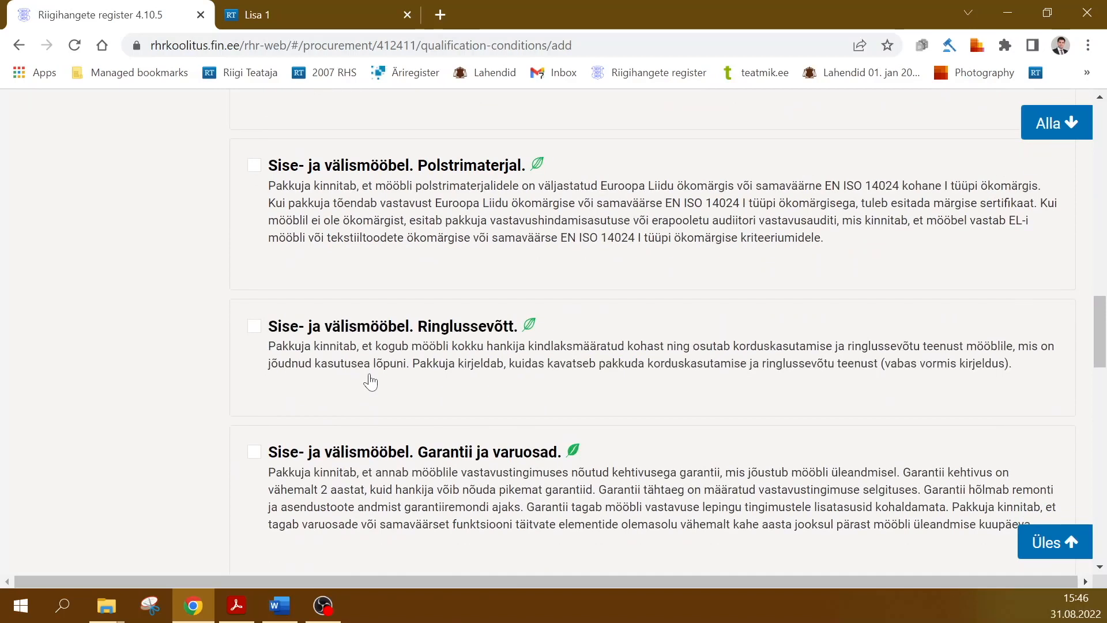
{"action": "scroll", "coordinate": [369, 381], "scroll_direction": "up", "scroll_amount": 6}
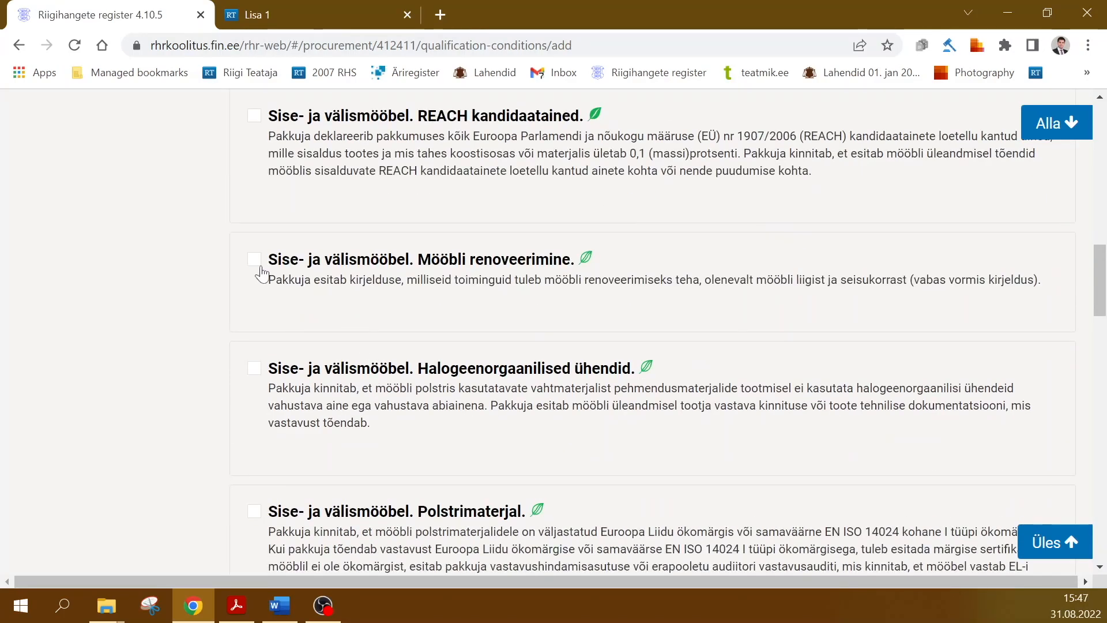
{"action": "scroll", "coordinate": [266, 271], "scroll_direction": "up", "scroll_amount": 2}
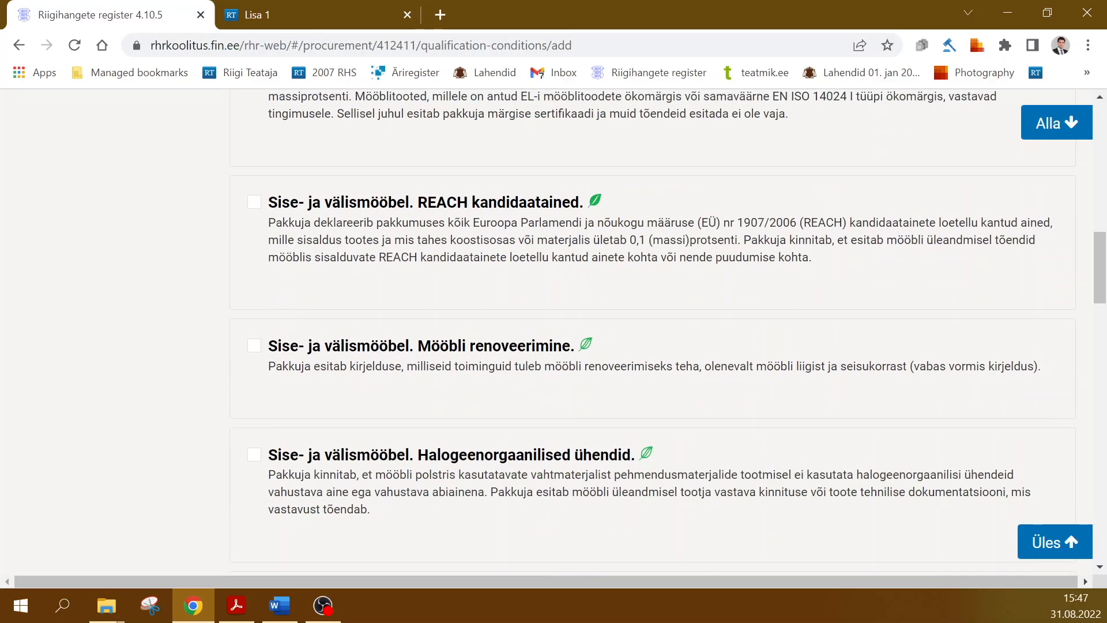
{"action": "left_click", "coordinate": [254, 206]}
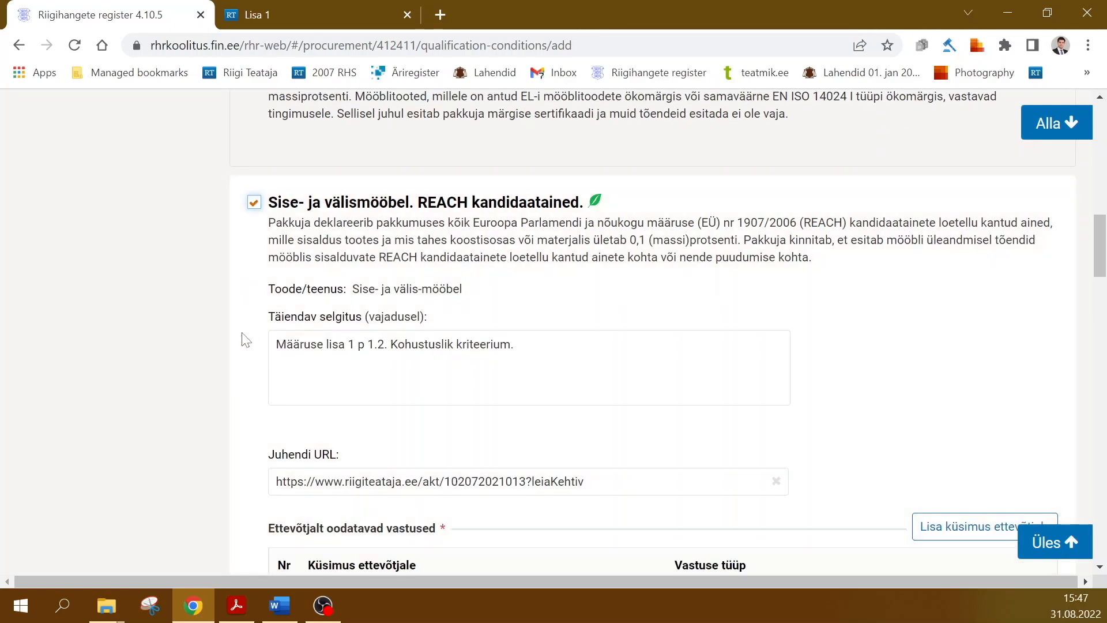
- Select the sample condition "Sise- ja välismööbel. Parandusjuhised." as well
{"action": "scroll", "coordinate": [247, 338], "scroll_direction": "up", "scroll_amount": 5}
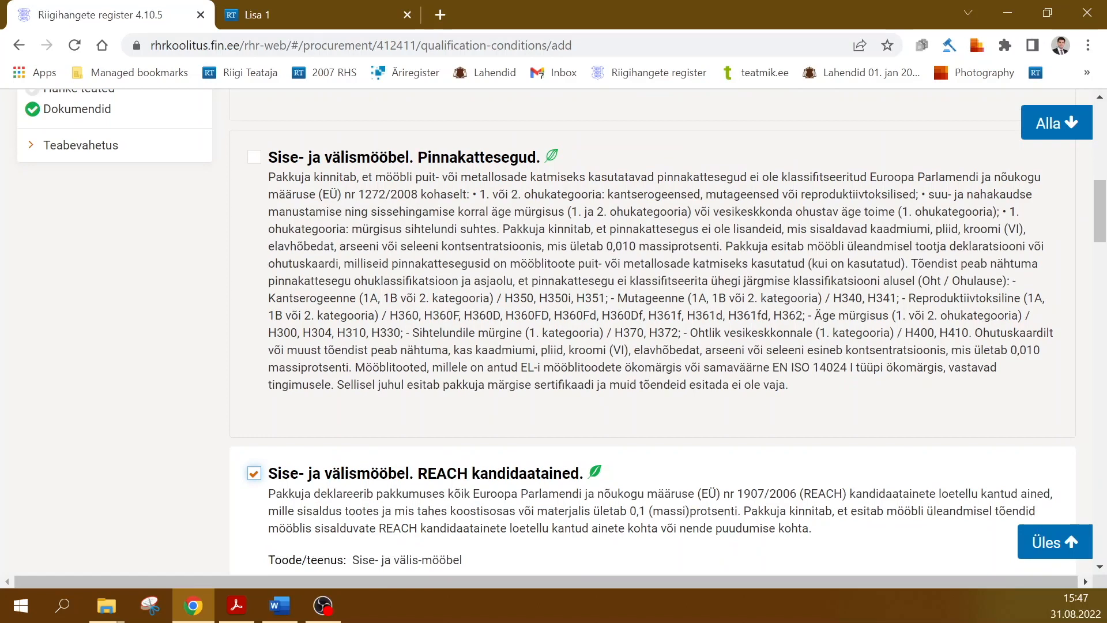
{"action": "scroll", "coordinate": [273, 321], "scroll_direction": "up", "scroll_amount": 4}
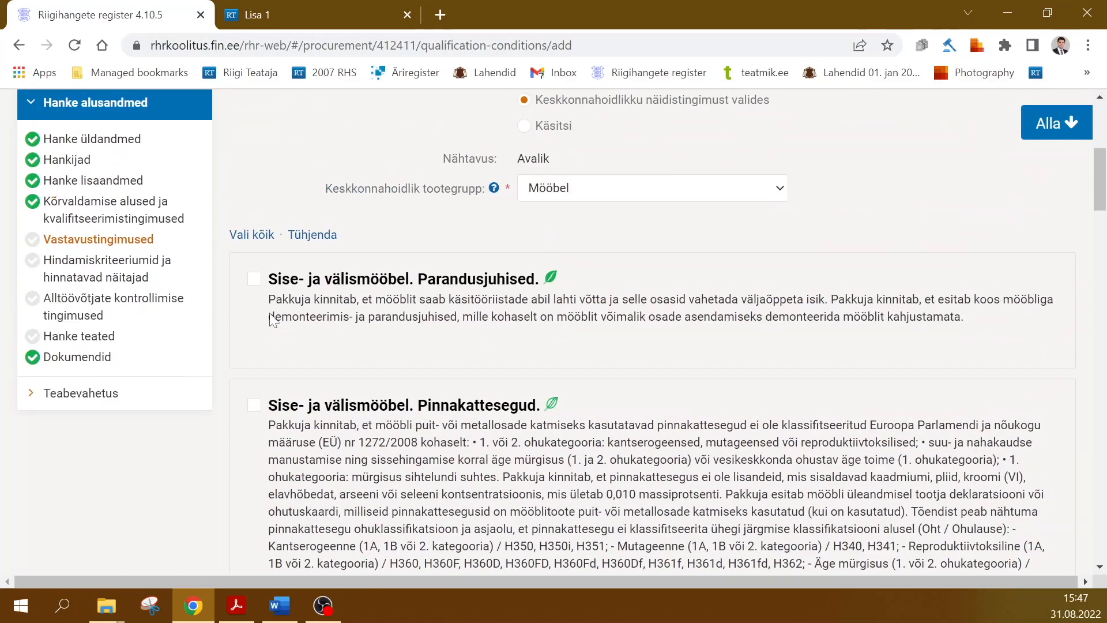
{"action": "left_click", "coordinate": [254, 282]}
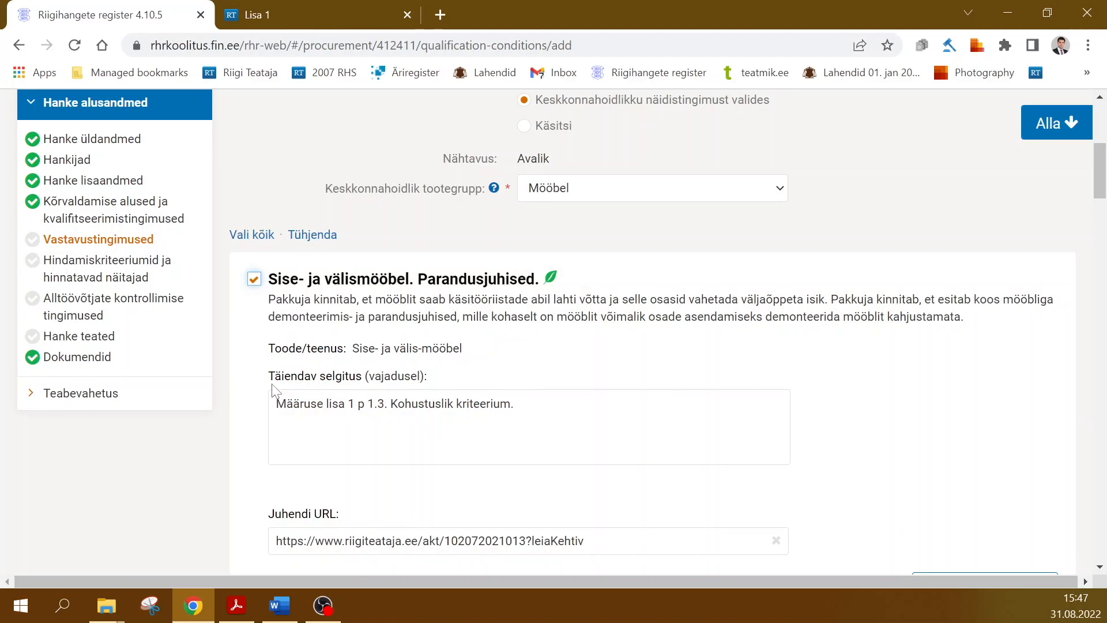
- Include the sample condition "Sise- ja välismööbel. Garantii ja varuosad." in the selection
{"action": "scroll", "coordinate": [275, 393], "scroll_direction": "down", "scroll_amount": 15}
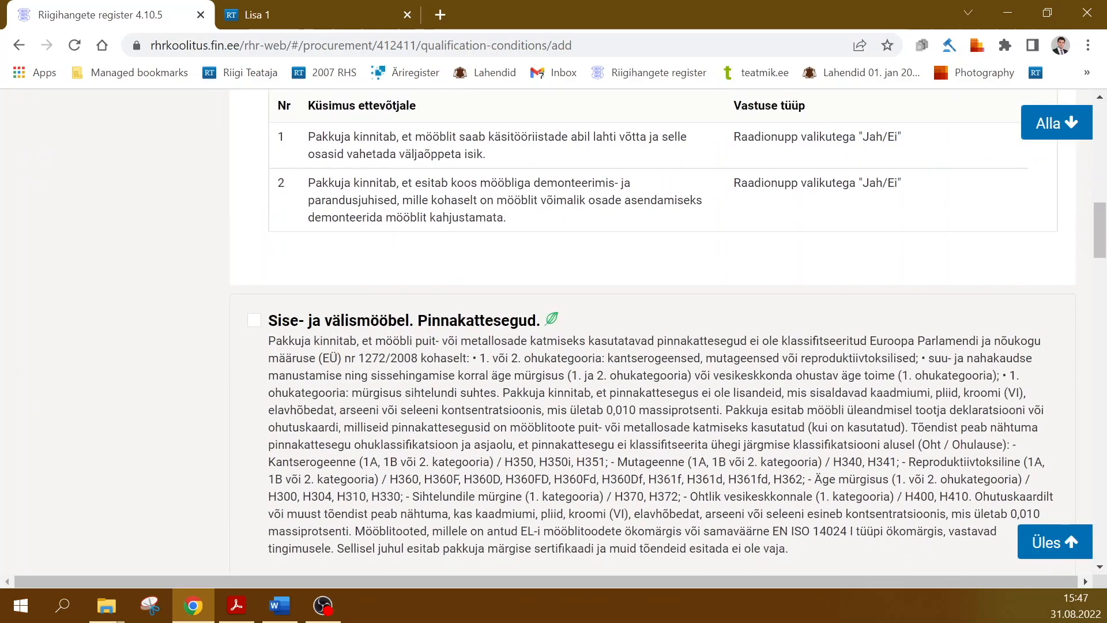
{"action": "scroll", "coordinate": [286, 374], "scroll_direction": "down", "scroll_amount": 11}
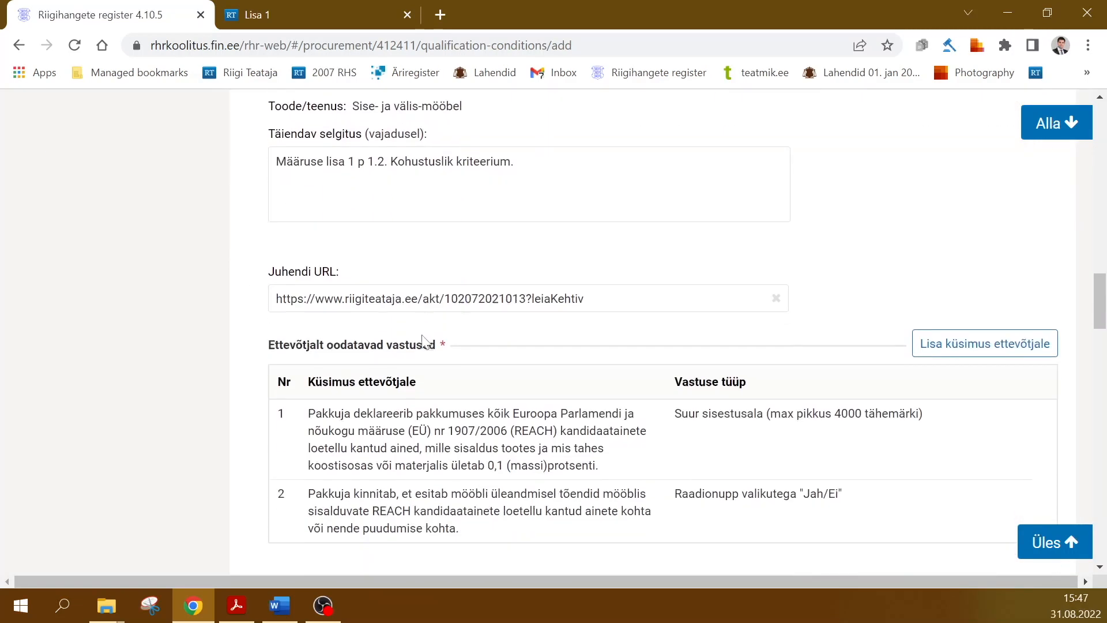
{"action": "scroll", "coordinate": [423, 350], "scroll_direction": "down", "scroll_amount": 2}
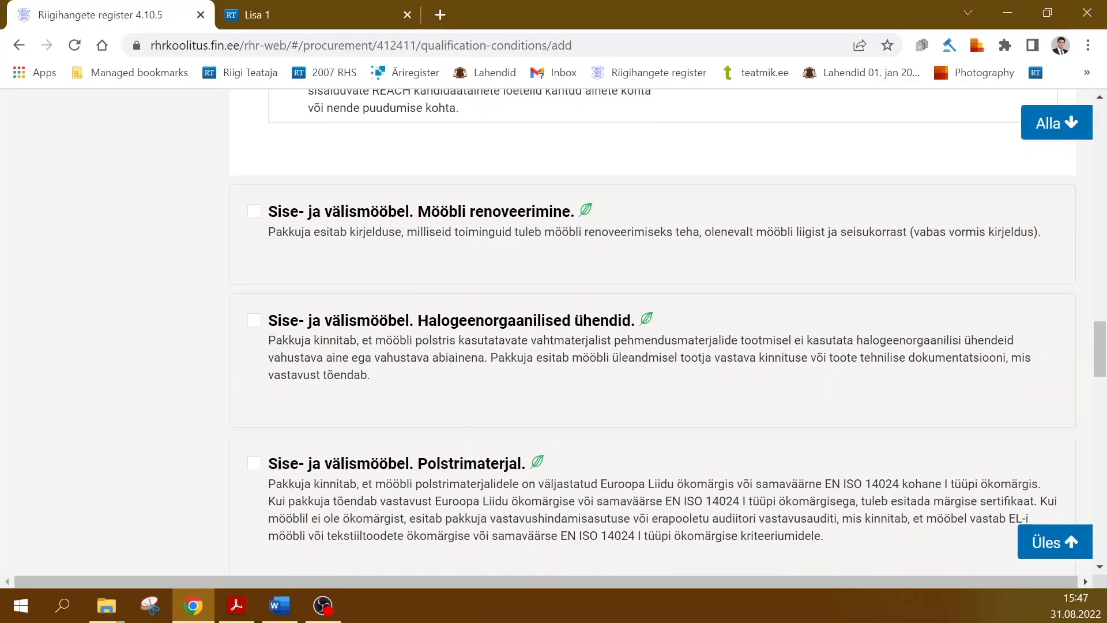
{"action": "scroll", "coordinate": [257, 508], "scroll_direction": "down", "scroll_amount": 5}
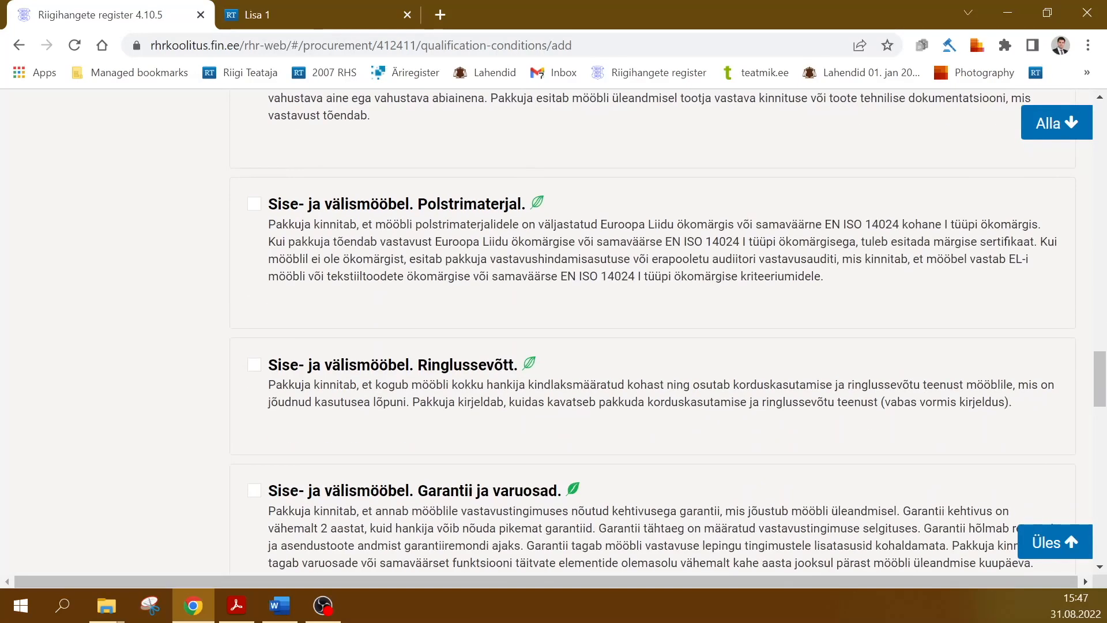
{"action": "left_click", "coordinate": [255, 492]}
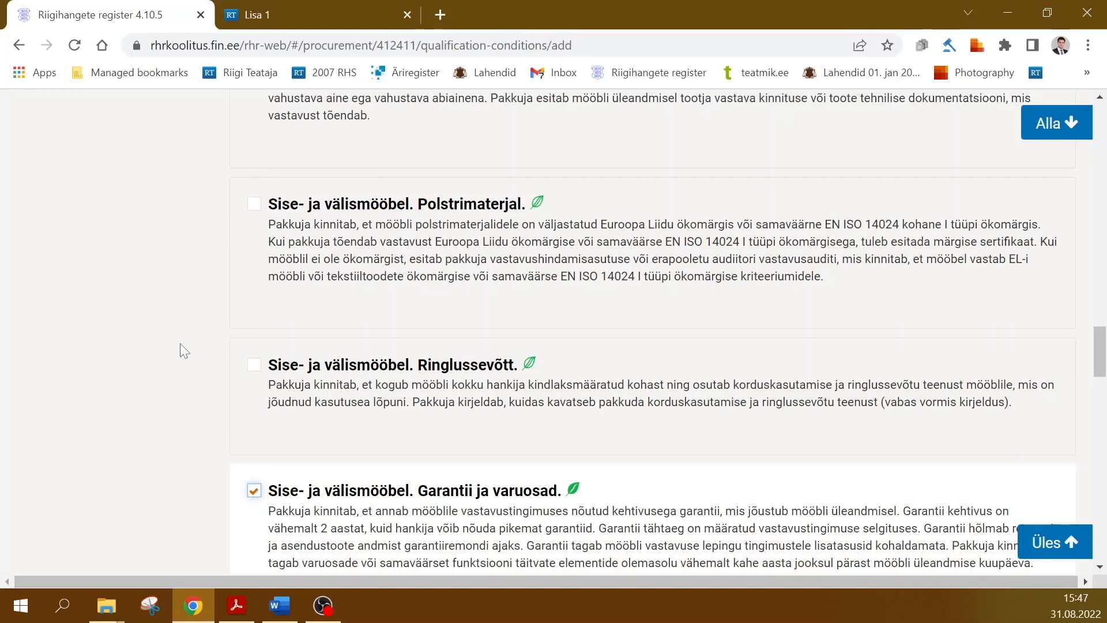
- Add the sample condition "Sise- ja välismööbel. Seaduslikust allikast puit." to the selection
{"action": "scroll", "coordinate": [180, 343], "scroll_direction": "down", "scroll_amount": 5}
{"action": "scroll", "coordinate": [181, 344], "scroll_direction": "down", "scroll_amount": 6}
{"action": "scroll", "coordinate": [181, 343], "scroll_direction": "down", "scroll_amount": 10}
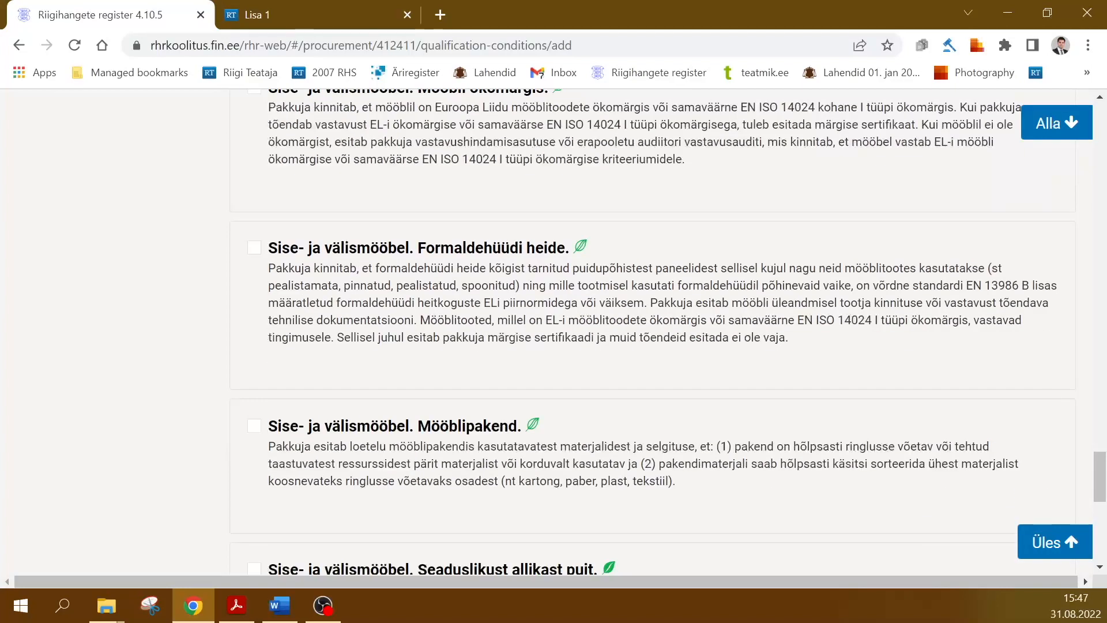
{"action": "scroll", "coordinate": [415, 338], "scroll_direction": "down", "scroll_amount": 1}
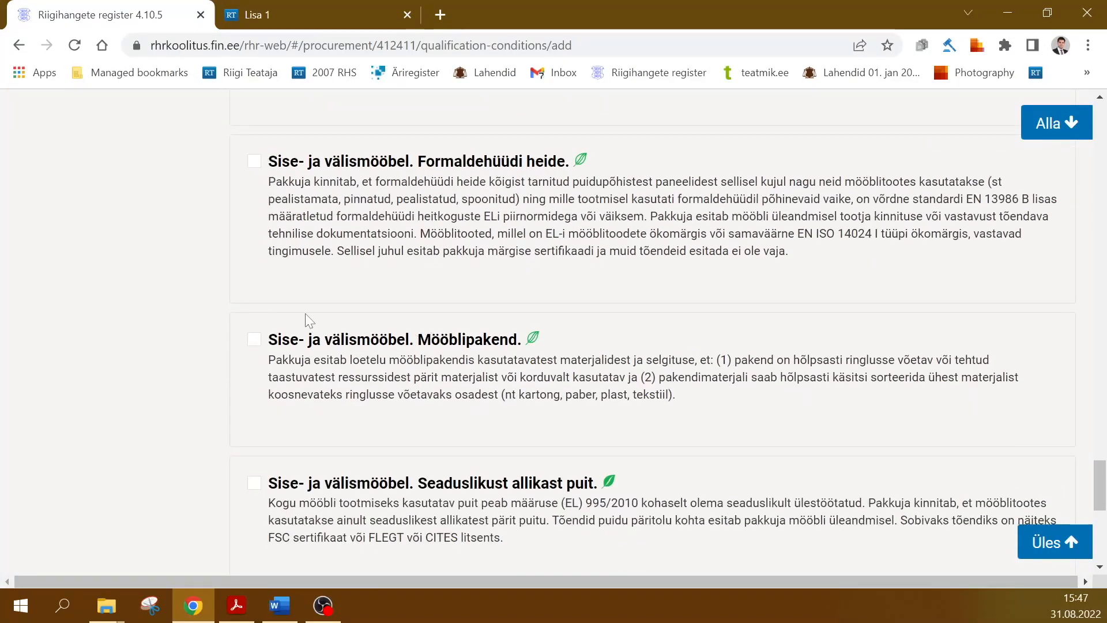
{"action": "scroll", "coordinate": [306, 317], "scroll_direction": "down", "scroll_amount": 1}
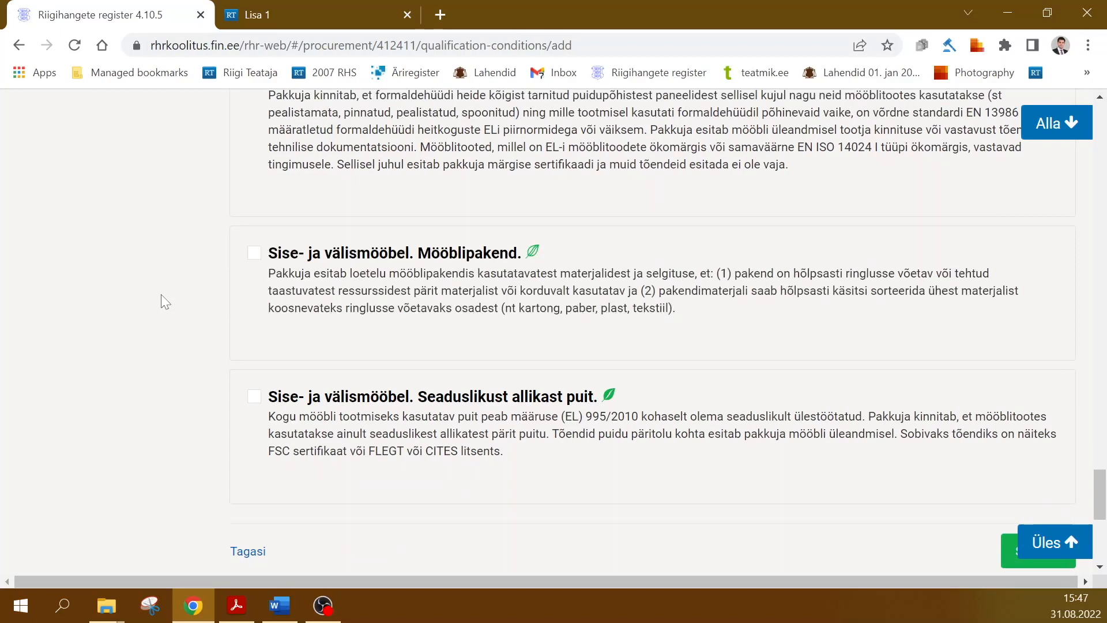
{"action": "scroll", "coordinate": [165, 301], "scroll_direction": "down", "scroll_amount": 1}
{"action": "left_click_drag", "start_coordinate": [602, 310], "coordinate": [429, 310]}
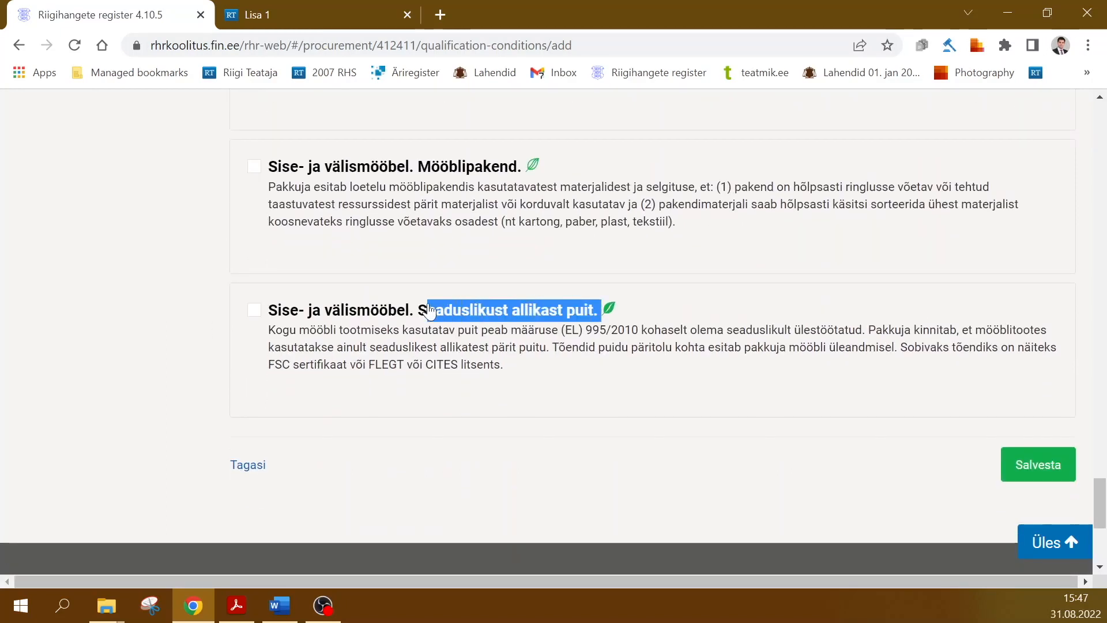
{"action": "left_click", "coordinate": [203, 341]}
{"action": "left_click", "coordinate": [255, 310]}
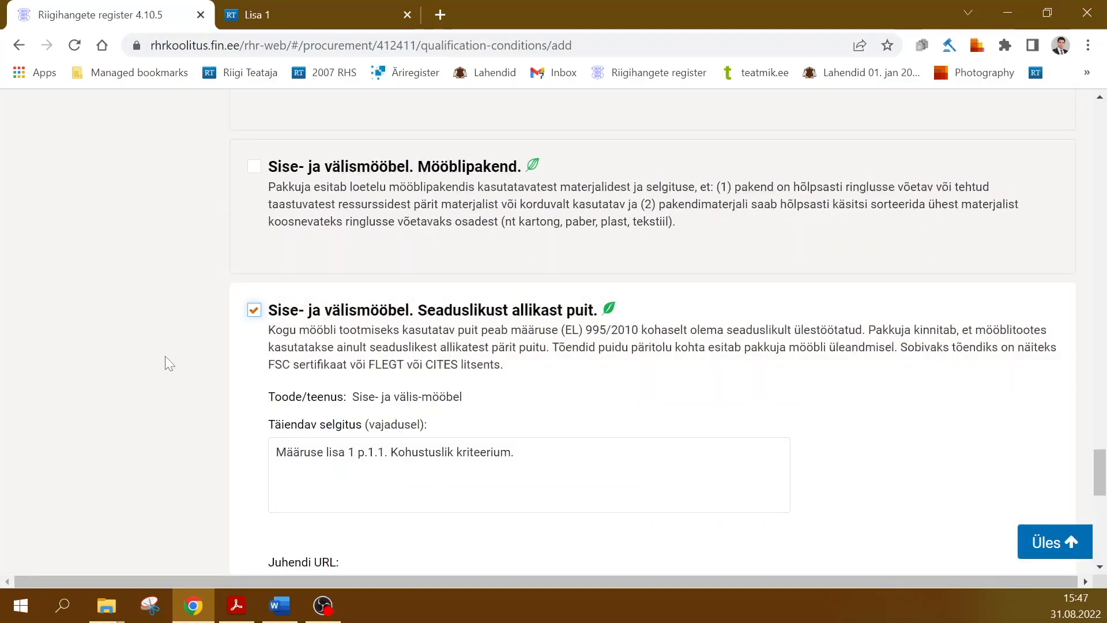
- Switch to the Lisa 1 PDF and check mandatory clauses 1.1 to 1.4 against the selected furniture conditions
{"action": "left_click", "coordinate": [304, 9]}
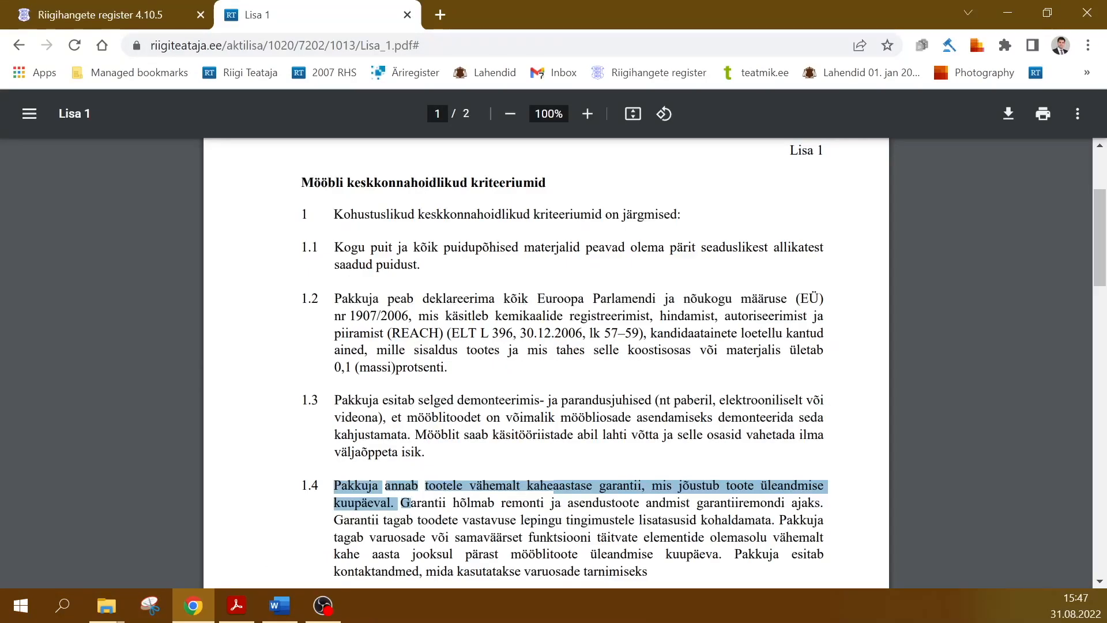
{"action": "left_click", "coordinate": [340, 247]}
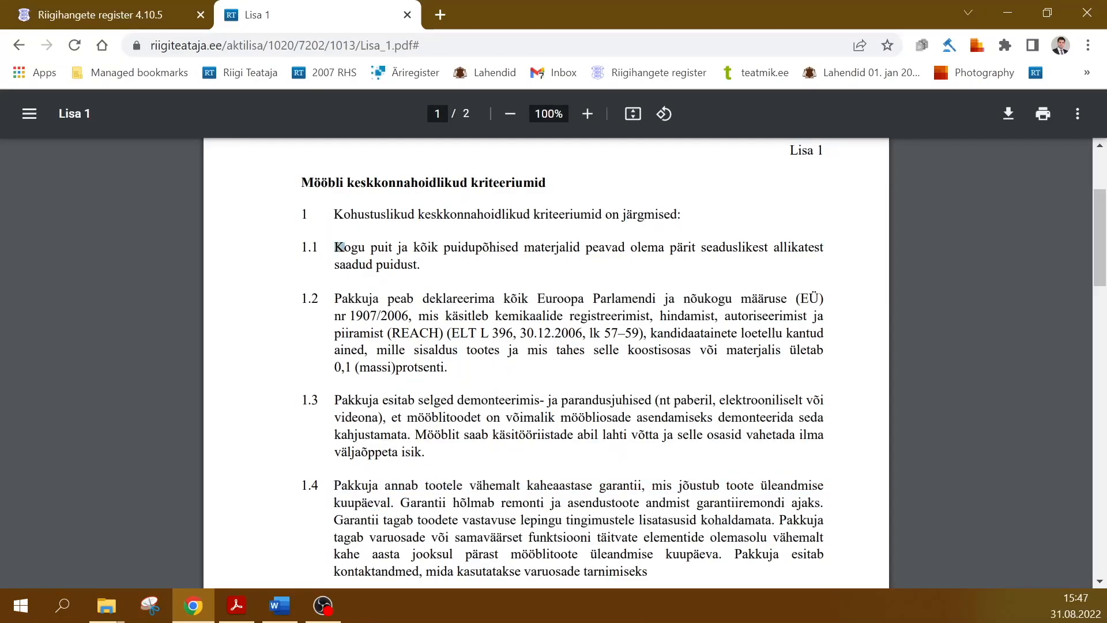
{"action": "triple_click", "coordinate": [349, 247]}
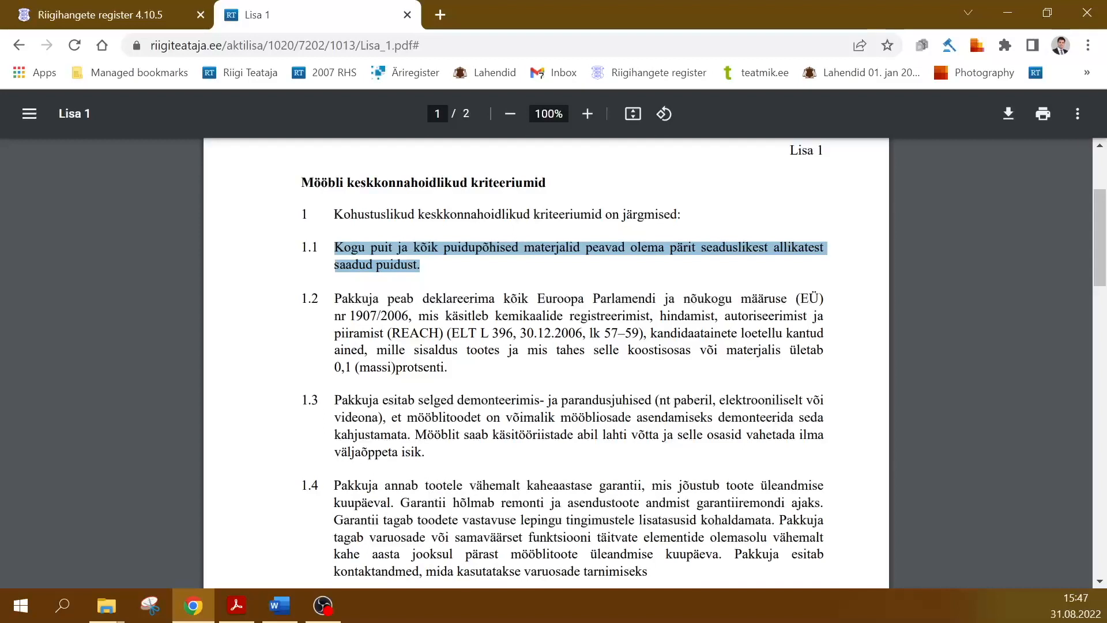
{"action": "left_click_drag", "start_coordinate": [335, 298], "coordinate": [448, 367]}
{"action": "scroll", "coordinate": [449, 367], "scroll_direction": "down", "scroll_amount": 1}
{"action": "left_click_drag", "start_coordinate": [458, 313], "coordinate": [658, 314]}
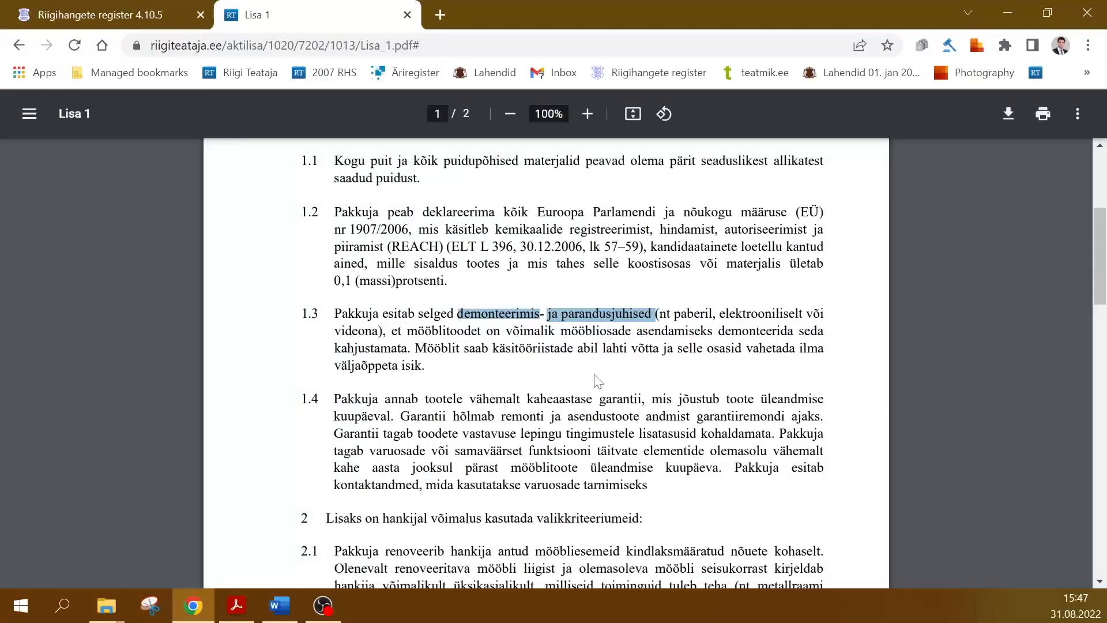
{"action": "left_click_drag", "start_coordinate": [469, 399], "coordinate": [643, 399]}
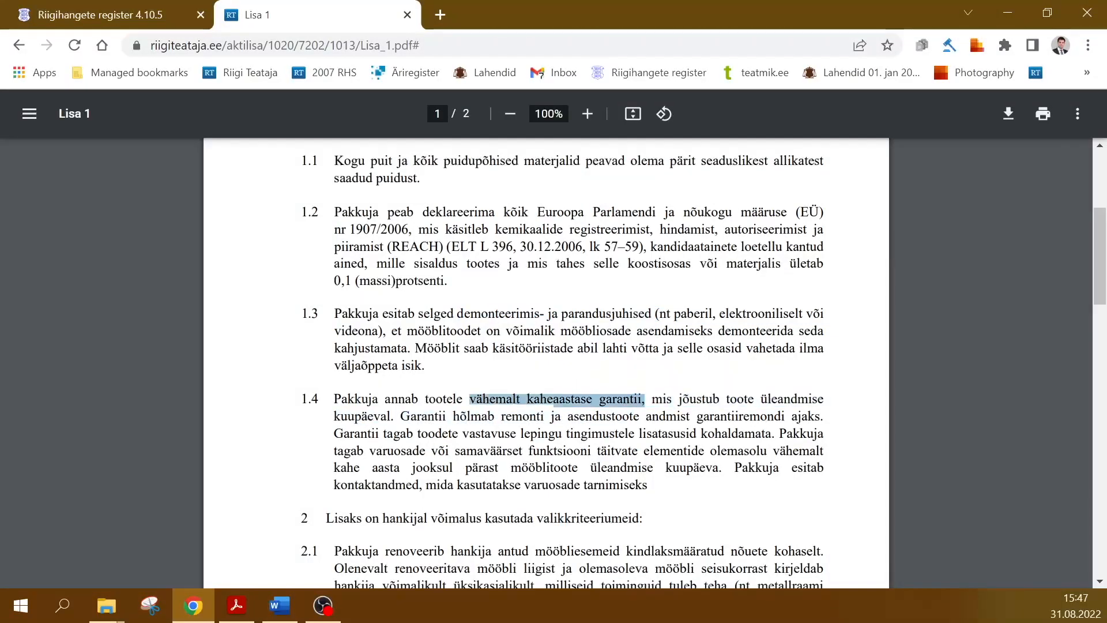
- Back in the register, review the selected furniture conditions and save them as compliance conditions of the procurement
{"action": "left_click", "coordinate": [101, 8]}
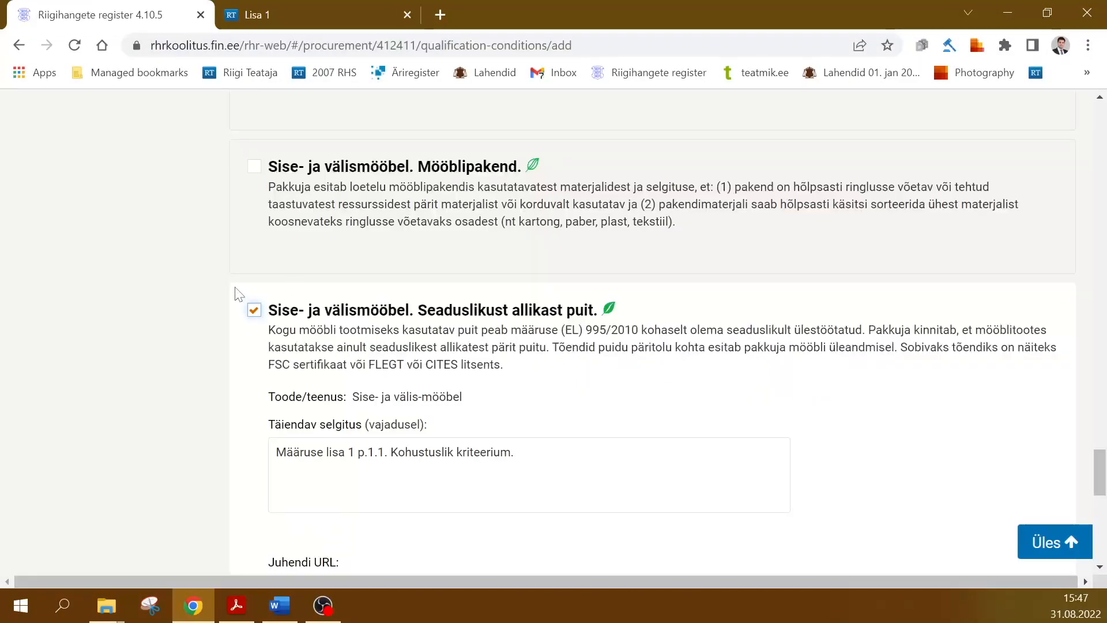
{"action": "scroll", "coordinate": [271, 309], "scroll_direction": "up", "scroll_amount": 7}
{"action": "scroll", "coordinate": [283, 315], "scroll_direction": "up", "scroll_amount": 13}
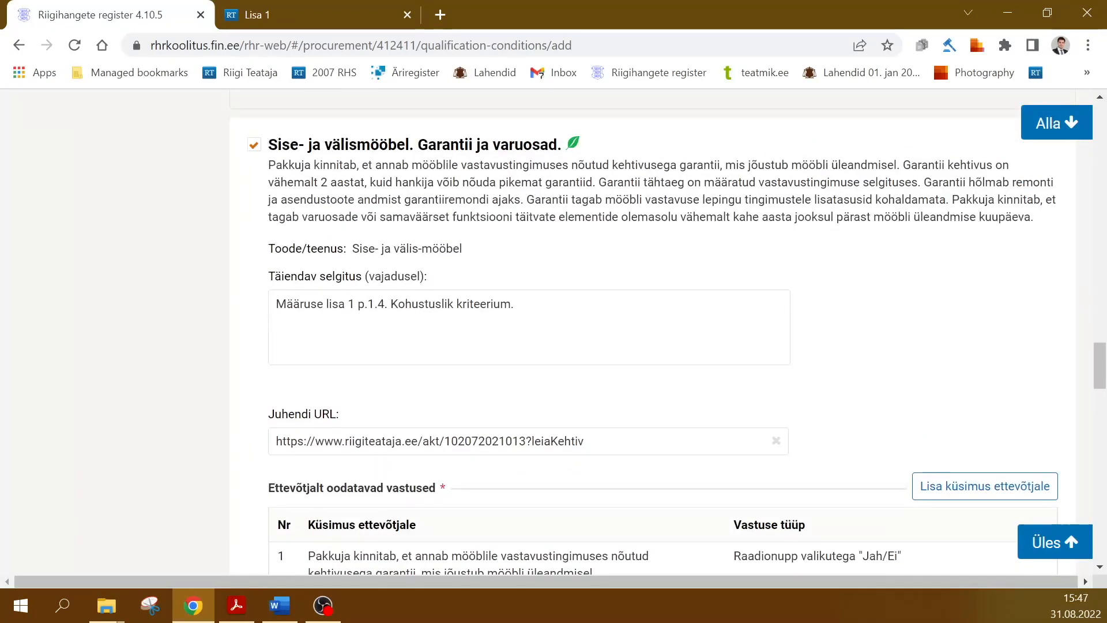
{"action": "left_click_drag", "start_coordinate": [1099, 369], "coordinate": [1101, 496]}
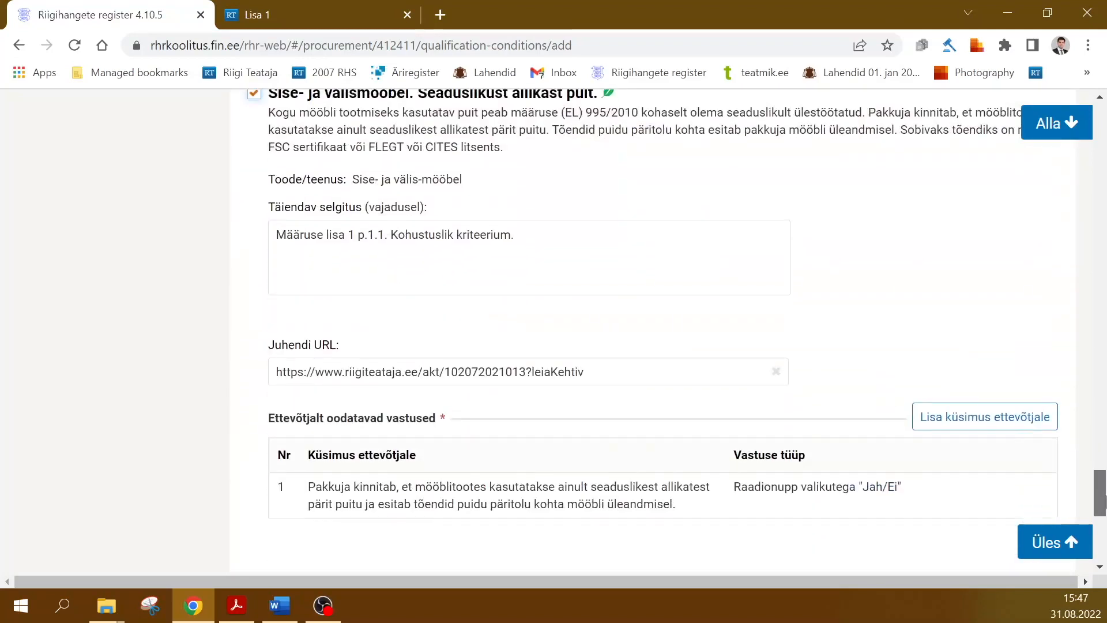
{"action": "scroll", "coordinate": [1078, 386], "scroll_direction": "down", "scroll_amount": 4}
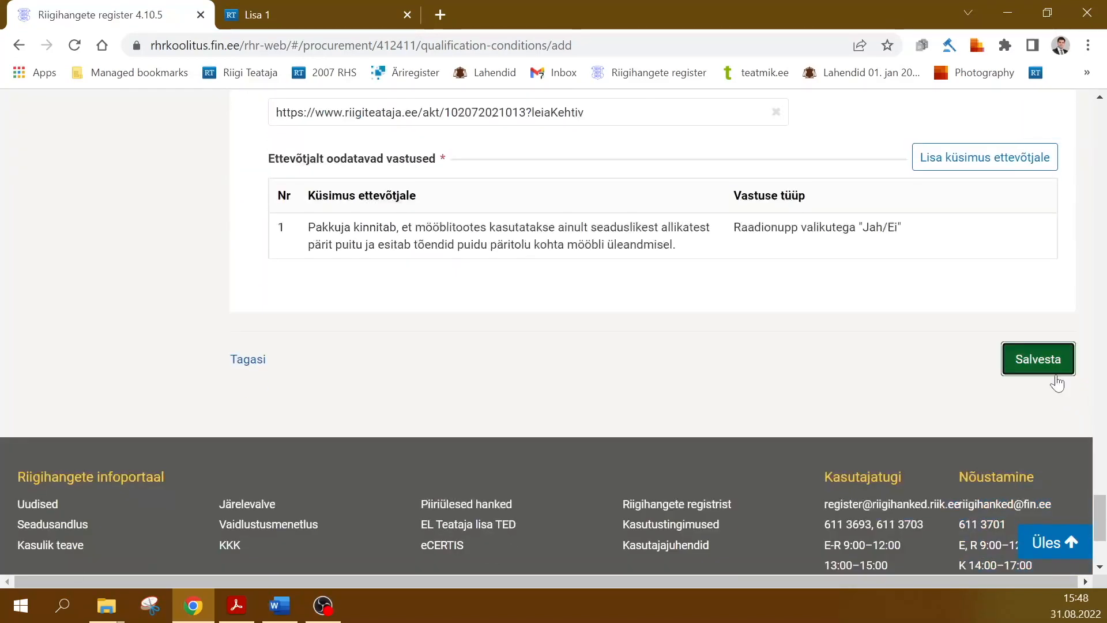
{"action": "left_click", "coordinate": [1038, 358]}
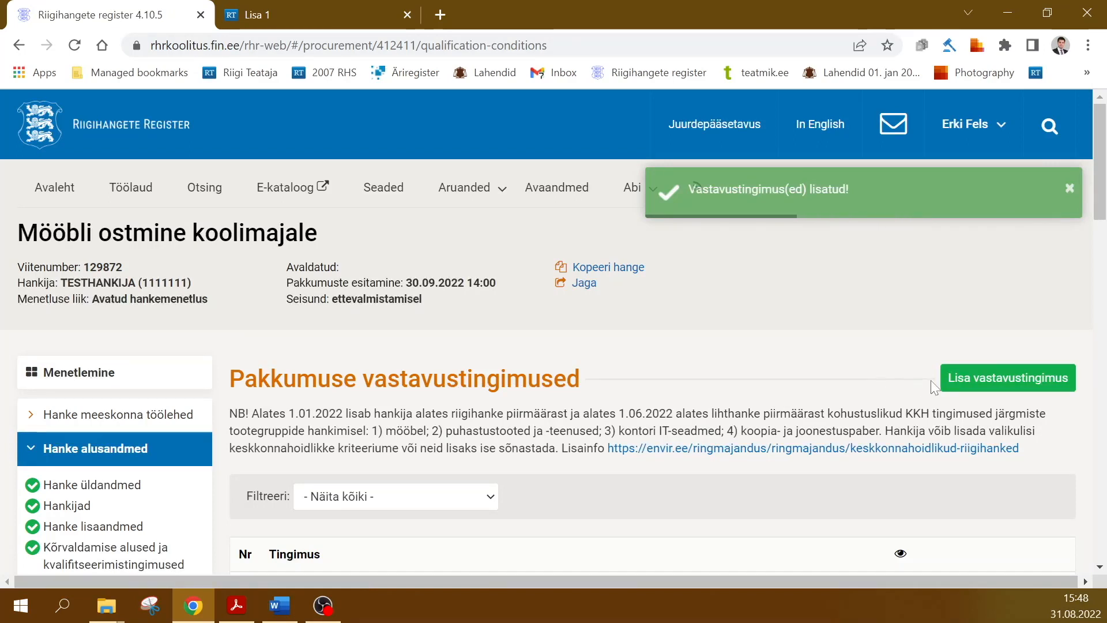
- Start adding further compliance conditions from the samples and include "EL Nõukogu sanktsioon. Alltöövõtjad, tarnijad ja tuginetavad isikud." and "Pakkumuse esitamine"
{"action": "left_click", "coordinate": [948, 383]}
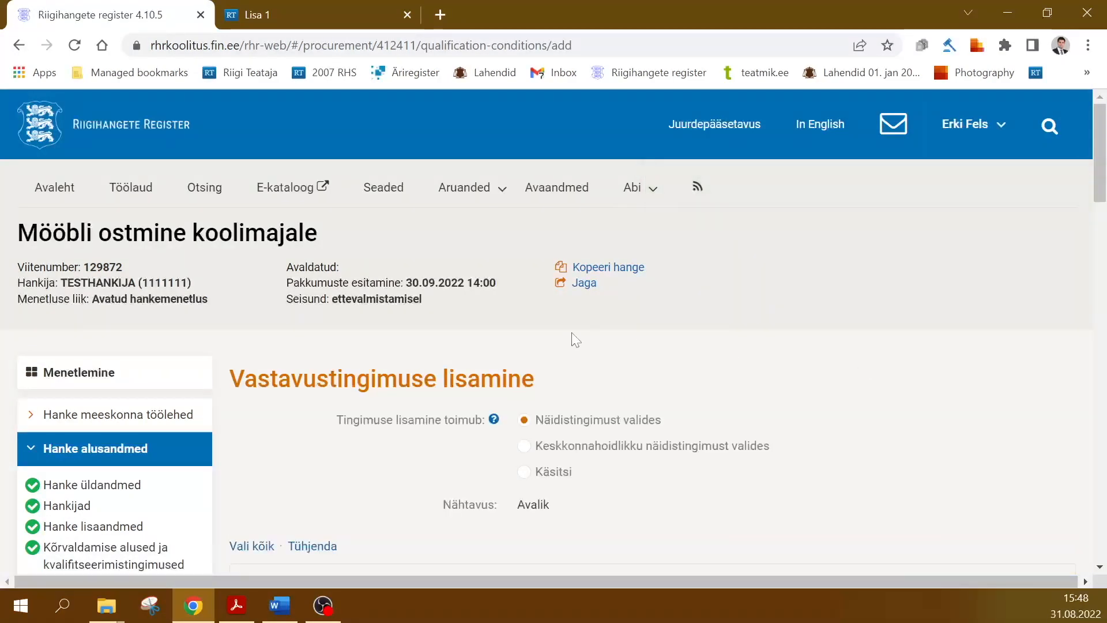
{"action": "scroll", "coordinate": [510, 336], "scroll_direction": "down", "scroll_amount": 3}
{"action": "scroll", "coordinate": [509, 337], "scroll_direction": "down", "scroll_amount": 3}
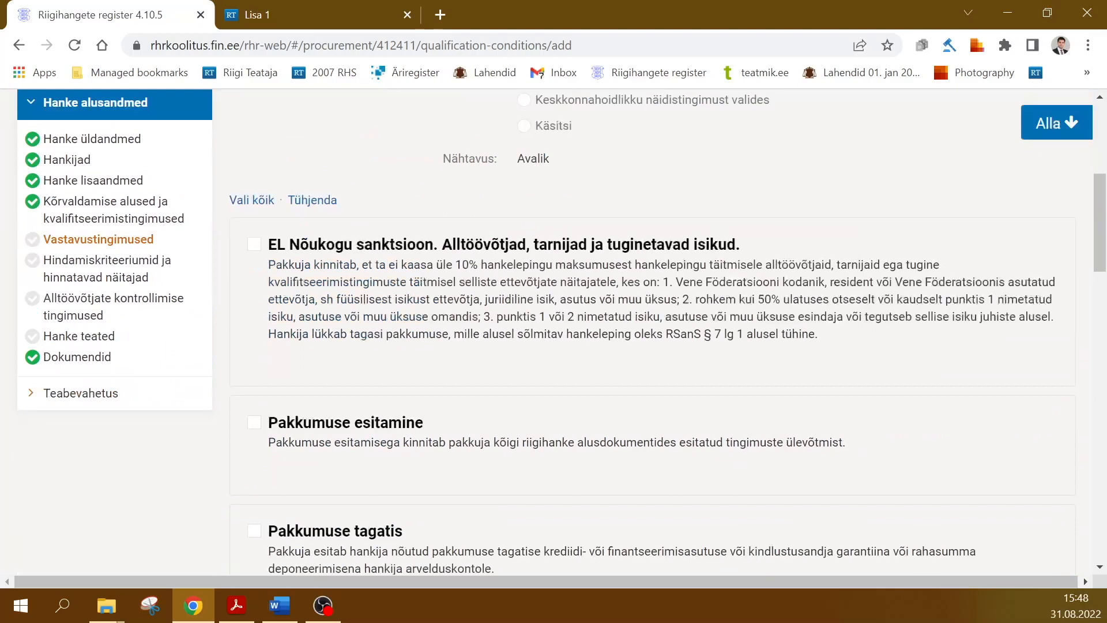
{"action": "left_click", "coordinate": [254, 244]}
{"action": "scroll", "coordinate": [270, 369], "scroll_direction": "down", "scroll_amount": 6}
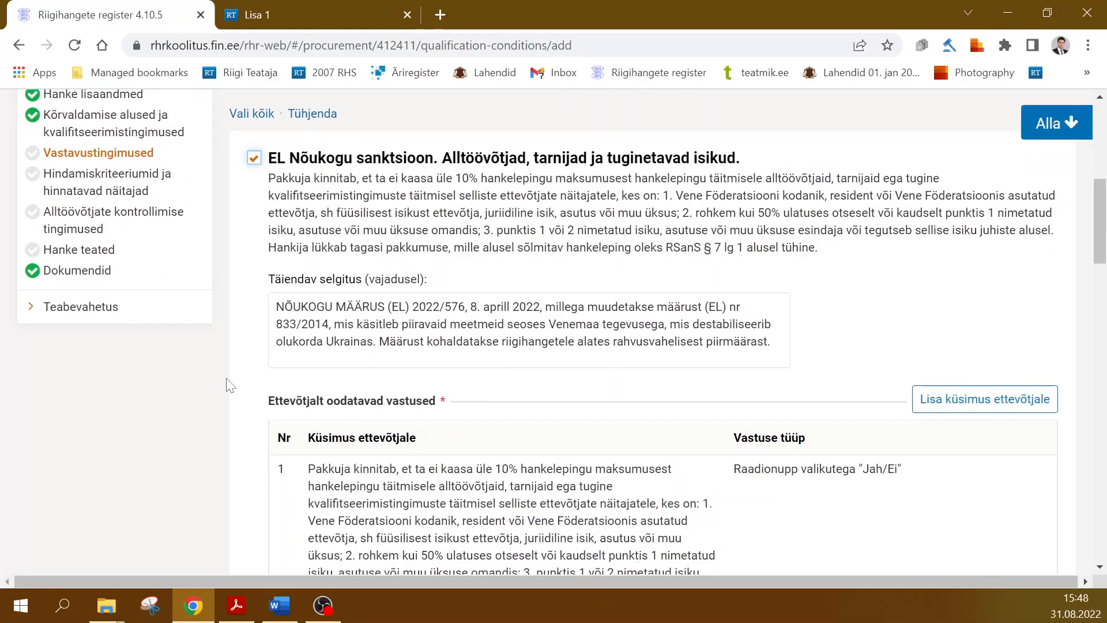
{"action": "scroll", "coordinate": [233, 397], "scroll_direction": "down", "scroll_amount": 3}
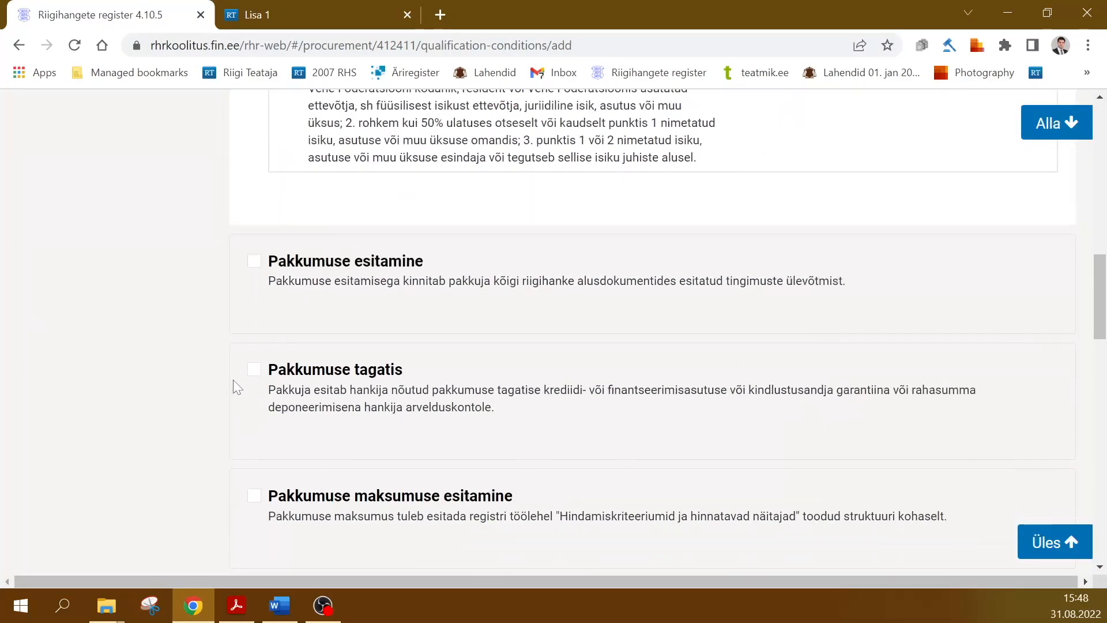
{"action": "left_click", "coordinate": [255, 262]}
- Include the sample conditions "Ühispakkujate volikiri" and "Ärisaladuse märkimine" in the selection
{"action": "scroll", "coordinate": [254, 370], "scroll_direction": "down", "scroll_amount": 4}
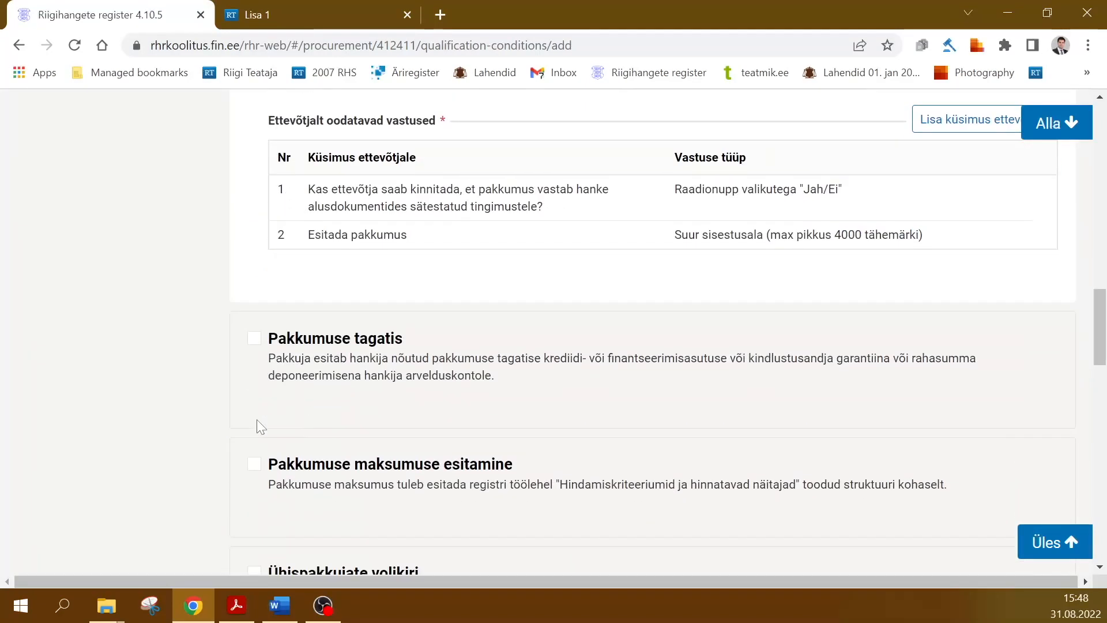
{"action": "scroll", "coordinate": [257, 425], "scroll_direction": "down", "scroll_amount": 2}
{"action": "scroll", "coordinate": [275, 414], "scroll_direction": "down", "scroll_amount": 2}
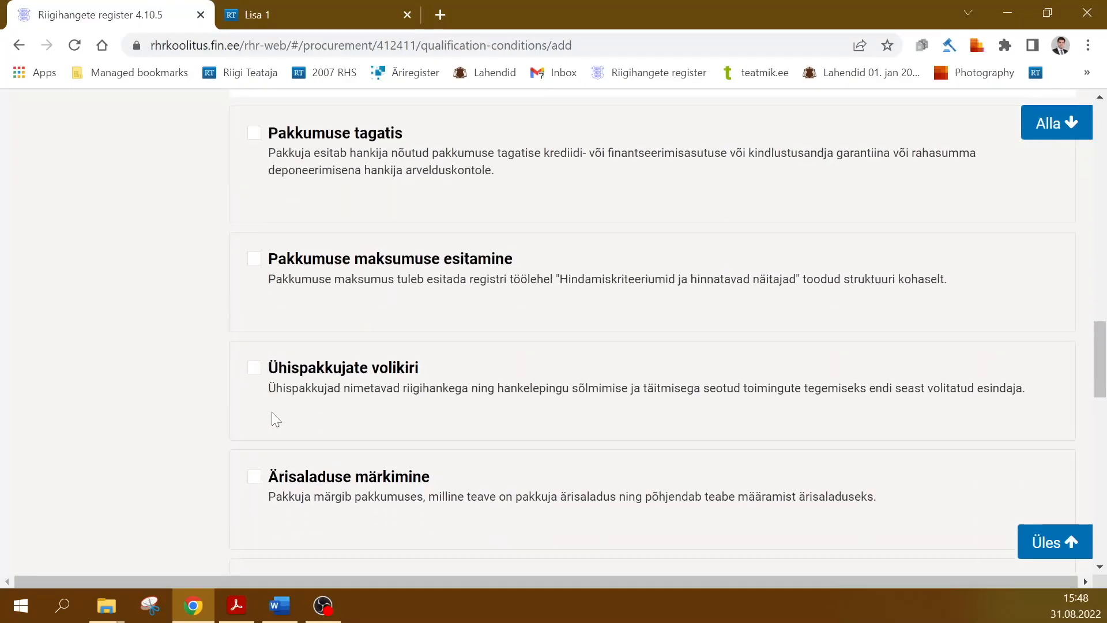
{"action": "left_click", "coordinate": [257, 372]}
{"action": "scroll", "coordinate": [267, 431], "scroll_direction": "down", "scroll_amount": 4}
{"action": "scroll", "coordinate": [273, 438], "scroll_direction": "down", "scroll_amount": 2}
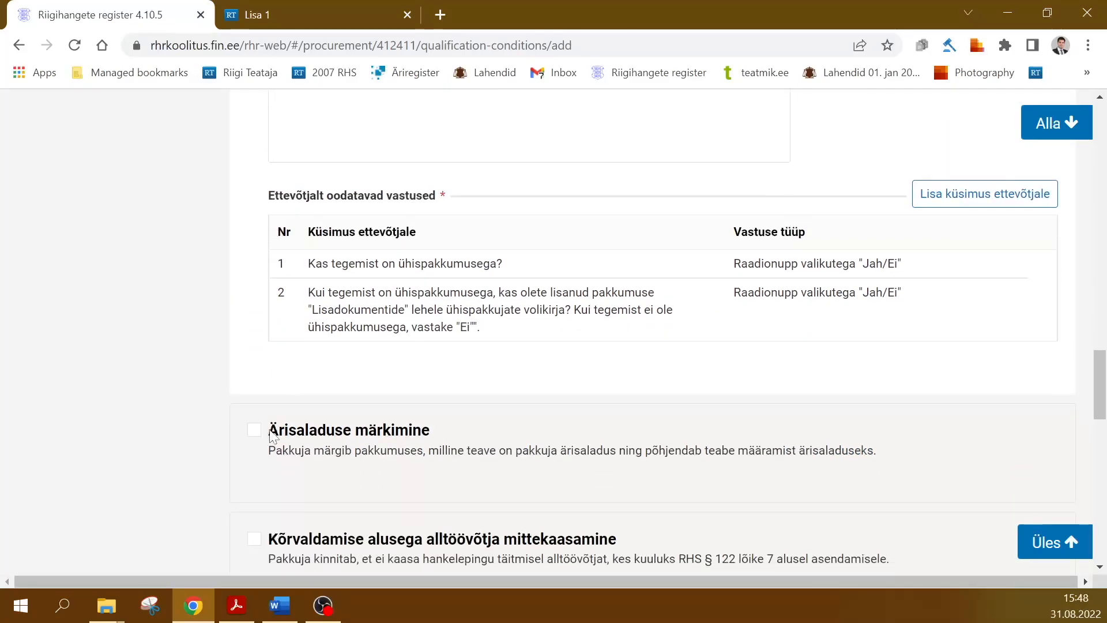
{"action": "left_click", "coordinate": [255, 433]}
- Add the sample conditions "Kõrvaldamise alusega alltöövõtja mittekaasamine" and "Osalemise piiramine ettevõtja elu- või asukoha põhiselt" to the selection
{"action": "scroll", "coordinate": [167, 397], "scroll_direction": "down", "scroll_amount": 7}
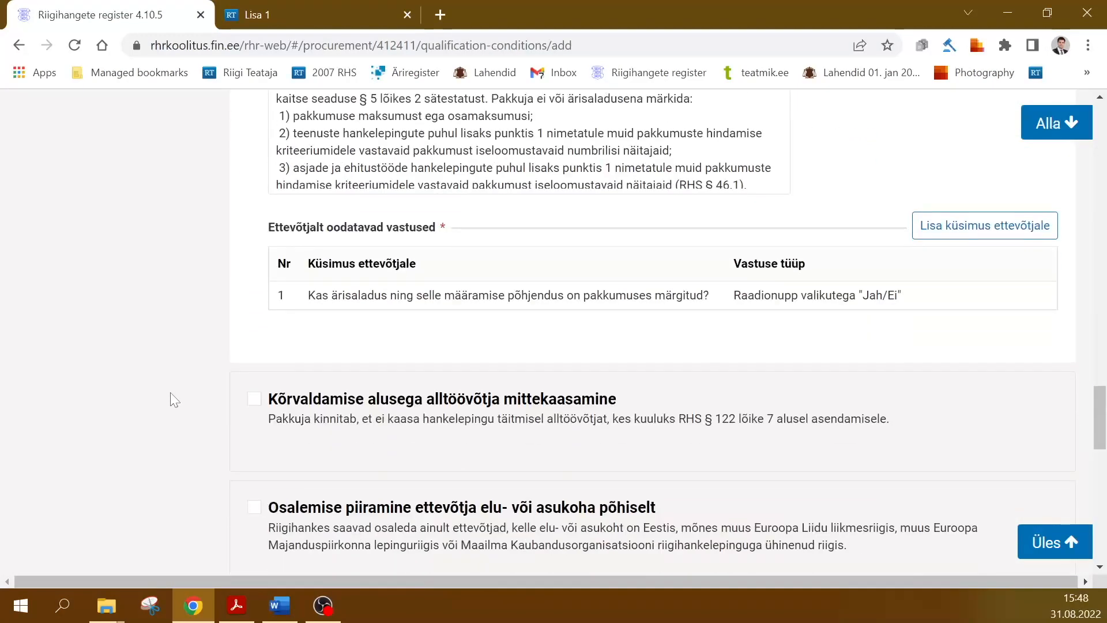
{"action": "scroll", "coordinate": [230, 417], "scroll_direction": "down", "scroll_amount": 3}
{"action": "left_click", "coordinate": [253, 223]}
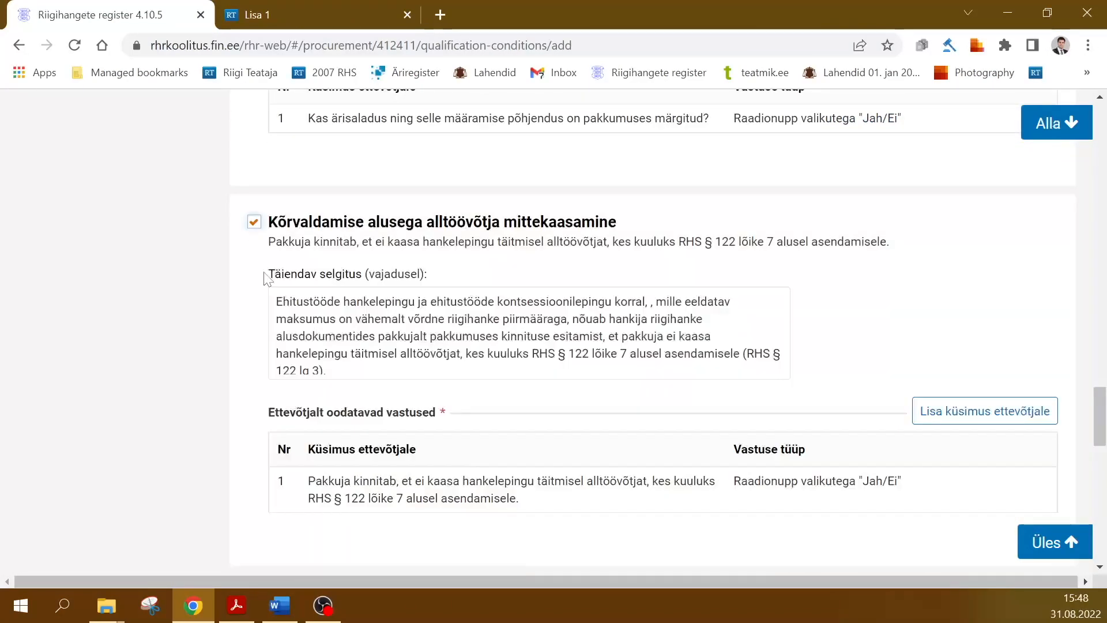
{"action": "scroll", "coordinate": [283, 386], "scroll_direction": "down", "scroll_amount": 3}
{"action": "scroll", "coordinate": [283, 385], "scroll_direction": "down", "scroll_amount": 3}
{"action": "left_click", "coordinate": [260, 261]}
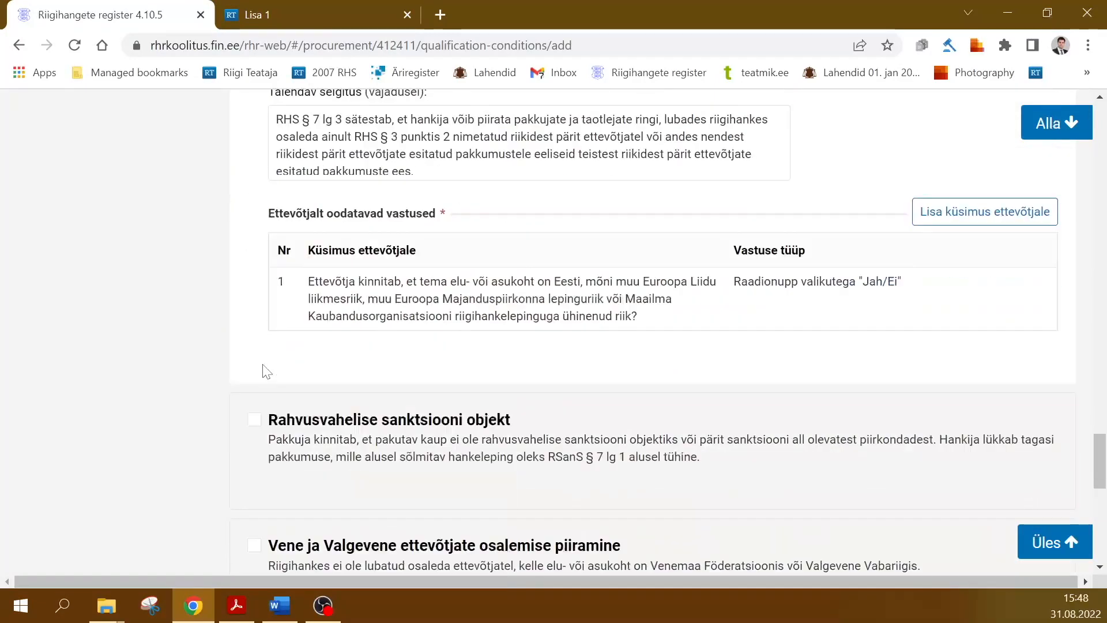
- Select the sample conditions "Rahvusvahelise sanktsiooni objekt" and "Vene ja Valgevene ettevõtjate osalemise piiramine"
{"action": "left_click", "coordinate": [258, 402]}
{"action": "scroll", "coordinate": [264, 410], "scroll_direction": "down", "scroll_amount": 2}
{"action": "scroll", "coordinate": [264, 410], "scroll_direction": "down", "scroll_amount": 9}
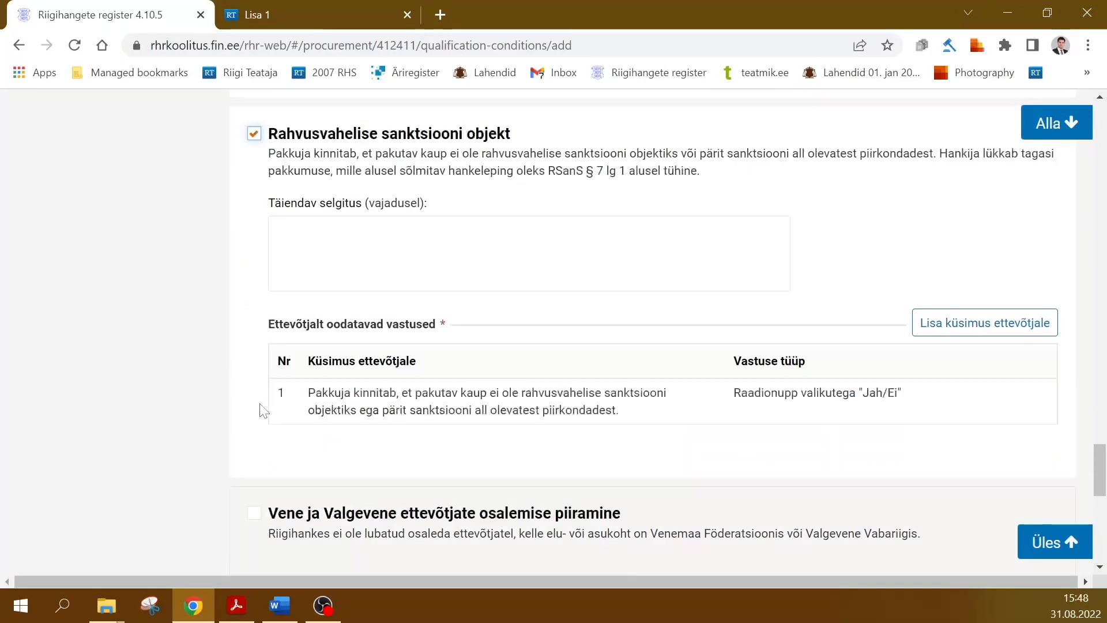
{"action": "left_click", "coordinate": [256, 257]}
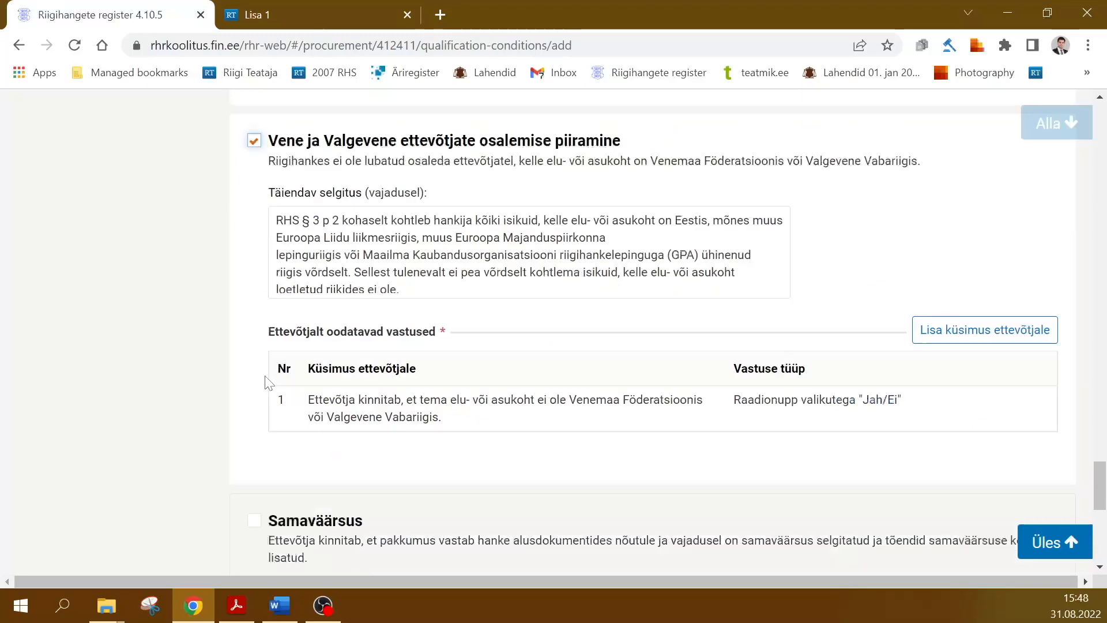
- Include the sample condition "Samaväärsus" and save all selected sample conditions to the procurement
{"action": "scroll", "coordinate": [265, 378], "scroll_direction": "down", "scroll_amount": 2}
{"action": "left_click", "coordinate": [254, 373]}
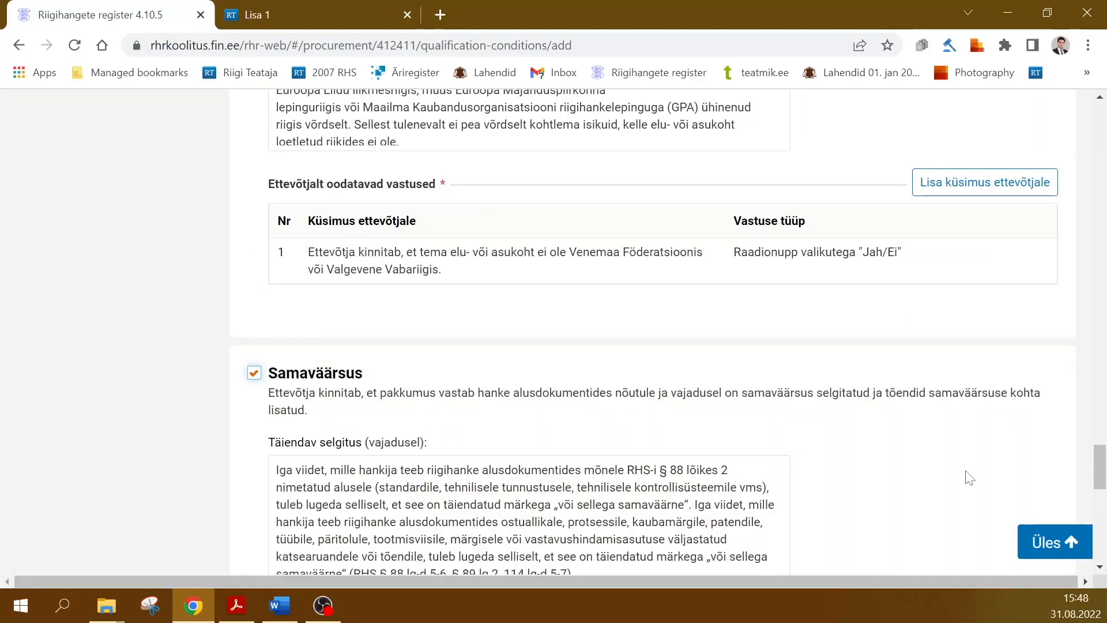
{"action": "scroll", "coordinate": [974, 461], "scroll_direction": "down", "scroll_amount": 8}
{"action": "left_click", "coordinate": [1023, 505]}
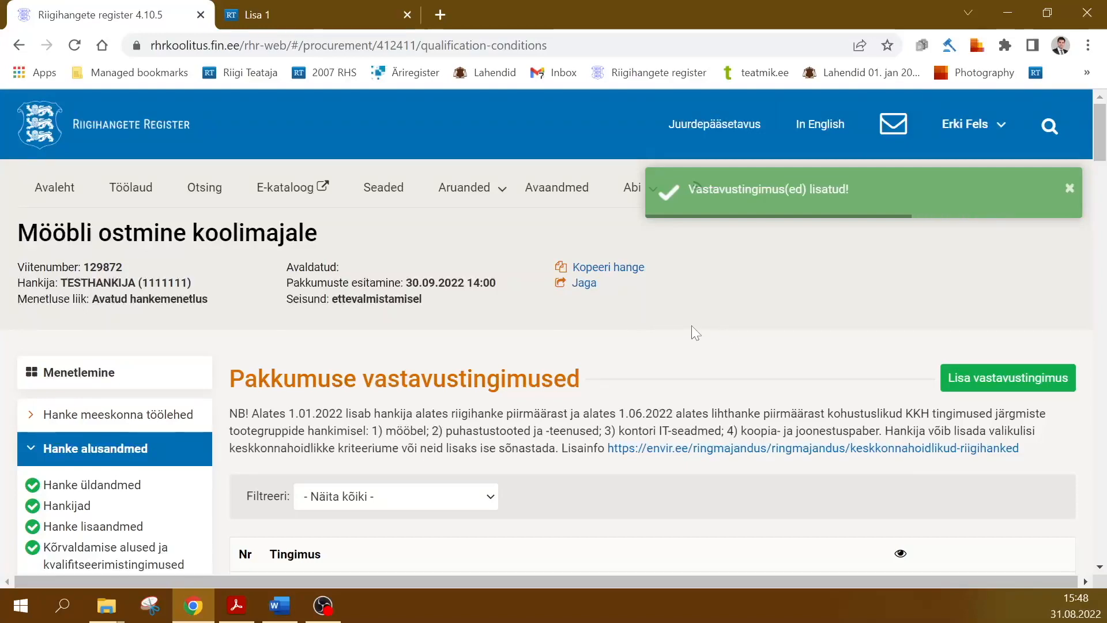
- Review the compliance conditions alongside the Lisa 1 PDF, then finish their data entry and continue to the evaluation criteria
{"action": "scroll", "coordinate": [1077, 202], "scroll_direction": "down", "scroll_amount": 1}
{"action": "left_click_drag", "start_coordinate": [1101, 144], "coordinate": [1101, 492]}
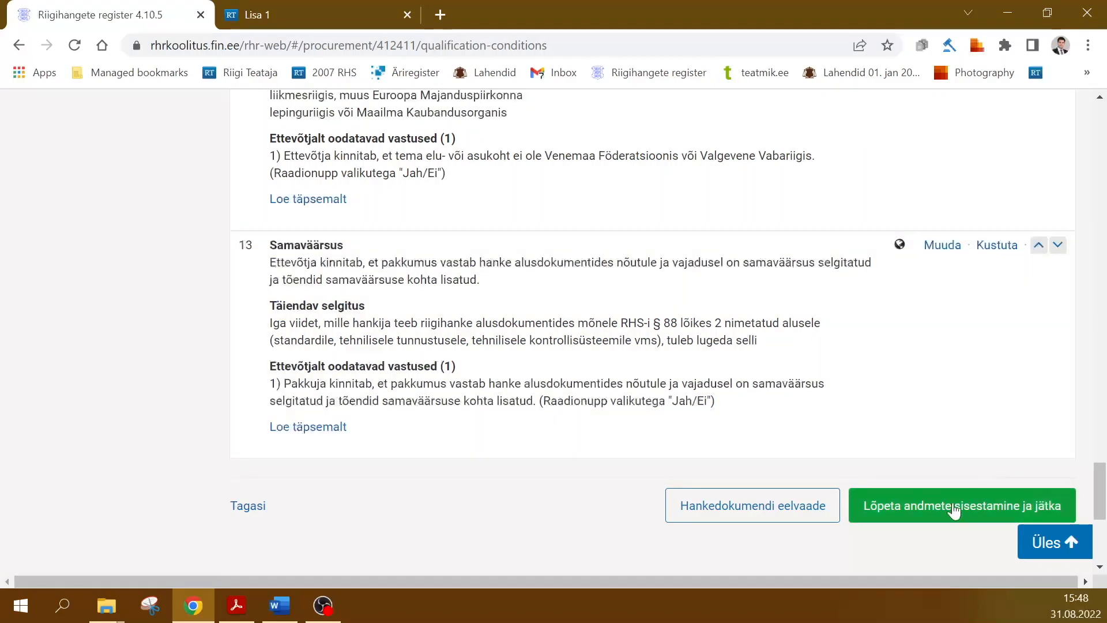
{"action": "left_click", "coordinate": [335, 12]}
{"action": "scroll", "coordinate": [515, 286], "scroll_direction": "up", "scroll_amount": 5}
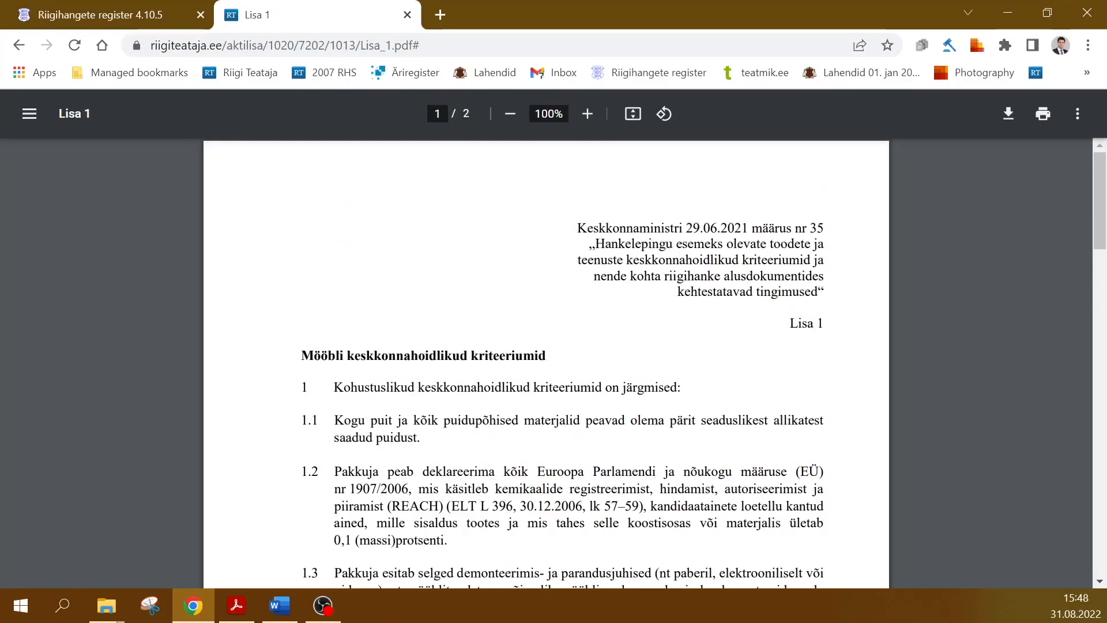
{"action": "left_click", "coordinate": [98, 14]}
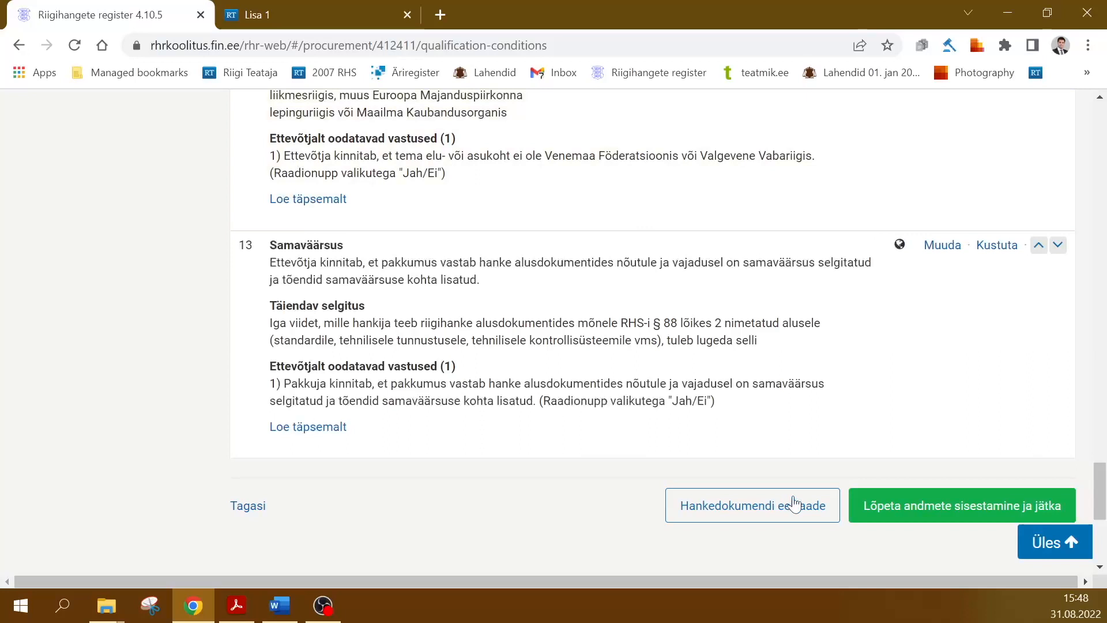
{"action": "left_click", "coordinate": [916, 511]}
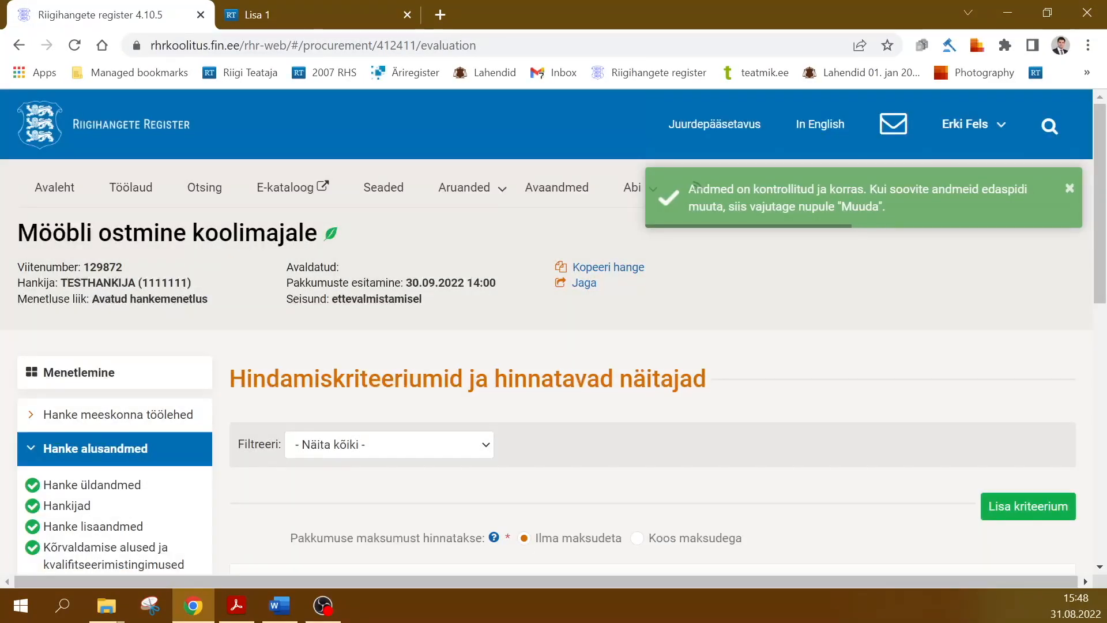
- Start adding an evaluation criterion of type Maksumus that is not marked as environmentally friendly
{"action": "scroll", "coordinate": [379, 383], "scroll_direction": "down", "scroll_amount": 3}
{"action": "scroll", "coordinate": [379, 385], "scroll_direction": "down", "scroll_amount": 3}
{"action": "scroll", "coordinate": [415, 389], "scroll_direction": "up", "scroll_amount": 2}
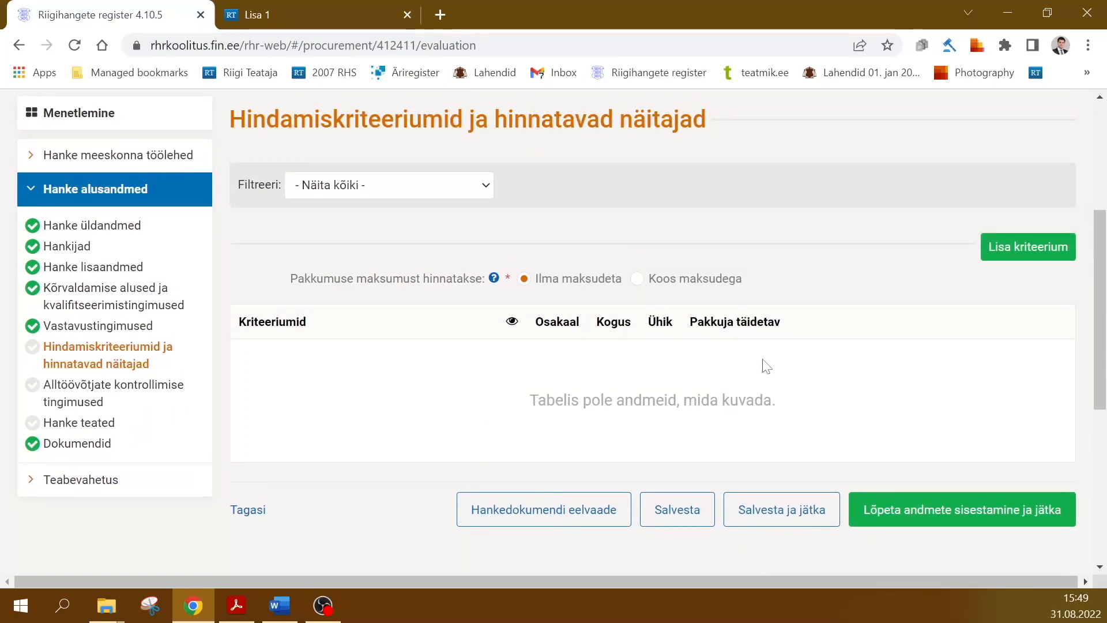
{"action": "left_click", "coordinate": [1015, 248]}
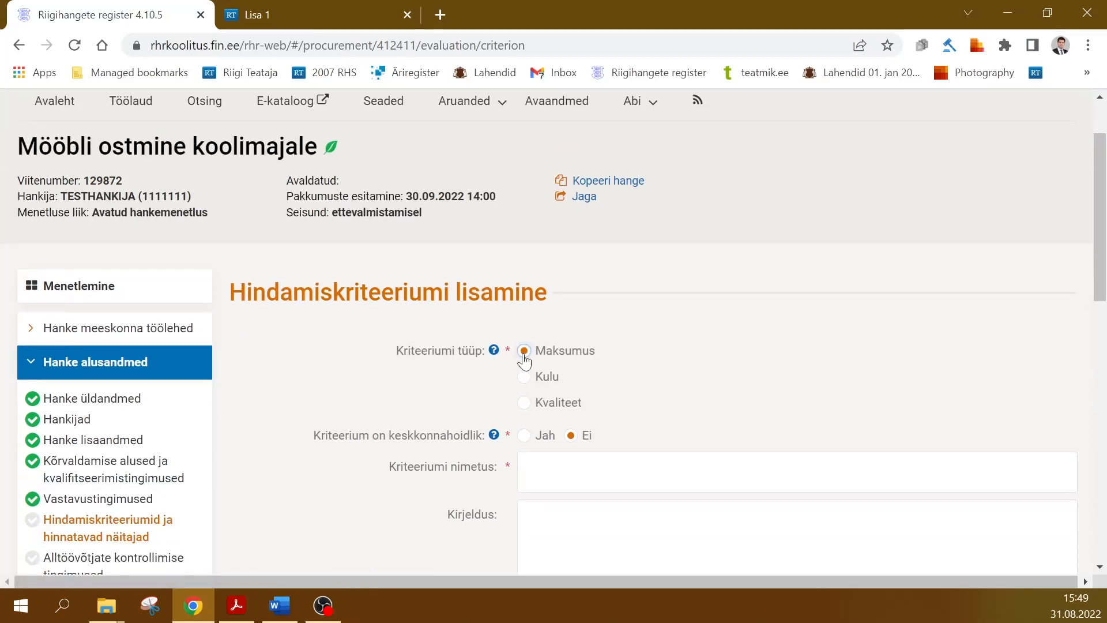
{"action": "scroll", "coordinate": [524, 369], "scroll_direction": "down", "scroll_amount": 1}
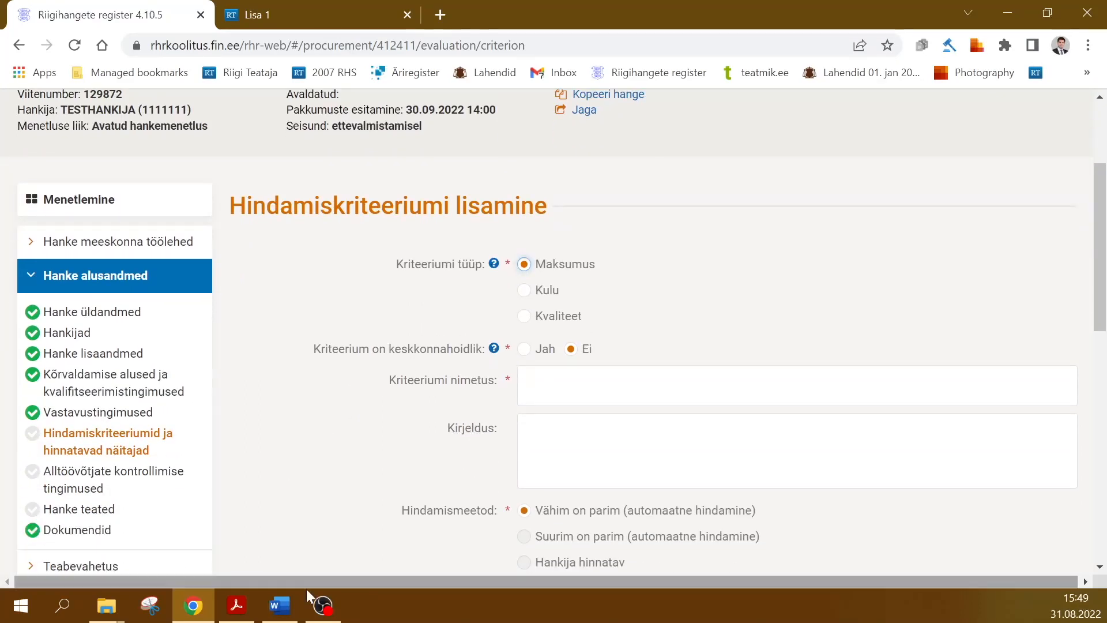
- Switch to the Word procurement document and copy the criterion title "Pakkumuse kogumaksumus" from clause 8.1.1
{"action": "left_click", "coordinate": [280, 605]}
{"action": "scroll", "coordinate": [369, 455], "scroll_direction": "down", "scroll_amount": 2}
{"action": "scroll", "coordinate": [555, 363], "scroll_direction": "down", "scroll_amount": 15}
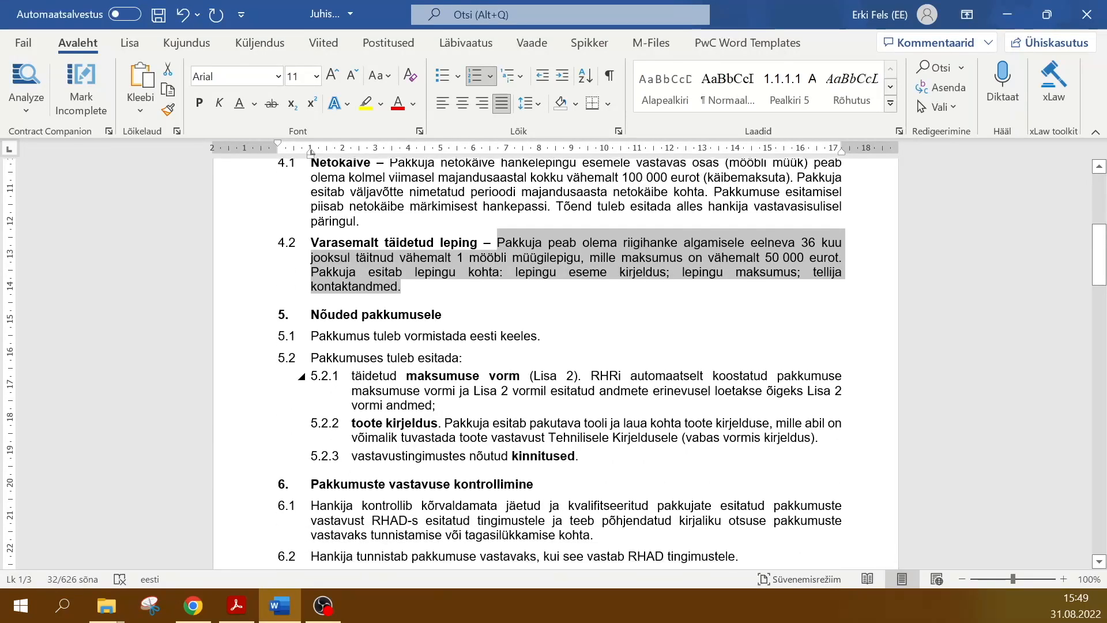
{"action": "scroll", "coordinate": [556, 363], "scroll_direction": "down", "scroll_amount": 4}
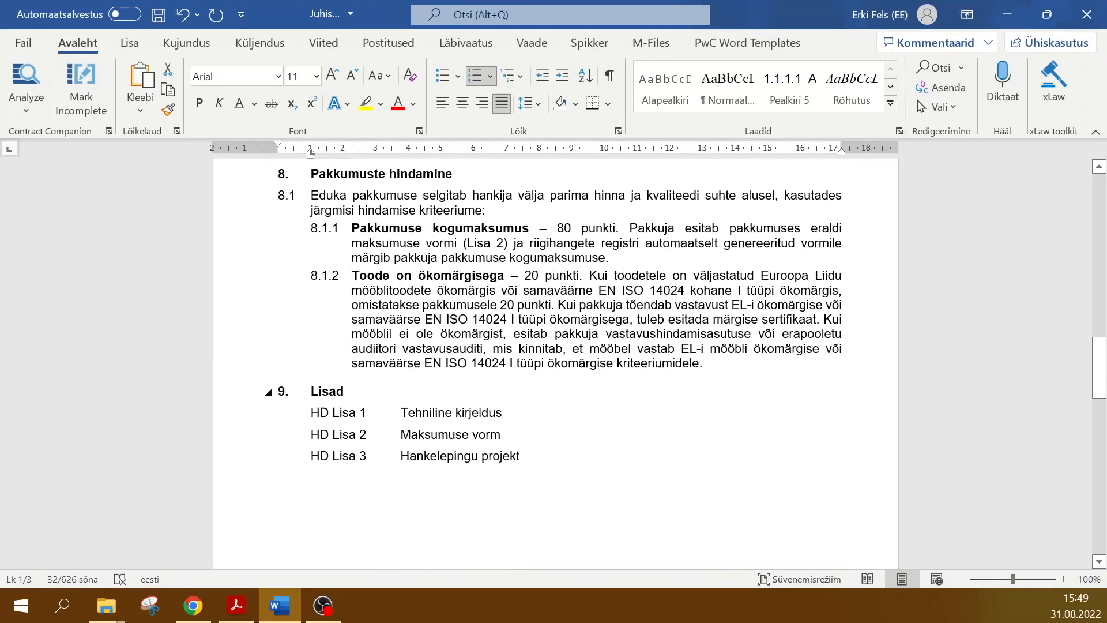
{"action": "left_click_drag", "start_coordinate": [351, 226], "coordinate": [527, 227]}
{"action": "right_click", "coordinate": [524, 224]}
{"action": "left_click", "coordinate": [570, 264]}
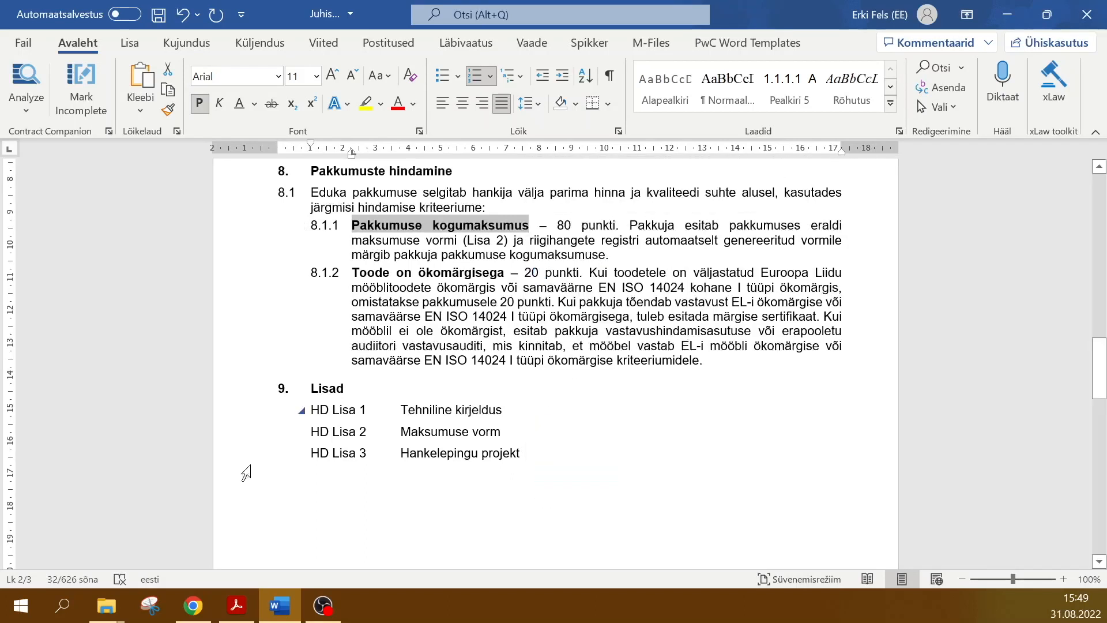
- Back in the register, paste "Pakkumuse kogumaksumus" as the criterion name and remove the clause number 8.1.1 before it
{"action": "left_click", "coordinate": [193, 606]}
{"action": "left_click", "coordinate": [600, 385]}
{"action": "key", "text": "ctrl+v"}
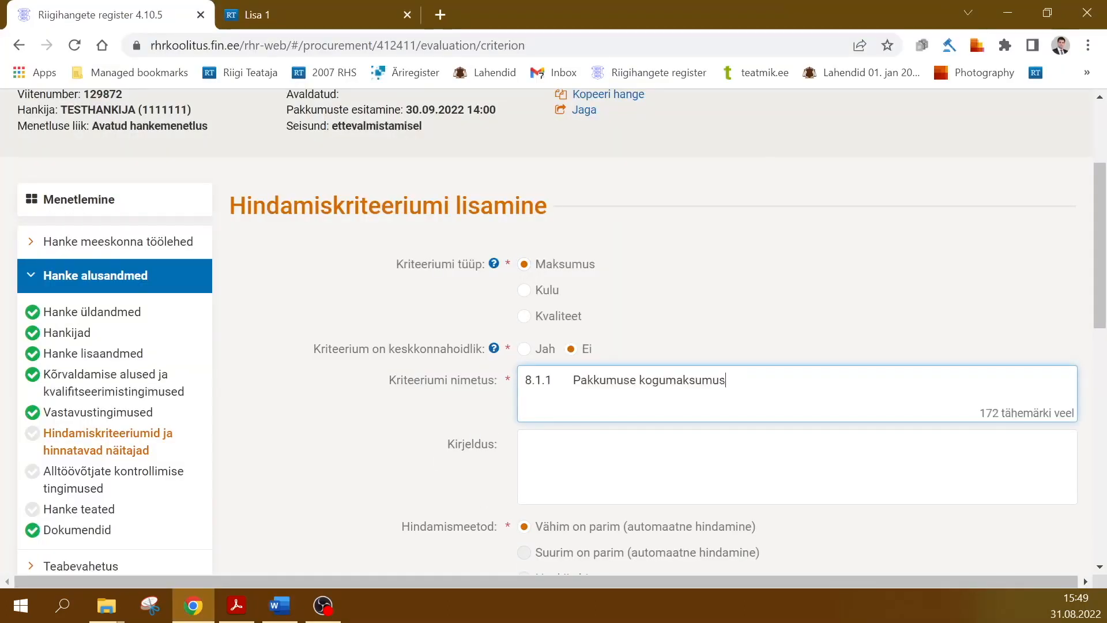
{"action": "left_click_drag", "start_coordinate": [573, 379], "coordinate": [499, 372]}
{"action": "key", "text": "BackSpace"}
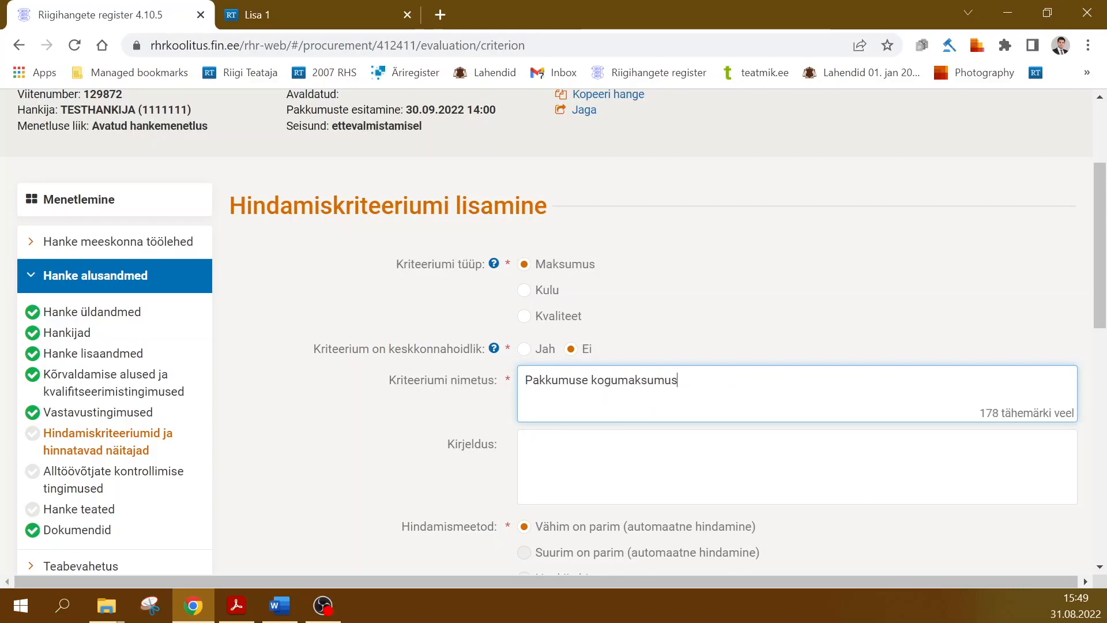
- Check the criterion's points in the Word document, set its weight (Osakaal) to 80 in the register and save the criterion
{"action": "scroll", "coordinate": [389, 433], "scroll_direction": "down", "scroll_amount": 1}
{"action": "left_click", "coordinate": [418, 374]}
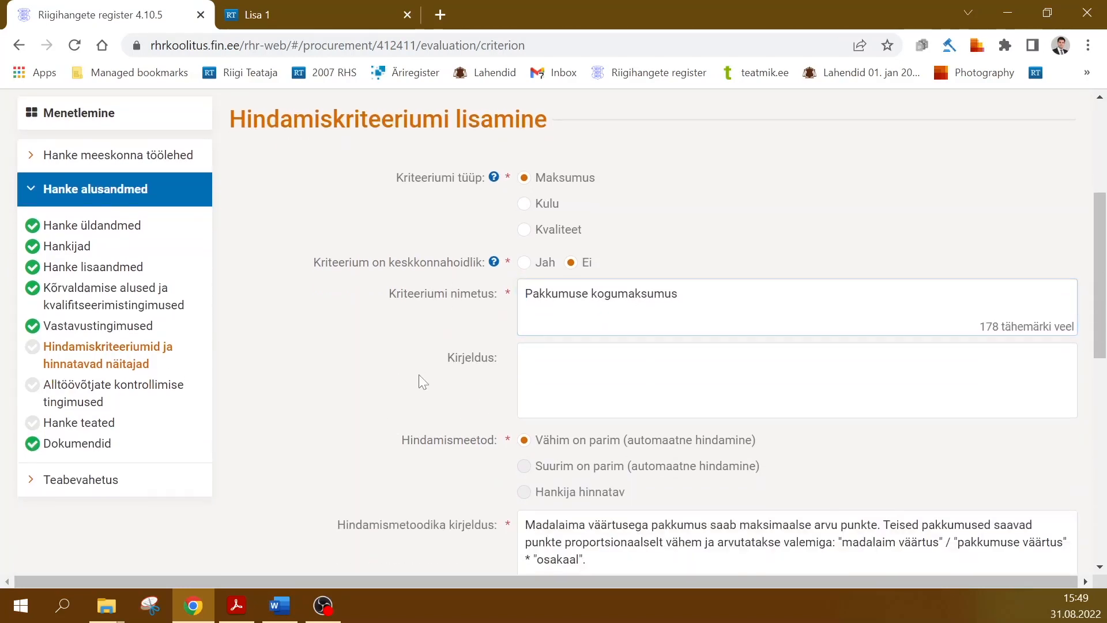
{"action": "scroll", "coordinate": [510, 424], "scroll_direction": "down", "scroll_amount": 1}
{"action": "scroll", "coordinate": [546, 392], "scroll_direction": "down", "scroll_amount": 2}
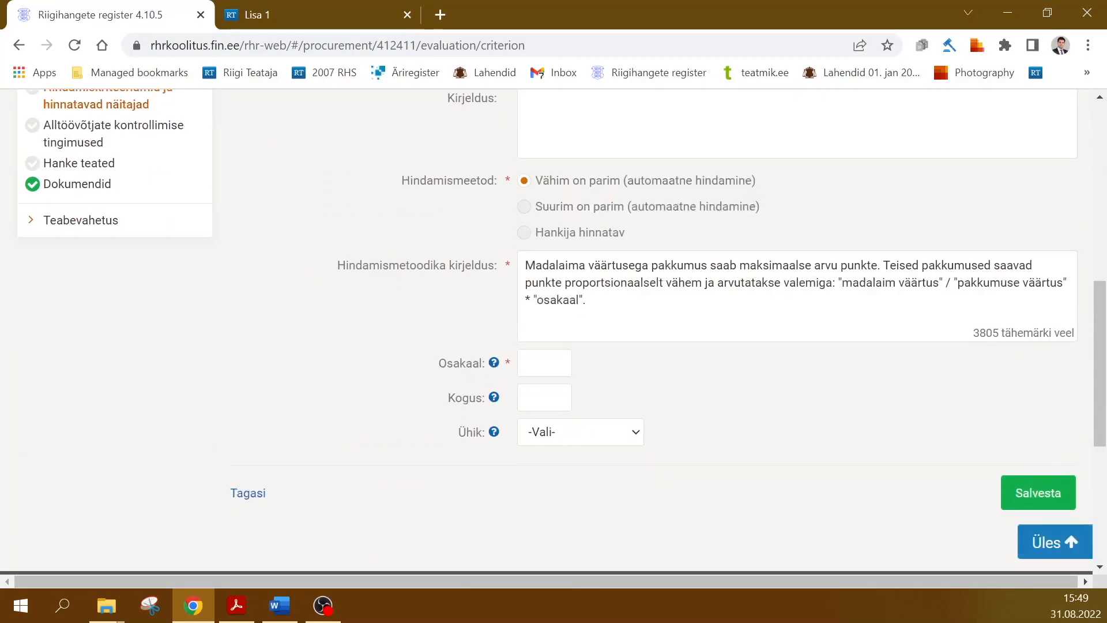
{"action": "left_click", "coordinate": [544, 363]}
{"action": "key", "text": "alt+Tab"}
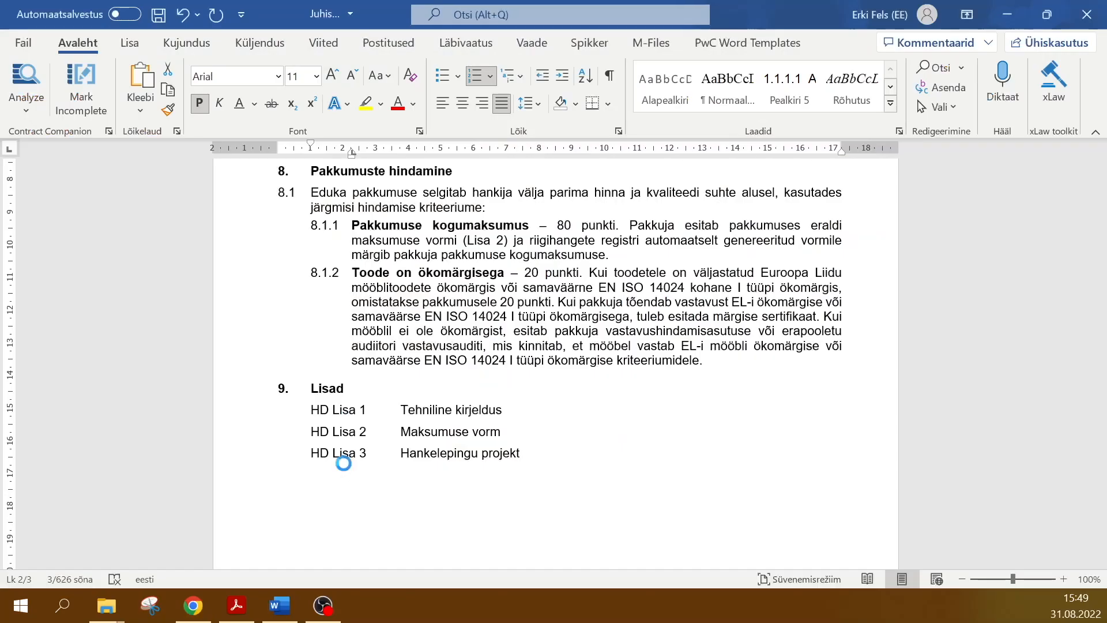
{"action": "key", "text": "alt+Tab"}
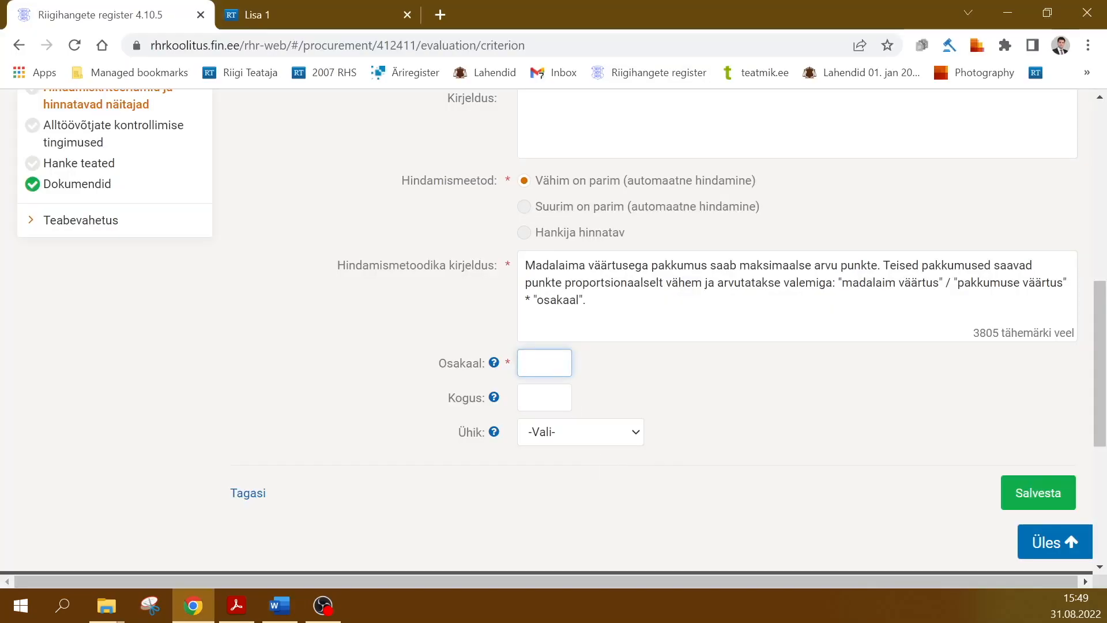
{"action": "left_click", "coordinate": [544, 363]}
{"action": "left_click", "coordinate": [555, 430]}
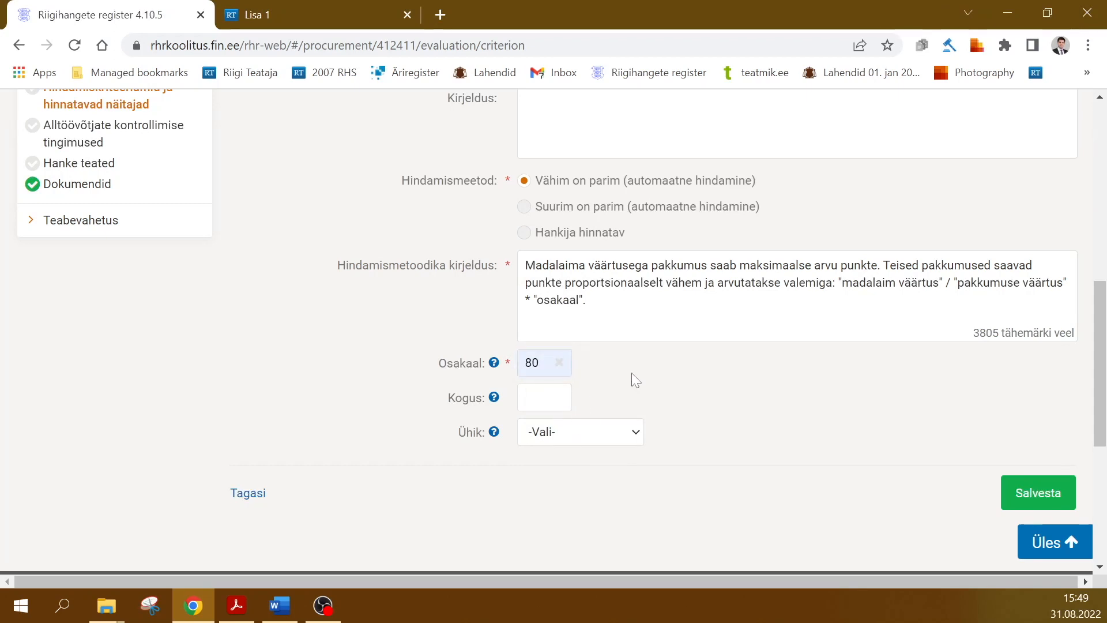
{"action": "left_click", "coordinate": [1013, 499]}
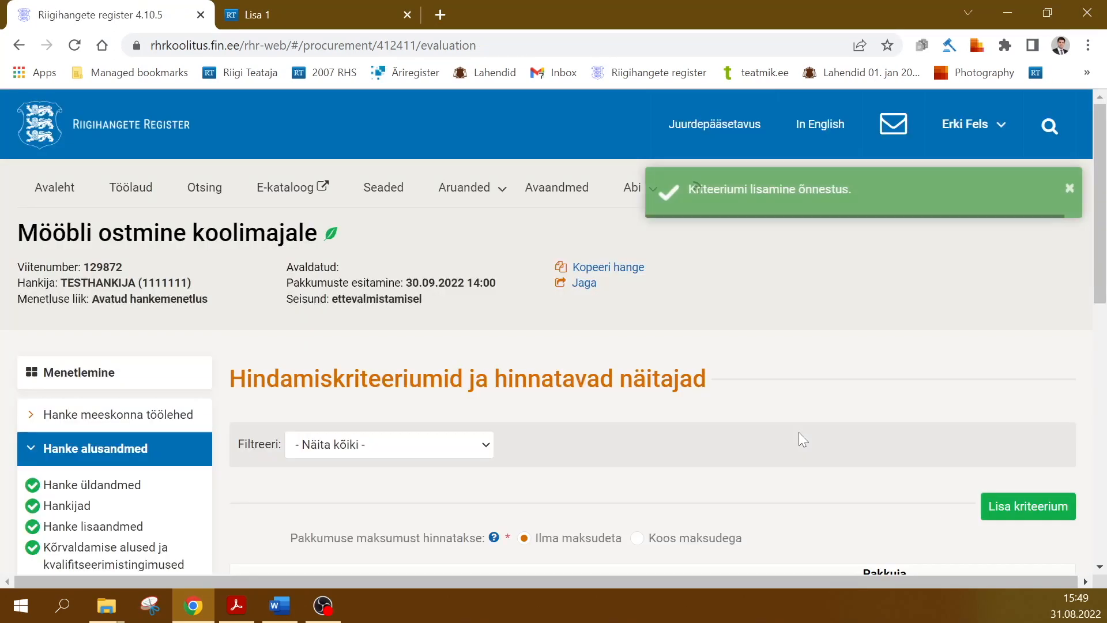
- Review the saved price criterion in the evaluation criteria list and start adding another evaluation criterion
{"action": "scroll", "coordinate": [760, 368], "scroll_direction": "down", "scroll_amount": 3}
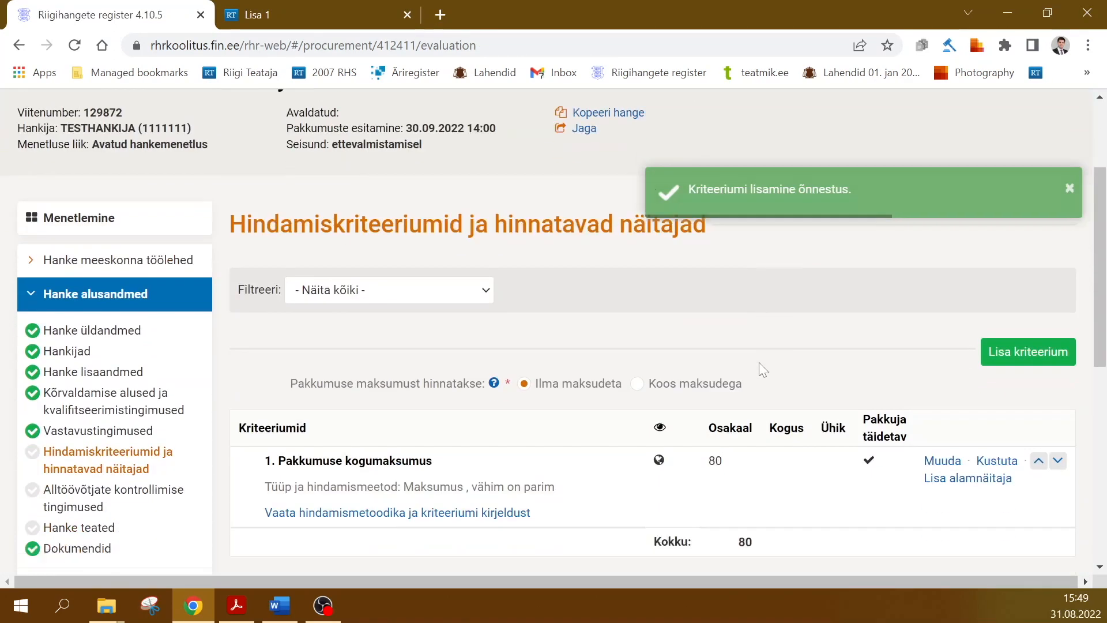
{"action": "scroll", "coordinate": [552, 400], "scroll_direction": "down", "scroll_amount": 2}
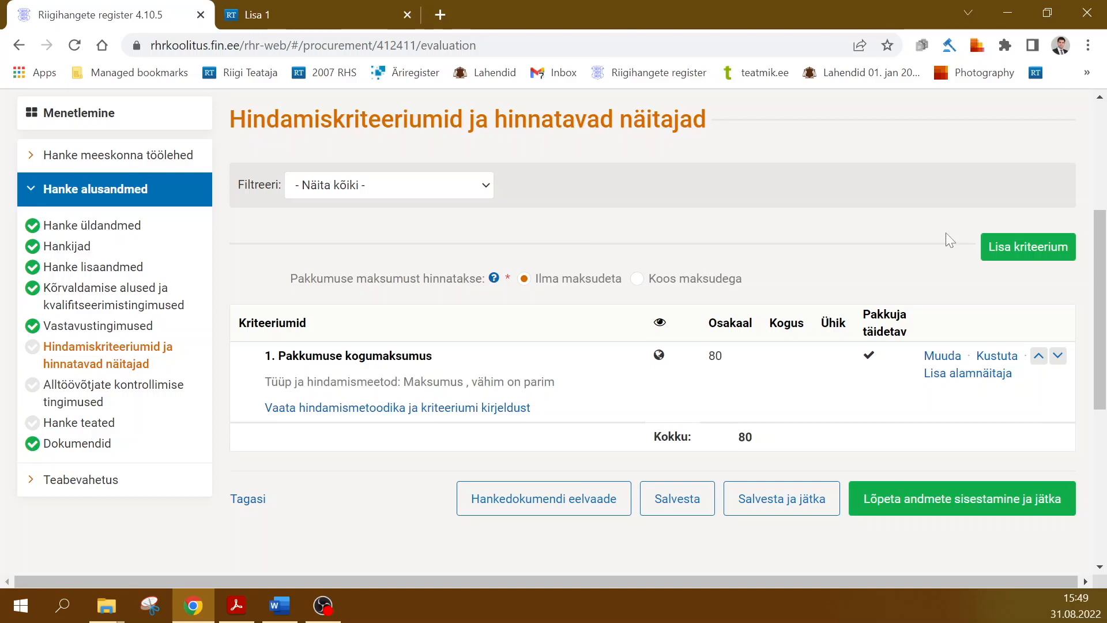
{"action": "left_click", "coordinate": [996, 253]}
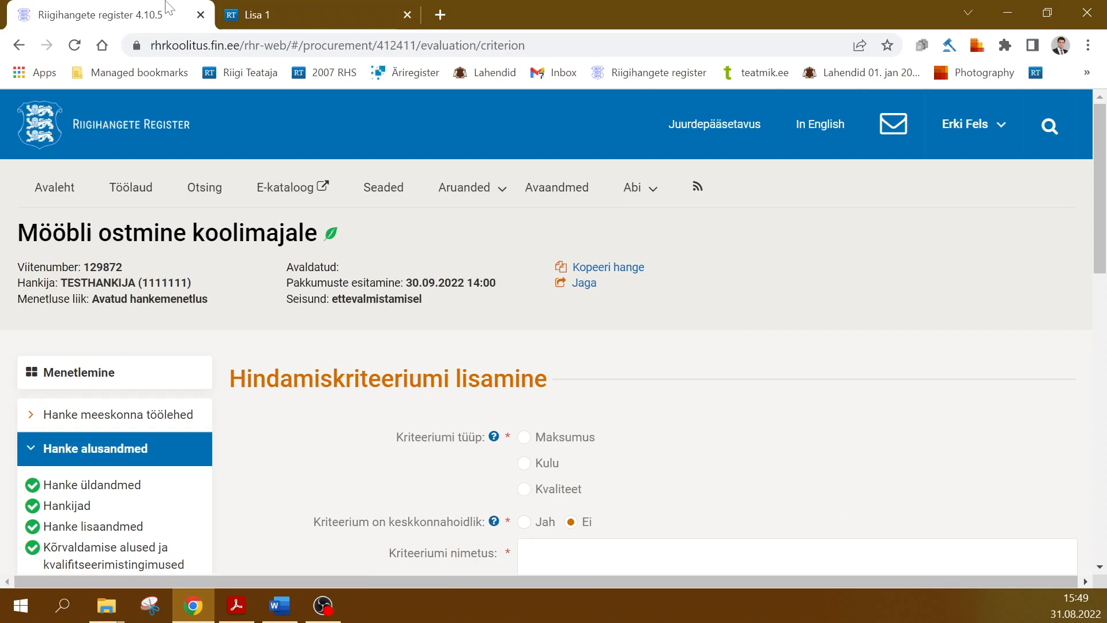
- Look through the optional environmental criteria for furniture in section 2 of the Lisa 1 regulation annex
{"action": "left_click", "coordinate": [254, 15]}
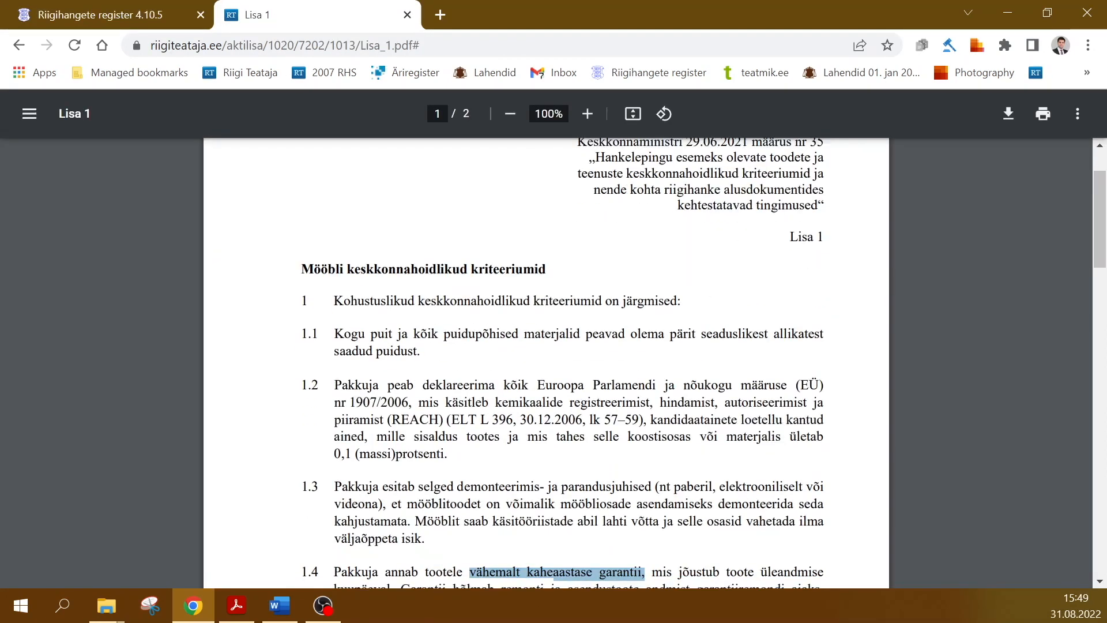
{"action": "scroll", "coordinate": [546, 363], "scroll_direction": "down", "scroll_amount": 5}
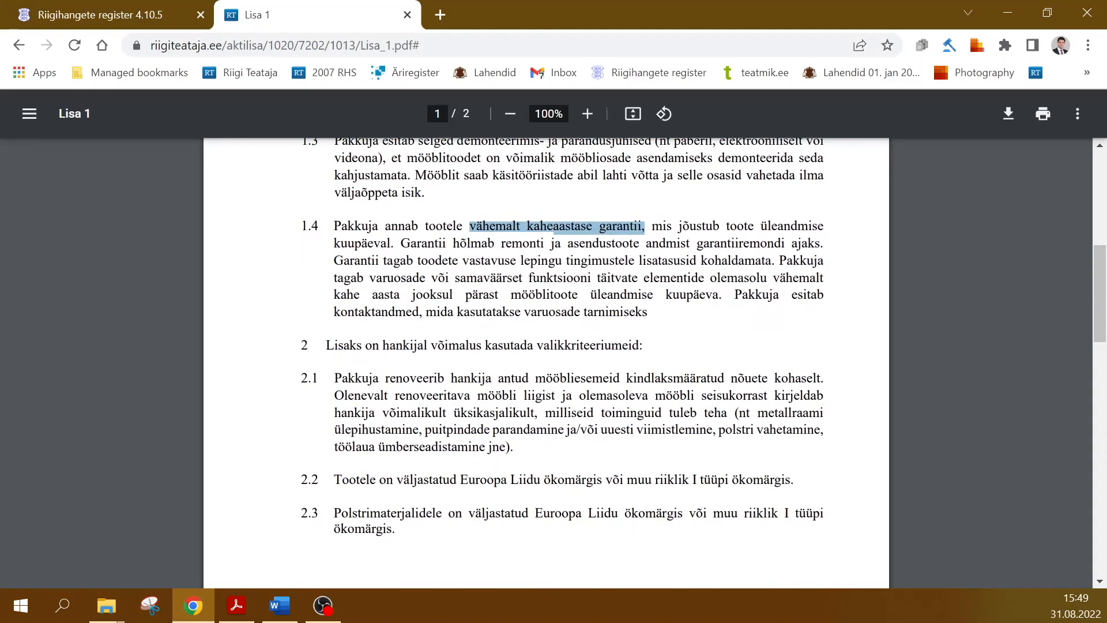
{"action": "left_click_drag", "start_coordinate": [334, 345], "coordinate": [640, 344]}
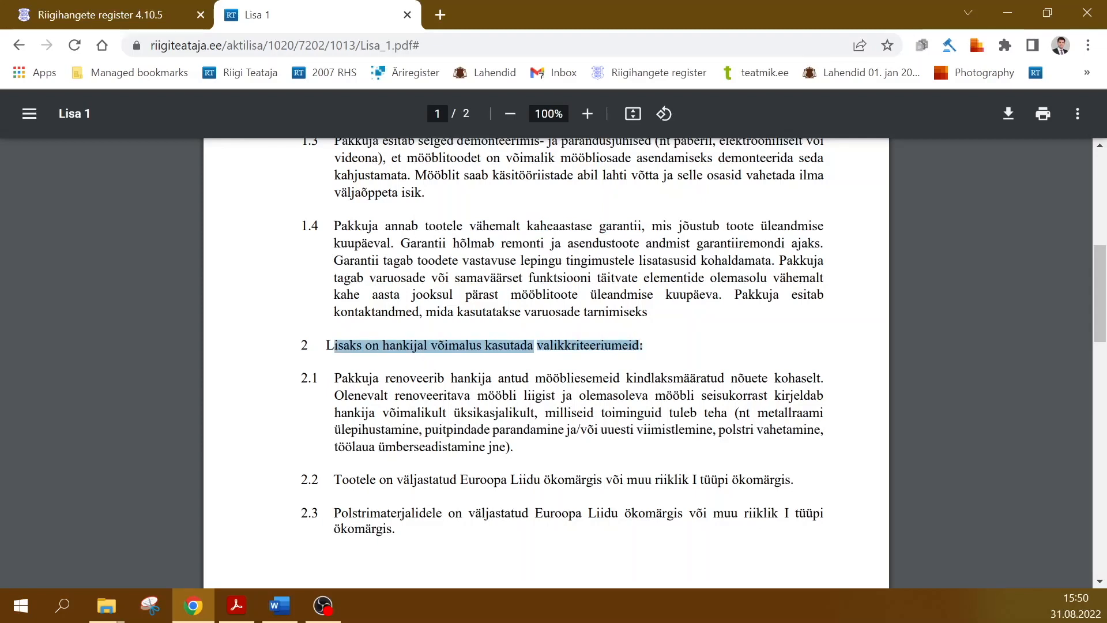
{"action": "scroll", "coordinate": [546, 363], "scroll_direction": "down", "scroll_amount": 3}
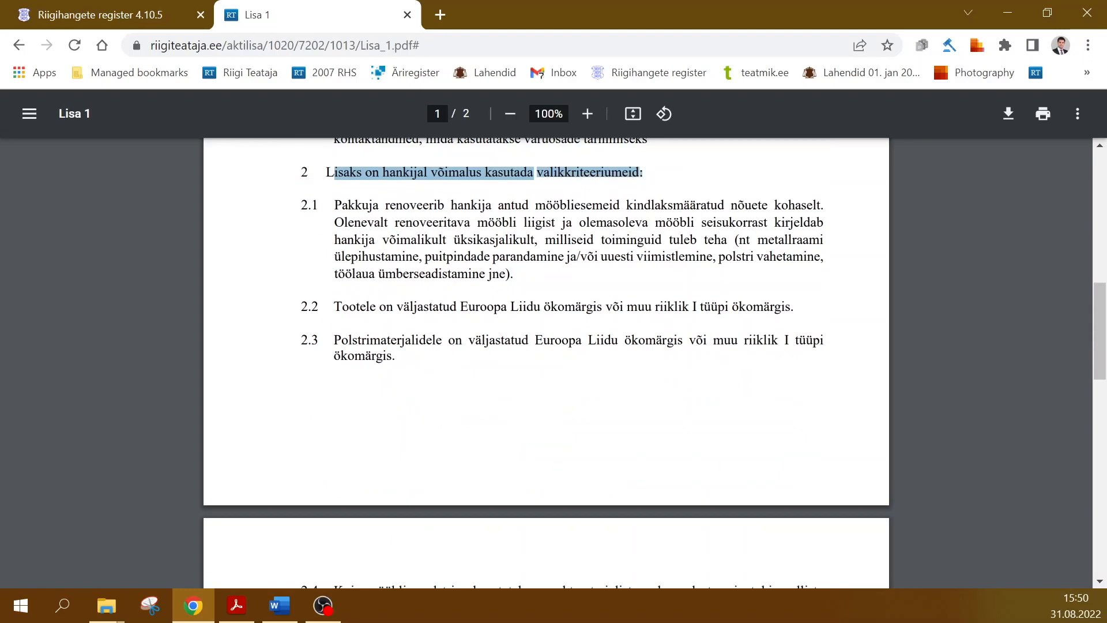
{"action": "scroll", "coordinate": [396, 224], "scroll_direction": "down", "scroll_amount": 15}
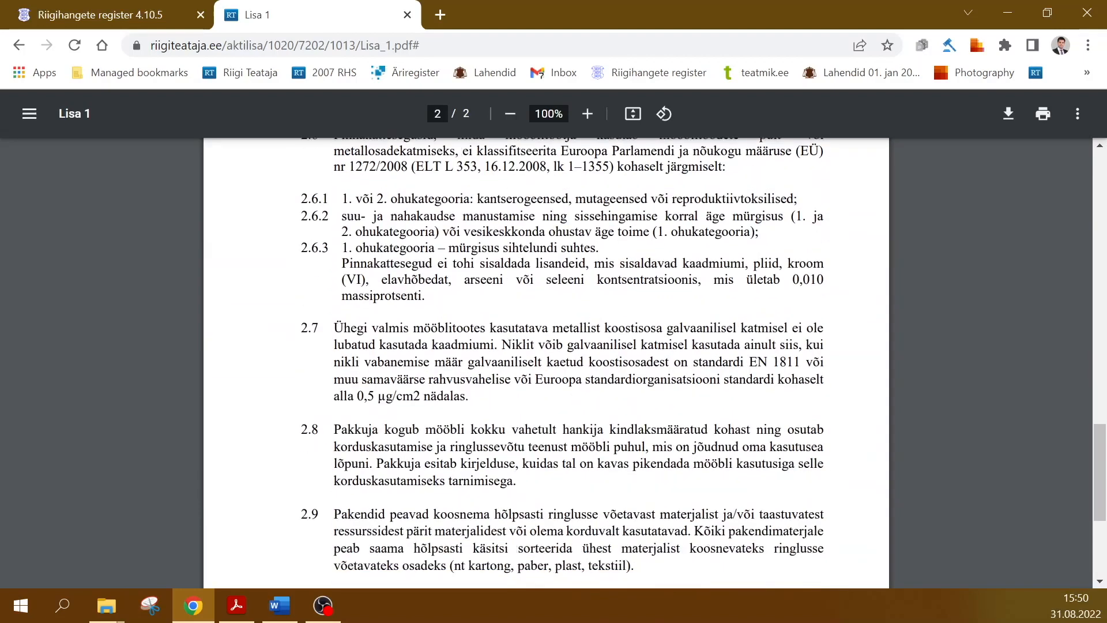
{"action": "scroll", "coordinate": [391, 380], "scroll_direction": "up", "scroll_amount": 9}
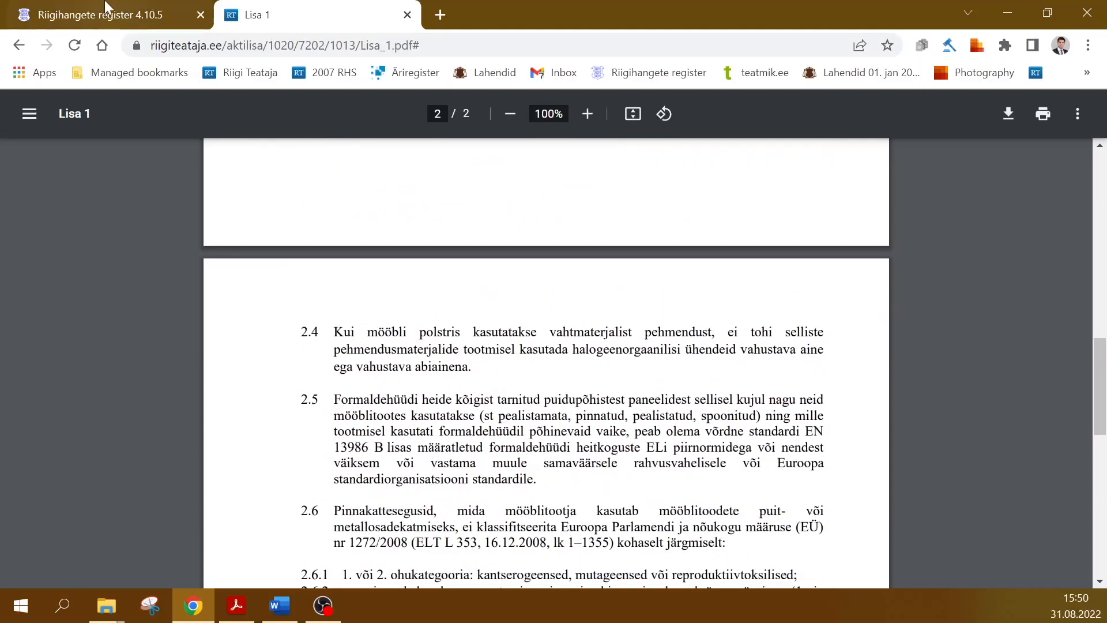
- Return to the new evaluation criterion form in the register and activate the criterion name field (Kriteeriumi nimetus)
{"action": "left_click", "coordinate": [110, 13]}
{"action": "scroll", "coordinate": [534, 347], "scroll_direction": "down", "scroll_amount": 1}
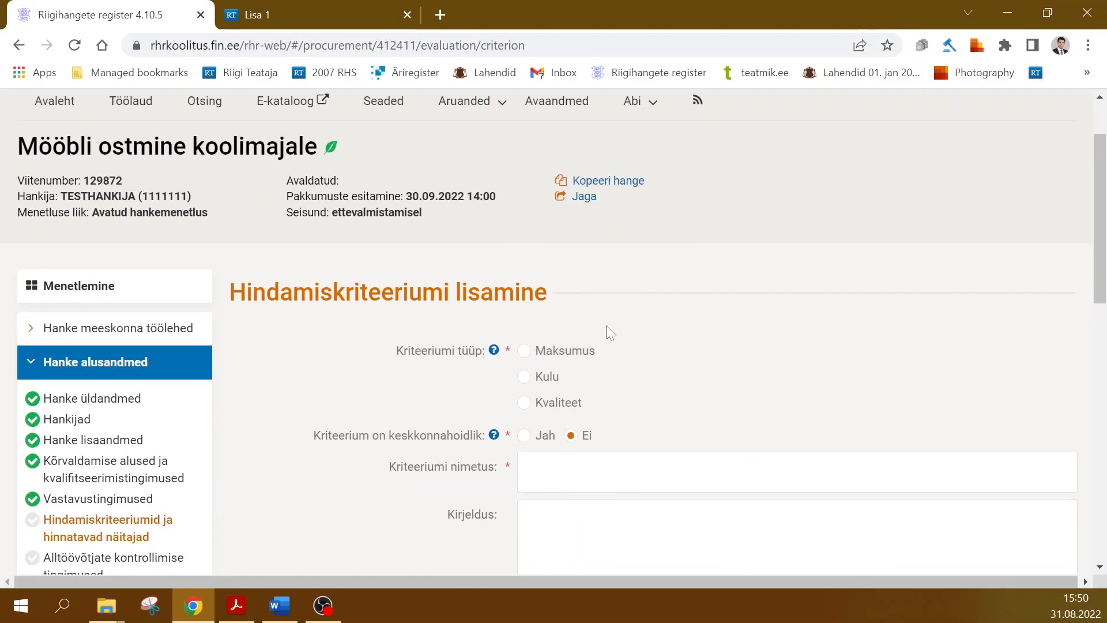
{"action": "scroll", "coordinate": [558, 310], "scroll_direction": "down", "scroll_amount": 2}
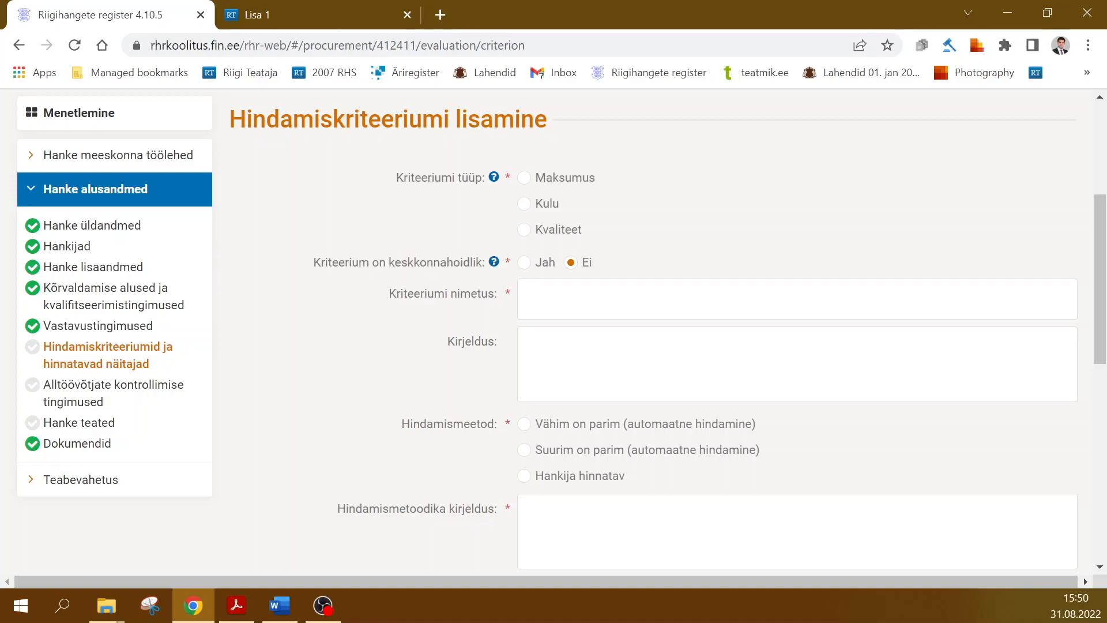
{"action": "left_click", "coordinate": [525, 293]}
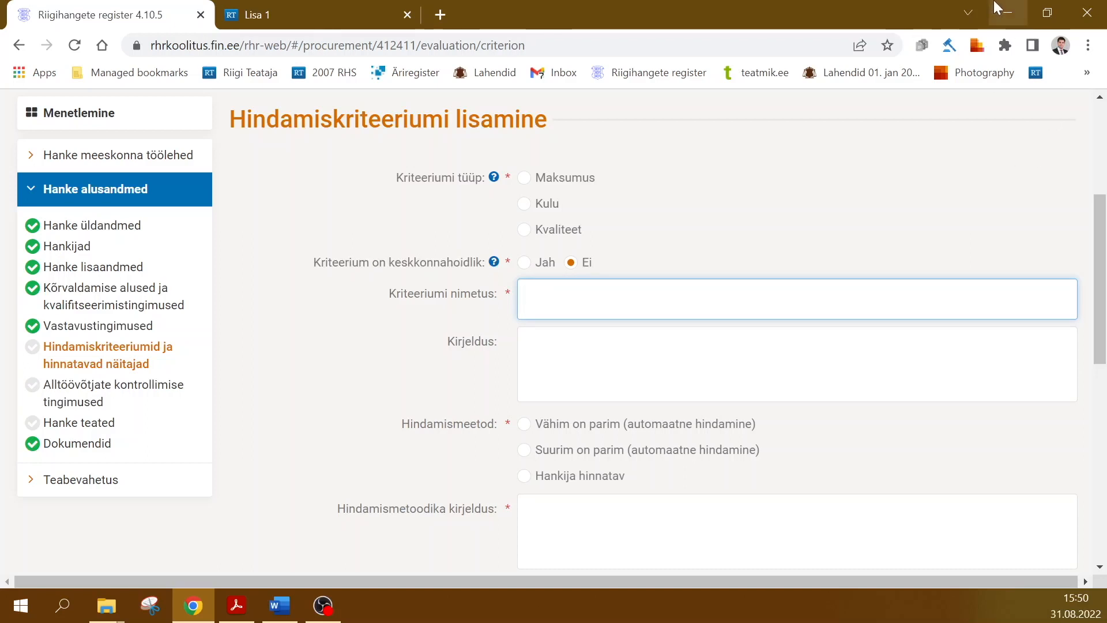
- Switch to the regulation no. 35 guide in Acrobat Reader and examine the explanation and sample compliance condition for Lisa 1 p 1.1
{"action": "mouse_move", "coordinate": [236, 611]}
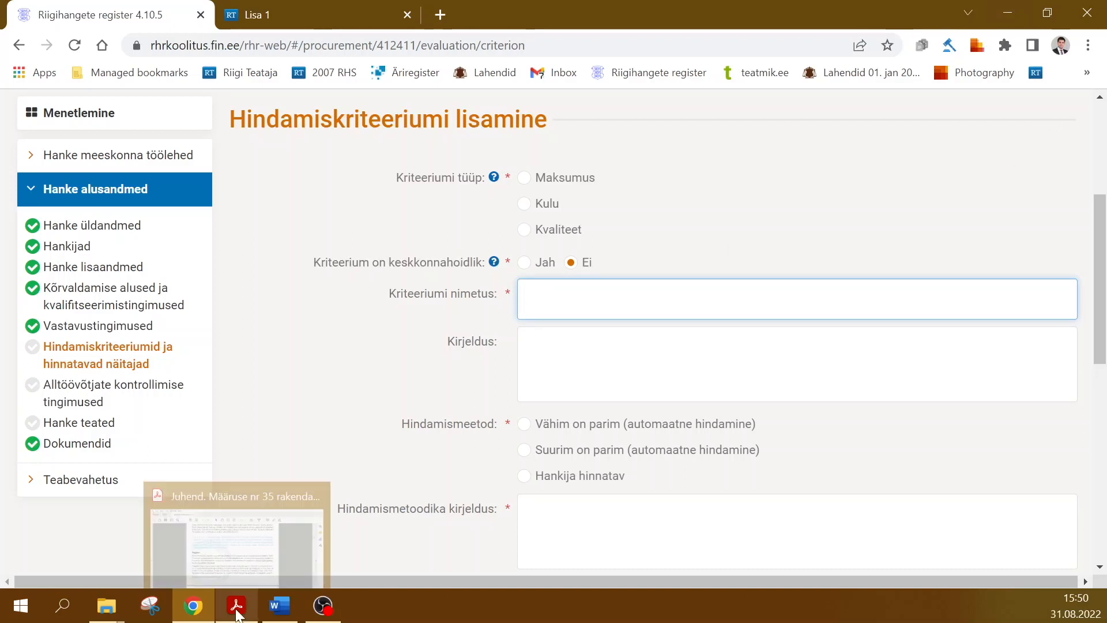
{"action": "left_click", "coordinate": [236, 536]}
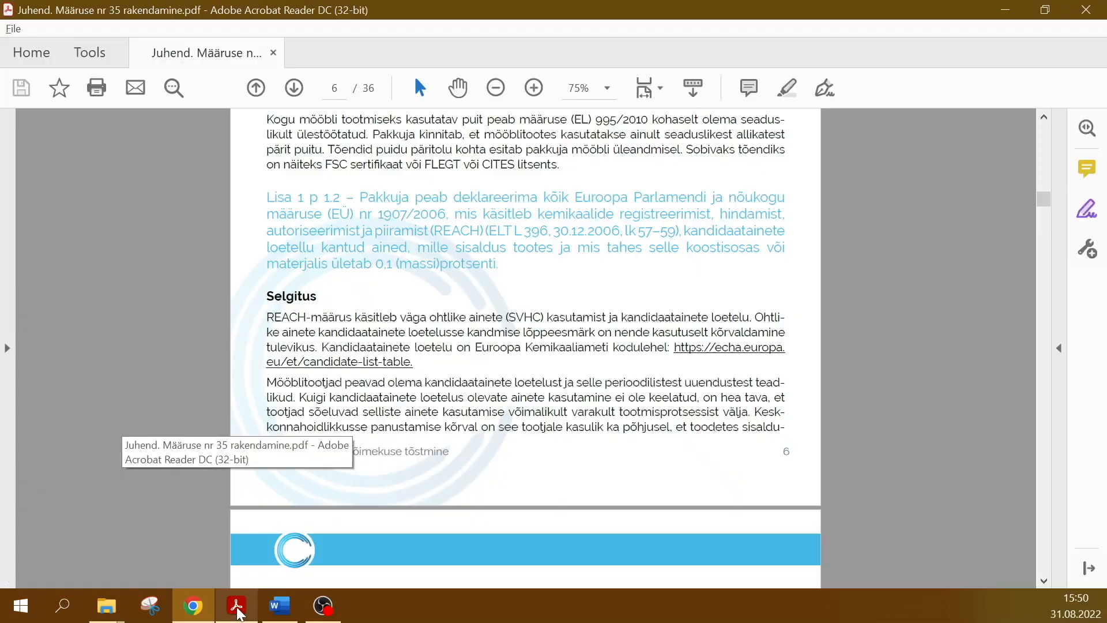
{"action": "scroll", "coordinate": [625, 339], "scroll_direction": "up", "scroll_amount": 10}
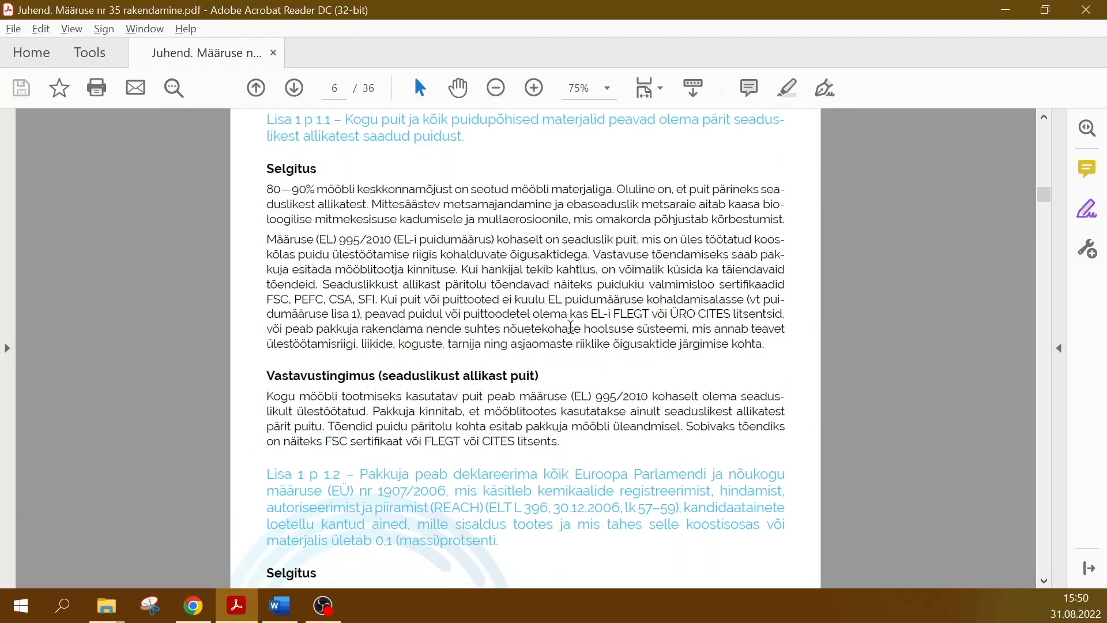
{"action": "left_click_drag", "start_coordinate": [269, 206], "coordinate": [621, 253]}
{"action": "scroll", "coordinate": [224, 542], "scroll_direction": "down", "scroll_amount": 2}
{"action": "left_click_drag", "start_coordinate": [267, 279], "coordinate": [459, 387]}
{"action": "scroll", "coordinate": [459, 387], "scroll_direction": "down", "scroll_amount": 4}
{"action": "left_click_drag", "start_coordinate": [266, 375], "coordinate": [467, 447]}
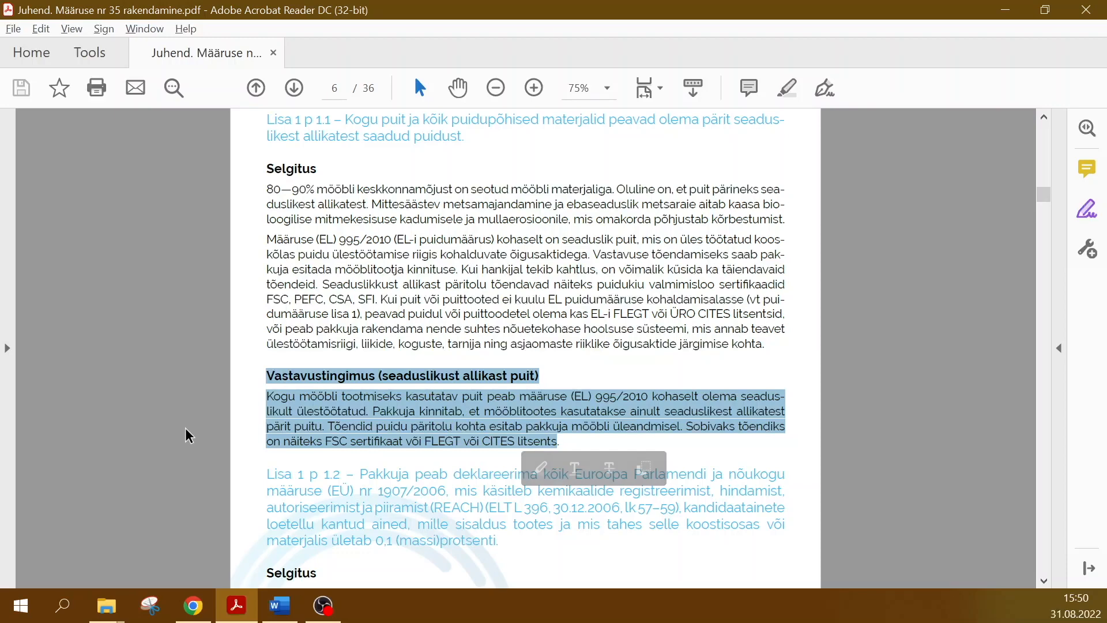
- Find the section "Mööbel – soovituslikud kriteeriumid" in the guide
{"action": "scroll", "coordinate": [185, 433], "scroll_direction": "down", "scroll_amount": 12}
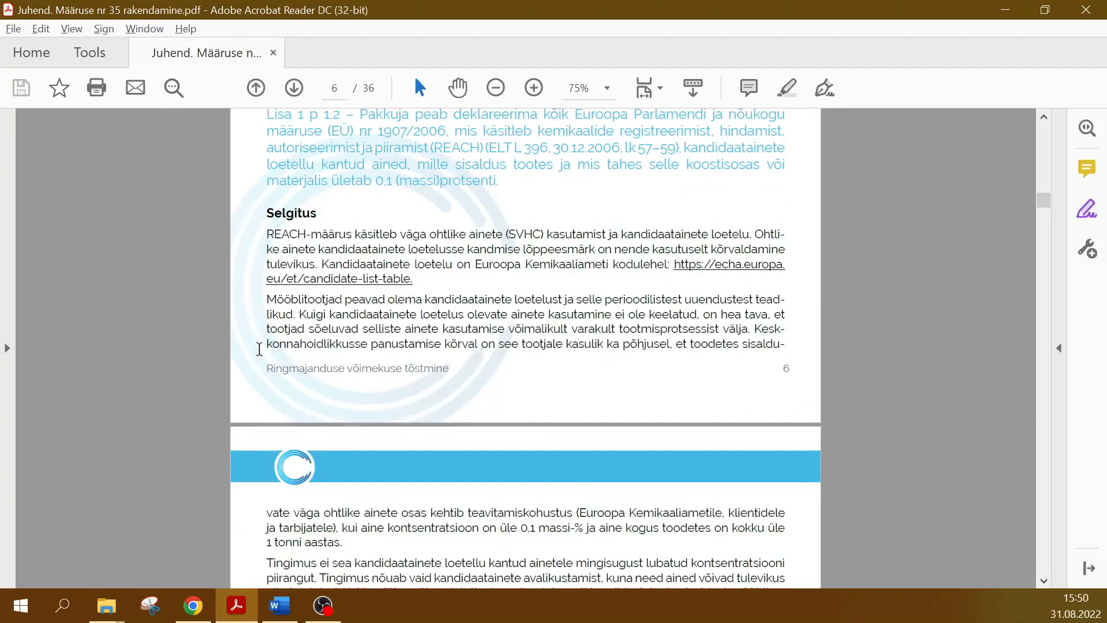
{"action": "scroll", "coordinate": [259, 346], "scroll_direction": "down", "scroll_amount": 13}
{"action": "scroll", "coordinate": [394, 336], "scroll_direction": "down", "scroll_amount": 20}
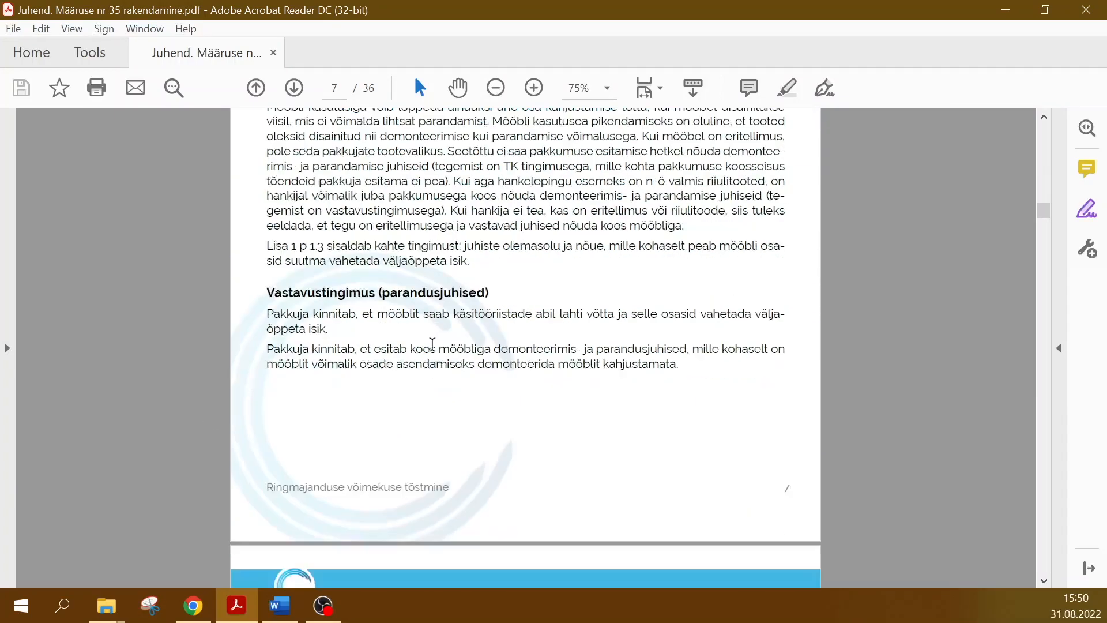
{"action": "scroll", "coordinate": [414, 367], "scroll_direction": "down", "scroll_amount": 10}
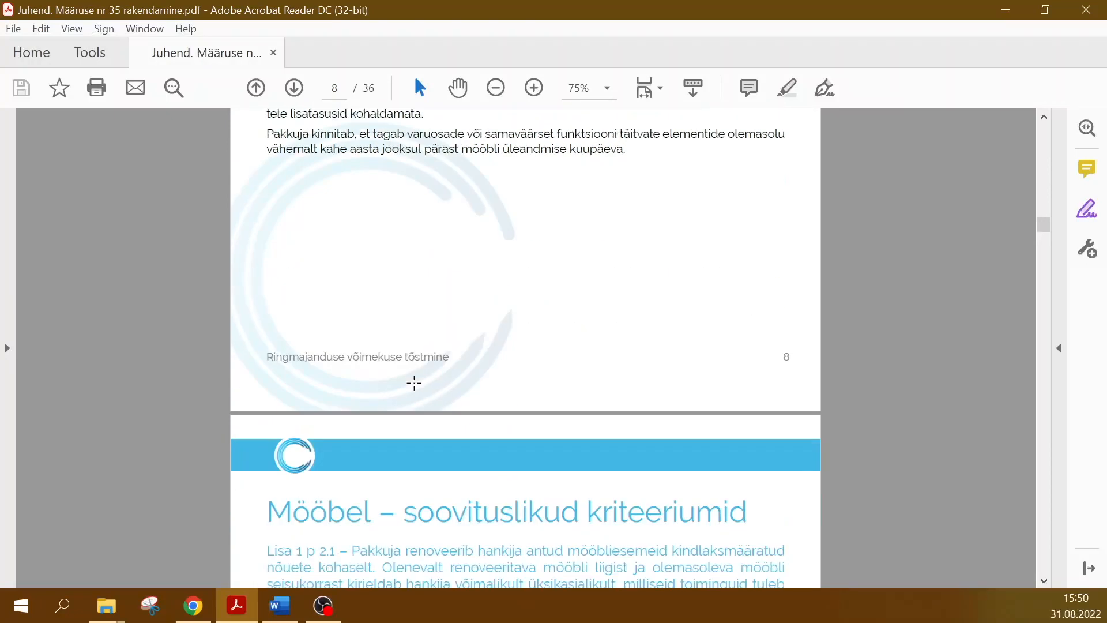
{"action": "left_click_drag", "start_coordinate": [405, 471], "coordinate": [748, 473]}
{"action": "scroll", "coordinate": [531, 483], "scroll_direction": "down", "scroll_amount": 4}
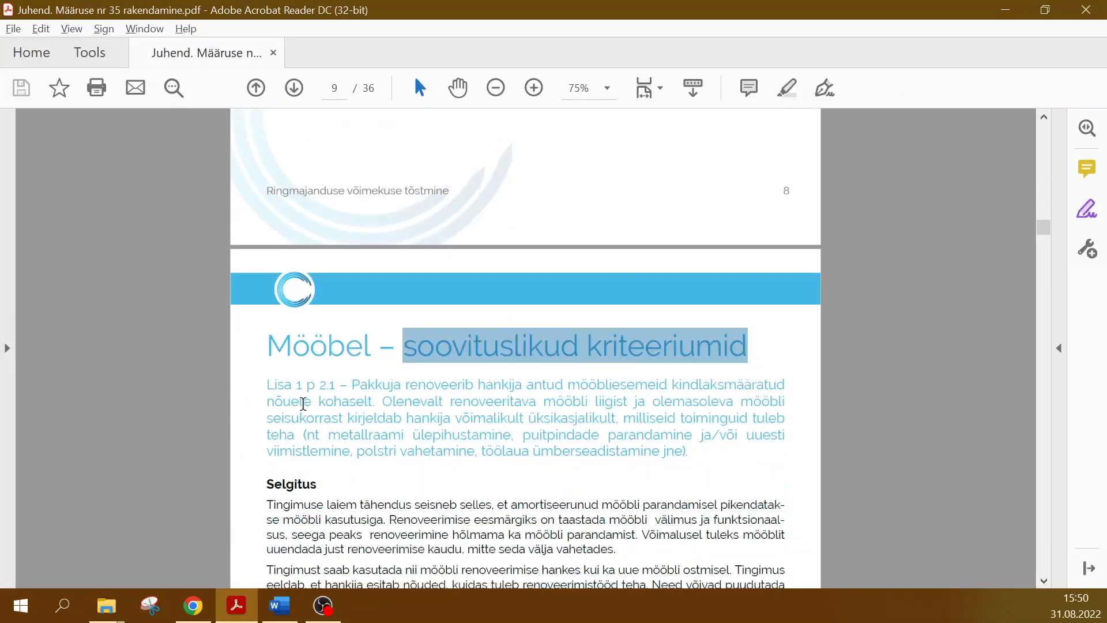
- Examine the guide's explanation, compliance condition and alternative evaluation criteria for the furniture eco-label under Lisa 1 p 2.2
{"action": "scroll", "coordinate": [300, 401], "scroll_direction": "down", "scroll_amount": 4}
{"action": "scroll", "coordinate": [366, 427], "scroll_direction": "down", "scroll_amount": 2}
{"action": "scroll", "coordinate": [369, 428], "scroll_direction": "down", "scroll_amount": 16}
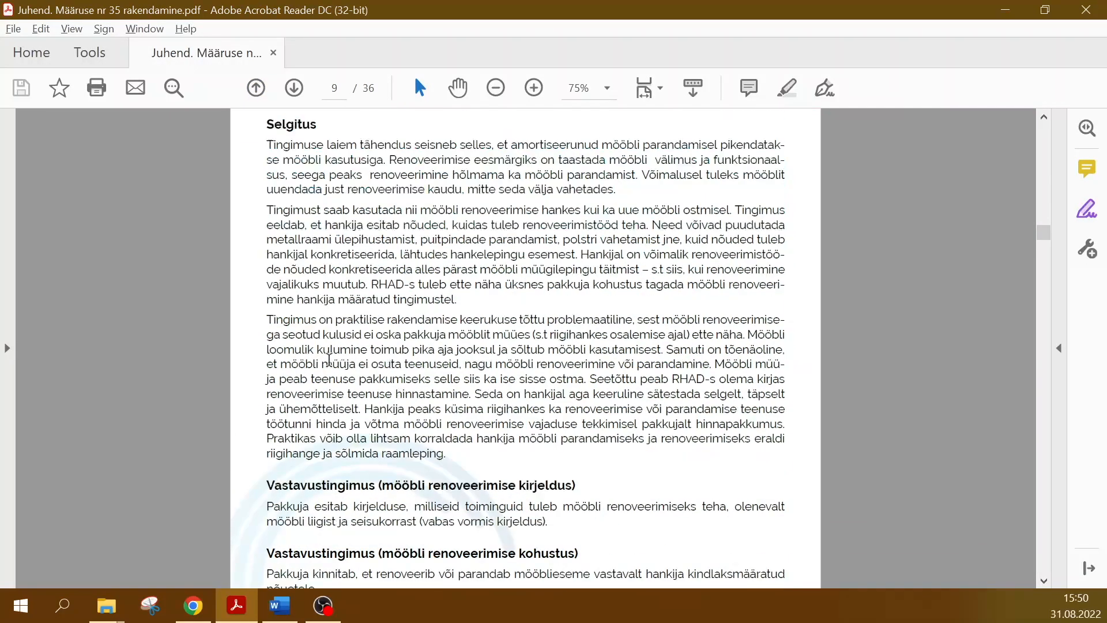
{"action": "scroll", "coordinate": [269, 375], "scroll_direction": "down", "scroll_amount": 9}
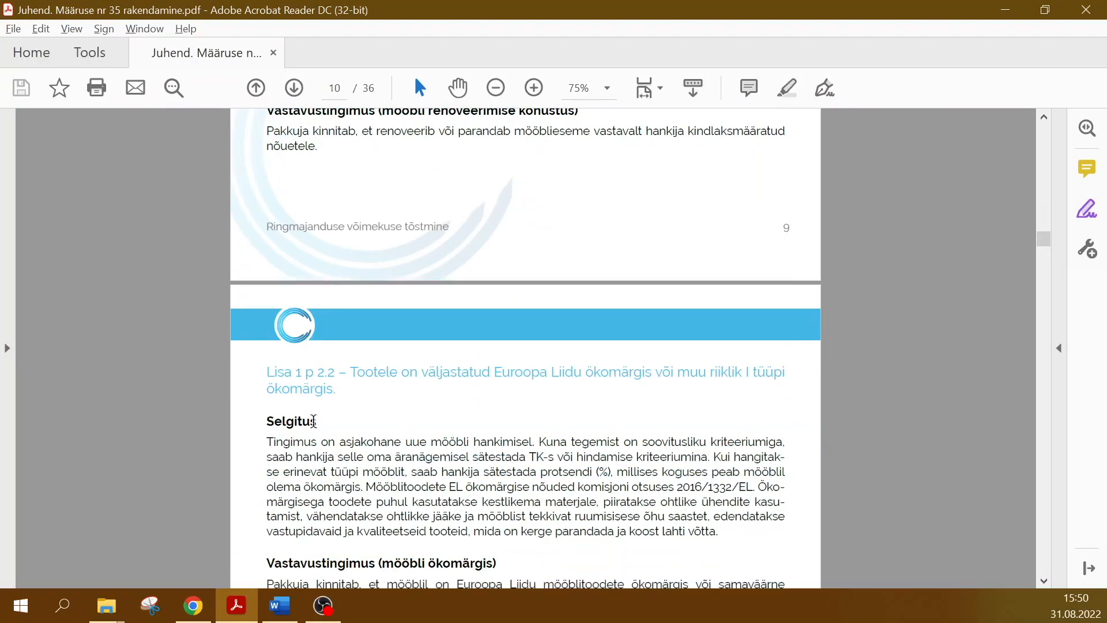
{"action": "left_click_drag", "start_coordinate": [292, 478], "coordinate": [378, 501]}
{"action": "scroll", "coordinate": [334, 495], "scroll_direction": "down", "scroll_amount": 5}
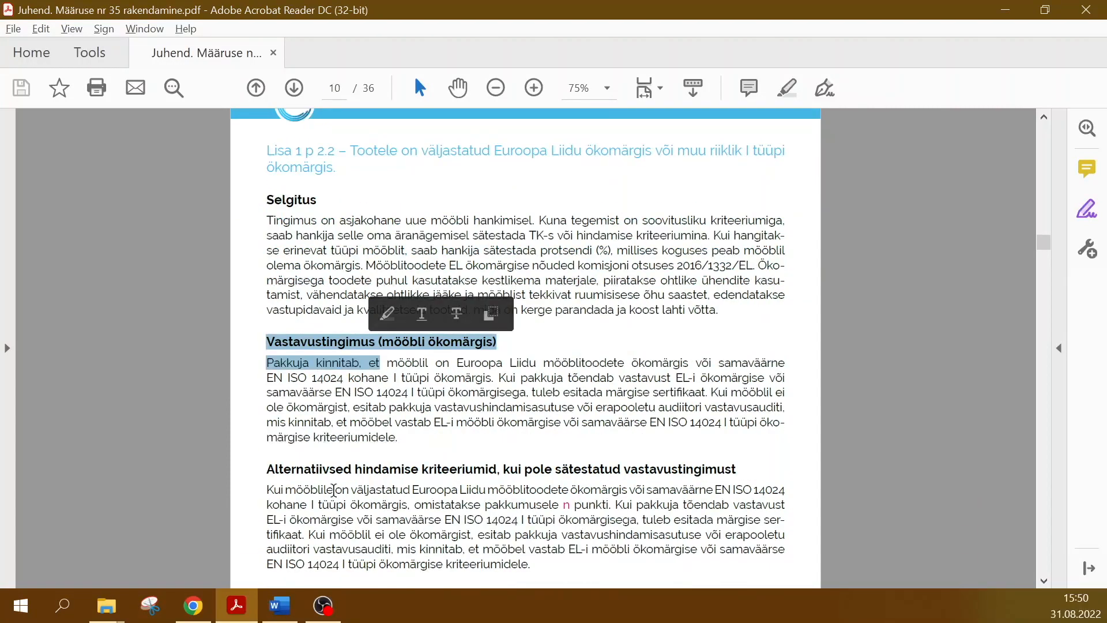
{"action": "scroll", "coordinate": [334, 472], "scroll_direction": "down", "scroll_amount": 5}
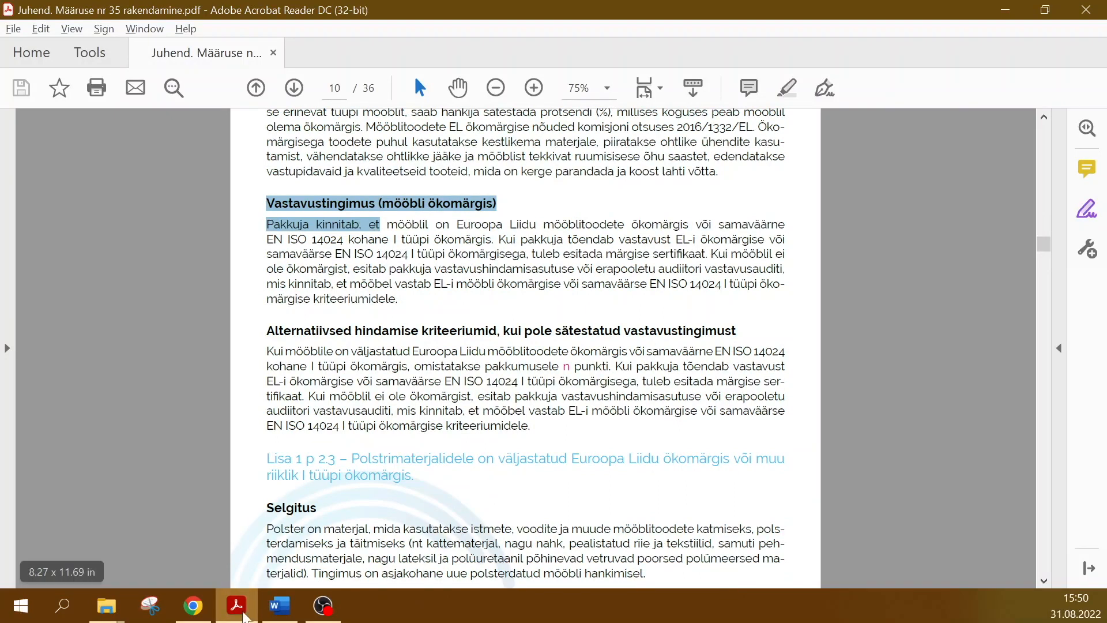
- Switch to the Word procurement document and copy the criterion title "Toode on ökomärgisega" from clause 8.1.2
{"action": "left_click", "coordinate": [279, 606]}
{"action": "scroll", "coordinate": [556, 357], "scroll_direction": "up", "scroll_amount": 1}
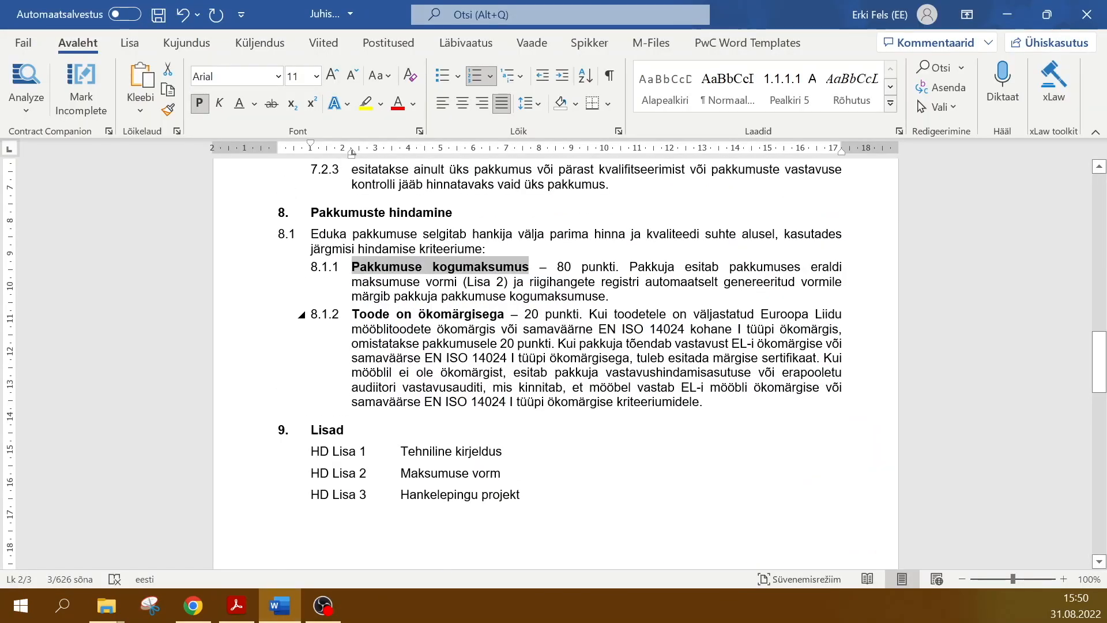
{"action": "left_click", "coordinate": [426, 314]}
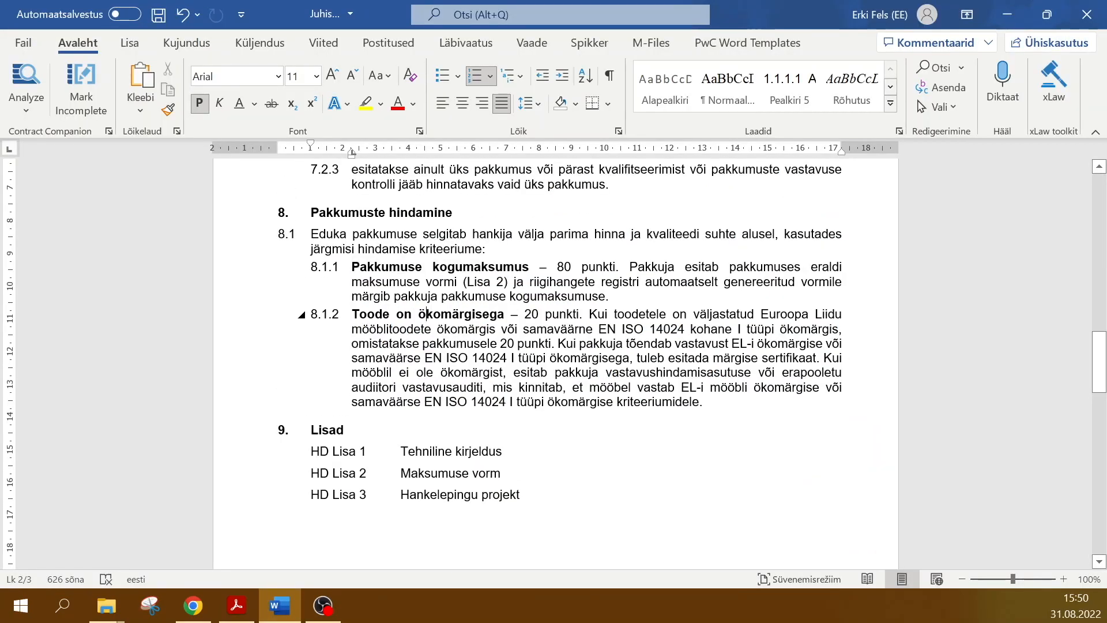
{"action": "left_click_drag", "start_coordinate": [352, 314], "coordinate": [507, 314]}
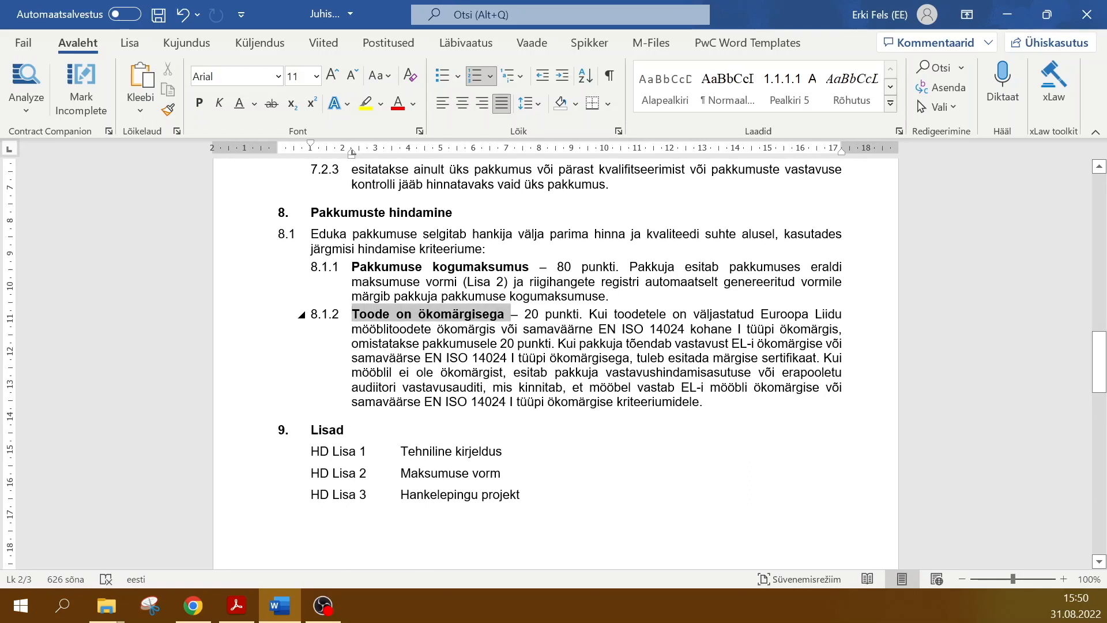
{"action": "right_click", "coordinate": [492, 316]}
{"action": "left_click", "coordinate": [536, 306]}
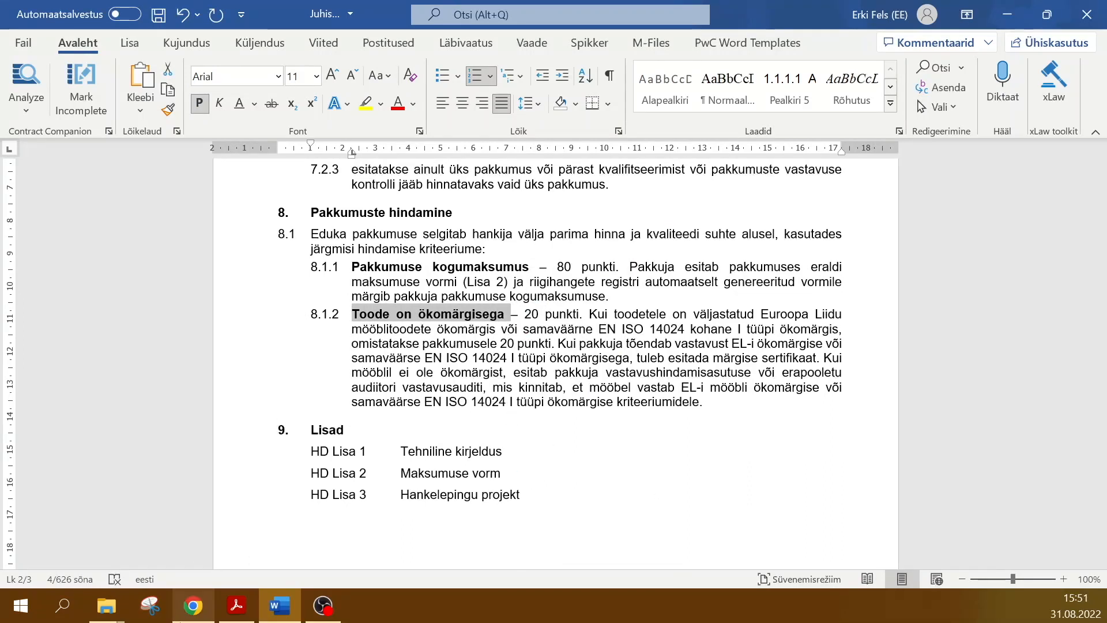
- Back in the register, paste "Toode on ökomärgisega" as the criterion name and remove the clause number before it
{"action": "left_click", "coordinate": [193, 606]}
{"action": "scroll", "coordinate": [627, 367], "scroll_direction": "up", "scroll_amount": 3}
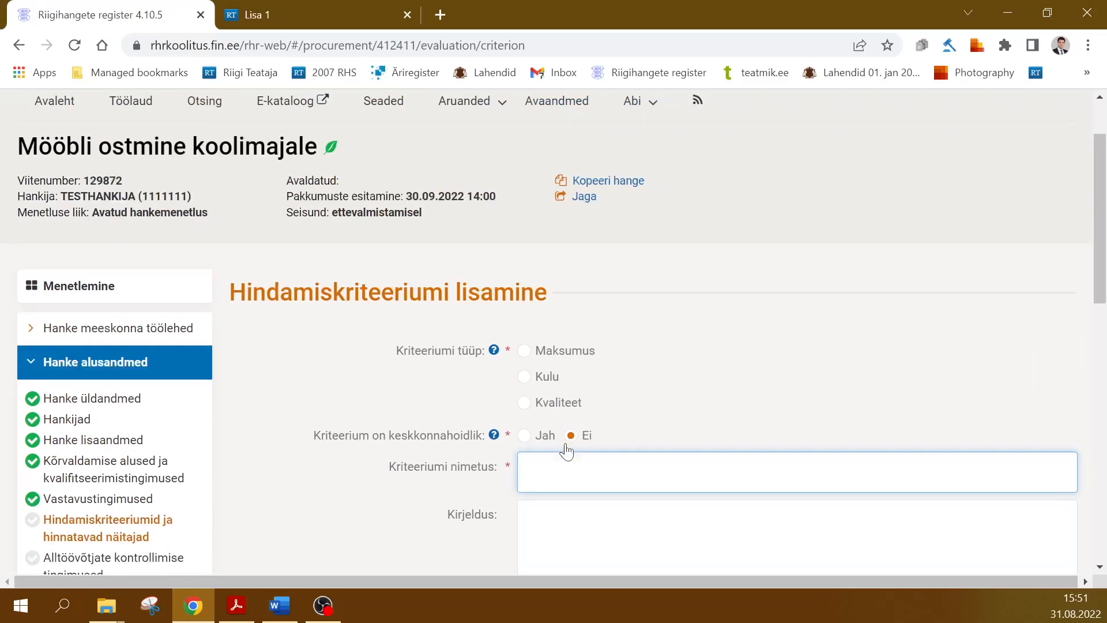
{"action": "key", "text": "ctrl+v"}
{"action": "key", "text": "Home"}
{"action": "key", "text": "ctrl+shift+Right"}
{"action": "key", "text": "Delete"}
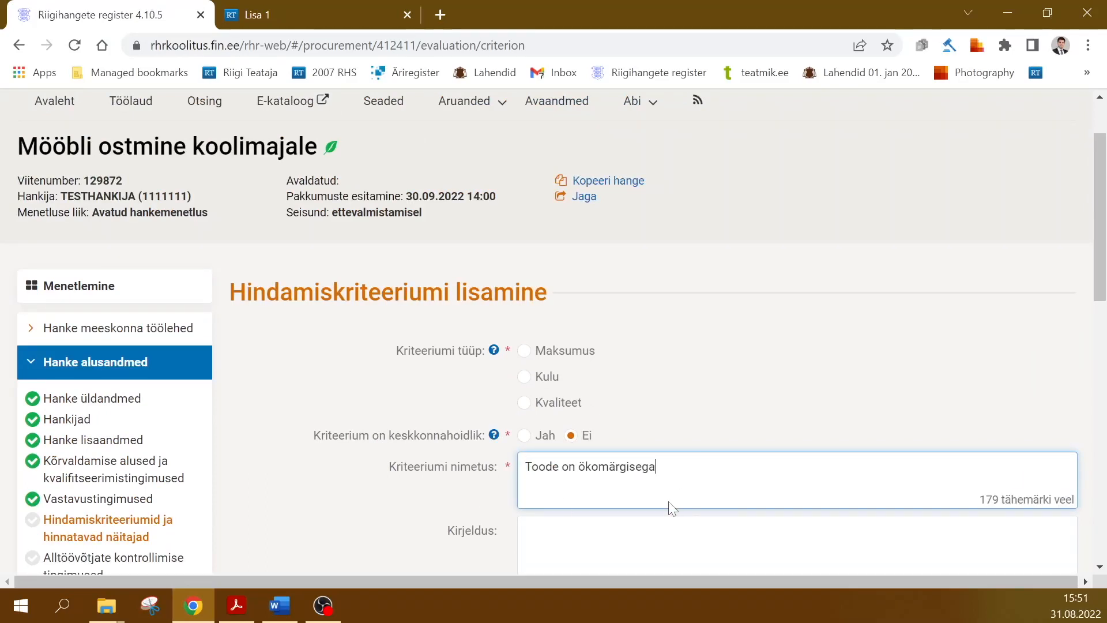
- Copy the eco-label criterion's explanation after "20 punkti" in clause 8.1.2 of the Word document and paste it into Kirjeldus in the register
{"action": "scroll", "coordinate": [669, 508], "scroll_direction": "down", "scroll_amount": 1}
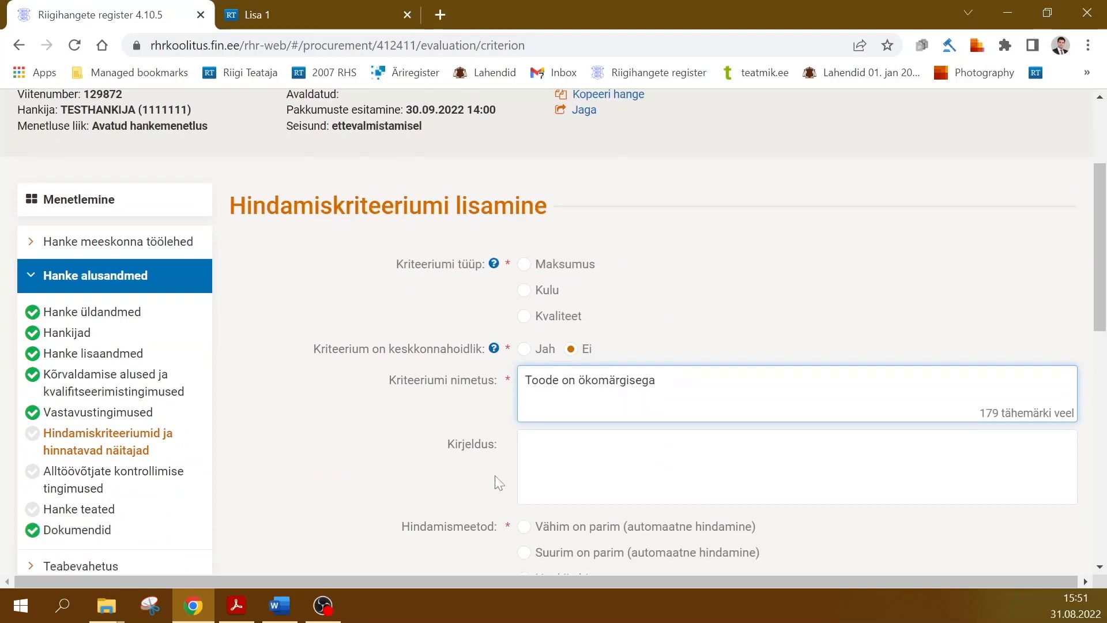
{"action": "scroll", "coordinate": [421, 427], "scroll_direction": "down", "scroll_amount": 3}
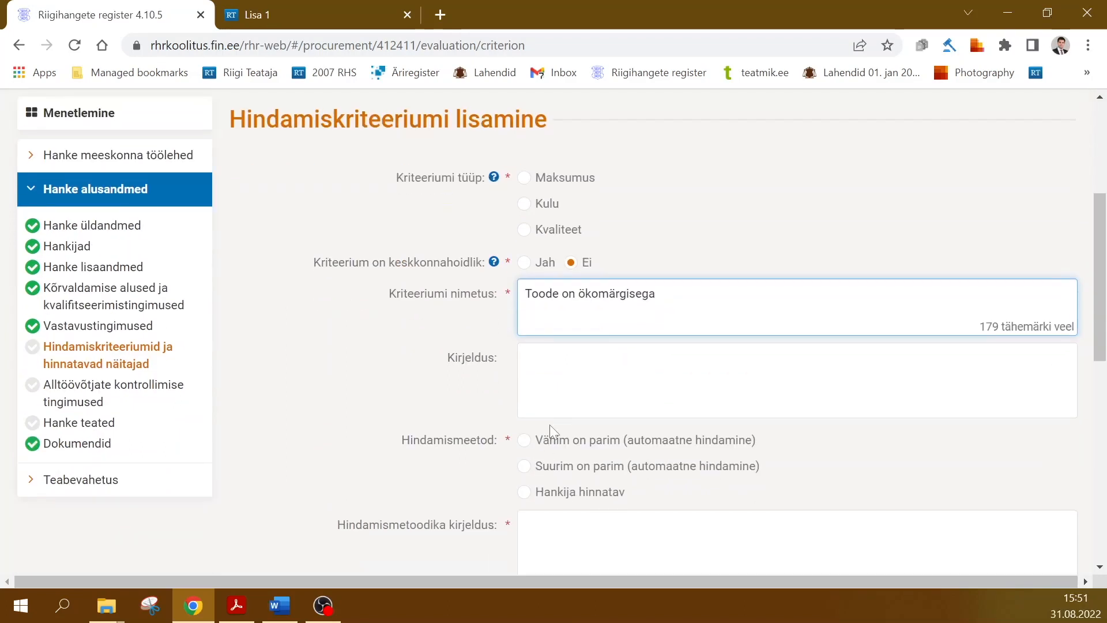
{"action": "key", "text": "alt+Tab"}
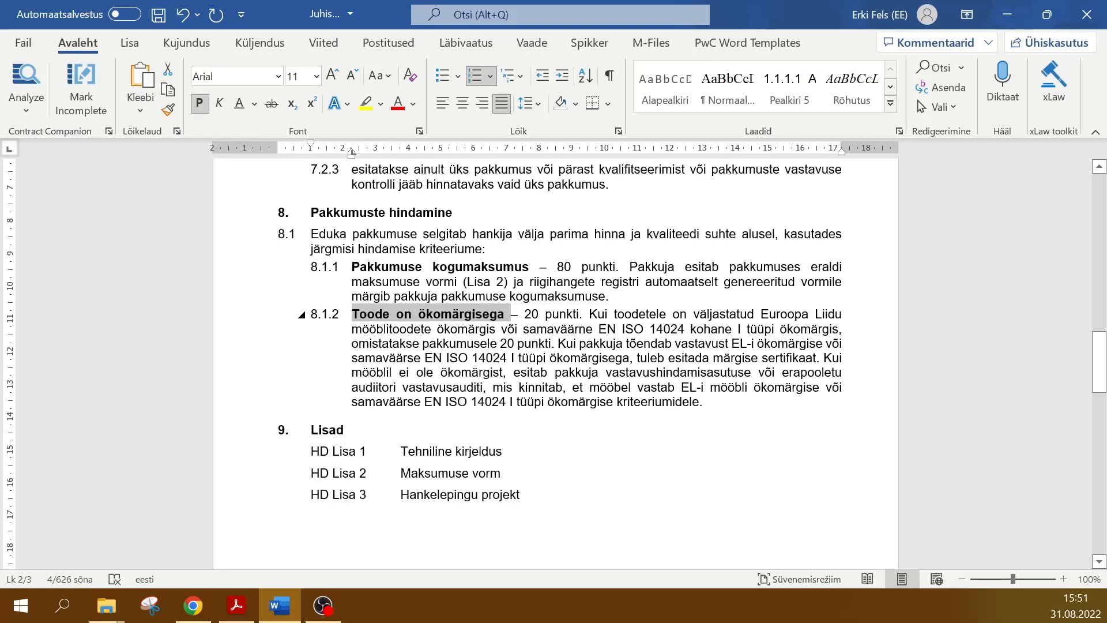
{"action": "left_click_drag", "start_coordinate": [589, 313], "coordinate": [704, 401]}
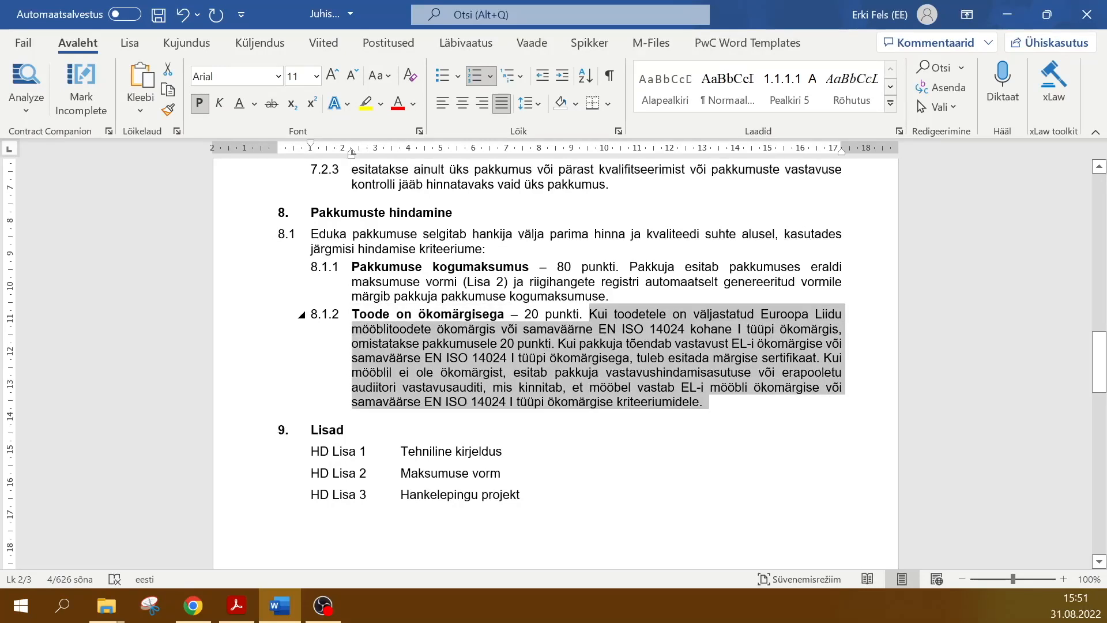
{"action": "right_click", "coordinate": [662, 366]}
{"action": "left_click", "coordinate": [716, 86]}
{"action": "key", "text": "alt+Tab"}
{"action": "left_click", "coordinate": [525, 441]}
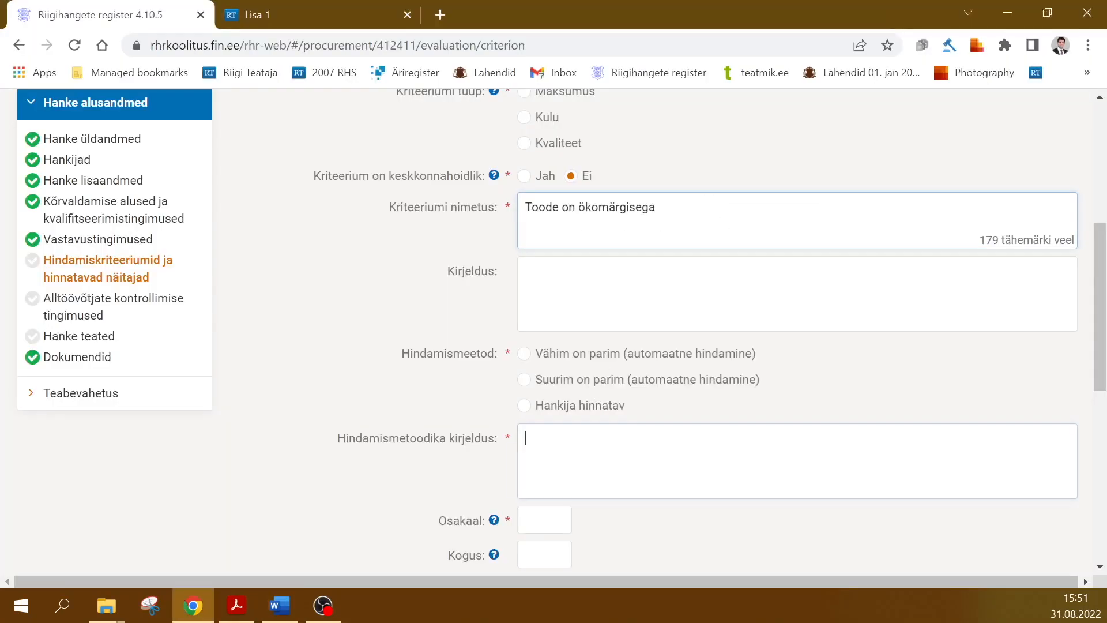
{"action": "left_click", "coordinate": [575, 328]}
{"action": "key", "text": "ctrl+v"}
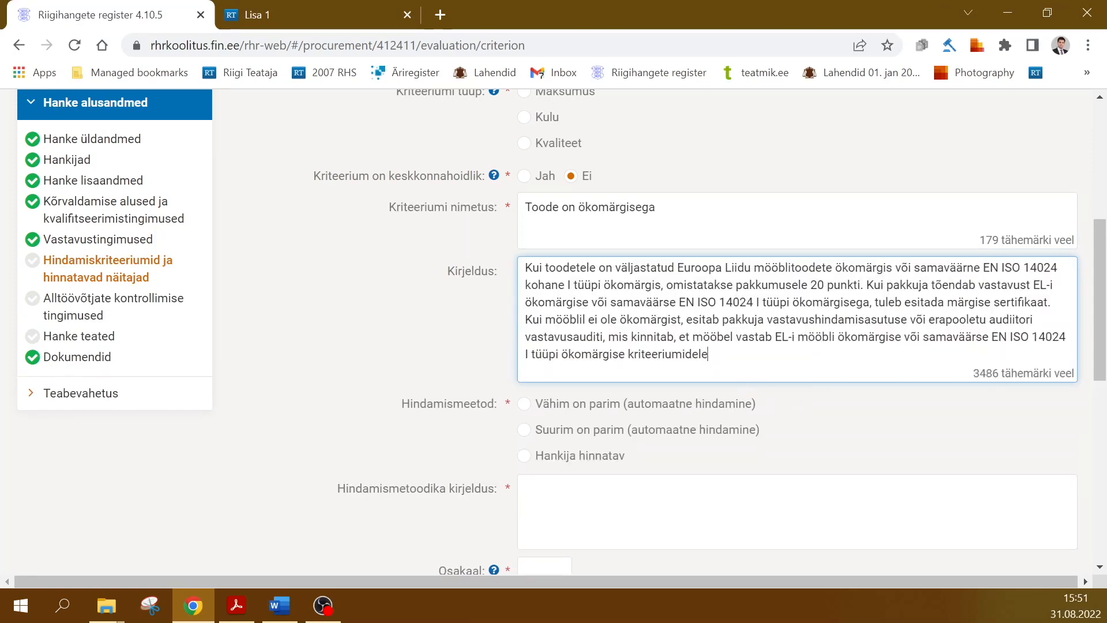
- Set the evaluation method to "Hankija hinnatav" and copy the description's first sentence, on awarding 20 points, into Hindamismetoodika kirjeldus
{"action": "left_click_drag", "start_coordinate": [524, 267], "coordinate": [867, 284]}
{"action": "right_click", "coordinate": [828, 293]}
{"action": "left_click", "coordinate": [752, 348]}
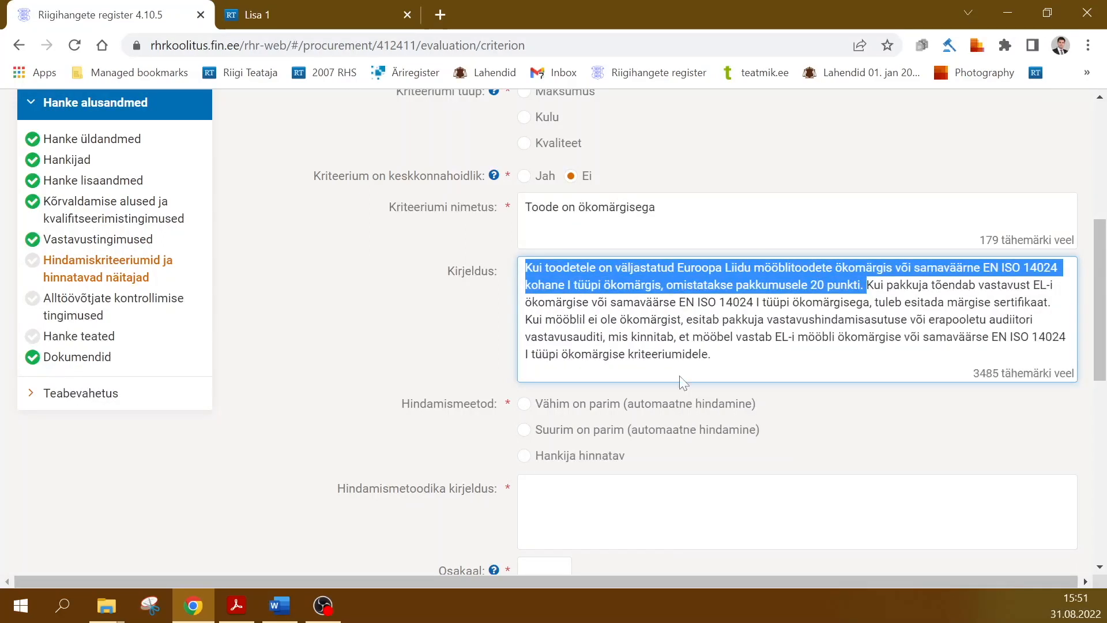
{"action": "scroll", "coordinate": [753, 346], "scroll_direction": "down", "scroll_amount": 2}
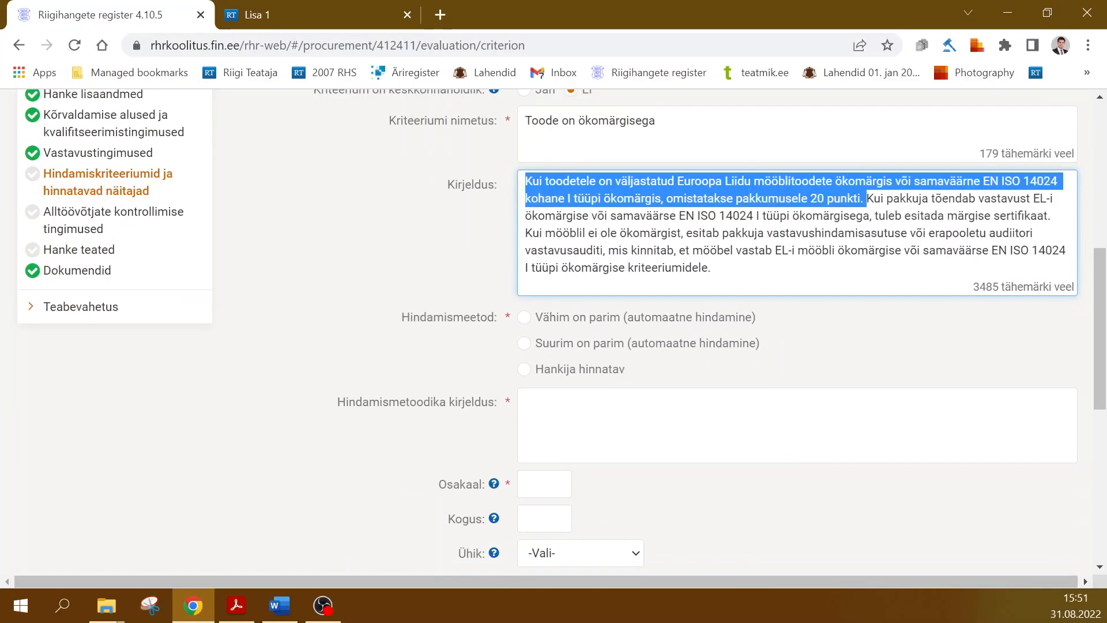
{"action": "left_click", "coordinate": [526, 372]}
{"action": "left_click", "coordinate": [525, 402]}
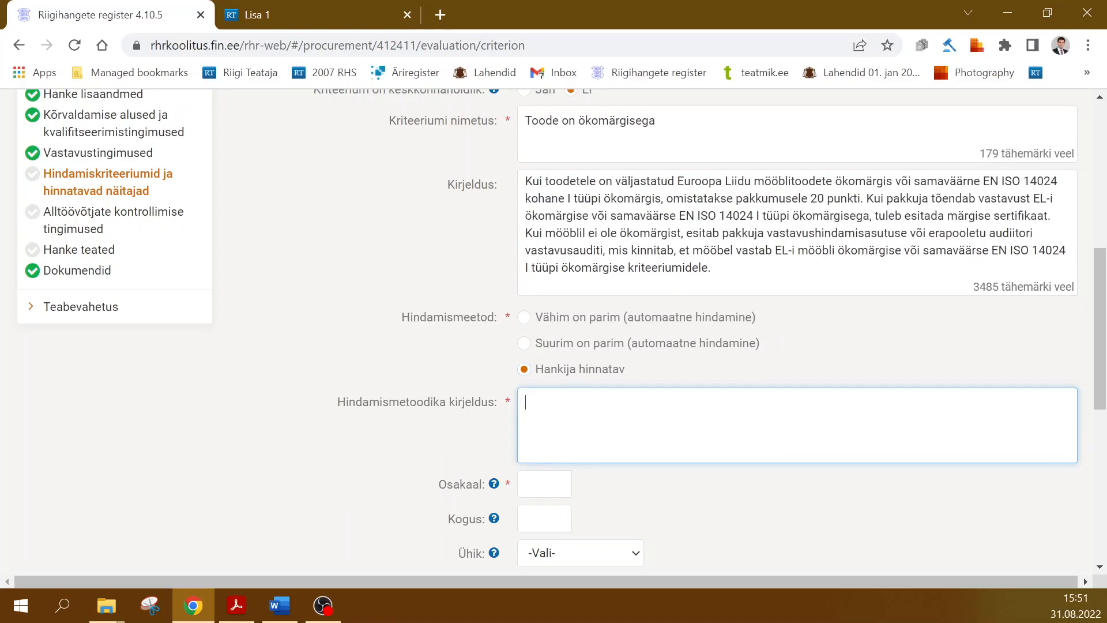
{"action": "right_click", "coordinate": [571, 434]}
{"action": "left_click", "coordinate": [663, 306]}
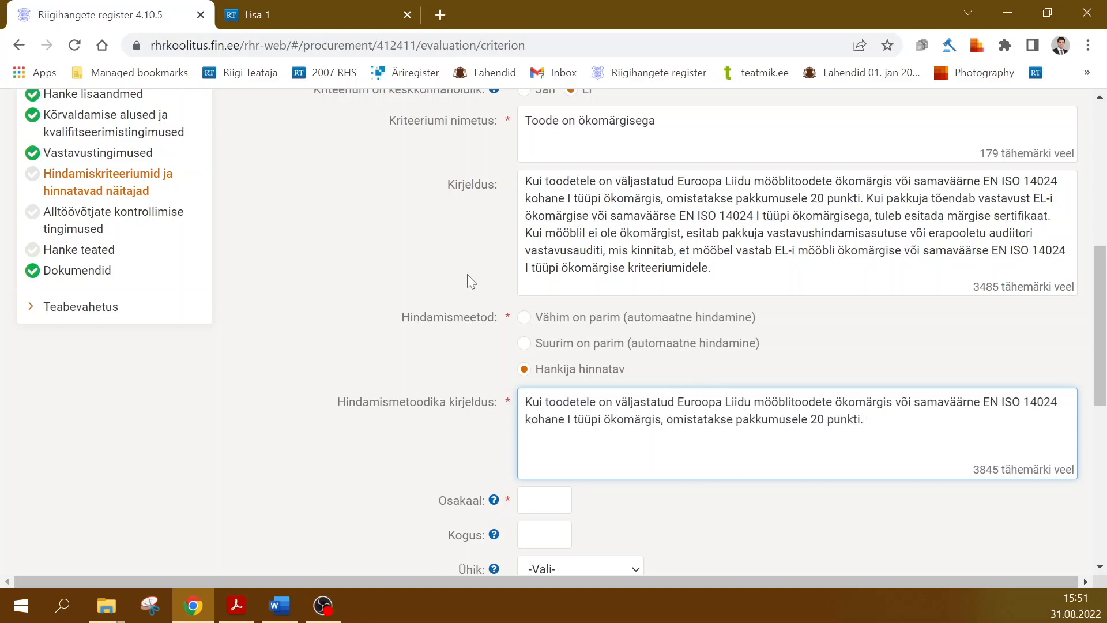
- Set the eco-label criterion's weight (Osakaal) to 20 and try to save the criterion
{"action": "scroll", "coordinate": [762, 390], "scroll_direction": "down", "scroll_amount": 2}
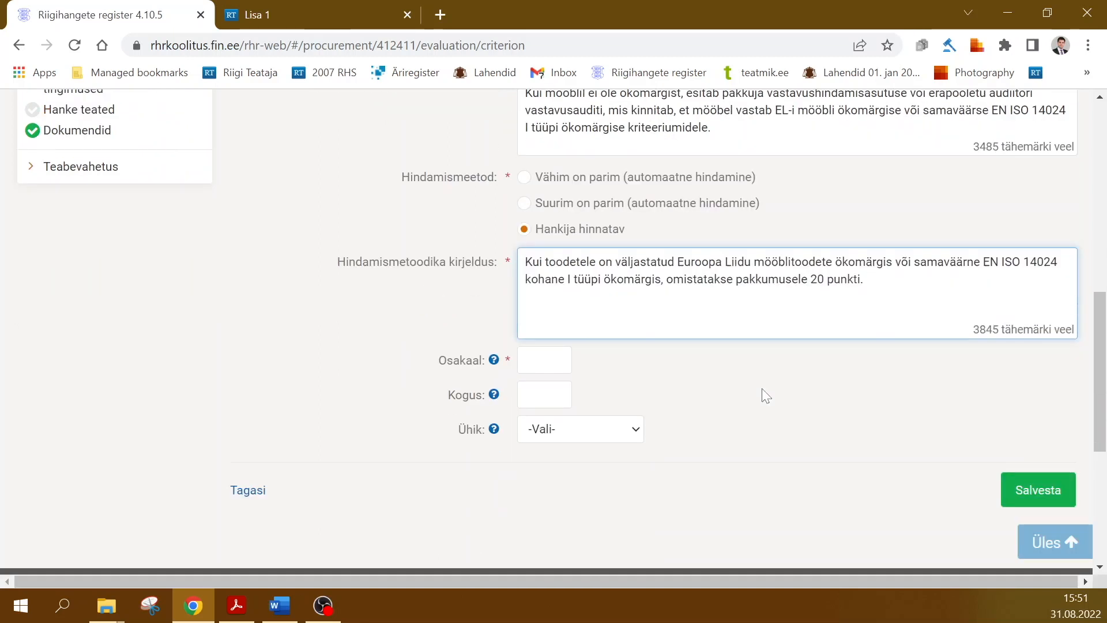
{"action": "scroll", "coordinate": [761, 390], "scroll_direction": "up", "scroll_amount": 4}
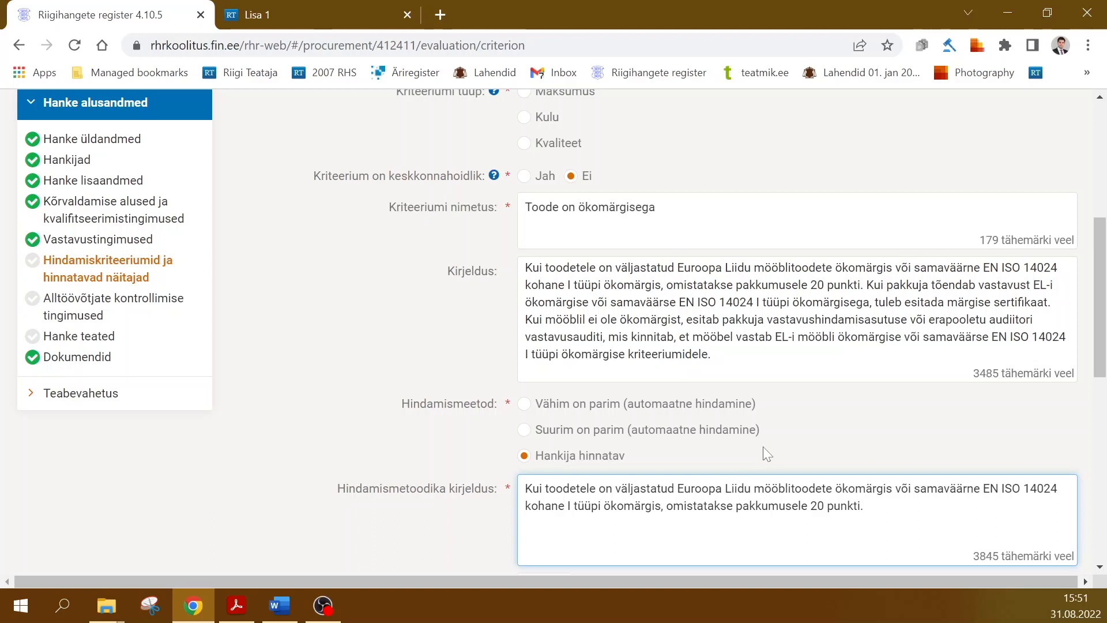
{"action": "scroll", "coordinate": [646, 497], "scroll_direction": "down", "scroll_amount": 1}
{"action": "scroll", "coordinate": [647, 498], "scroll_direction": "down", "scroll_amount": 1}
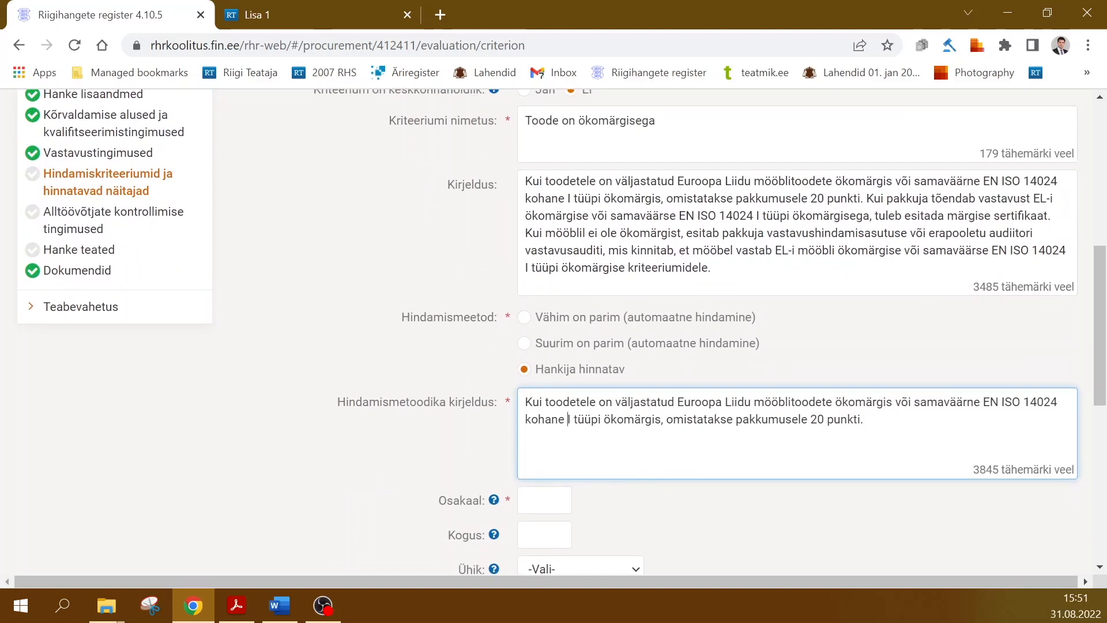
{"action": "scroll", "coordinate": [548, 430], "scroll_direction": "down", "scroll_amount": 2}
{"action": "left_click", "coordinate": [544, 415]}
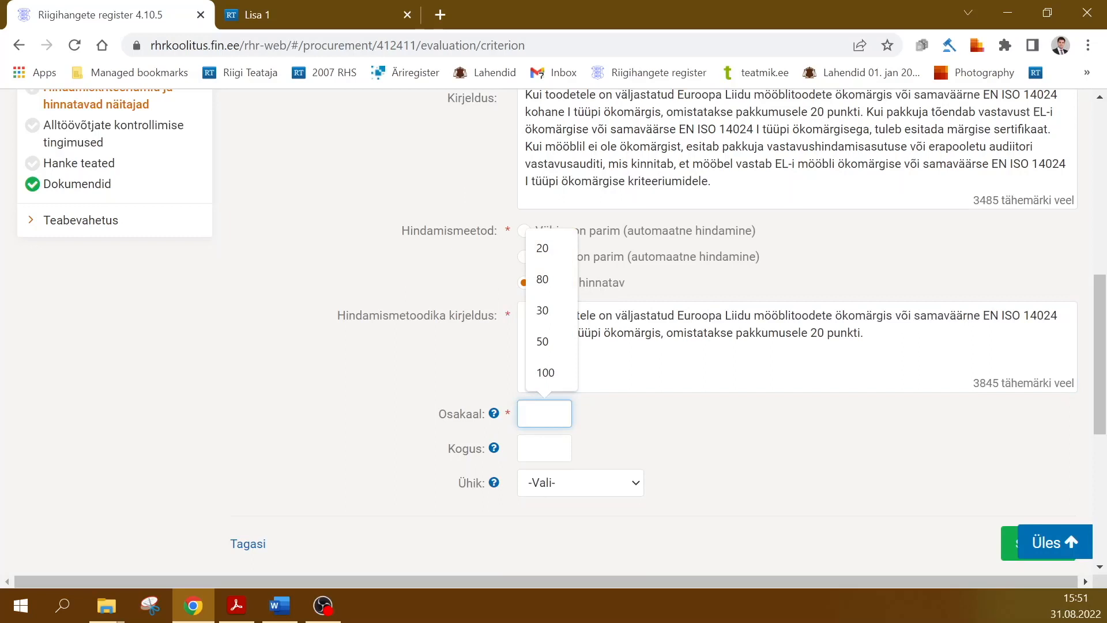
{"action": "type", "text": "2"}
{"action": "left_click", "coordinate": [542, 454]}
{"action": "left_click", "coordinate": [300, 438]}
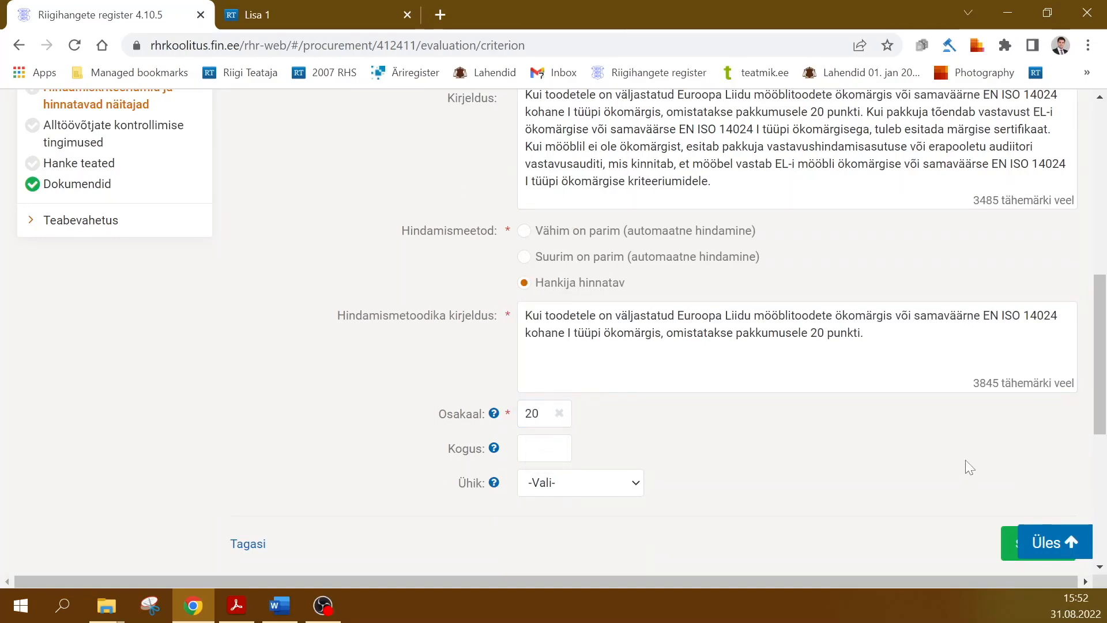
{"action": "scroll", "coordinate": [980, 464], "scroll_direction": "down", "scroll_amount": 2}
{"action": "left_click", "coordinate": [1039, 462]}
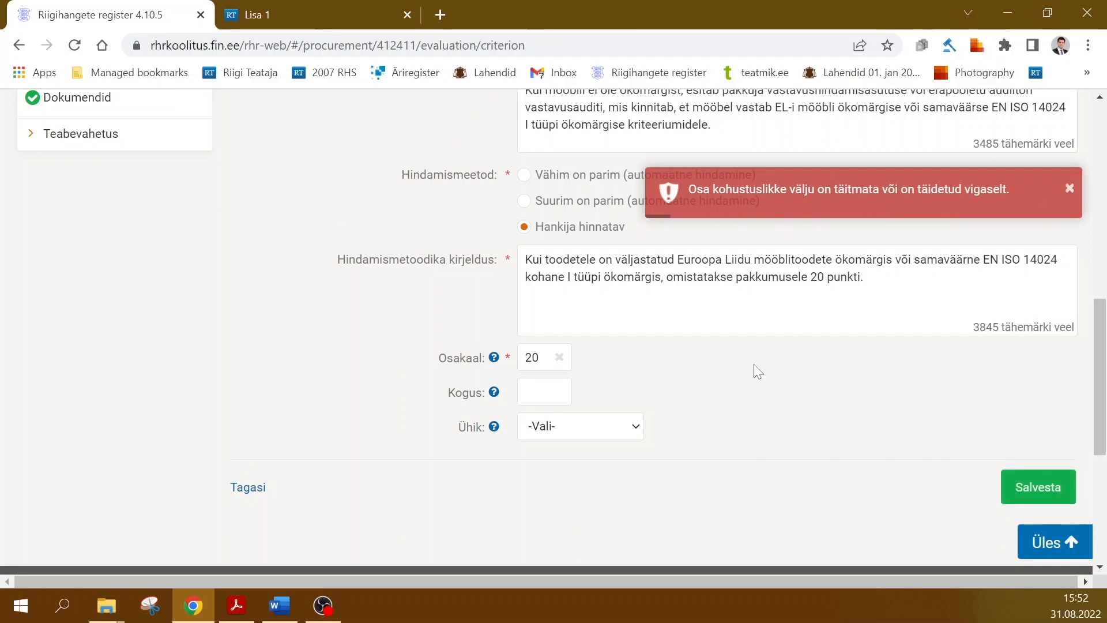
- Set the criterion type to "Kvaliteet" and save the eco-label criterion
{"action": "scroll", "coordinate": [757, 370], "scroll_direction": "up", "scroll_amount": 1}
{"action": "scroll", "coordinate": [715, 358], "scroll_direction": "up", "scroll_amount": 3}
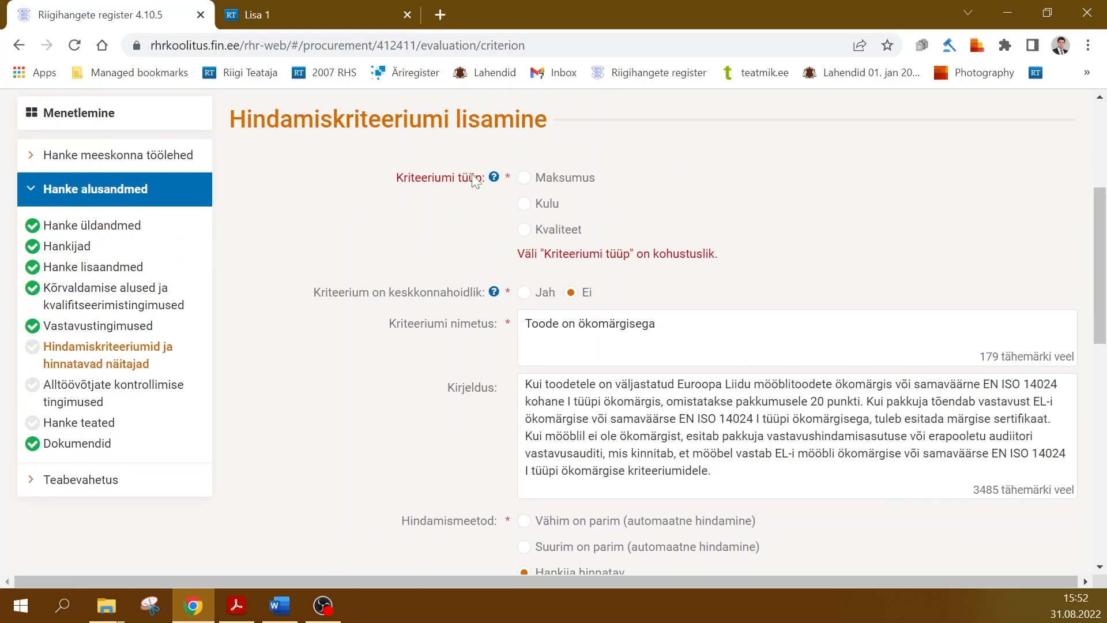
{"action": "left_click_drag", "start_coordinate": [542, 192], "coordinate": [571, 209]}
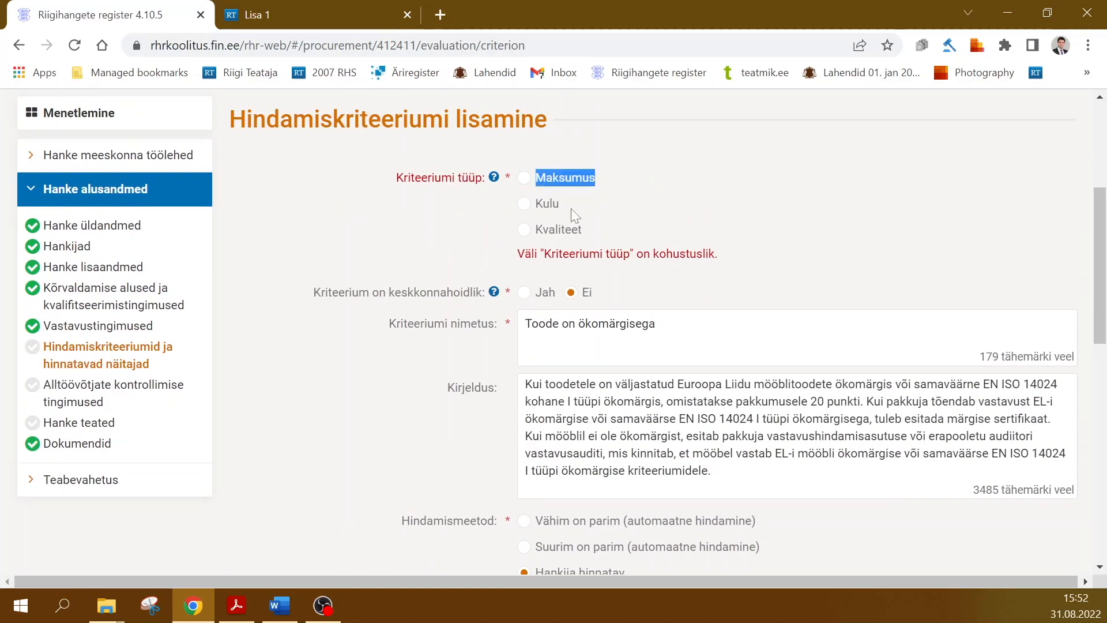
{"action": "left_click", "coordinate": [547, 230]}
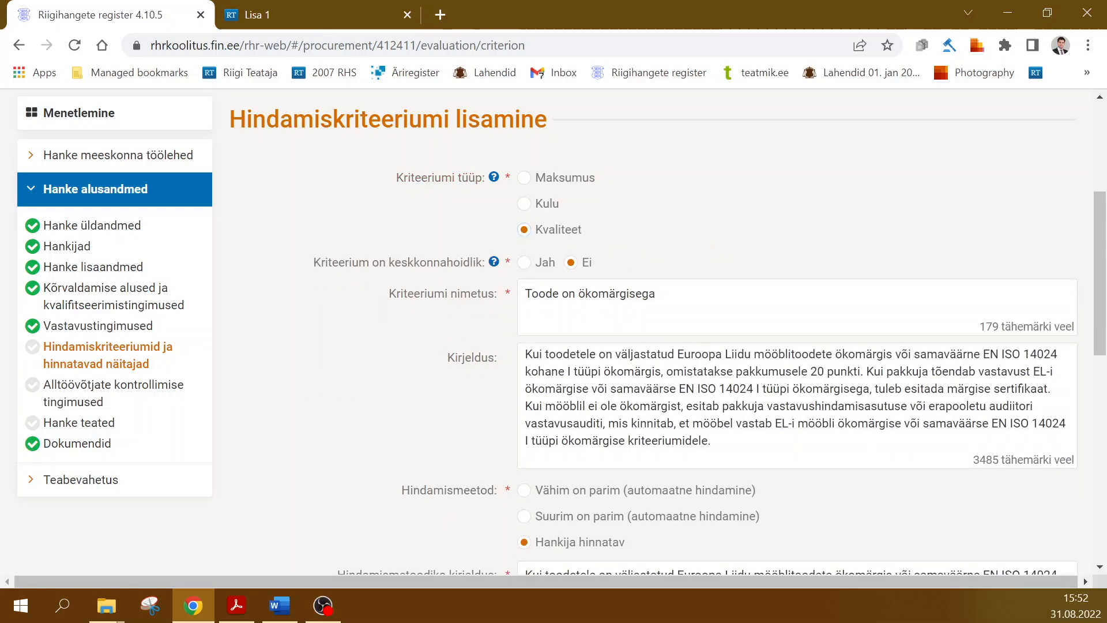
{"action": "scroll", "coordinate": [776, 411], "scroll_direction": "down", "scroll_amount": 5}
{"action": "left_click", "coordinate": [1026, 430]}
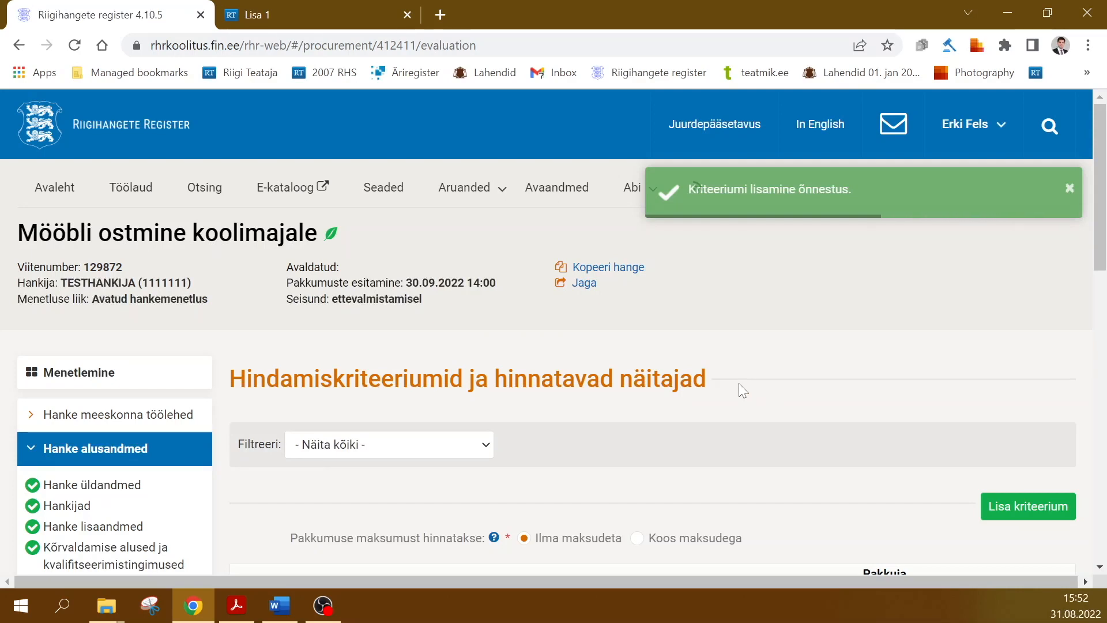
- Check the list of evaluation criteria and their weights, and complete data entry for this section to continue
{"action": "scroll", "coordinate": [762, 361], "scroll_direction": "down", "scroll_amount": 6}
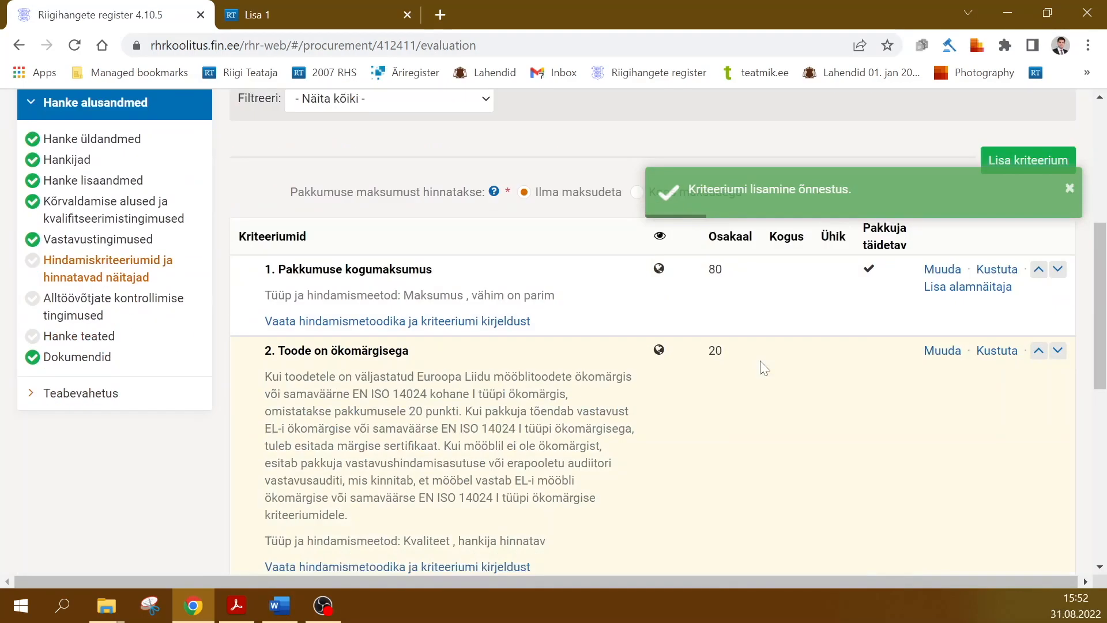
{"action": "scroll", "coordinate": [760, 361], "scroll_direction": "down", "scroll_amount": 3}
{"action": "scroll", "coordinate": [86, 313], "scroll_direction": "up", "scroll_amount": 2}
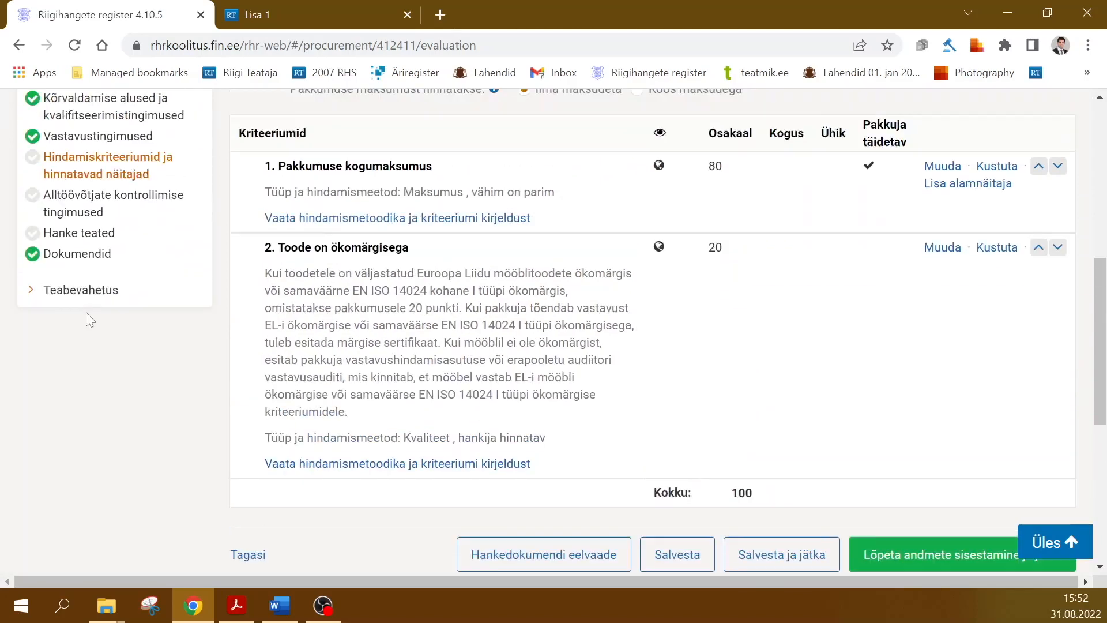
{"action": "scroll", "coordinate": [888, 449], "scroll_direction": "down", "scroll_amount": 3}
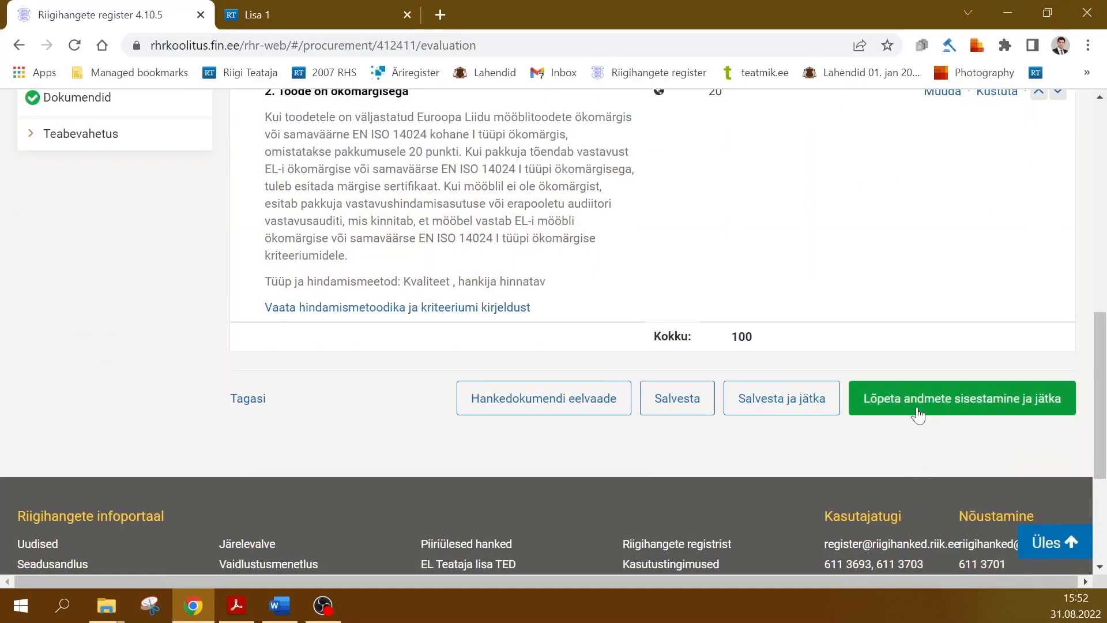
{"action": "left_click", "coordinate": [916, 404]}
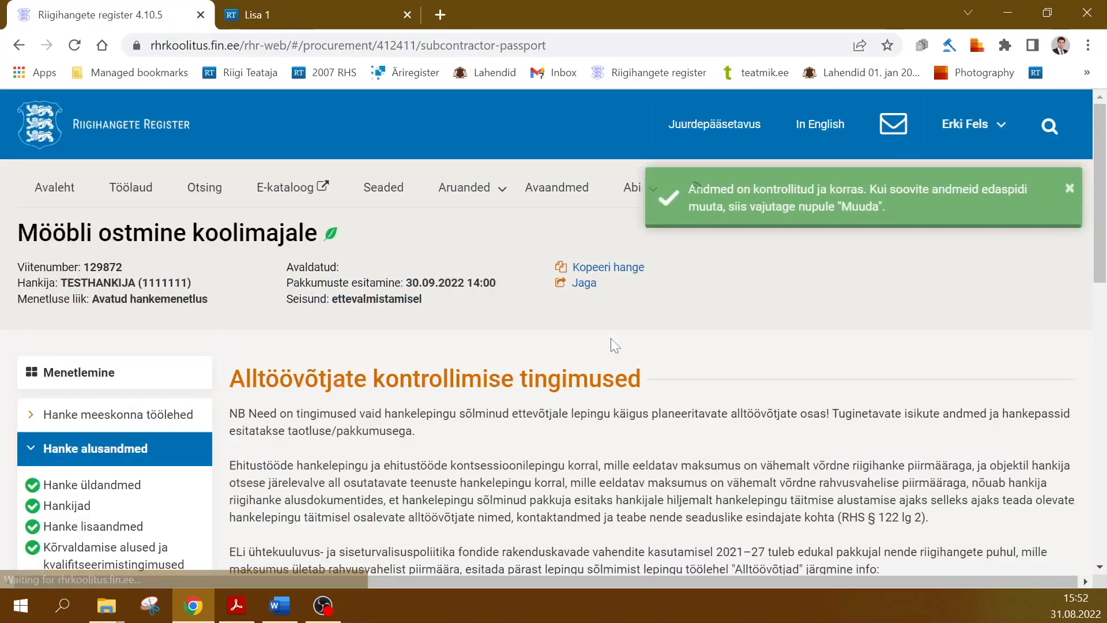
- Complete the subcontractor control conditions with "Ei" kept, and complete the procurement notices section to continue to the documents
{"action": "scroll", "coordinate": [404, 362], "scroll_direction": "down", "scroll_amount": 4}
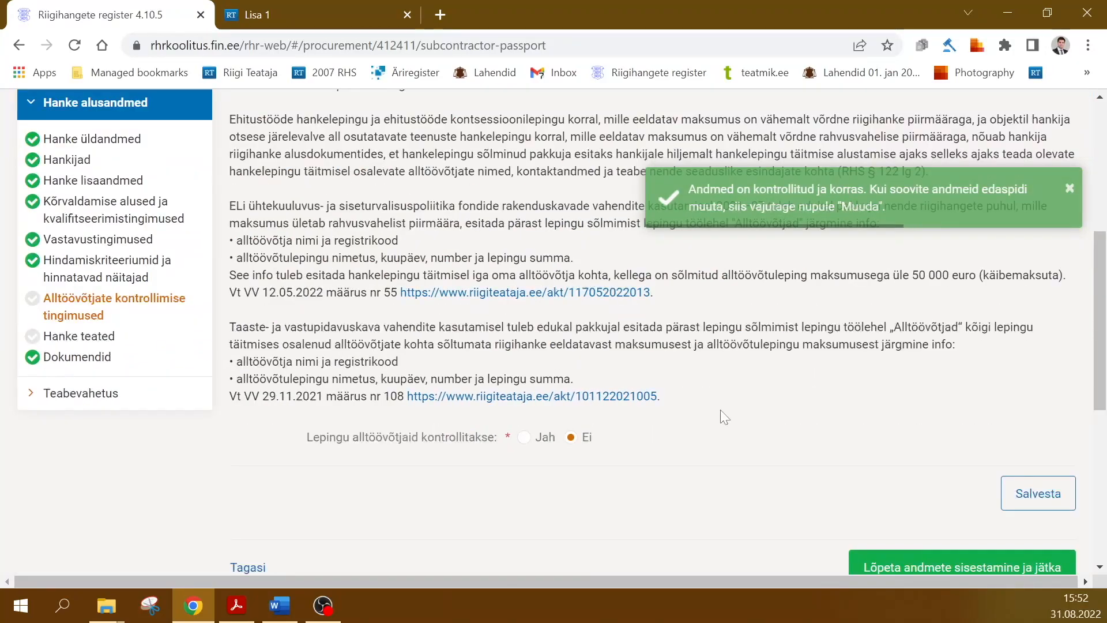
{"action": "scroll", "coordinate": [963, 482], "scroll_direction": "down", "scroll_amount": 2}
{"action": "left_click", "coordinate": [969, 482]}
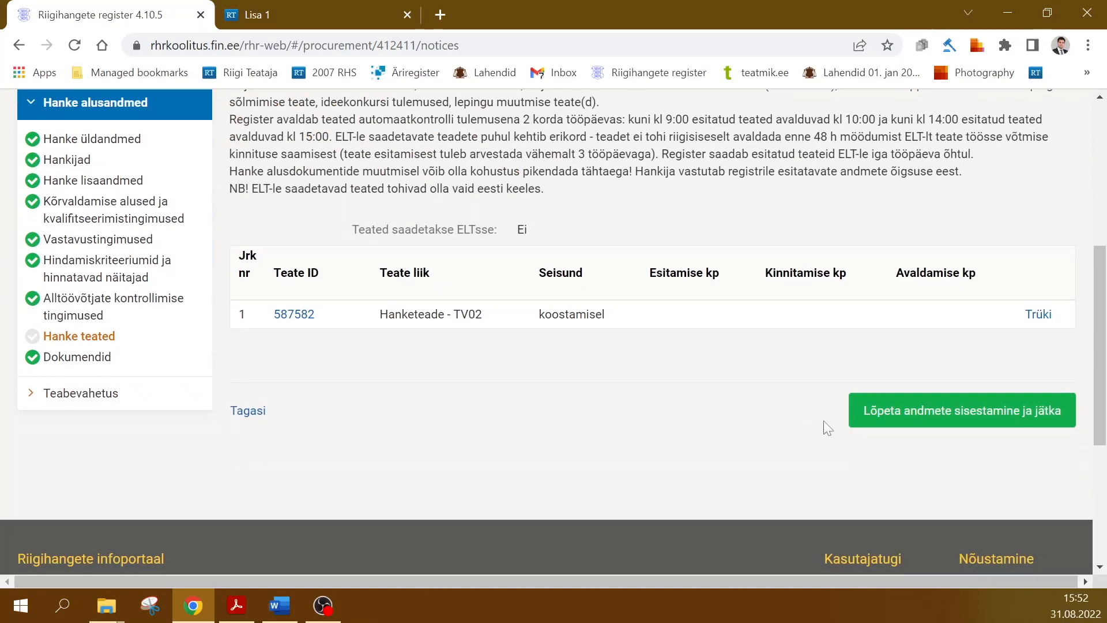
{"action": "left_click", "coordinate": [972, 422]}
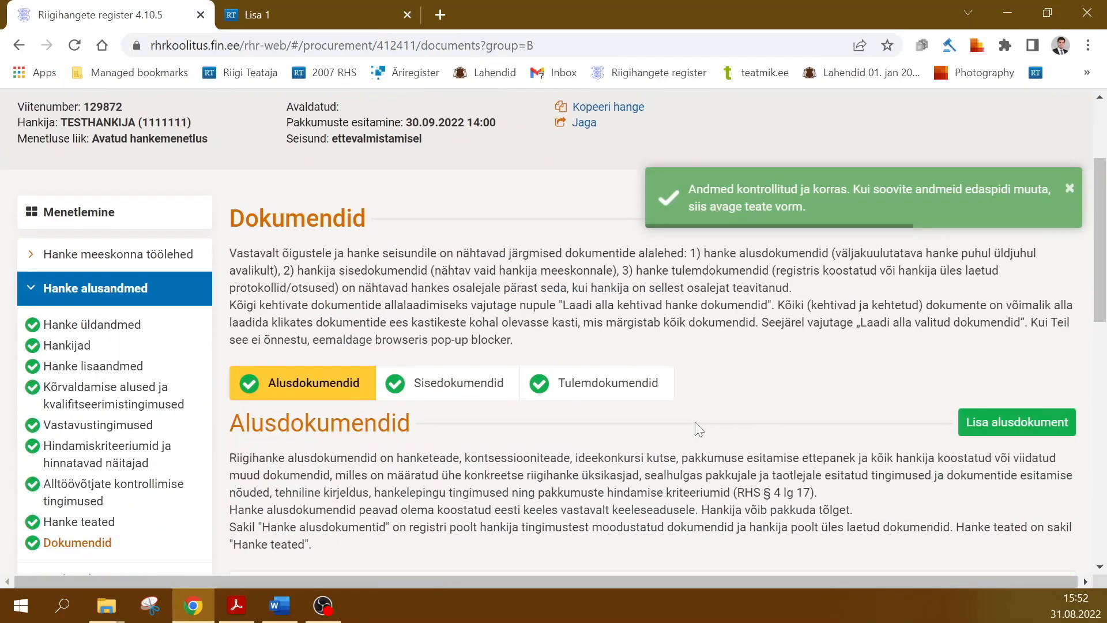
- Open the system-generated PDF of the "Vastavustingimused" document from the base documents list
{"action": "scroll", "coordinate": [617, 425], "scroll_direction": "down", "scroll_amount": 3}
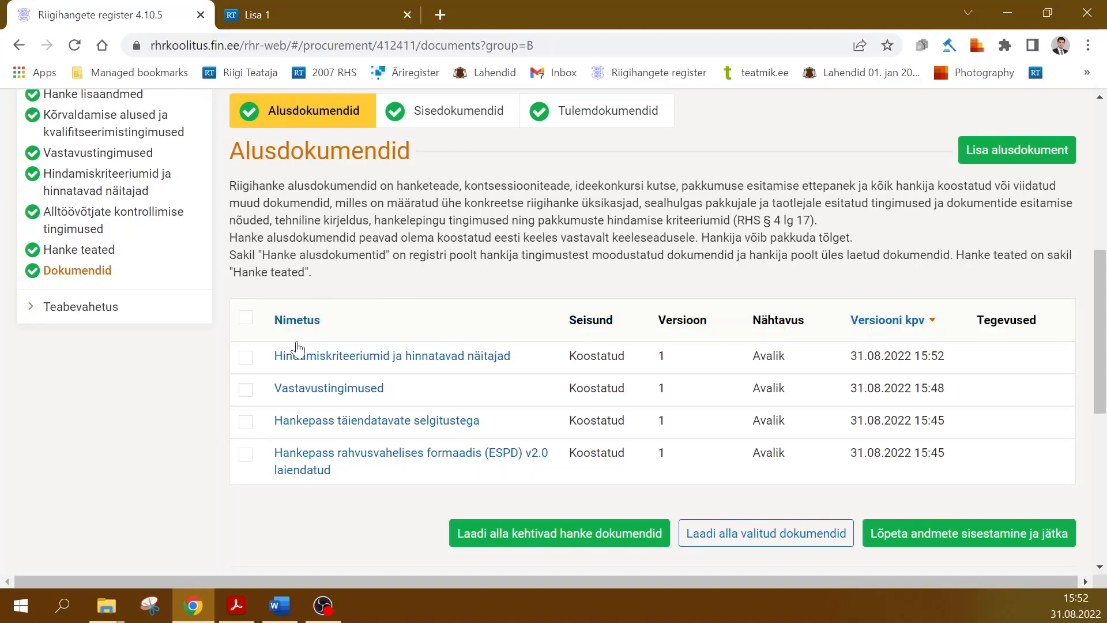
{"action": "left_click", "coordinate": [323, 388]}
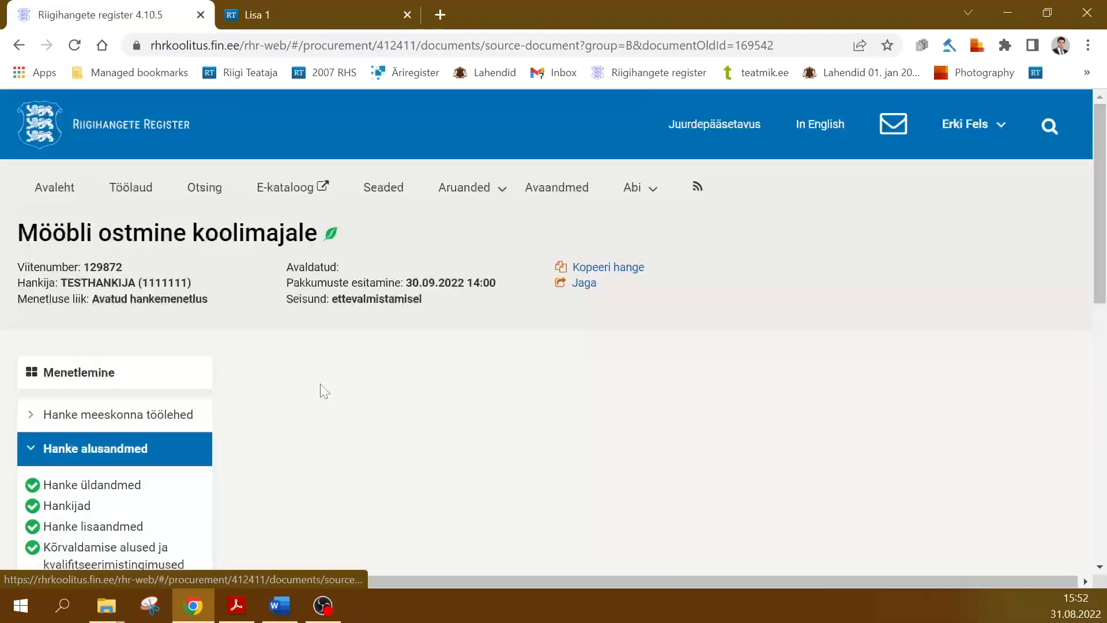
{"action": "left_click", "coordinate": [582, 419]}
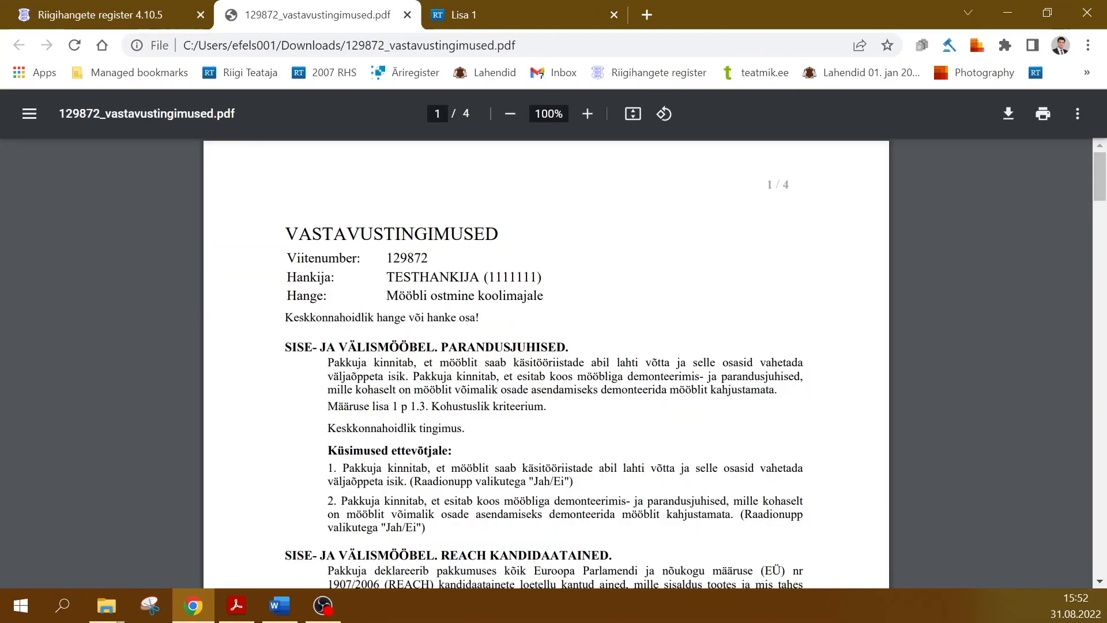
- Examine the compliance conditions and the questions to the bidder in the PDF, and close it
{"action": "scroll", "coordinate": [546, 363], "scroll_direction": "down", "scroll_amount": 2}
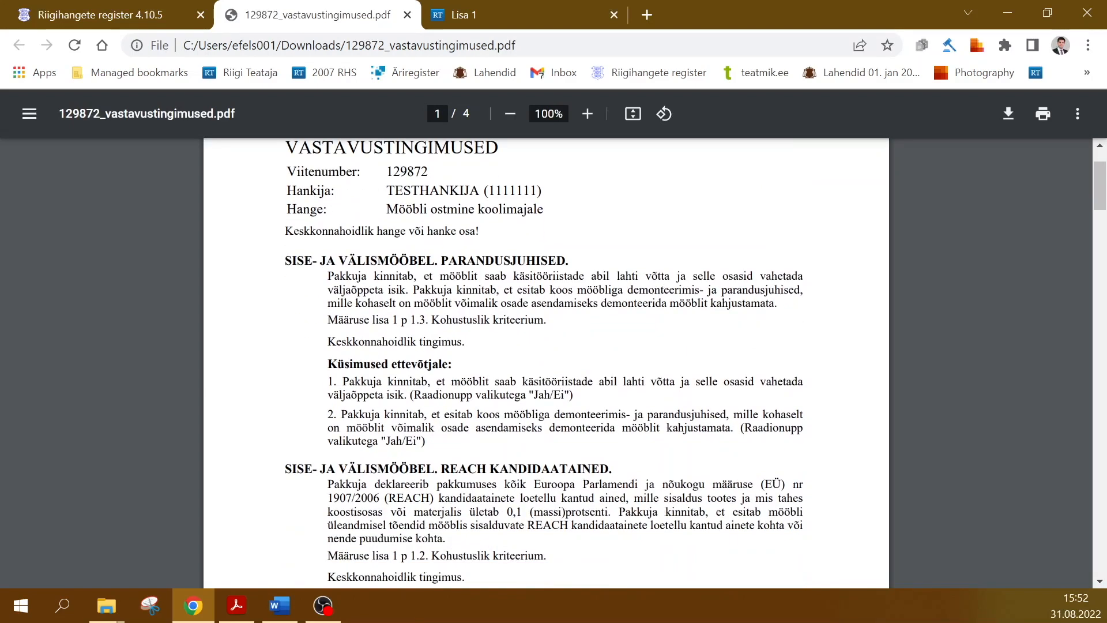
{"action": "left_click_drag", "start_coordinate": [467, 468], "coordinate": [561, 468]}
{"action": "scroll", "coordinate": [561, 468], "scroll_direction": "down", "scroll_amount": 5}
{"action": "scroll", "coordinate": [546, 364], "scroll_direction": "down", "scroll_amount": 3}
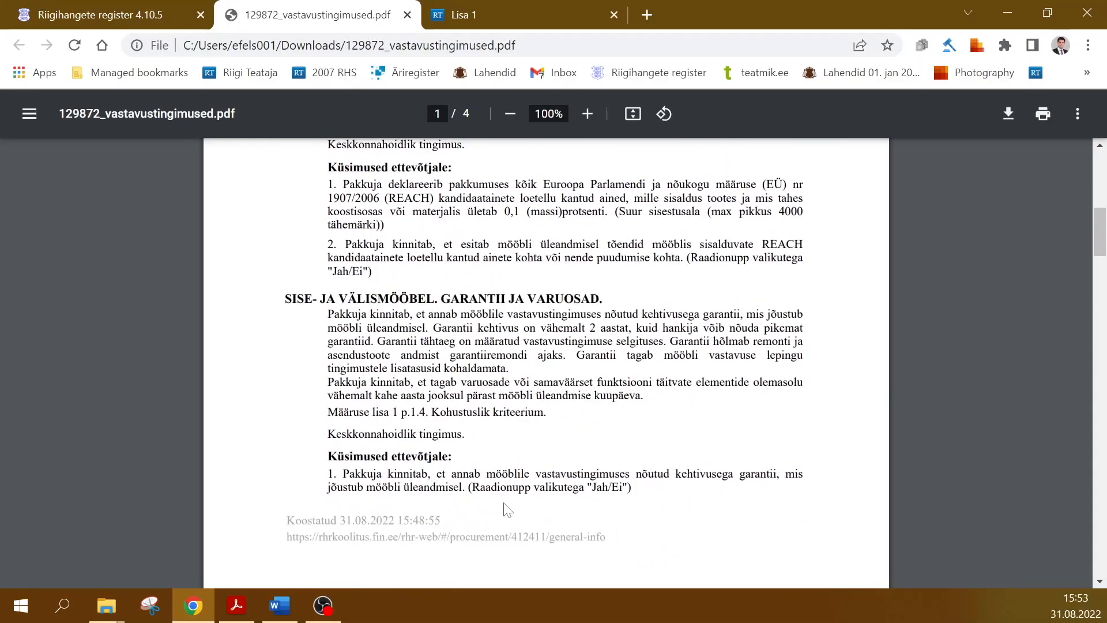
{"action": "middle_click", "coordinate": [267, 8]}
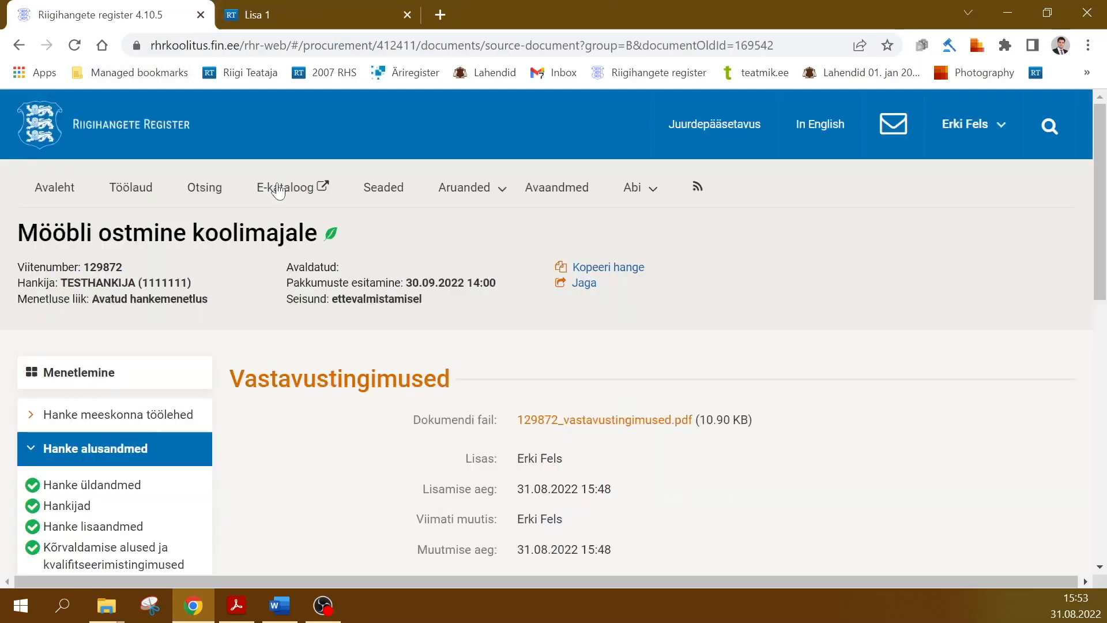
- Check the Word files available in the Mööbel folder in File Explorer
{"action": "scroll", "coordinate": [628, 350], "scroll_direction": "down", "scroll_amount": 3}
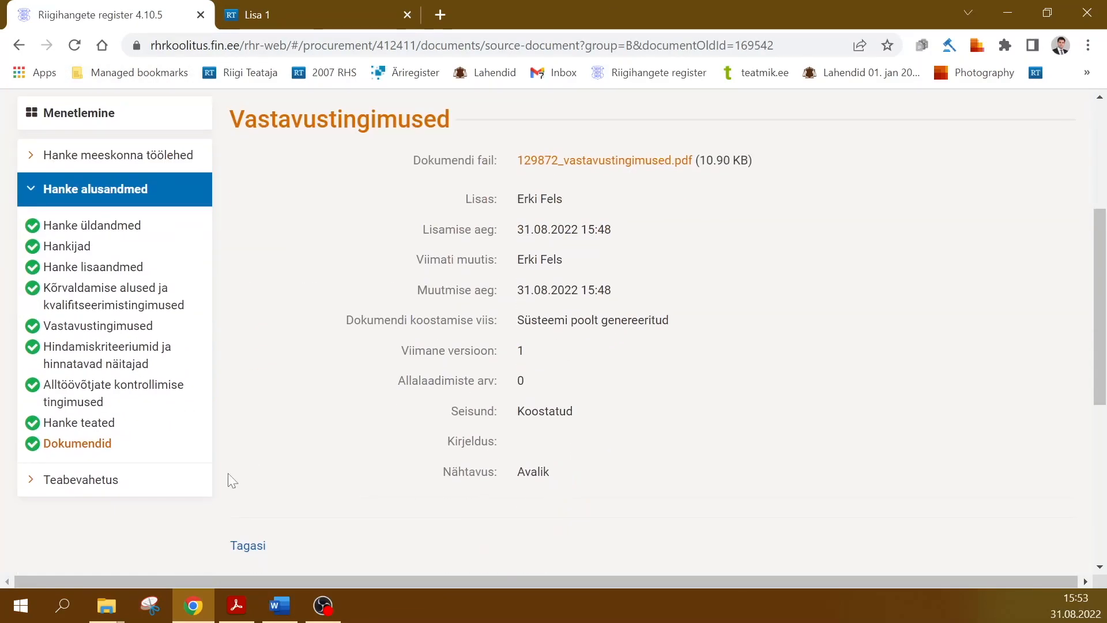
{"action": "mouse_move", "coordinate": [107, 605]}
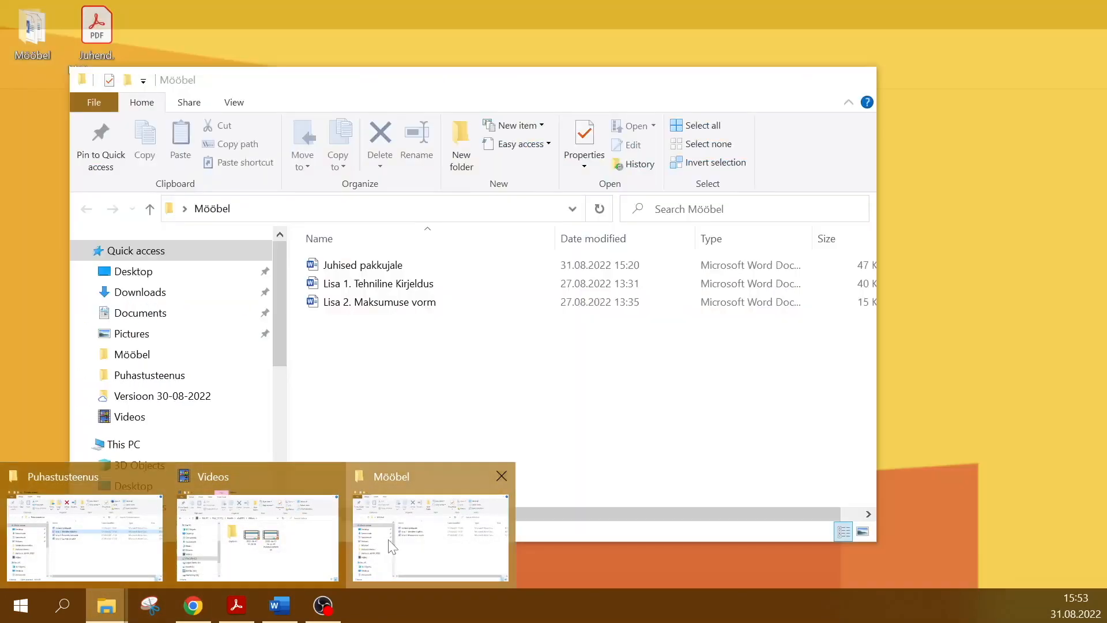
{"action": "left_click", "coordinate": [392, 546]}
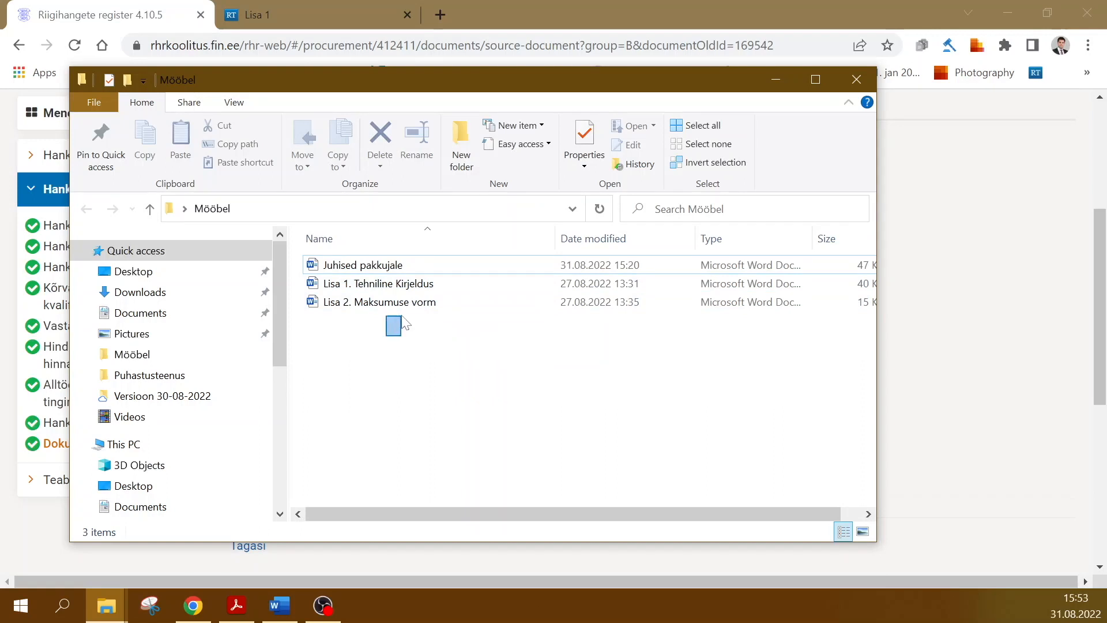
{"action": "left_click_drag", "start_coordinate": [403, 317], "coordinate": [403, 306]}
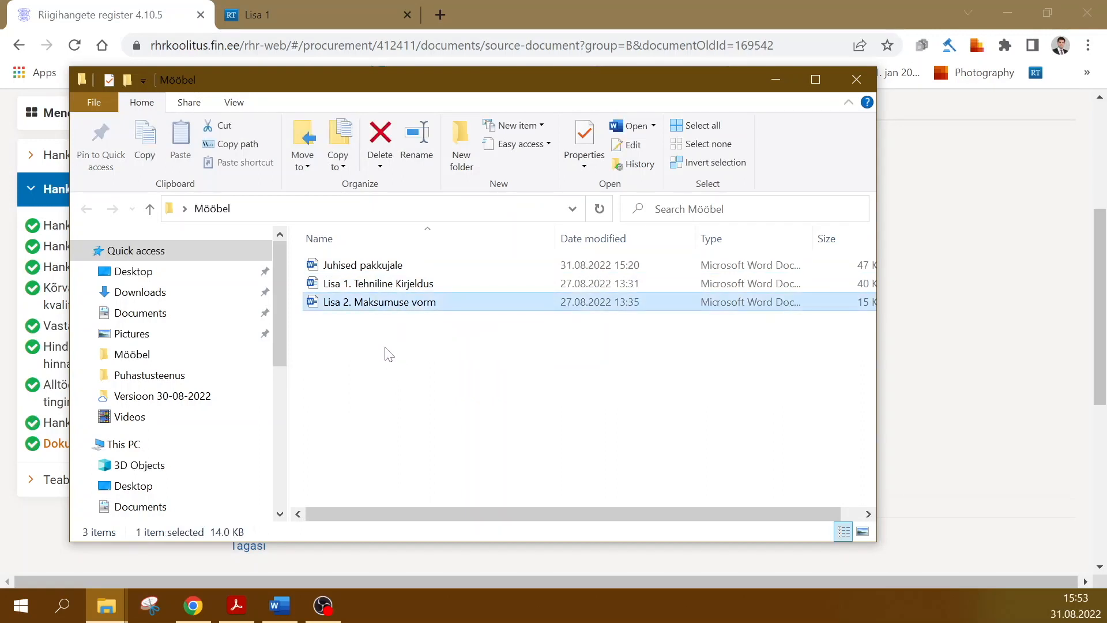
- Return to the register in Chrome and start adding a new base document in the procurement's documents section
{"action": "left_click", "coordinate": [194, 605]}
{"action": "scroll", "coordinate": [598, 408], "scroll_direction": "up", "scroll_amount": 4}
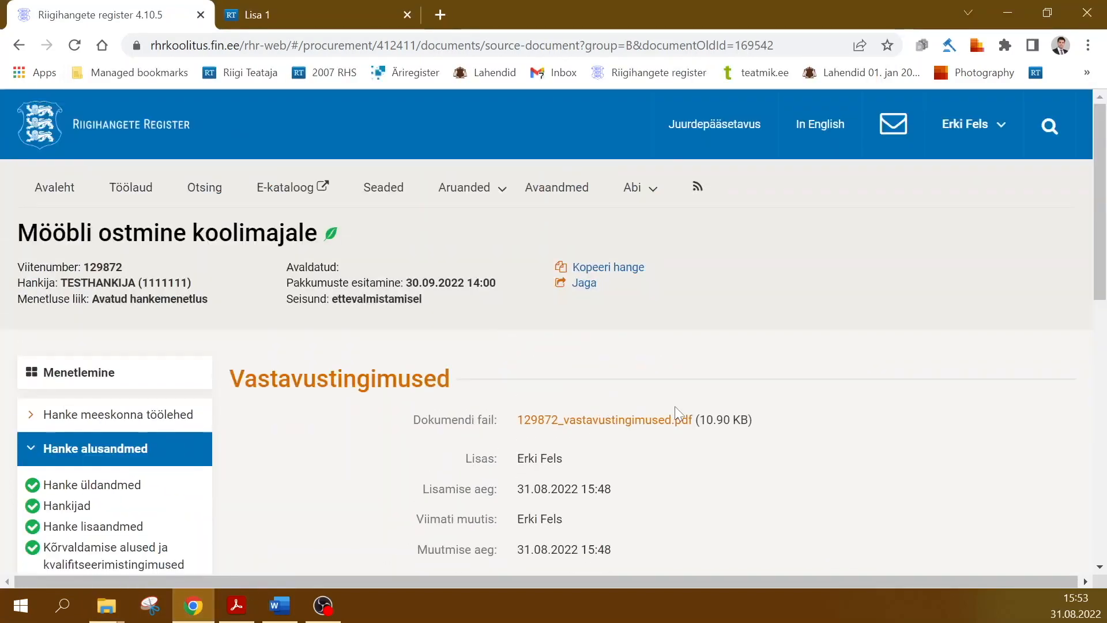
{"action": "scroll", "coordinate": [674, 409], "scroll_direction": "down", "scroll_amount": 9}
{"action": "scroll", "coordinate": [441, 346], "scroll_direction": "up", "scroll_amount": 10}
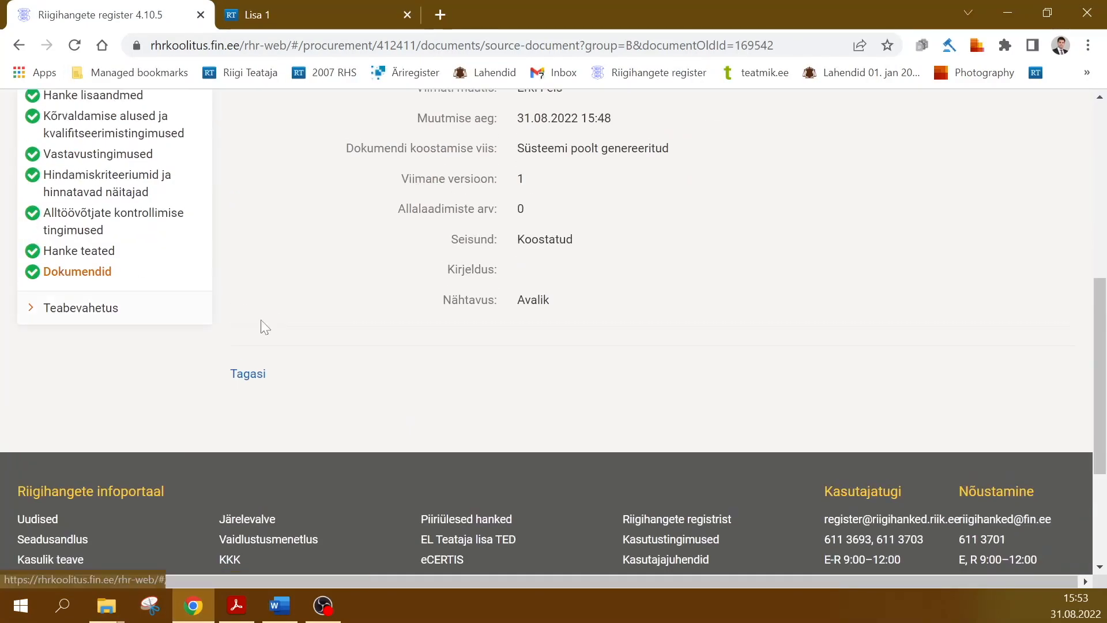
{"action": "scroll", "coordinate": [661, 417], "scroll_direction": "up", "scroll_amount": 1}
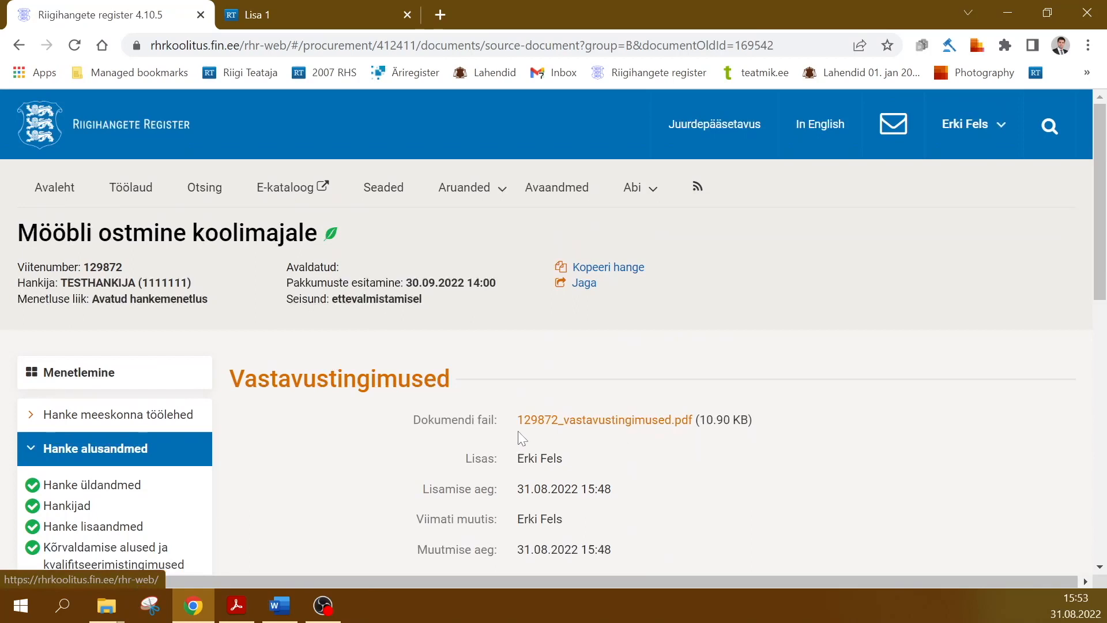
{"action": "scroll", "coordinate": [306, 428], "scroll_direction": "down", "scroll_amount": 5}
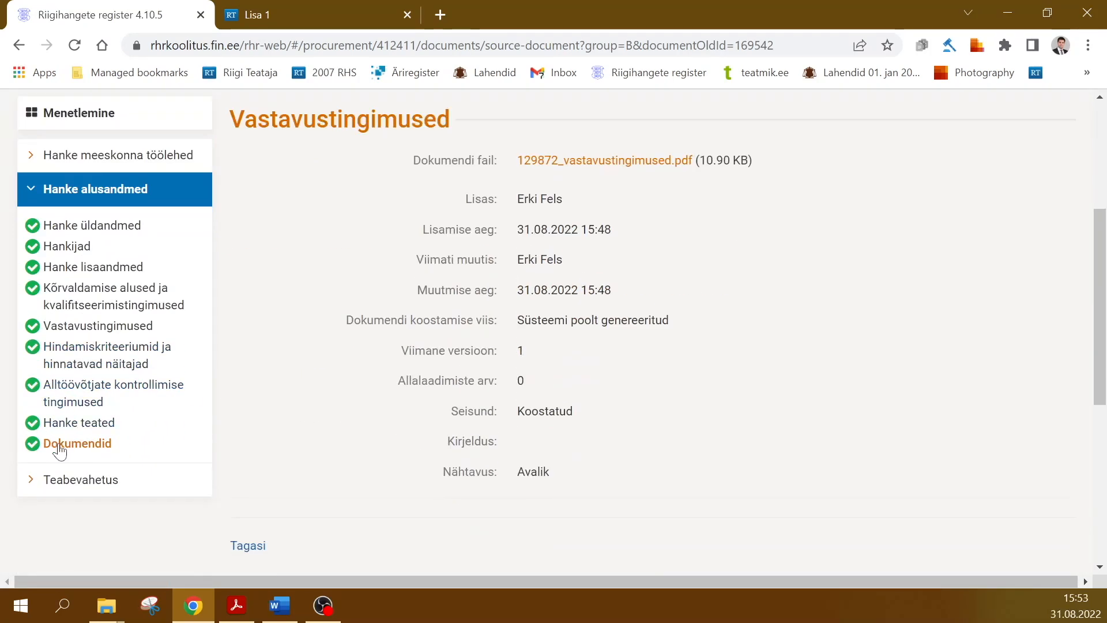
{"action": "left_click", "coordinate": [60, 444]}
{"action": "scroll", "coordinate": [576, 404], "scroll_direction": "down", "scroll_amount": 2}
{"action": "left_click", "coordinate": [980, 410]}
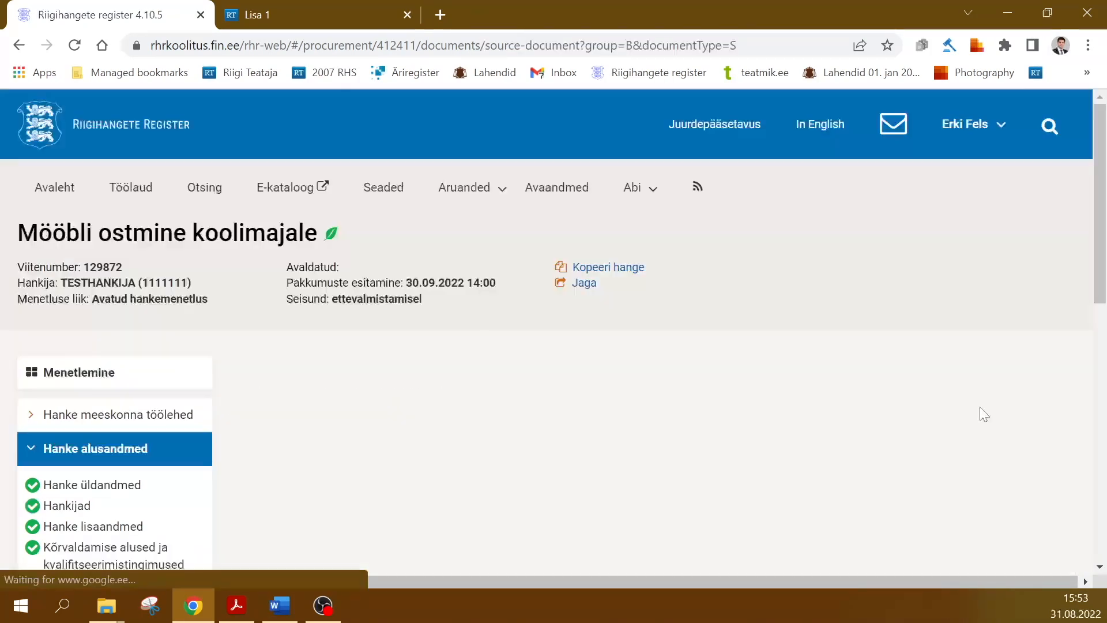
- Attach the file "Lisa 1. Tehniline Kirjeldus" from the Mööbel folder to the new base document
{"action": "scroll", "coordinate": [902, 398], "scroll_direction": "down", "scroll_amount": 2}
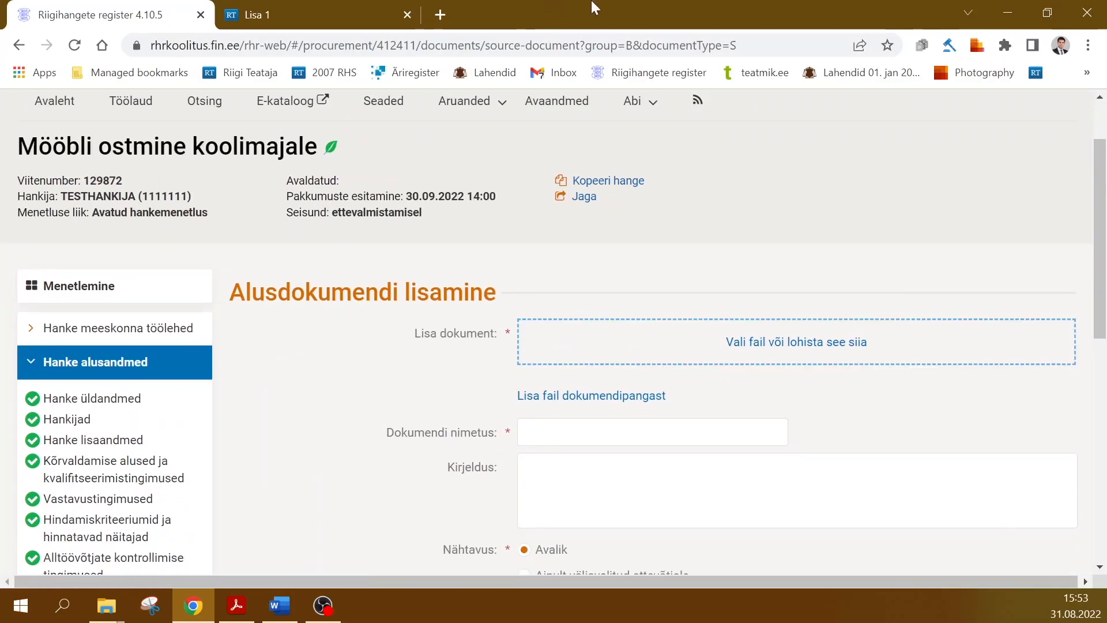
{"action": "left_click_drag", "start_coordinate": [592, 4], "coordinate": [163, 157]}
{"action": "left_click_drag", "start_coordinate": [500, 91], "coordinate": [830, 102]}
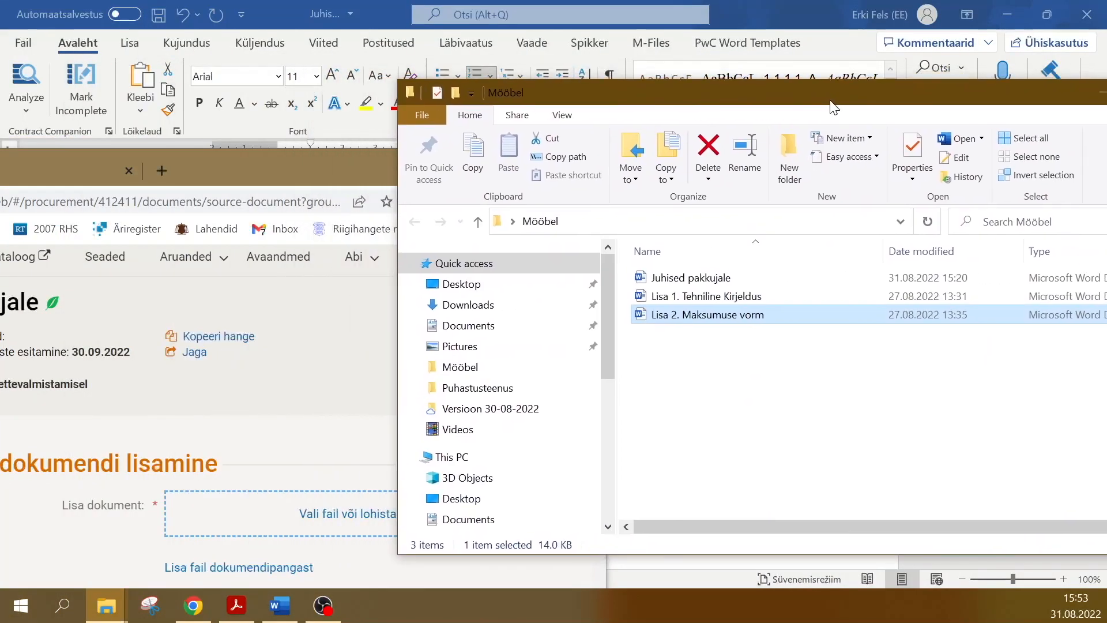
{"action": "left_click_drag", "start_coordinate": [724, 296], "coordinate": [324, 523]}
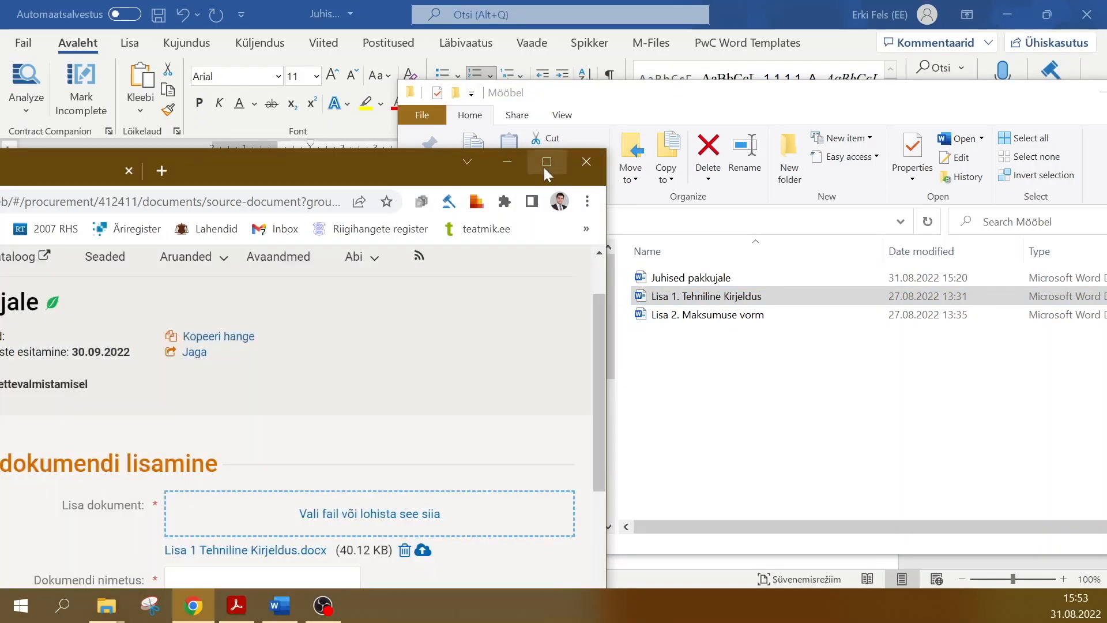
{"action": "left_click", "coordinate": [546, 162]}
- Name the base document "Lisa 1. Tehniline kirjeldus", save it with "Avalik" visibility, and check the base documents list
{"action": "left_click", "coordinate": [571, 411]}
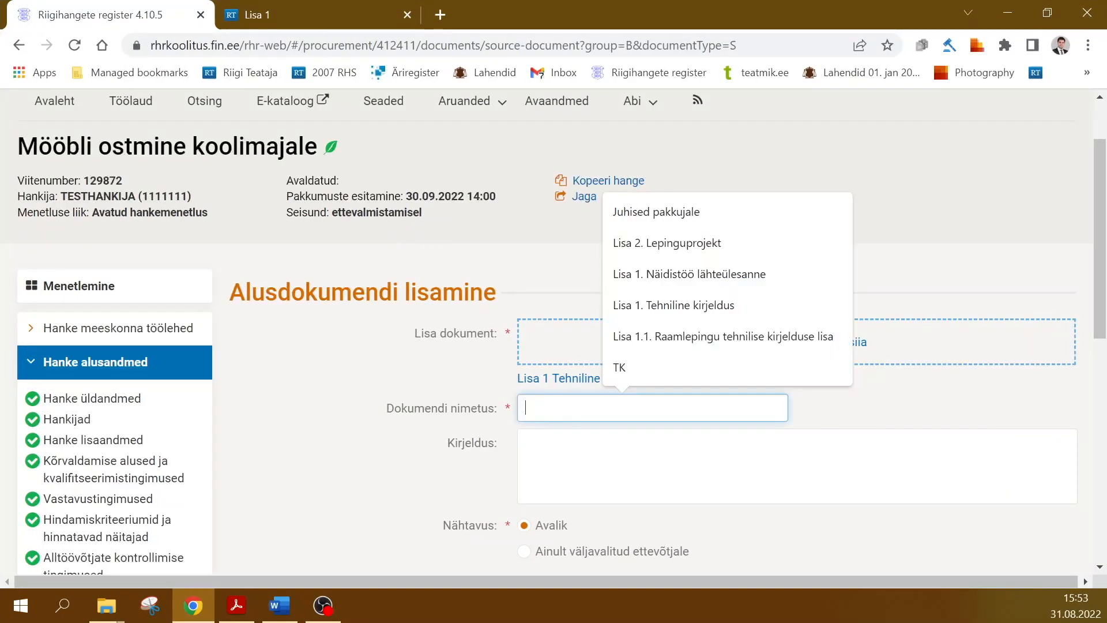
{"action": "left_click", "coordinate": [687, 304]}
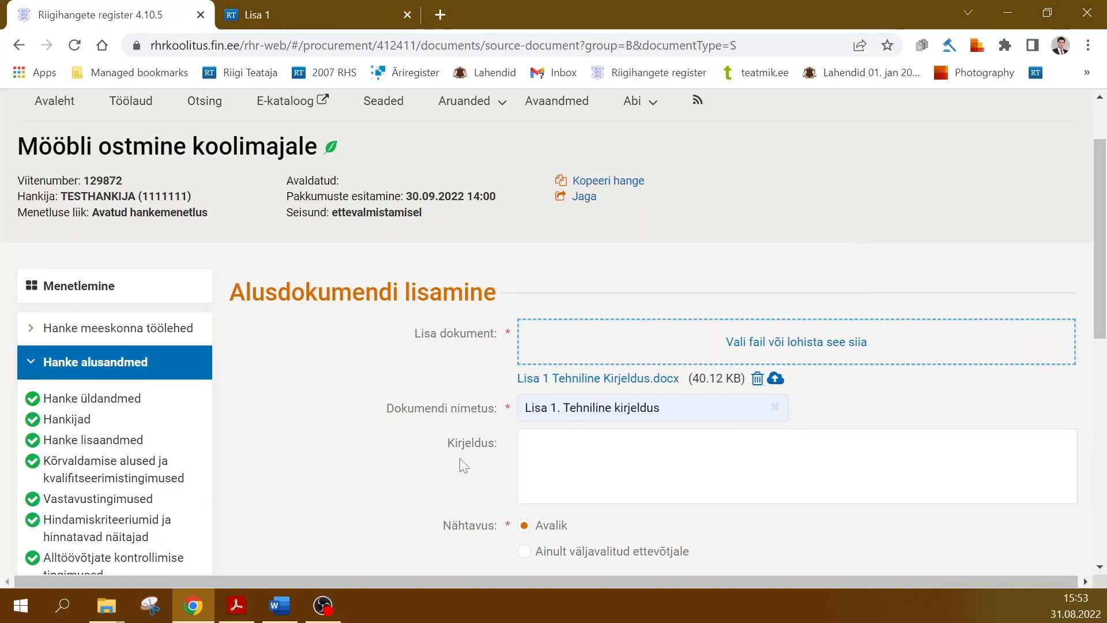
{"action": "scroll", "coordinate": [461, 465], "scroll_direction": "down", "scroll_amount": 3}
{"action": "left_click", "coordinate": [1009, 438]}
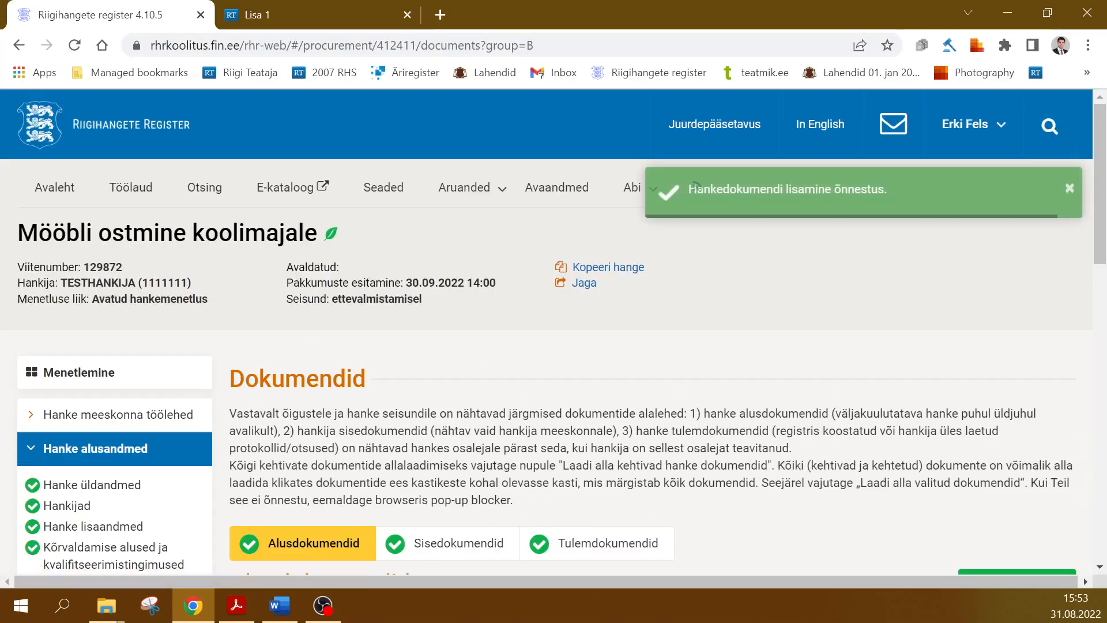
{"action": "scroll", "coordinate": [701, 179], "scroll_direction": "down", "scroll_amount": 2}
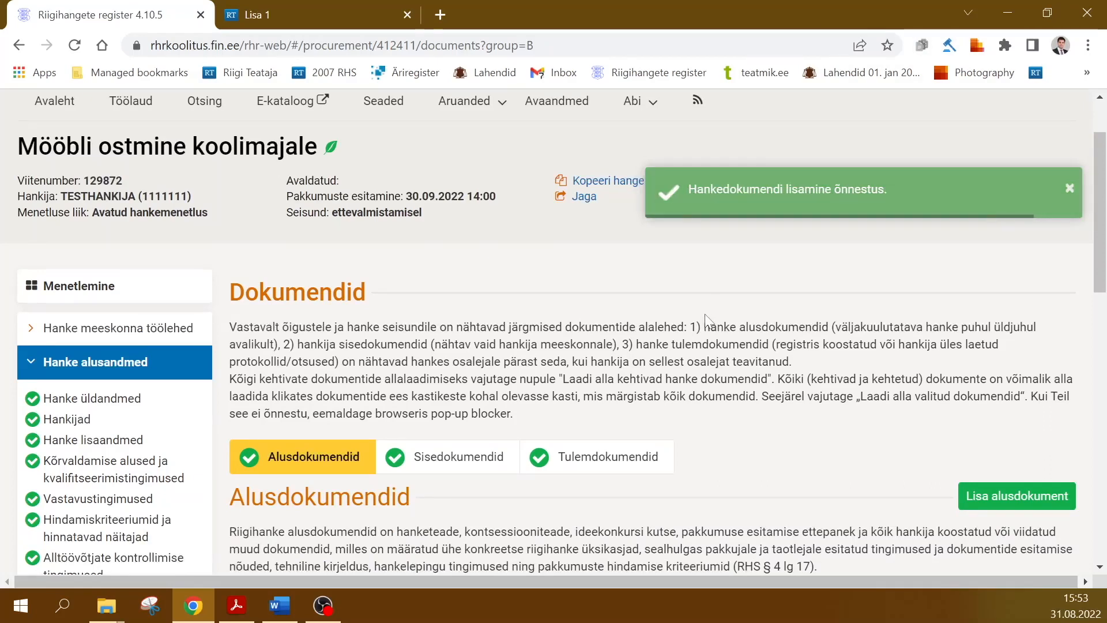
{"action": "scroll", "coordinate": [707, 320], "scroll_direction": "down", "scroll_amount": 5}
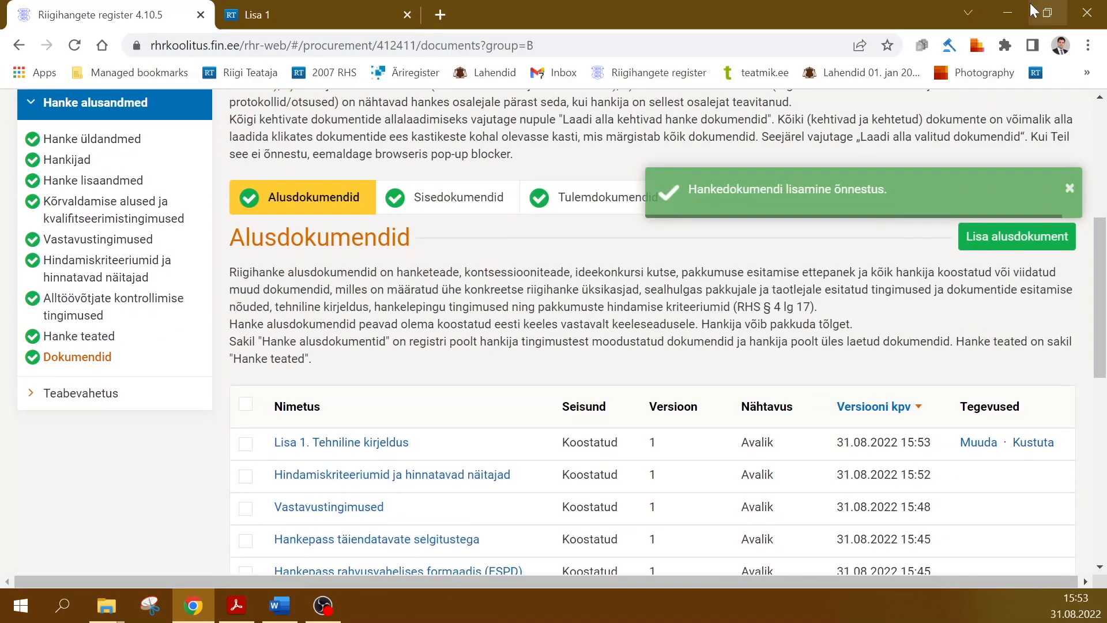
- Open "Lisa 2. Maksumuse vorm" from the Mööbel folder, examine its green total cost cell and the note below the table, and close it
{"action": "left_click", "coordinate": [1013, 9]}
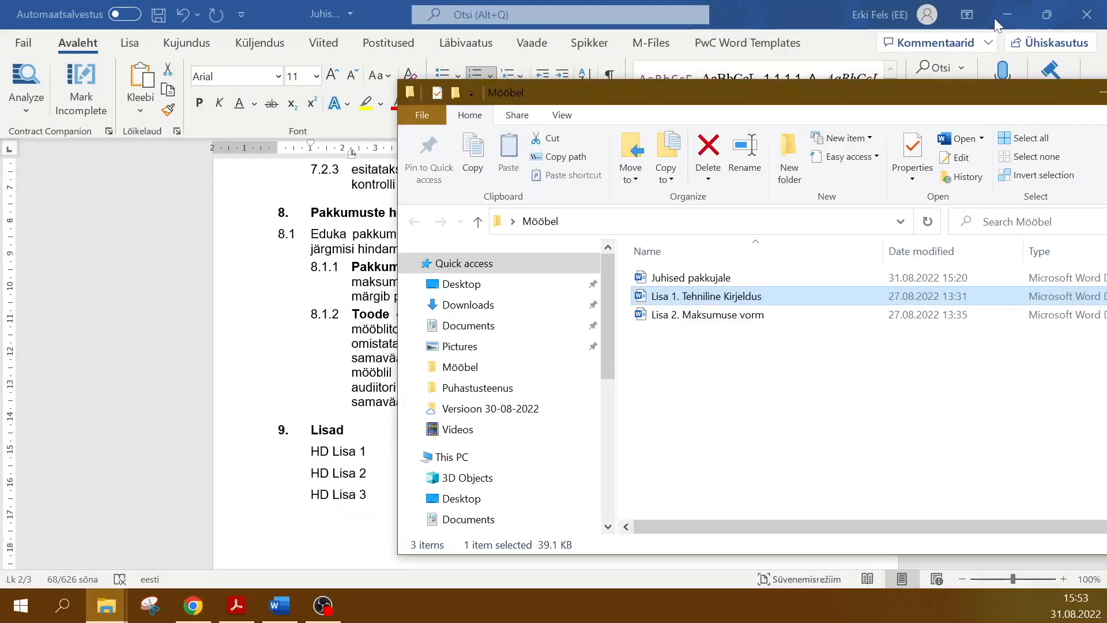
{"action": "left_click", "coordinate": [765, 318]}
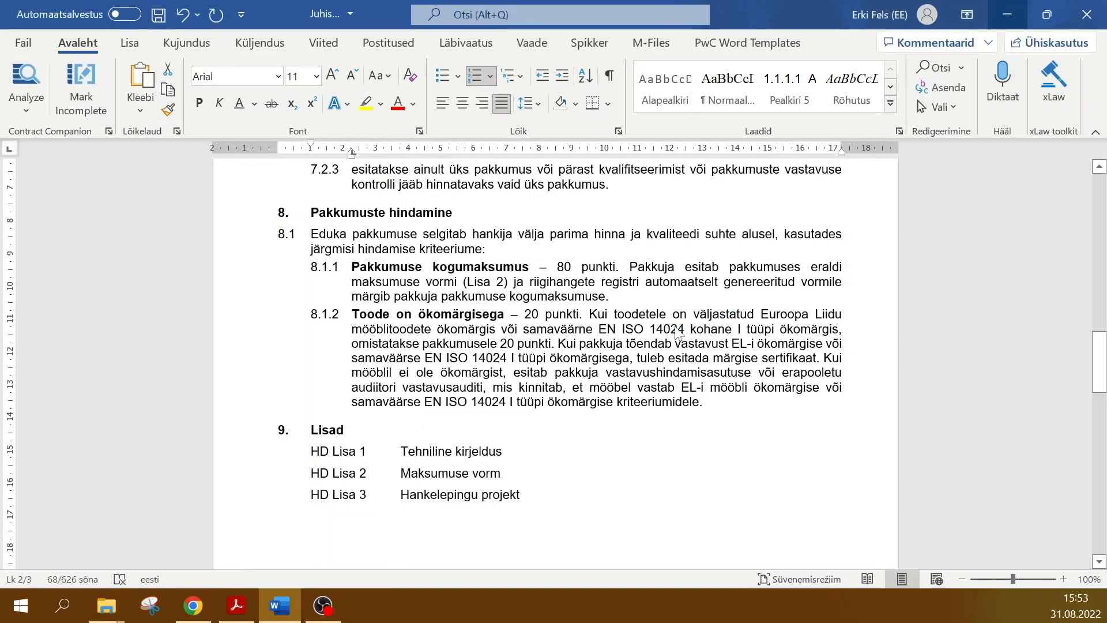
{"action": "left_click", "coordinate": [680, 261]}
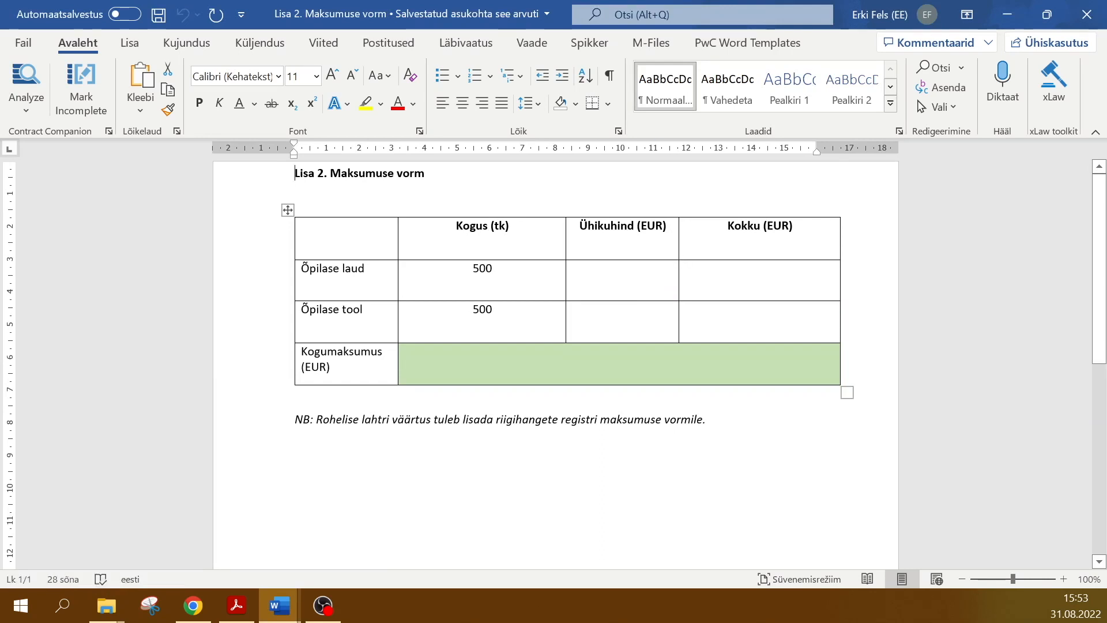
{"action": "left_click", "coordinate": [508, 369]}
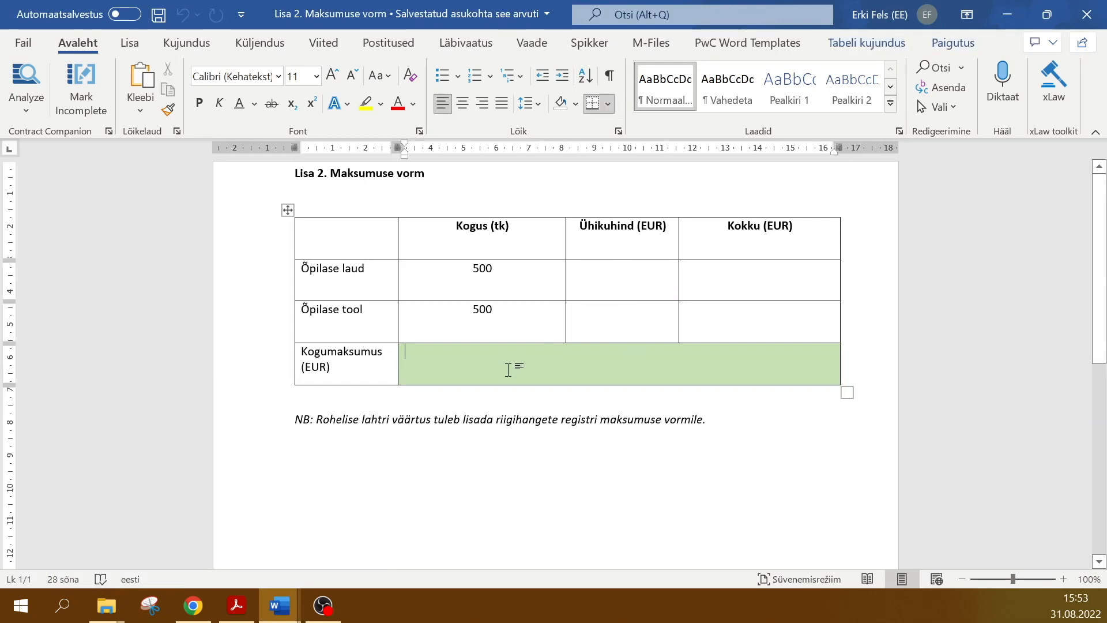
{"action": "left_click_drag", "start_coordinate": [296, 419], "coordinate": [576, 438]}
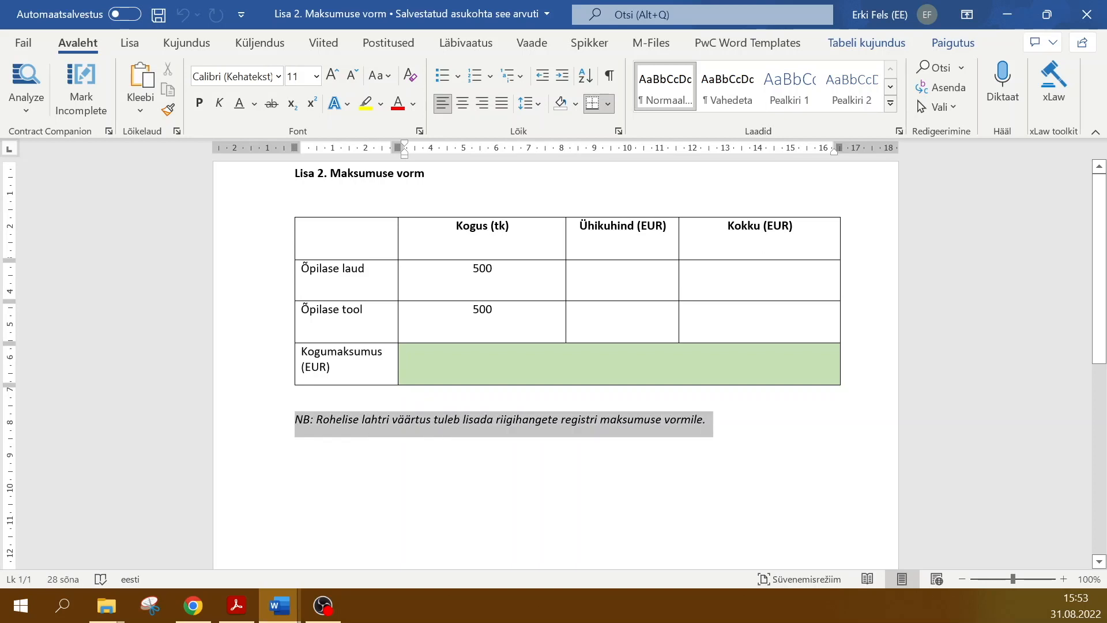
{"action": "left_click", "coordinate": [490, 420]}
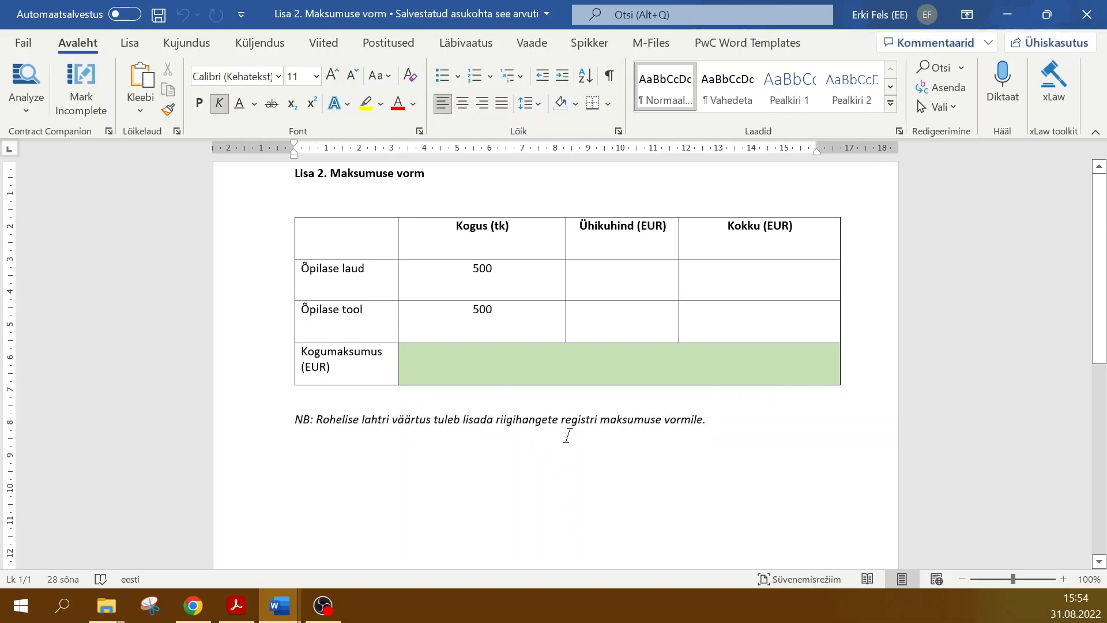
{"action": "left_click", "coordinate": [1075, 15]}
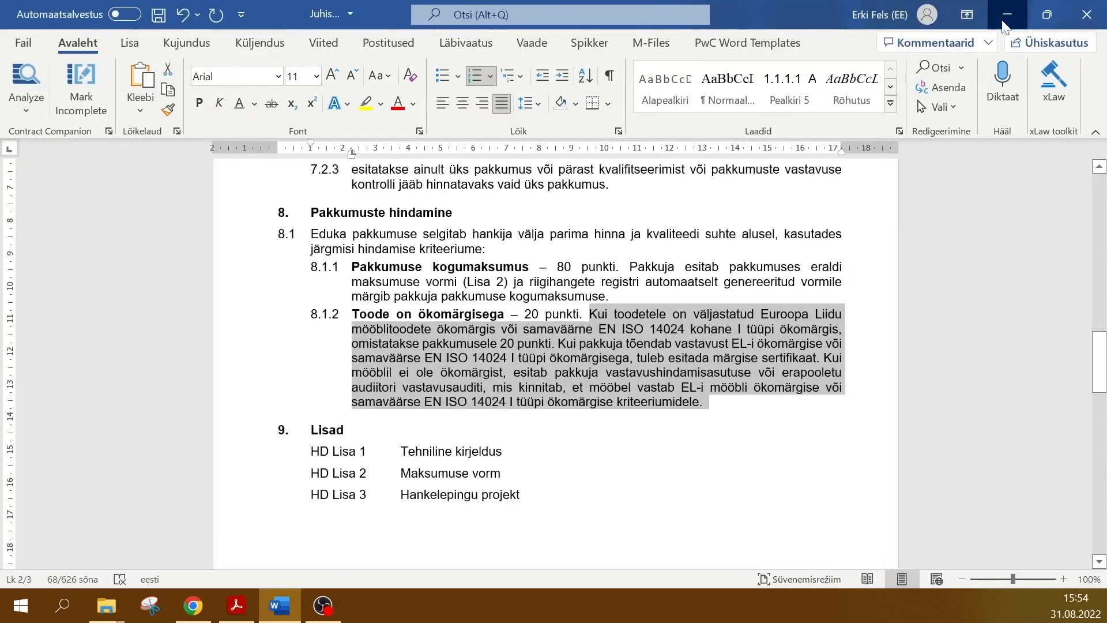
- Start another base document in the register and attach the file "Lisa 2. Maksumuse vorm" from the Mööbel folder
{"action": "left_click", "coordinate": [1007, 14]}
{"action": "left_click", "coordinate": [193, 605]}
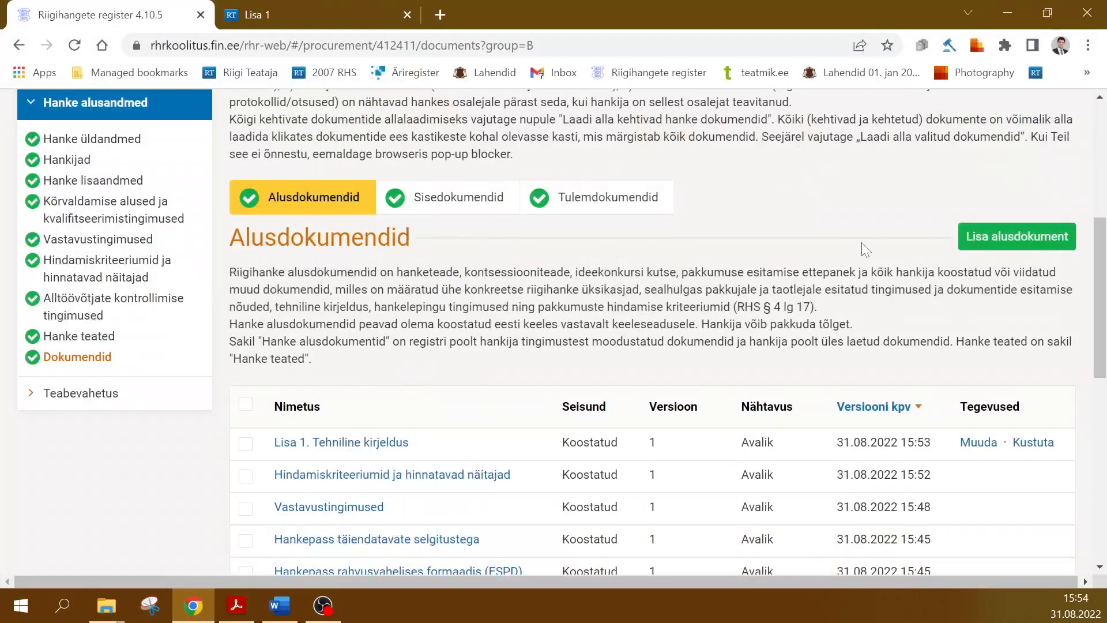
{"action": "left_click", "coordinate": [975, 237]}
{"action": "scroll", "coordinate": [692, 320], "scroll_direction": "down", "scroll_amount": 2}
{"action": "left_click_drag", "start_coordinate": [636, 14], "coordinate": [494, 86]}
{"action": "left_click", "coordinate": [856, 353]}
{"action": "left_click_drag", "start_coordinate": [699, 316], "coordinate": [358, 355]}
- Name the base document "Lisa 2. Maksumuse vorm", save it with "Avalik" visibility, and return to the full base documents list
{"action": "left_click", "coordinate": [351, 427]}
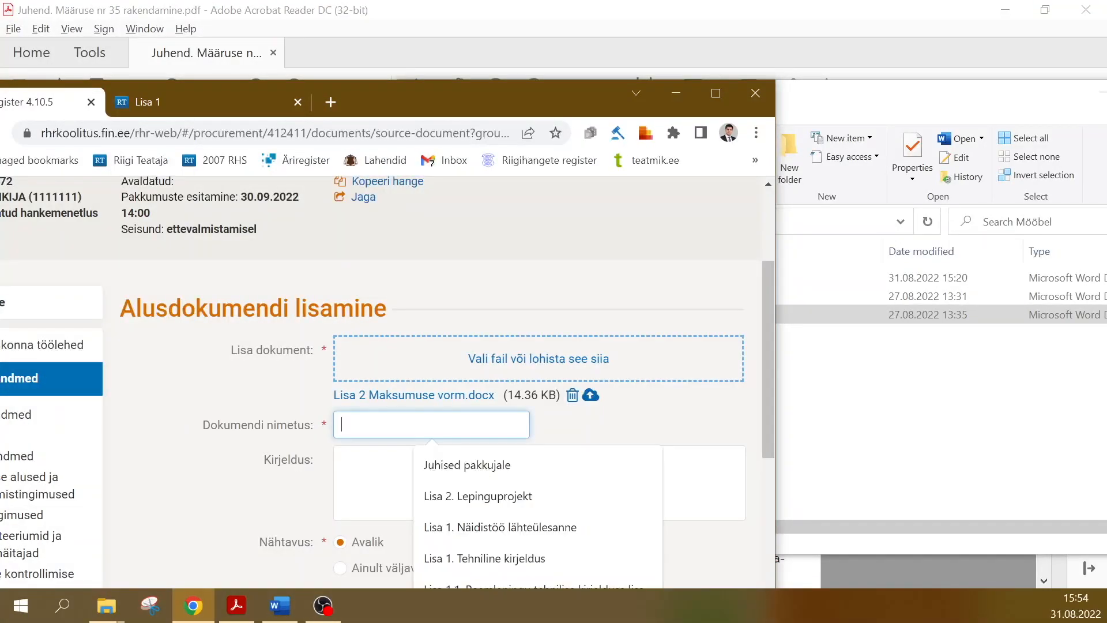
{"action": "type", "text": "Lis"}
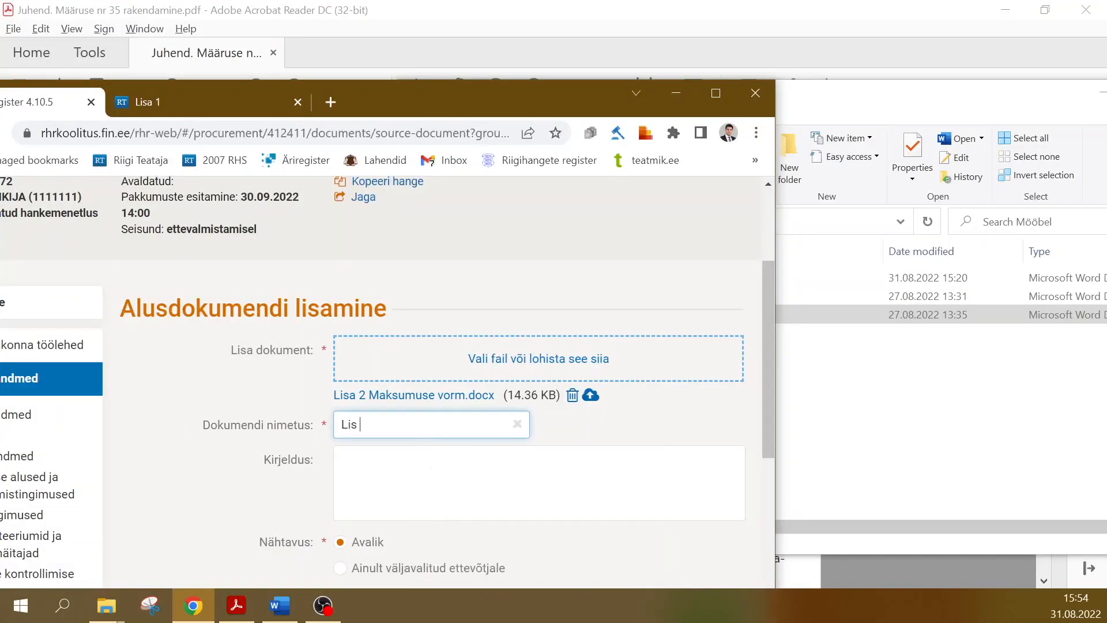
{"action": "type", "text": "a 2. Mk"}
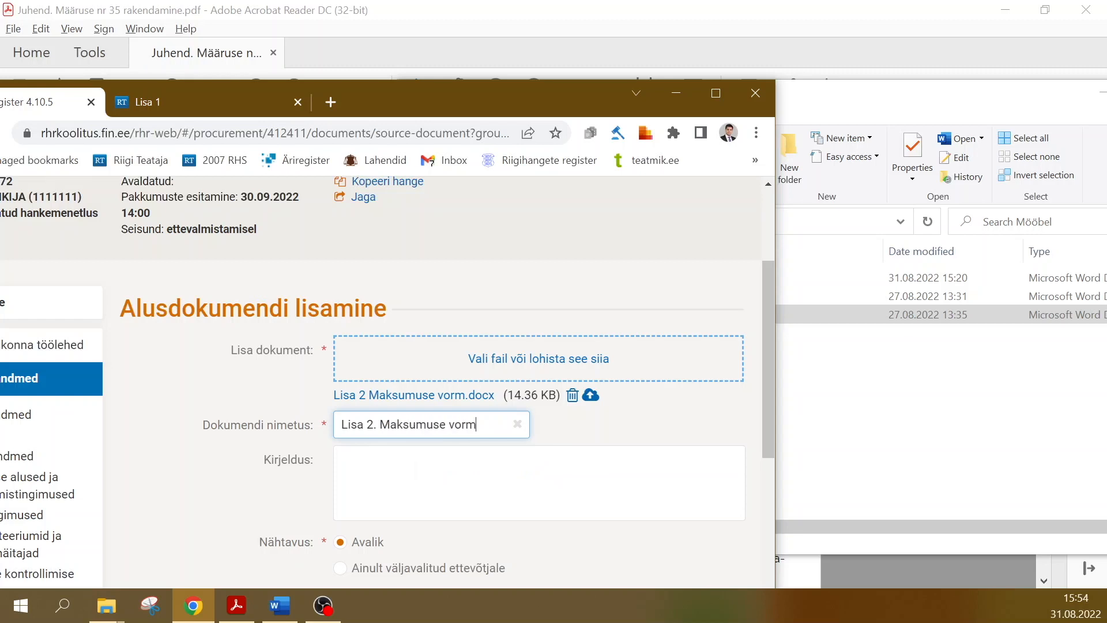
{"action": "scroll", "coordinate": [366, 430], "scroll_direction": "down", "scroll_amount": 3}
{"action": "left_click", "coordinate": [683, 452]}
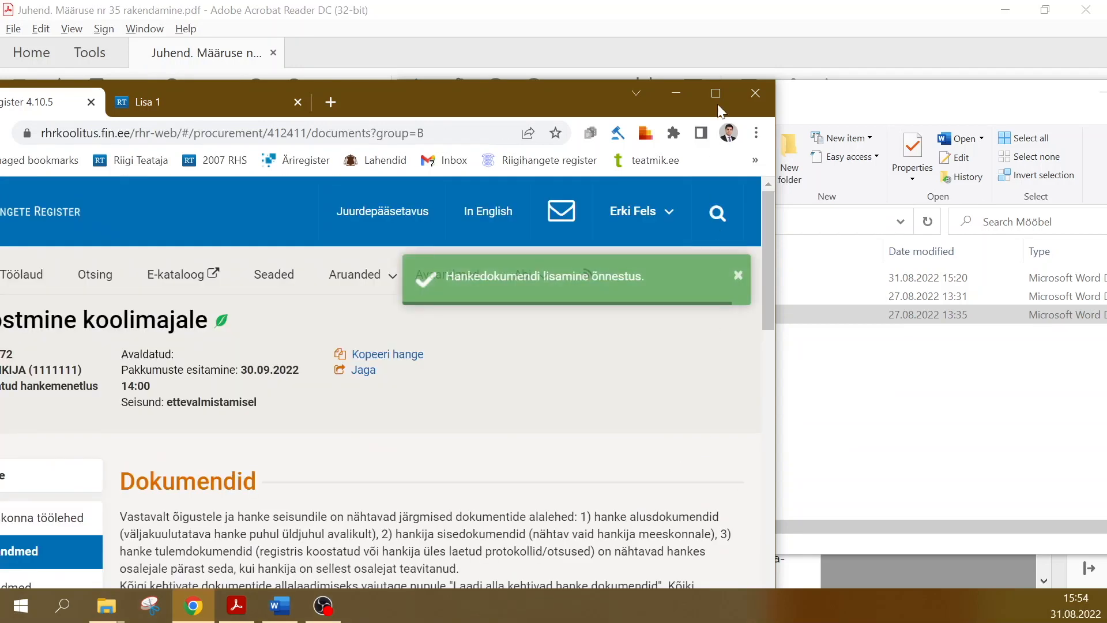
{"action": "left_click", "coordinate": [716, 93]}
{"action": "scroll", "coordinate": [411, 344], "scroll_direction": "down", "scroll_amount": 5}
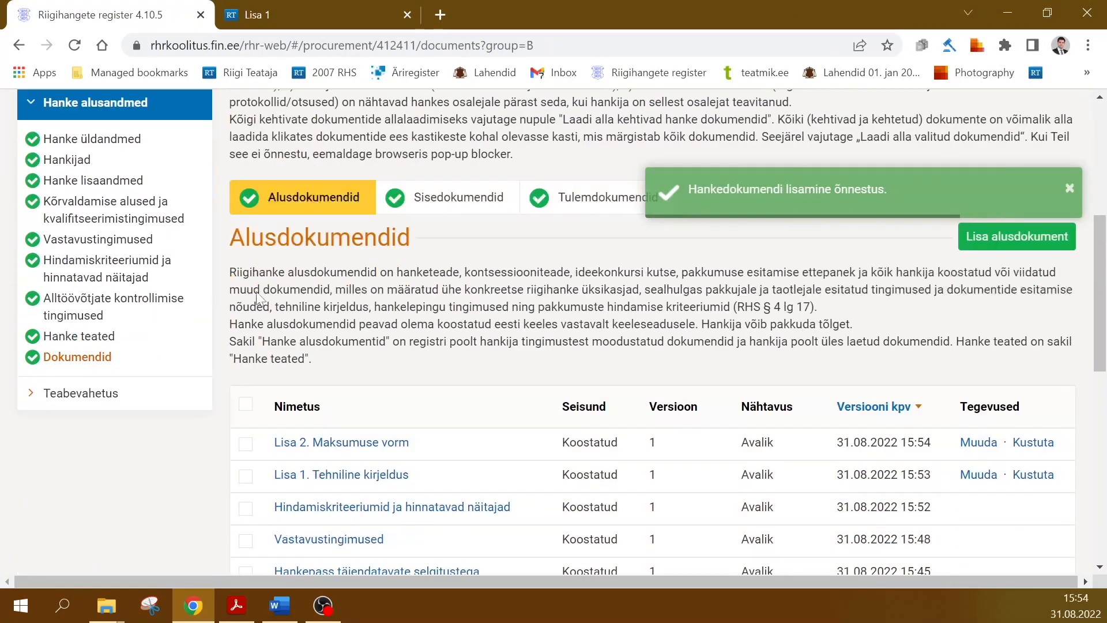
- Reopen the "Vastavustingimused" section, review the existing conditions, and open the form for adding another compliance condition
{"action": "left_click", "coordinate": [141, 249]}
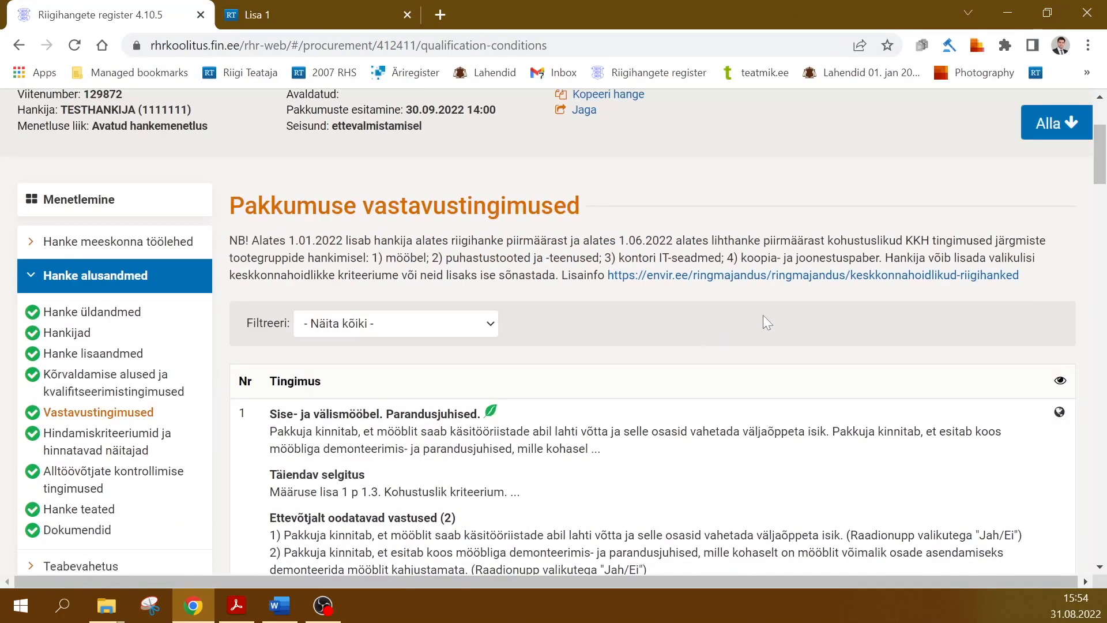
{"action": "scroll", "coordinate": [762, 315], "scroll_direction": "down", "scroll_amount": 2}
{"action": "scroll", "coordinate": [761, 322], "scroll_direction": "down", "scroll_amount": 10}
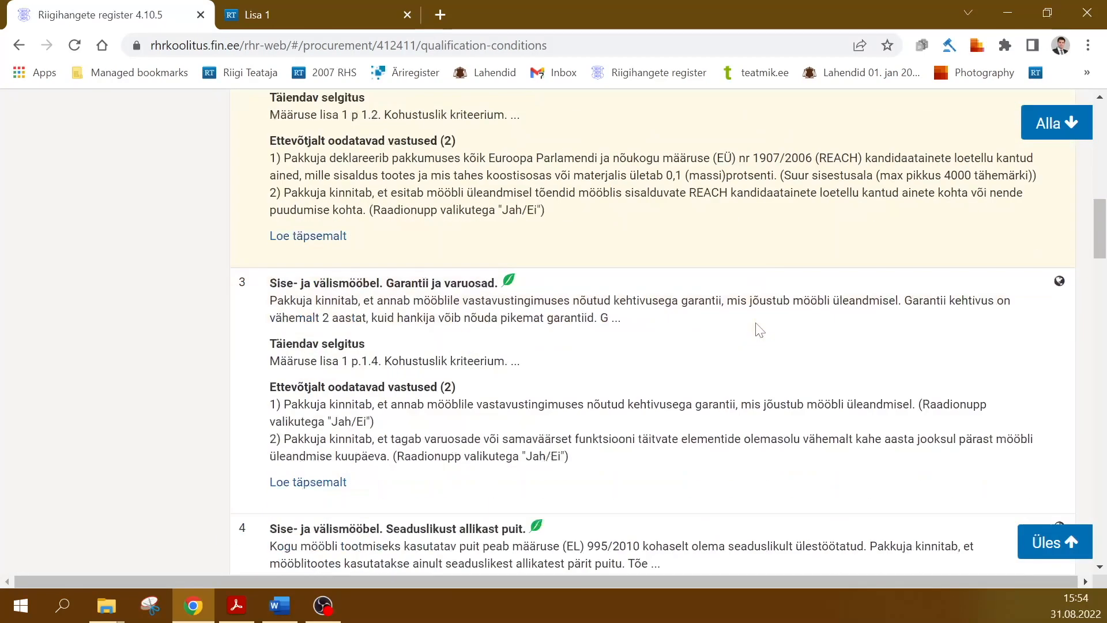
{"action": "scroll", "coordinate": [1050, 254], "scroll_direction": "down", "scroll_amount": 1}
{"action": "left_click_drag", "start_coordinate": [1102, 242], "coordinate": [1102, 536]}
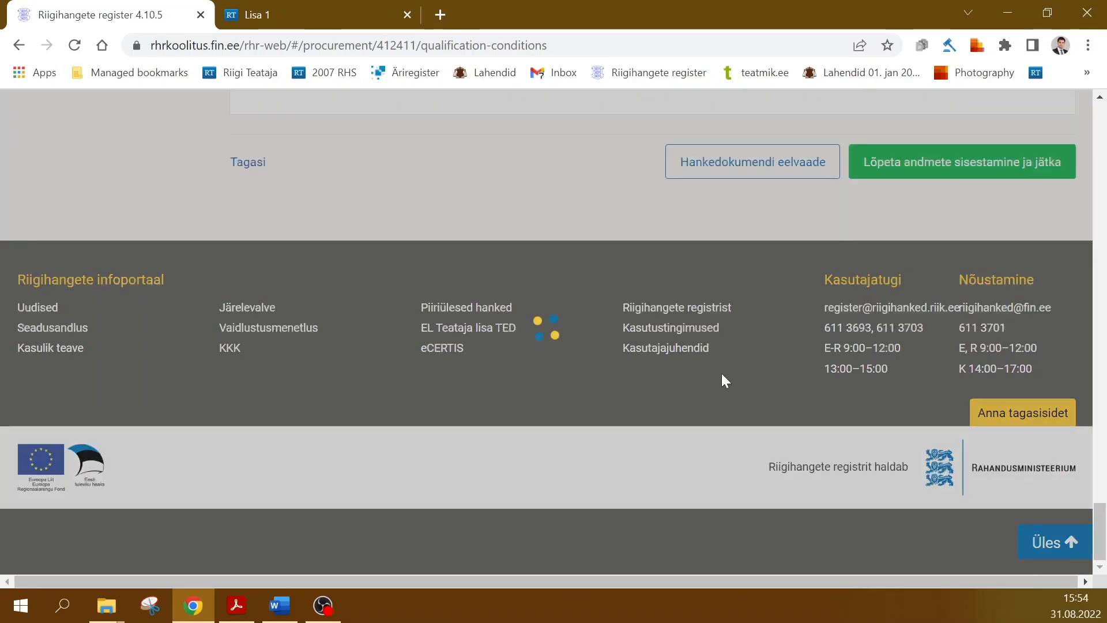
{"action": "scroll", "coordinate": [802, 332], "scroll_direction": "up", "scroll_amount": 1}
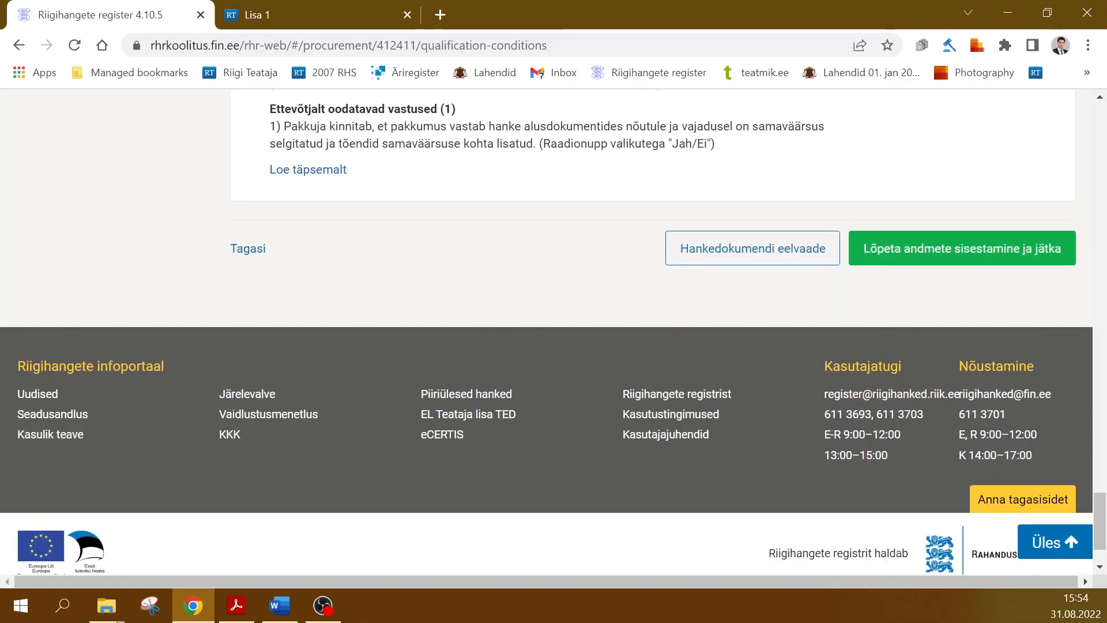
{"action": "left_click_drag", "start_coordinate": [1098, 531], "coordinate": [1078, 179]}
{"action": "left_click", "coordinate": [1022, 225]}
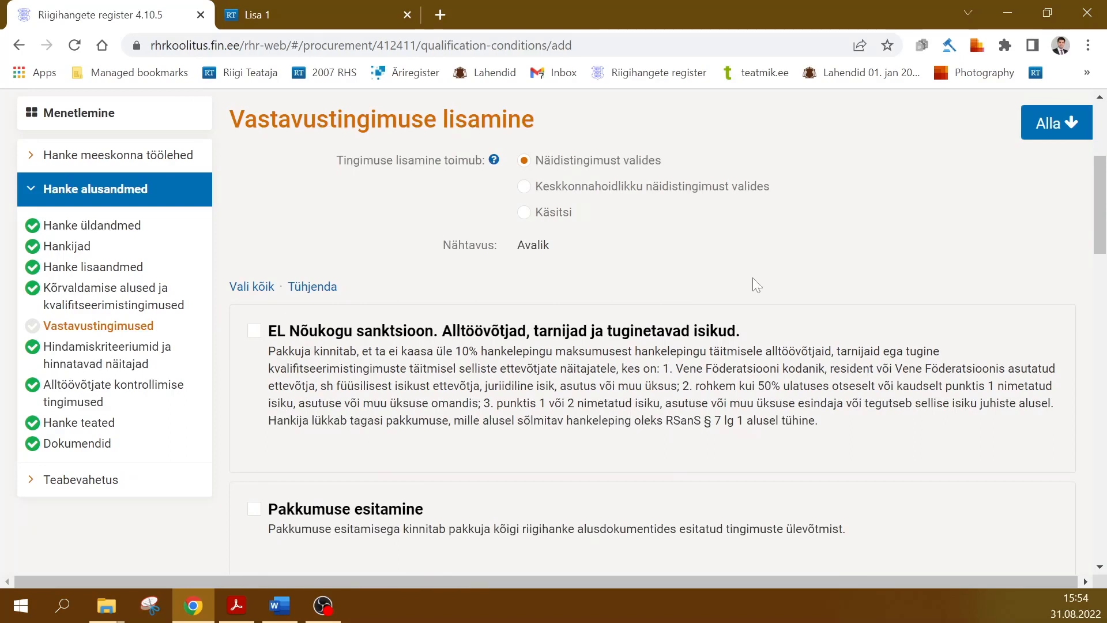
- Choose the manual "Käsitsi" method for adding the compliance condition and title it "Maksumuse vorm"
{"action": "scroll", "coordinate": [1006, 275], "scroll_direction": "up", "scroll_amount": 2}
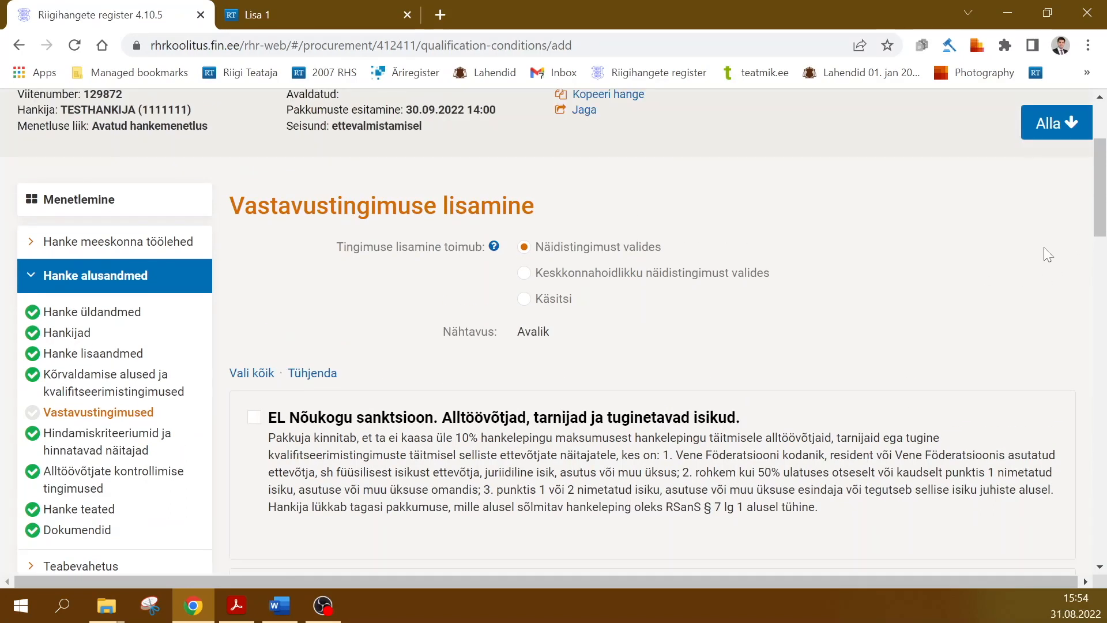
{"action": "left_click_drag", "start_coordinate": [1096, 202], "coordinate": [1097, 463]}
{"action": "scroll", "coordinate": [1010, 246], "scroll_direction": "up", "scroll_amount": 15}
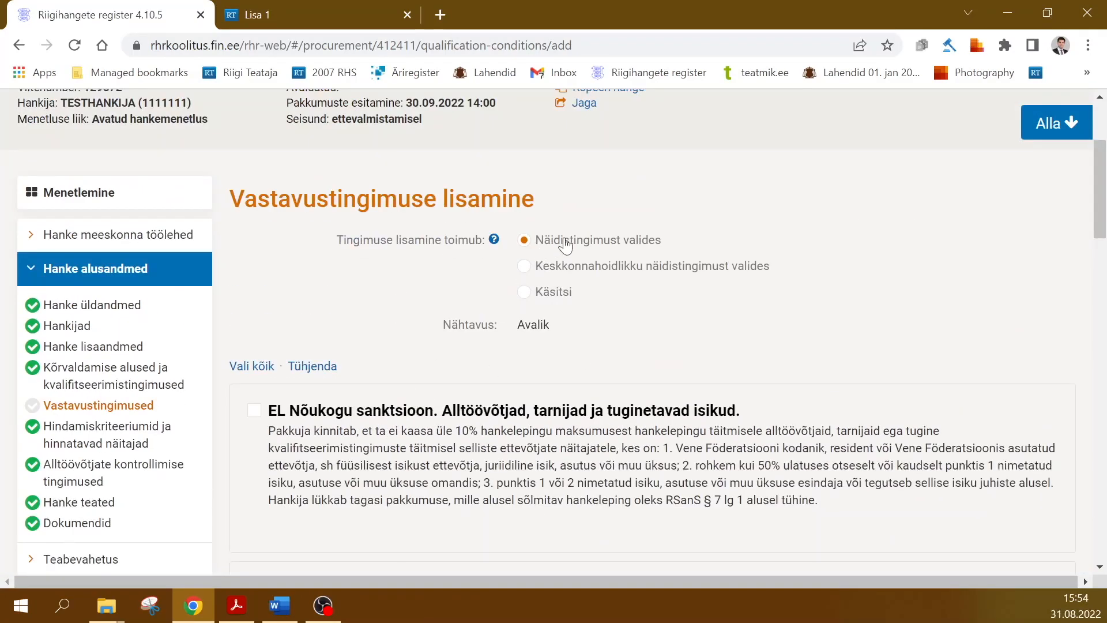
{"action": "left_click", "coordinate": [548, 296]}
{"action": "left_click", "coordinate": [577, 355]}
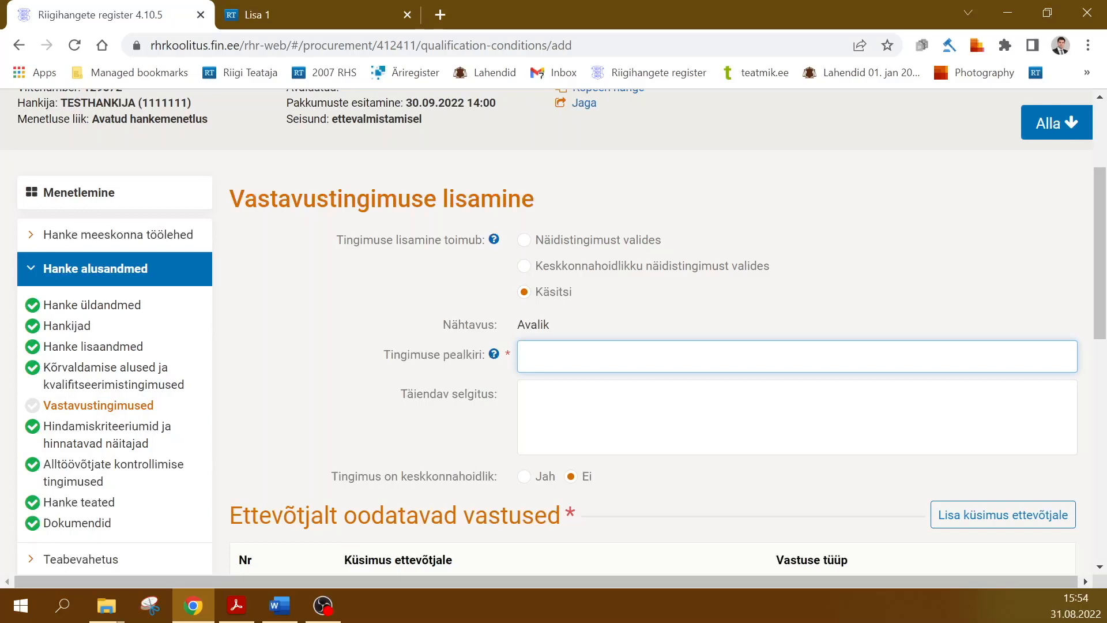
{"action": "type", "text": "Maksumuse vorm"}
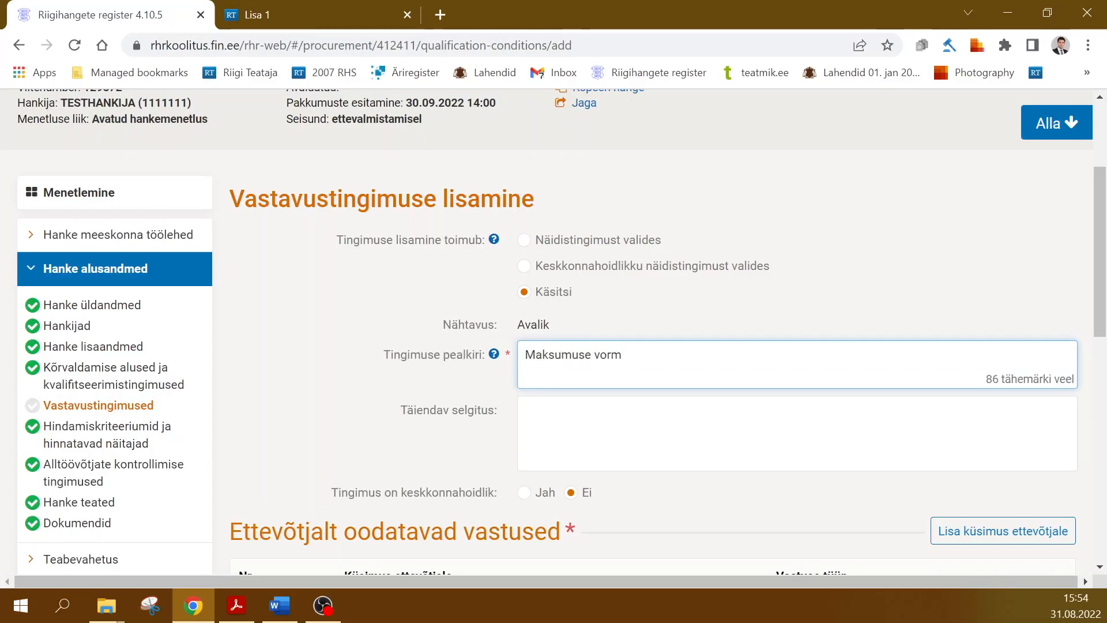
- Enter "Pakkuja peab esitama lisa 2 vormi." as the condition's additional explanation and mark it as not environmentally friendly ("Ei")
{"action": "key", "text": "Tab"}
{"action": "key", "text": "alt+Tab"}
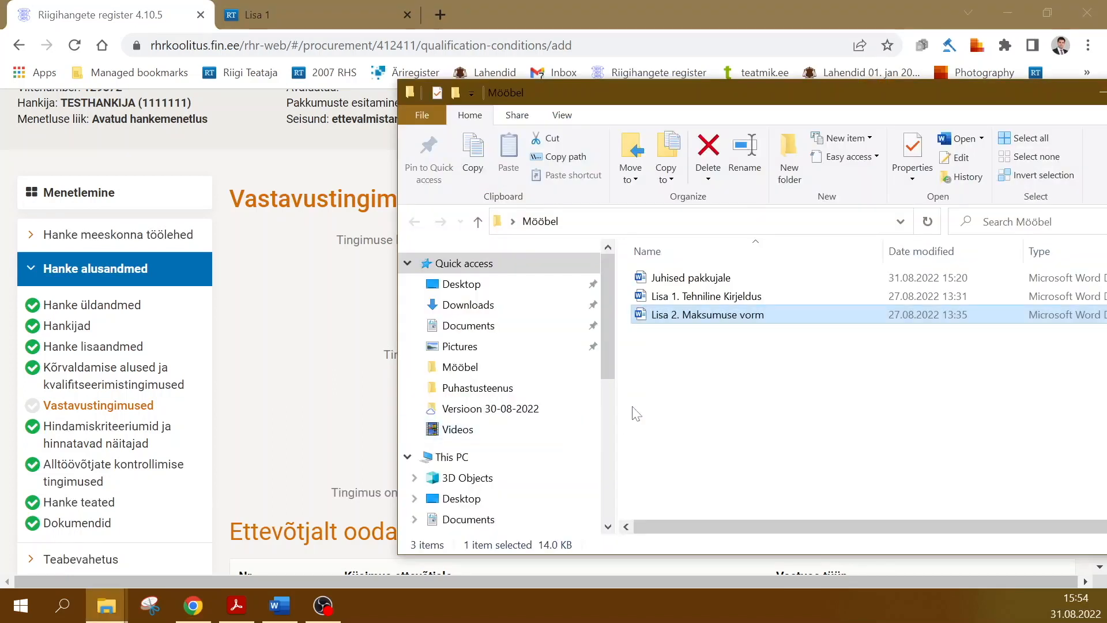
{"action": "key", "text": "alt+Tab"}
{"action": "type", "text": "Pakku"}
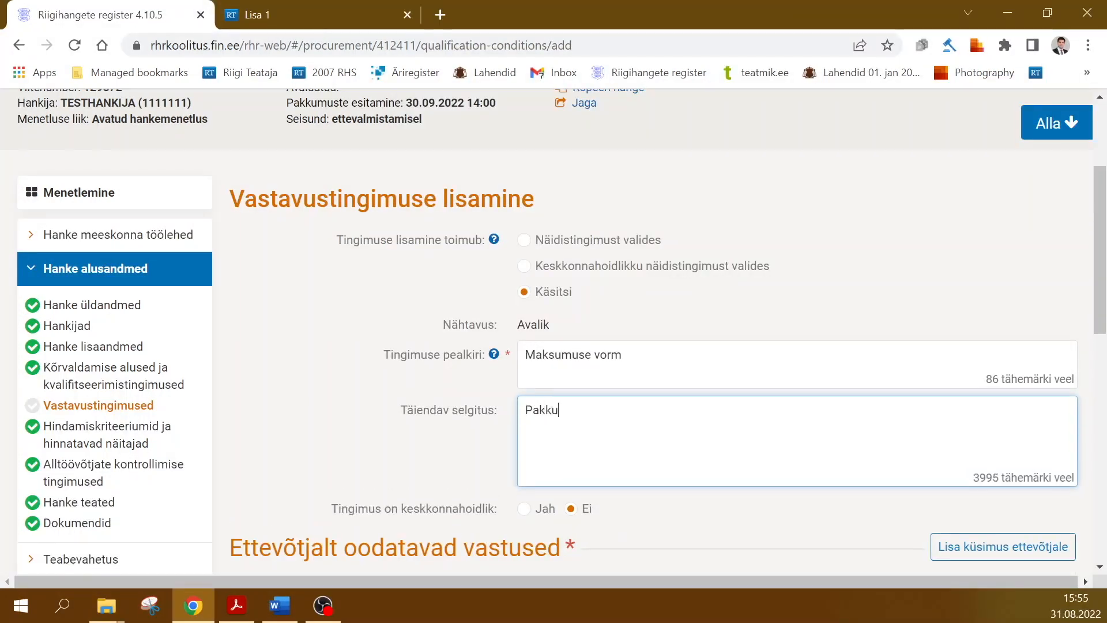
{"action": "type", "text": "ja peab esitama lisa 2"}
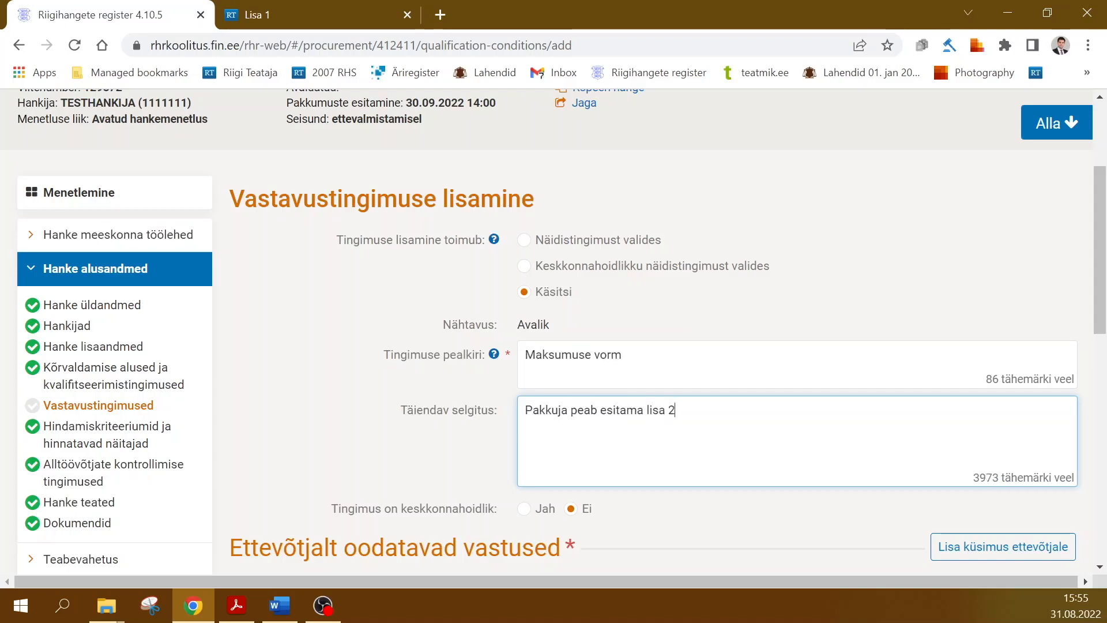
{"action": "type", "text": " vormi."}
{"action": "scroll", "coordinate": [554, 312], "scroll_direction": "down", "scroll_amount": 1}
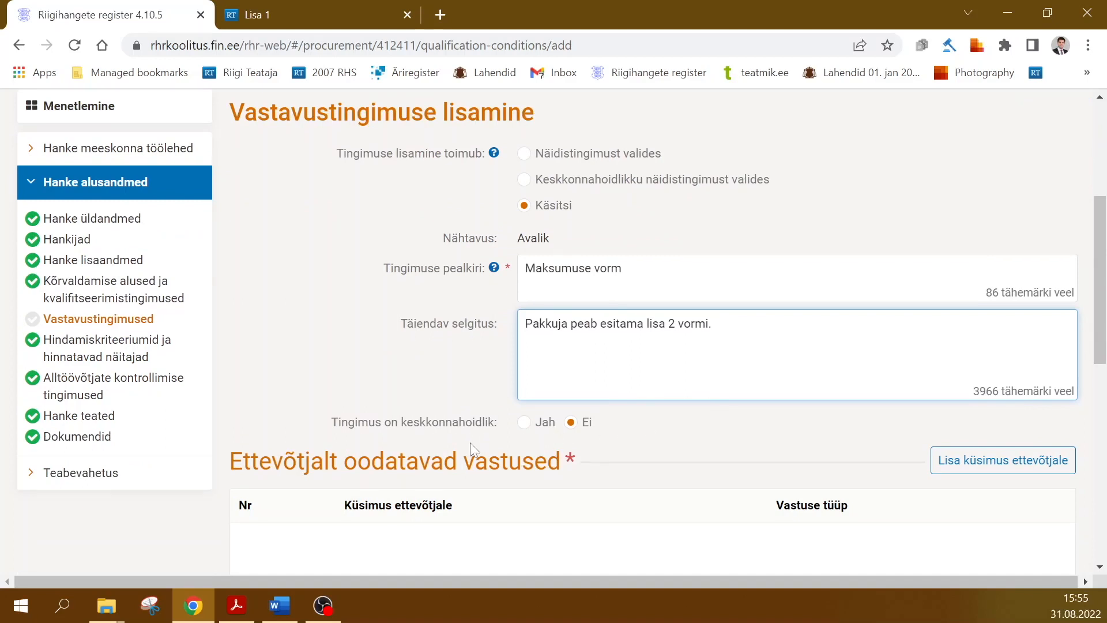
{"action": "left_click", "coordinate": [572, 424]}
{"action": "scroll", "coordinate": [717, 432], "scroll_direction": "down", "scroll_amount": 1}
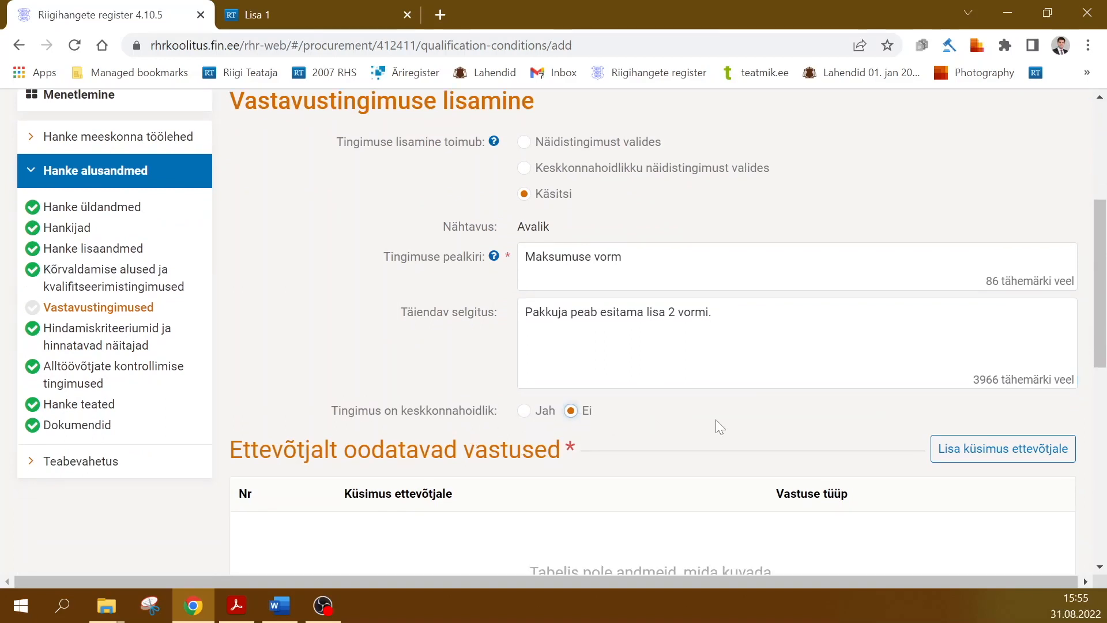
- Add a bidder question named "Lisa 2 vorm" with the field type "Vabas vormis dokument"
{"action": "scroll", "coordinate": [716, 424], "scroll_direction": "down", "scroll_amount": 1}
{"action": "left_click", "coordinate": [954, 381]}
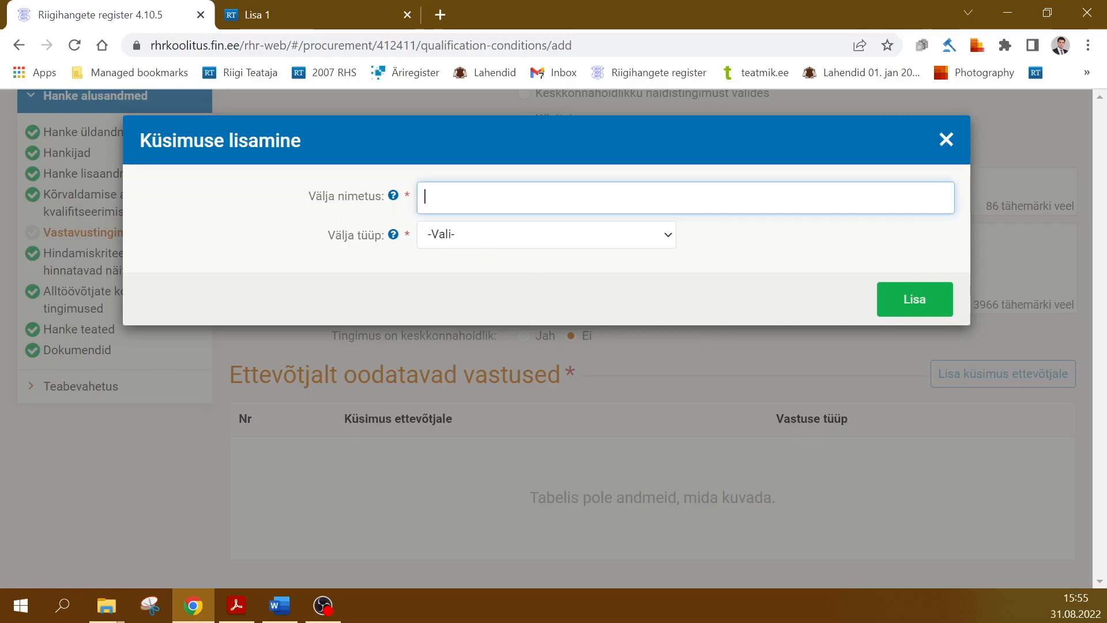
{"action": "left_click", "coordinate": [475, 236]}
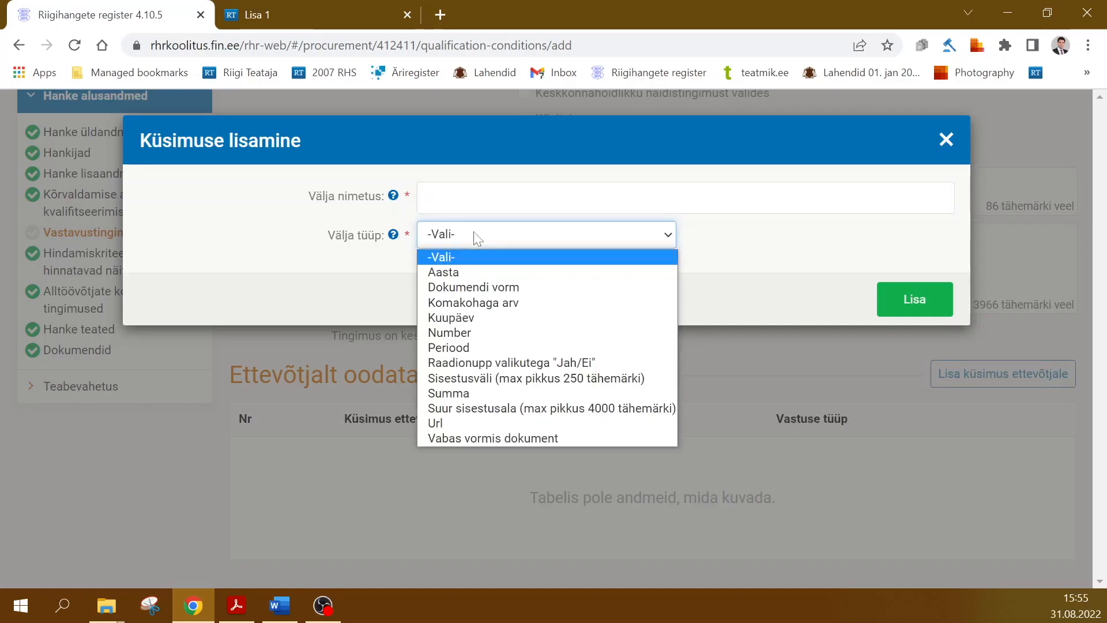
{"action": "left_click", "coordinate": [504, 436]}
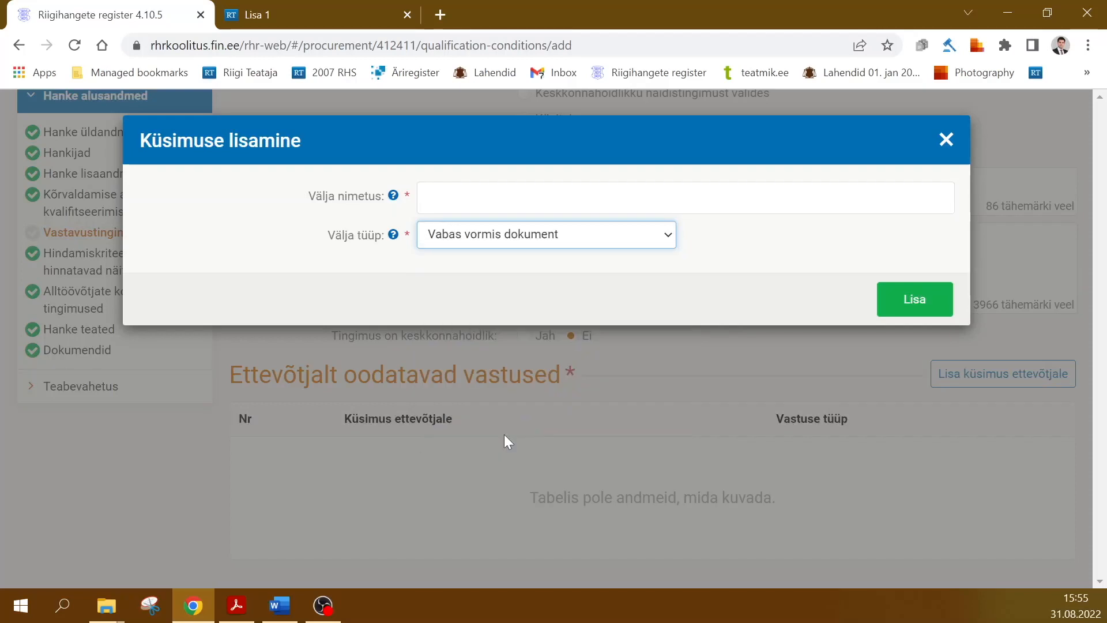
{"action": "left_click", "coordinate": [484, 197]}
{"action": "type", "text": "V"}
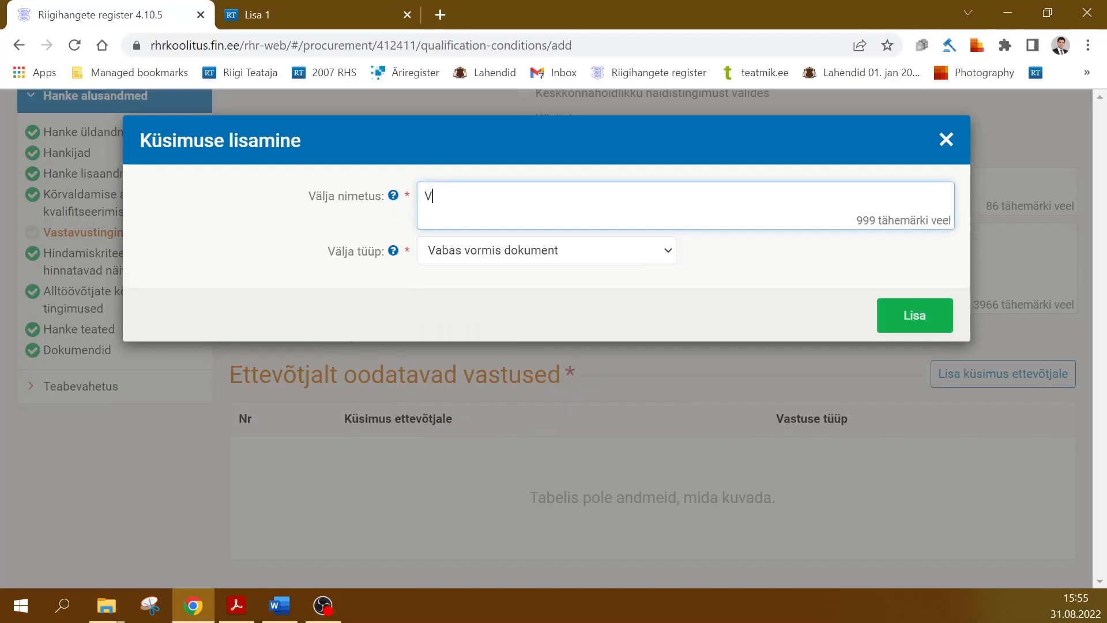
{"action": "type", "text": "isa 2 vorm"}
{"action": "left_click", "coordinate": [887, 316]}
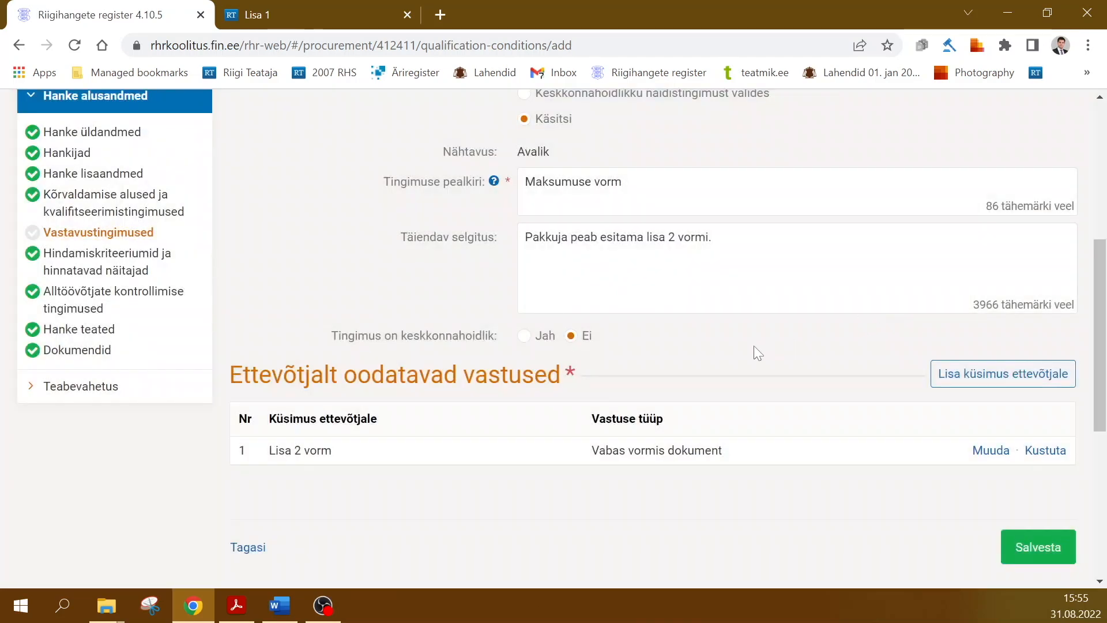
- Save the "Maksumuse vorm" condition and complete data entry for the compliance conditions section
{"action": "scroll", "coordinate": [870, 441], "scroll_direction": "down", "scroll_amount": 3}
{"action": "left_click", "coordinate": [1025, 477]}
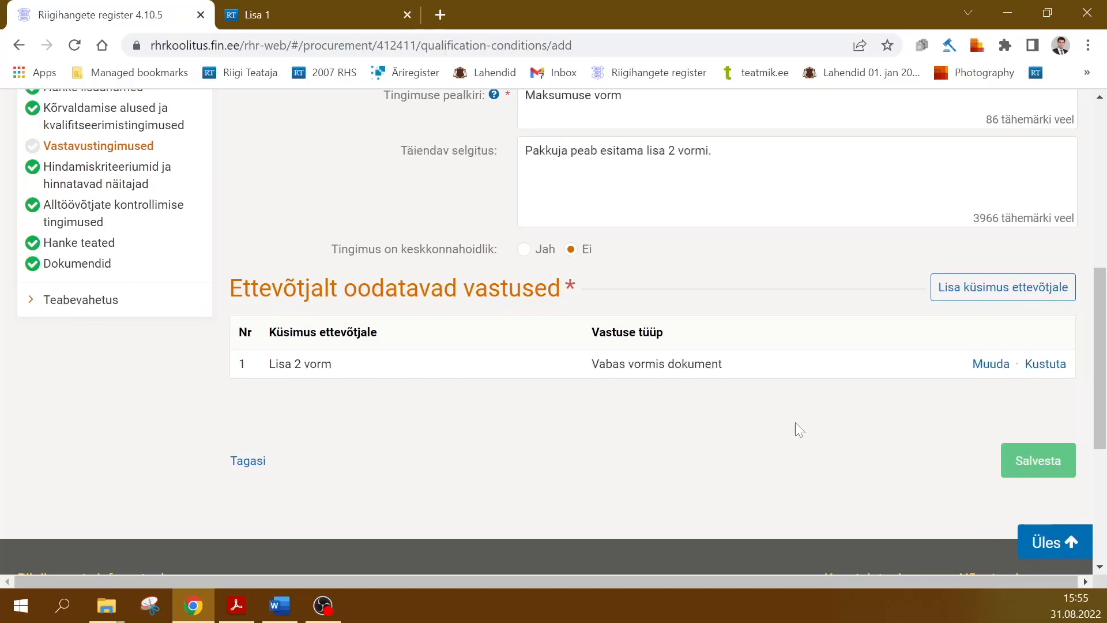
{"action": "scroll", "coordinate": [203, 440], "scroll_direction": "down", "scroll_amount": 1}
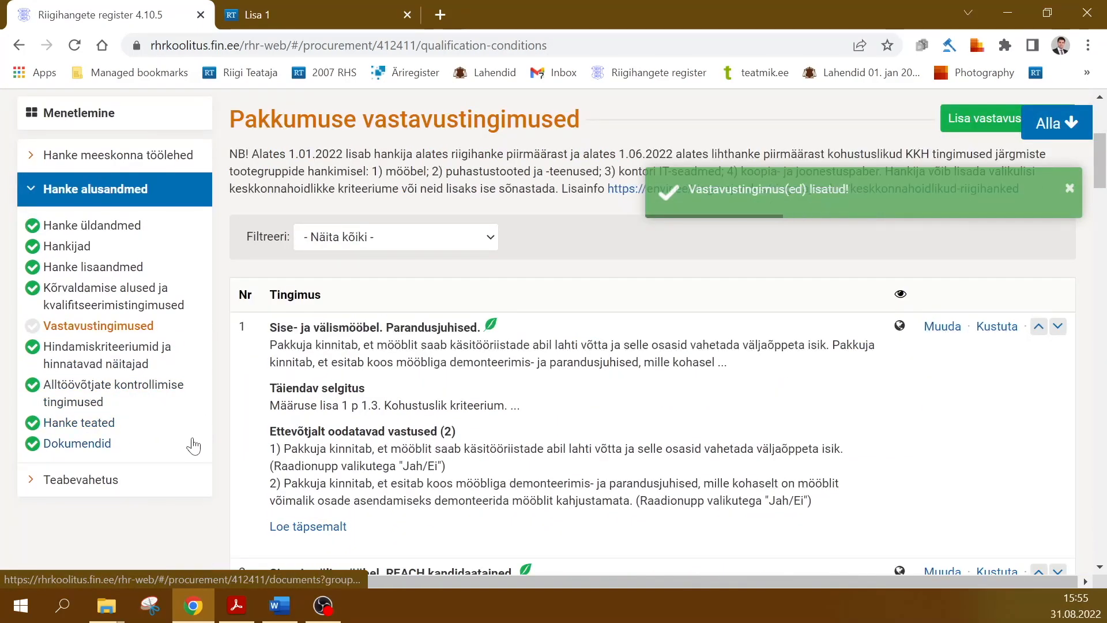
{"action": "scroll", "coordinate": [193, 447], "scroll_direction": "down", "scroll_amount": 10}
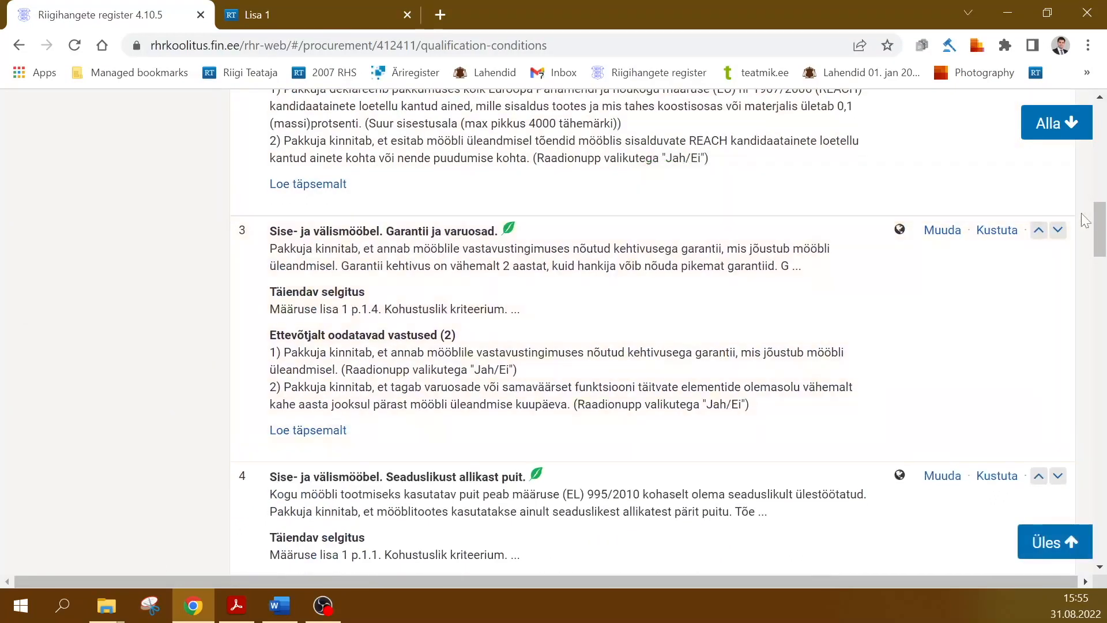
{"action": "scroll", "coordinate": [865, 311], "scroll_direction": "down", "scroll_amount": 20}
{"action": "scroll", "coordinate": [598, 264], "scroll_direction": "up", "scroll_amount": 1}
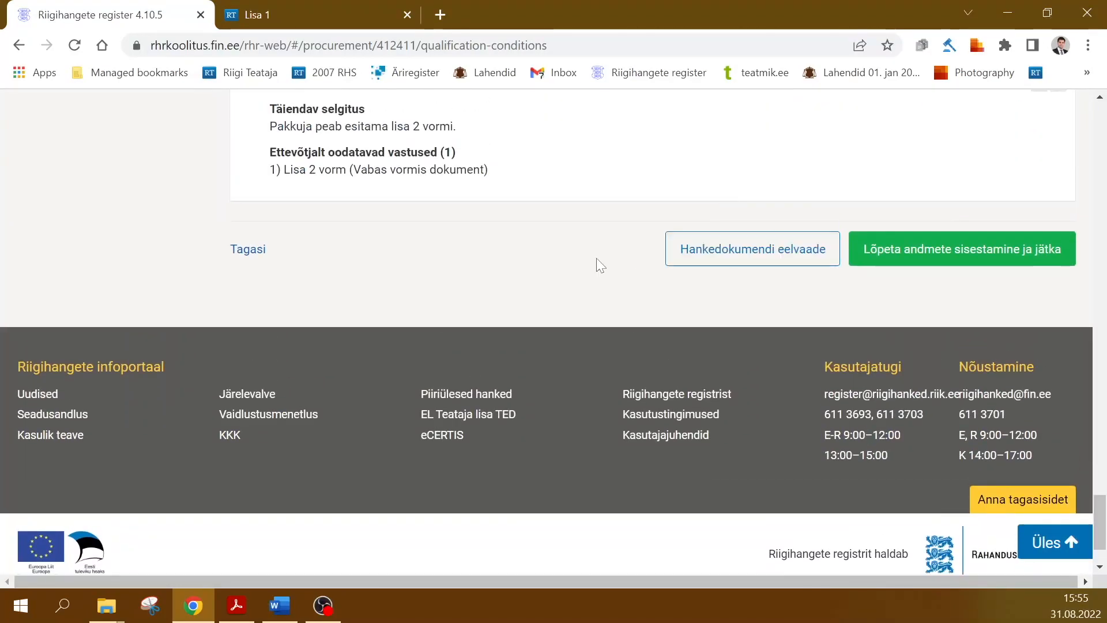
{"action": "left_click", "coordinate": [909, 262]}
- Go to the procurement's "Dokumendid" section and complete its data entry
{"action": "scroll", "coordinate": [1091, 275], "scroll_direction": "down", "scroll_amount": 15}
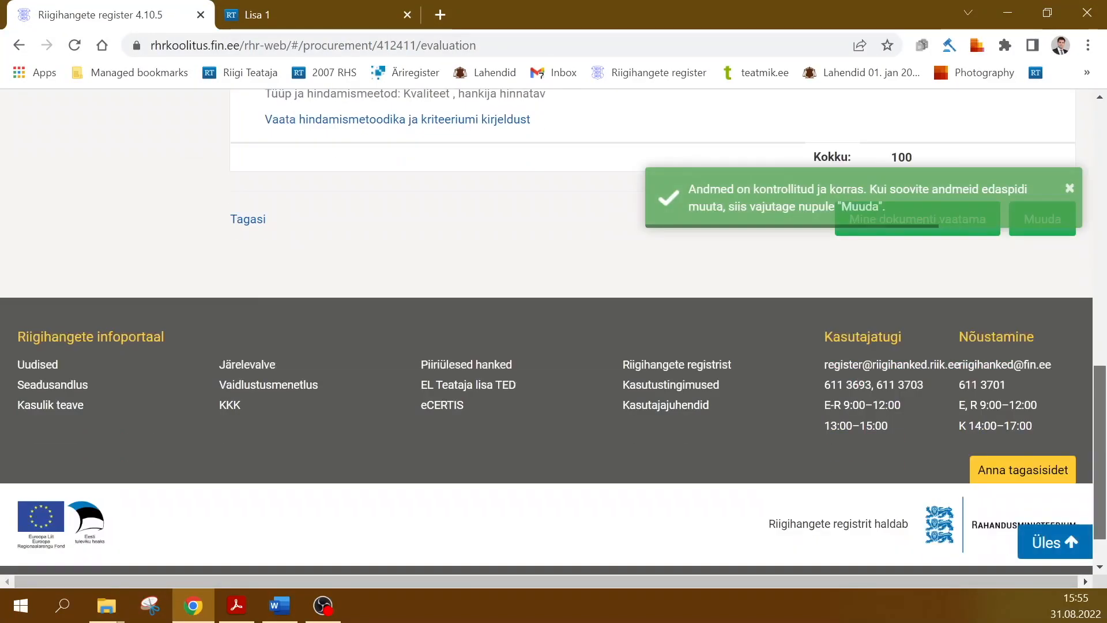
{"action": "scroll", "coordinate": [1039, 423], "scroll_direction": "up", "scroll_amount": 2}
{"action": "scroll", "coordinate": [617, 382], "scroll_direction": "up", "scroll_amount": 1}
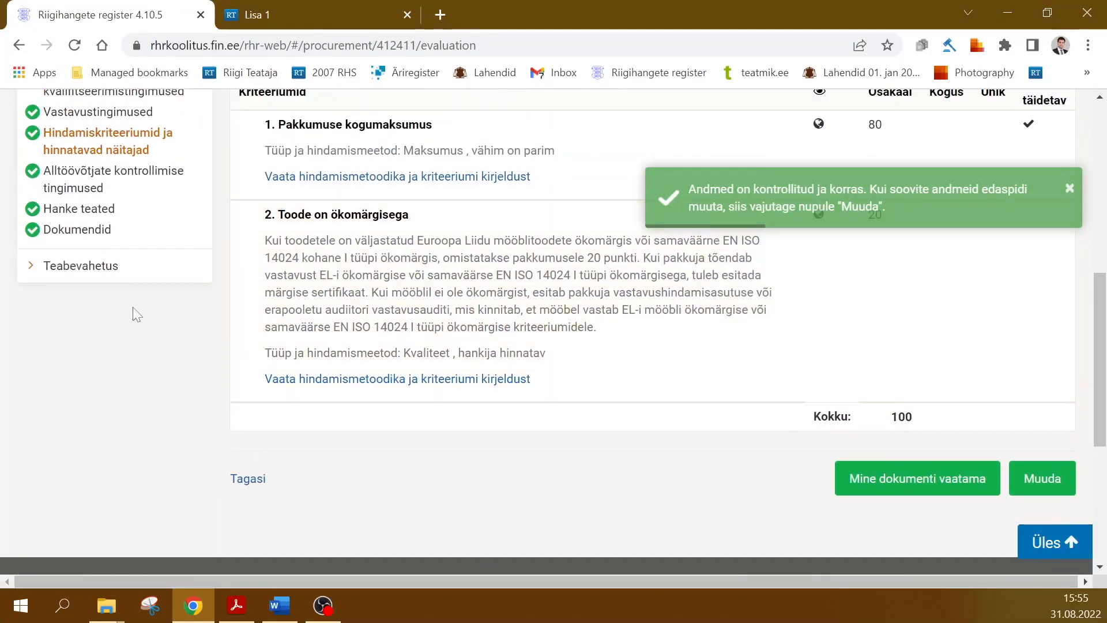
{"action": "scroll", "coordinate": [112, 246], "scroll_direction": "up", "scroll_amount": 3}
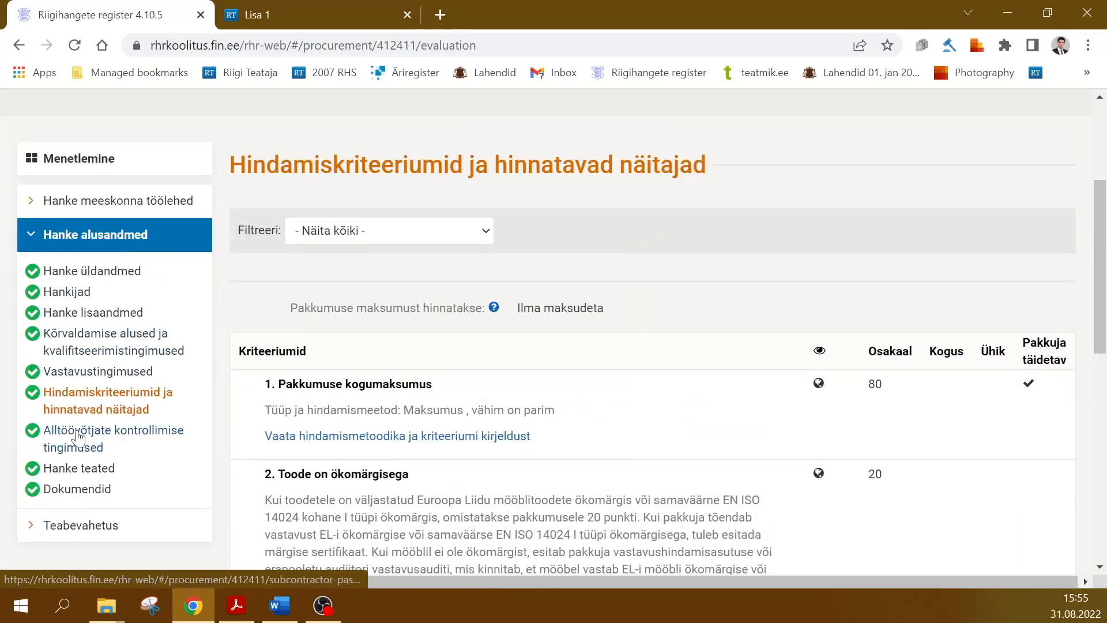
{"action": "left_click", "coordinate": [80, 490]}
{"action": "scroll", "coordinate": [672, 420], "scroll_direction": "down", "scroll_amount": 8}
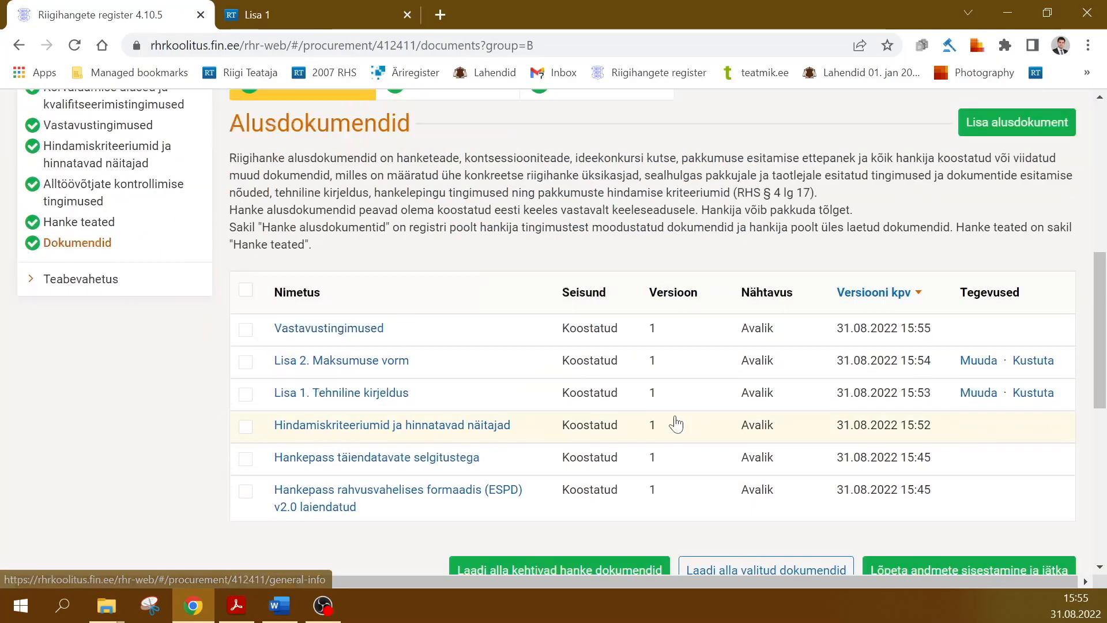
{"action": "left_click", "coordinate": [908, 436]}
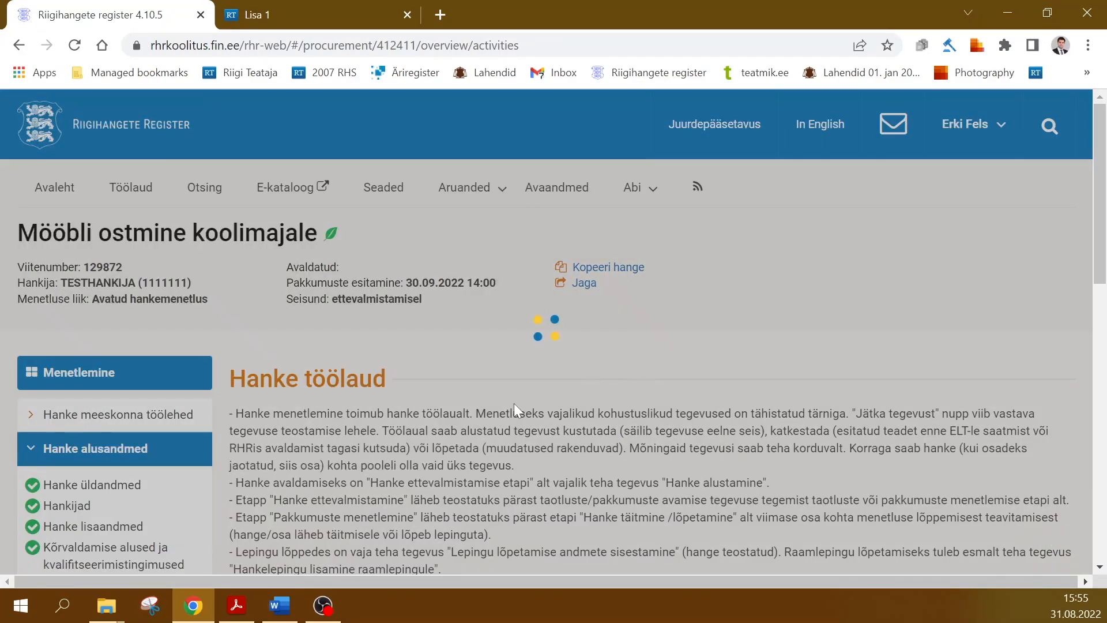
- End the "Alusandmete sisestamine" activity in the activity overview and confirm that it is final
{"action": "scroll", "coordinate": [514, 407], "scroll_direction": "down", "scroll_amount": 5}
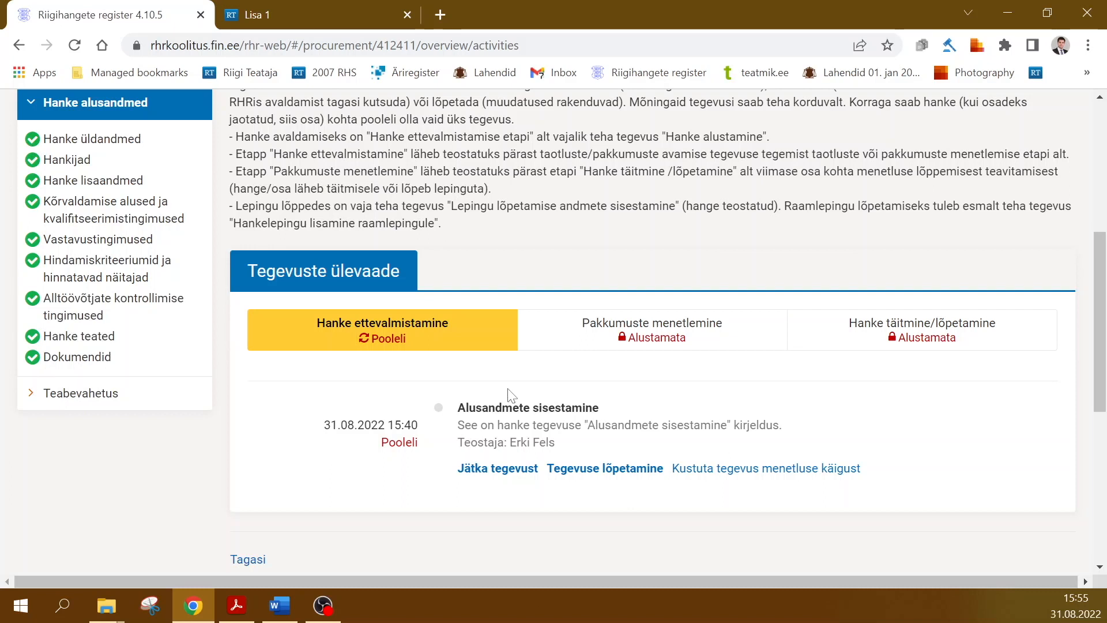
{"action": "left_click", "coordinate": [580, 470]}
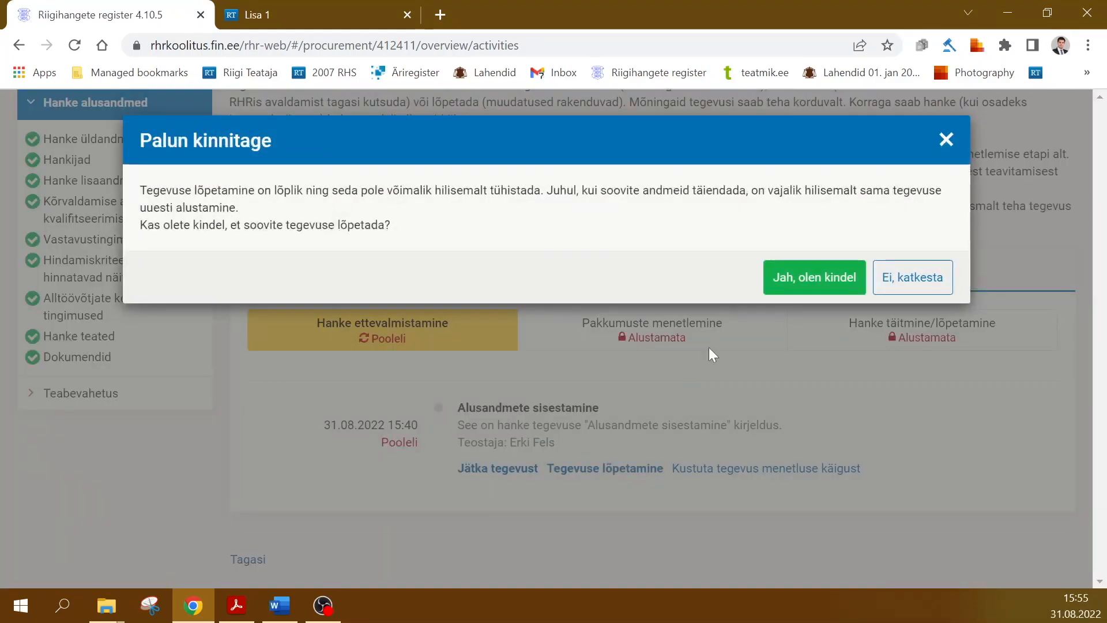
{"action": "left_click", "coordinate": [786, 287]}
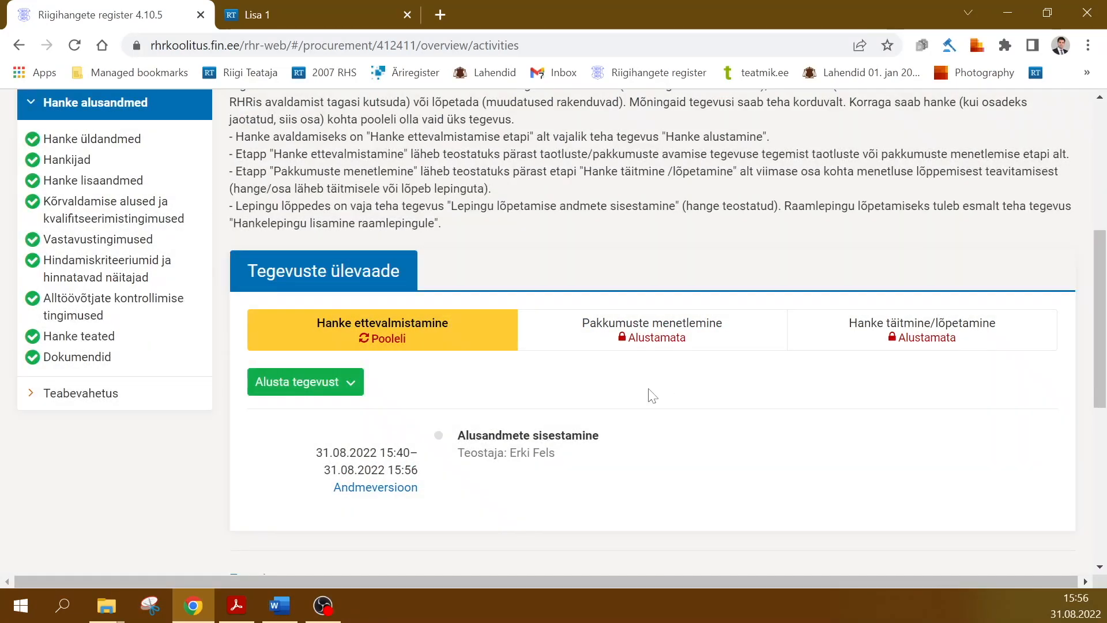
- Start the mandatory "Hanke alustamine" activity for the procurement and confirm its dialog
{"action": "scroll", "coordinate": [652, 395], "scroll_direction": "down", "scroll_amount": 1}
{"action": "left_click", "coordinate": [349, 297]}
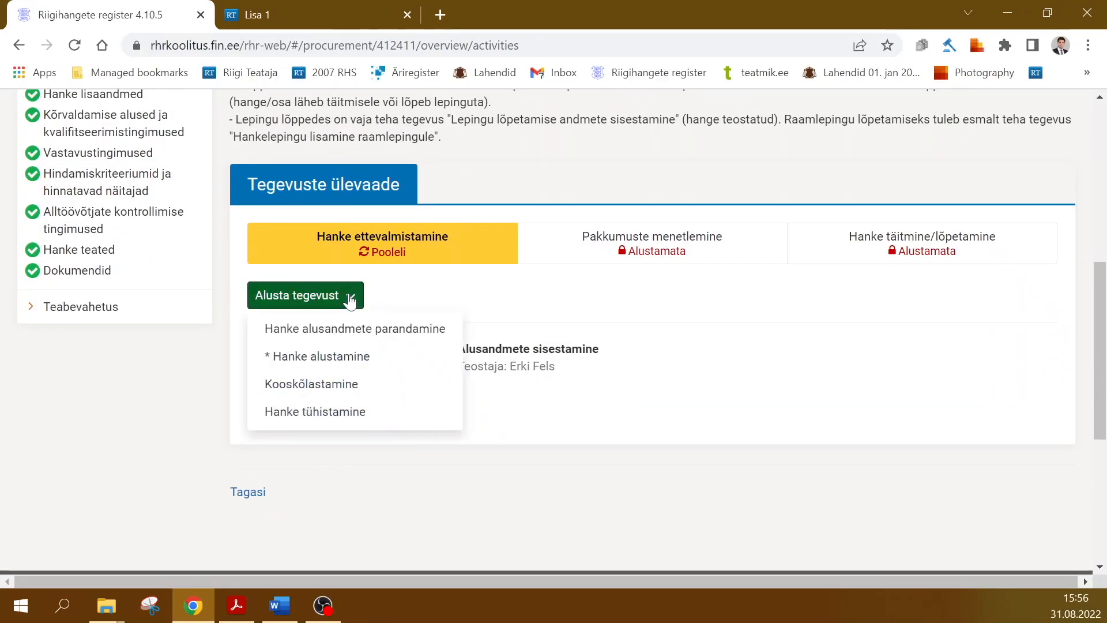
{"action": "left_click", "coordinate": [362, 361]}
{"action": "left_click", "coordinate": [863, 505]}
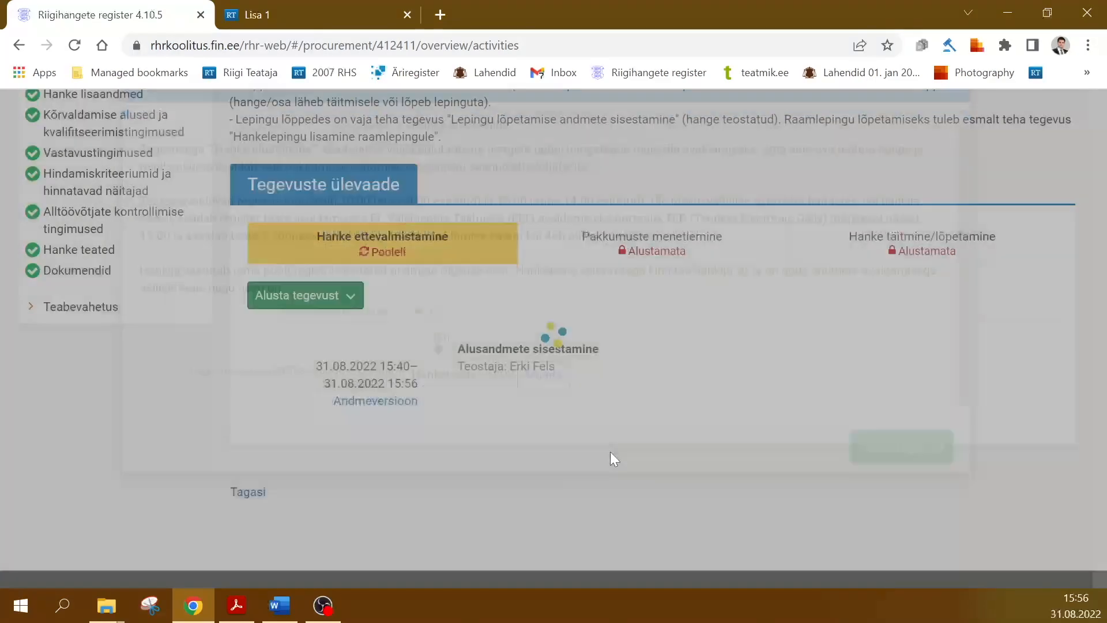